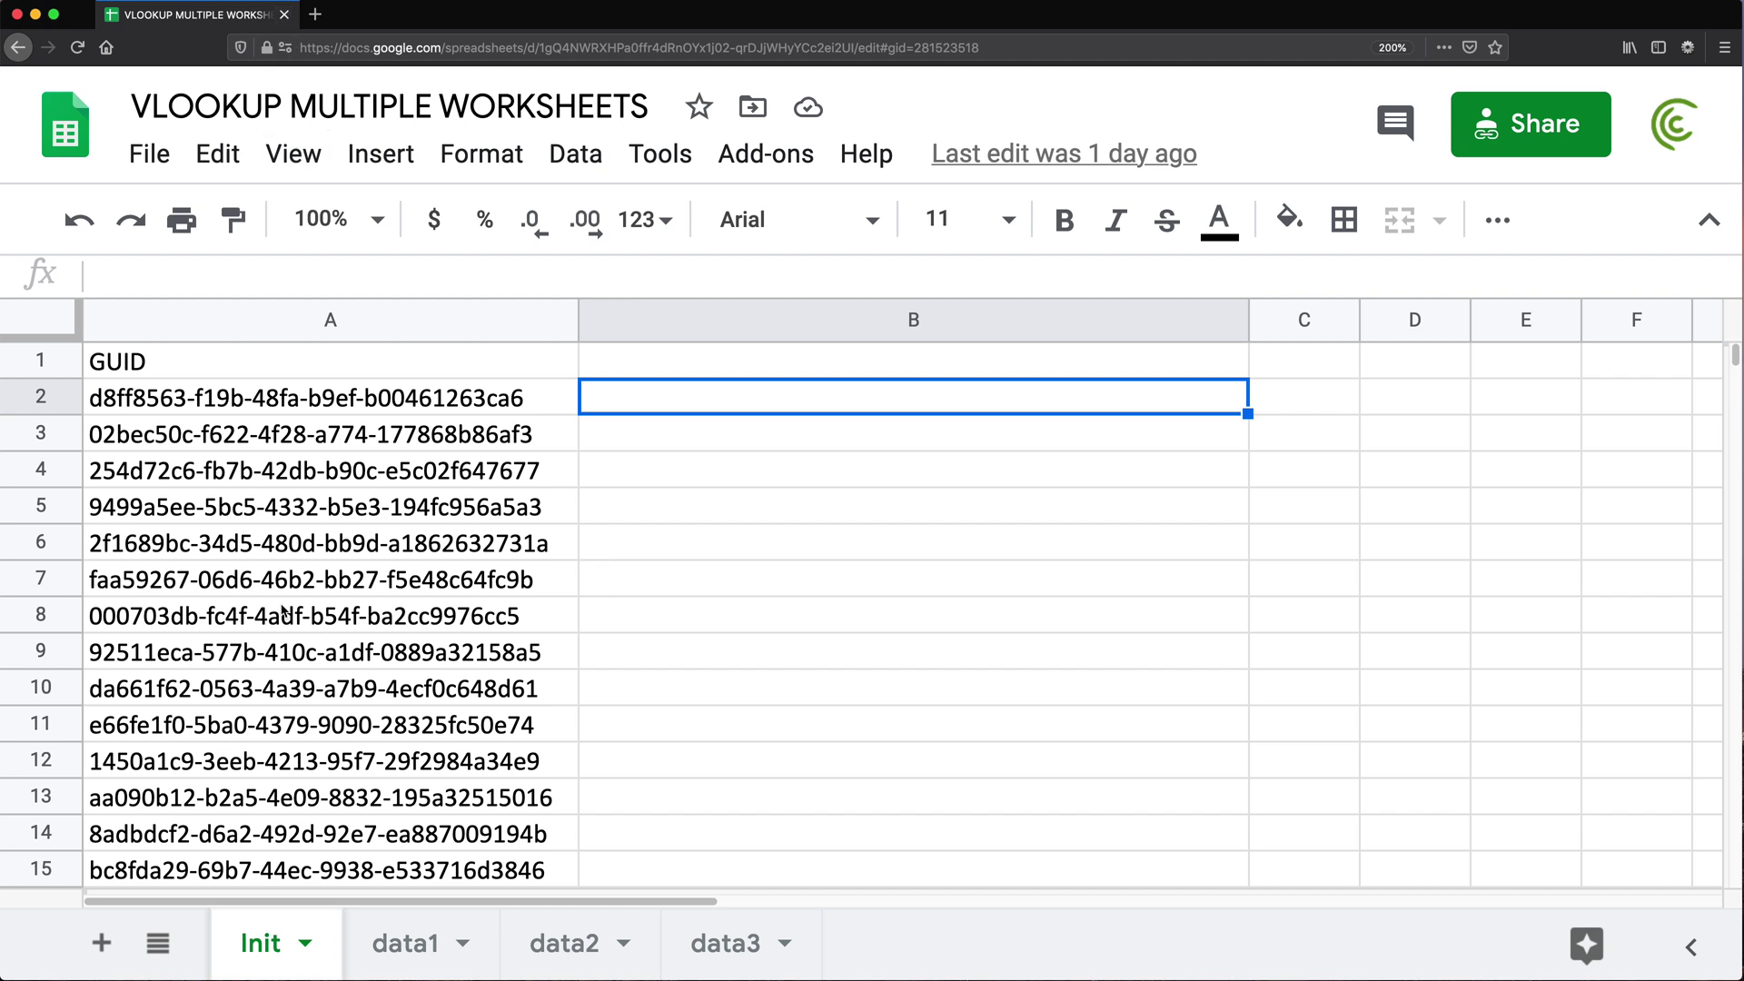
Step: Examine the GUID list on the Init sheet and the GUID, address and name columns on data1, data2 and data3
drag(266, 404, 272, 690)
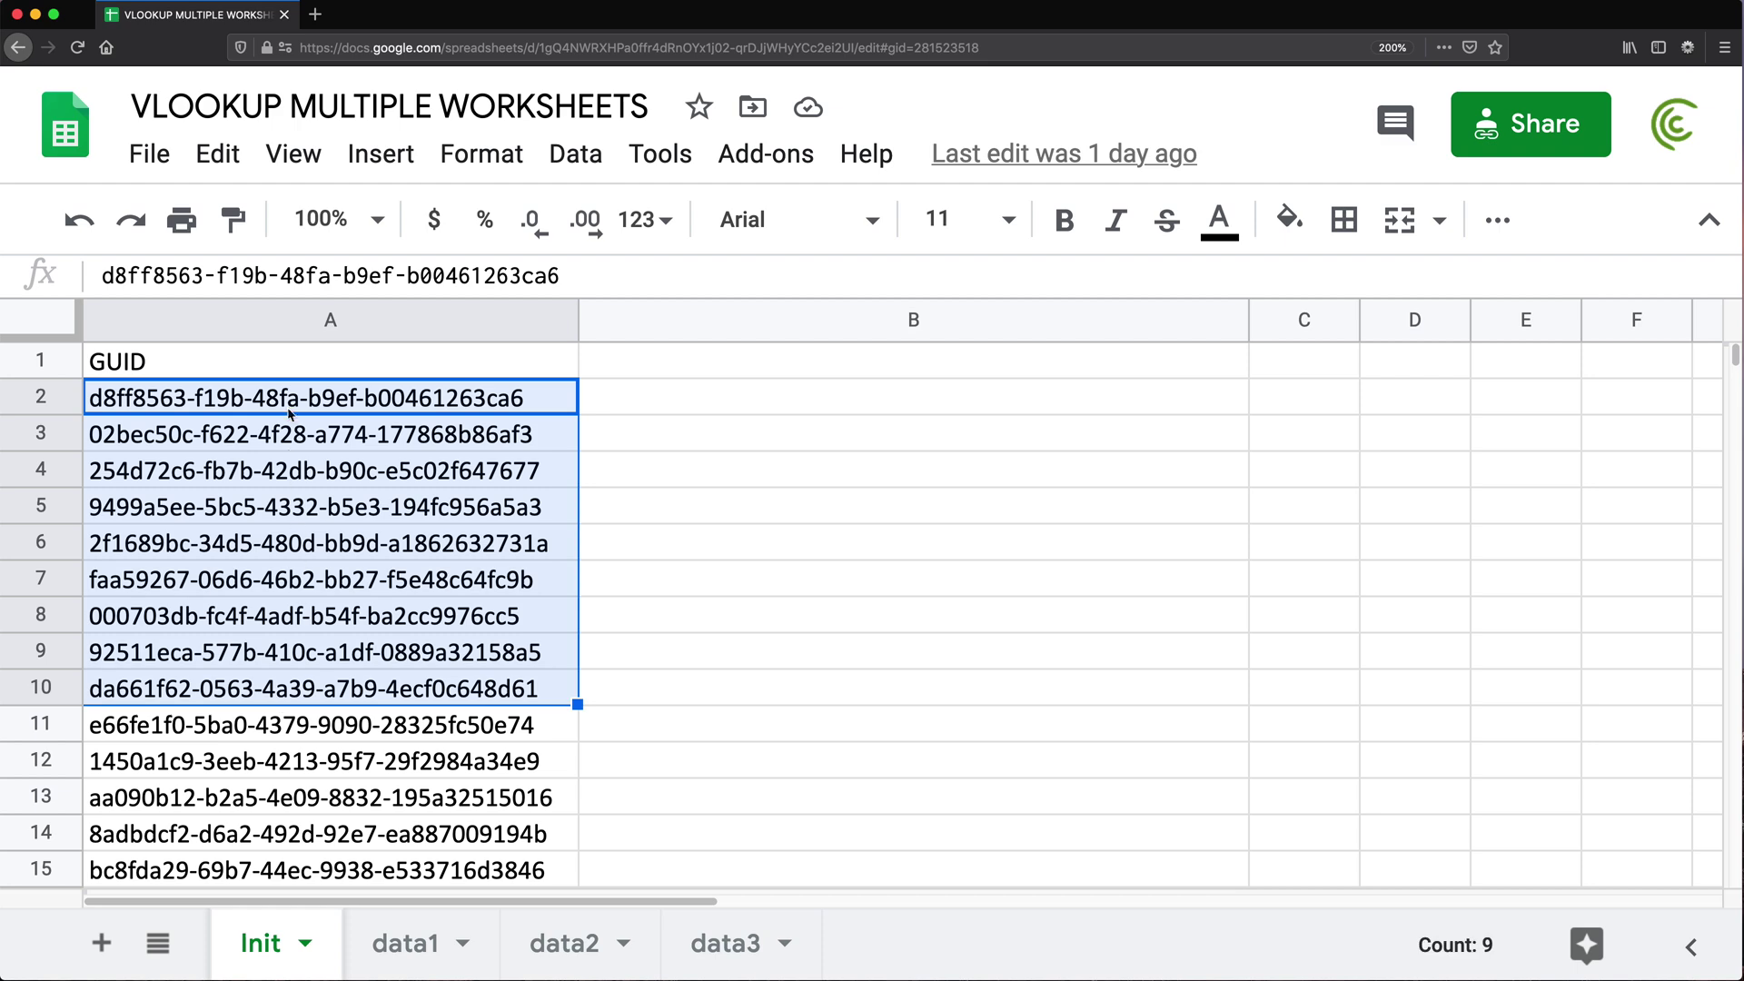
click(289, 361)
click(410, 944)
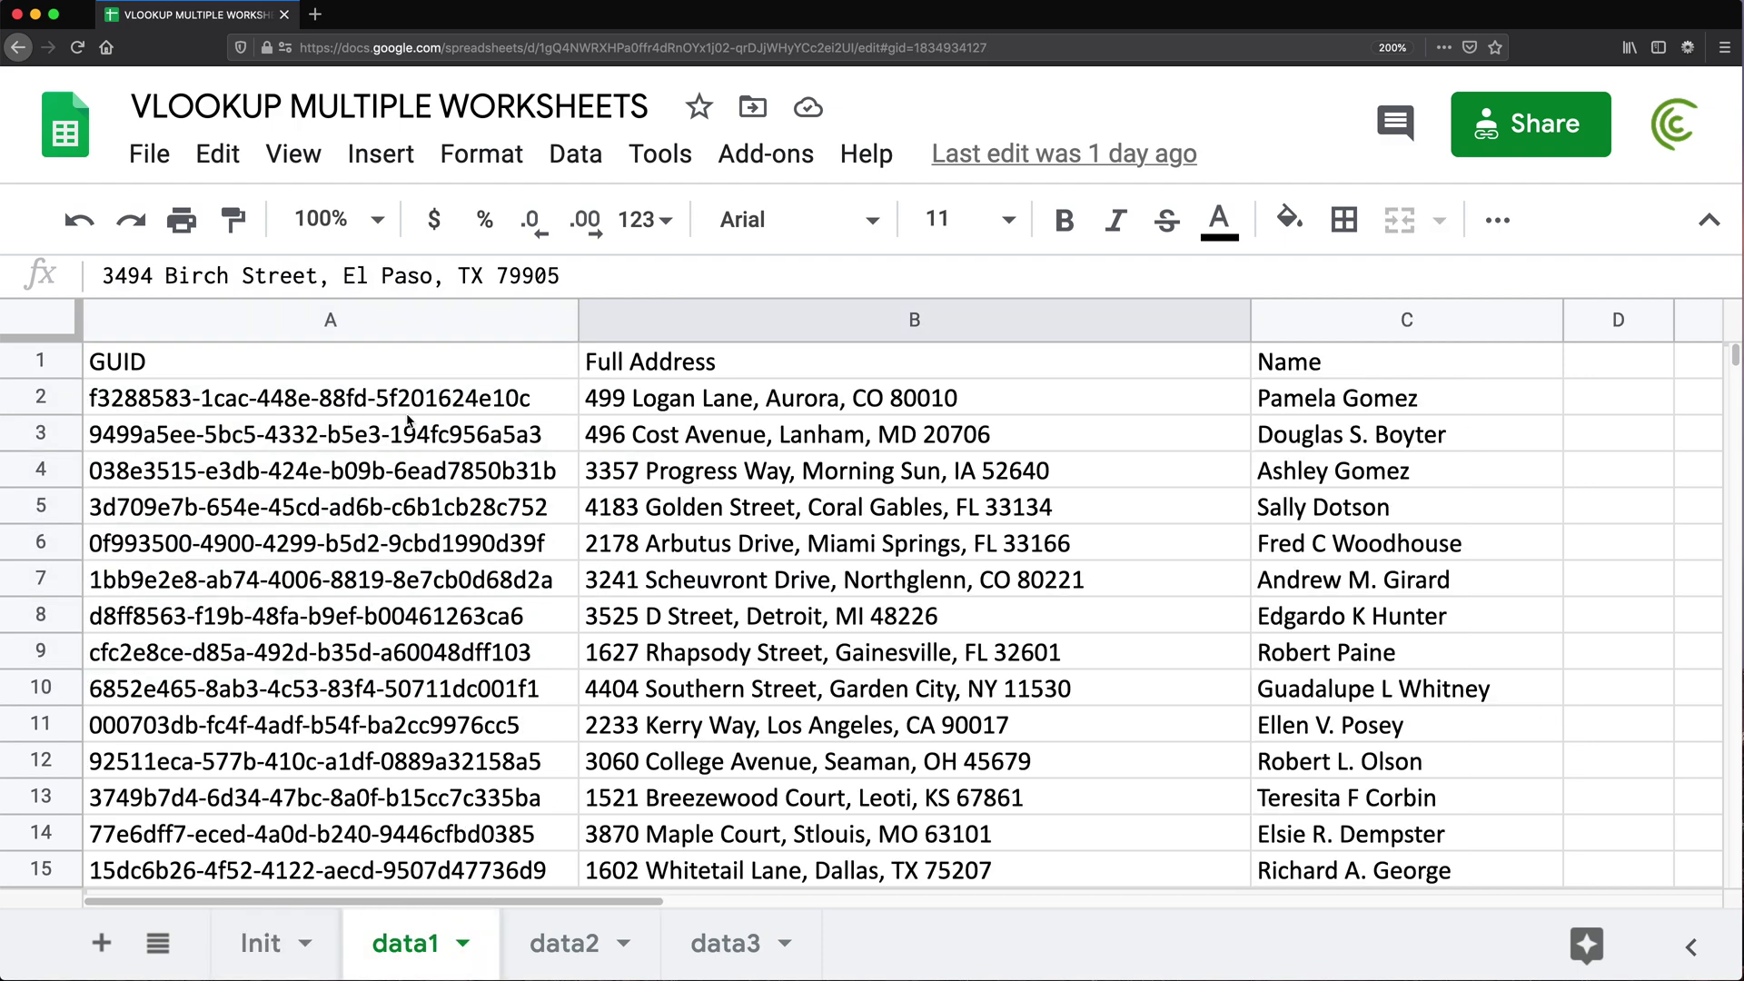
drag(375, 400, 381, 581)
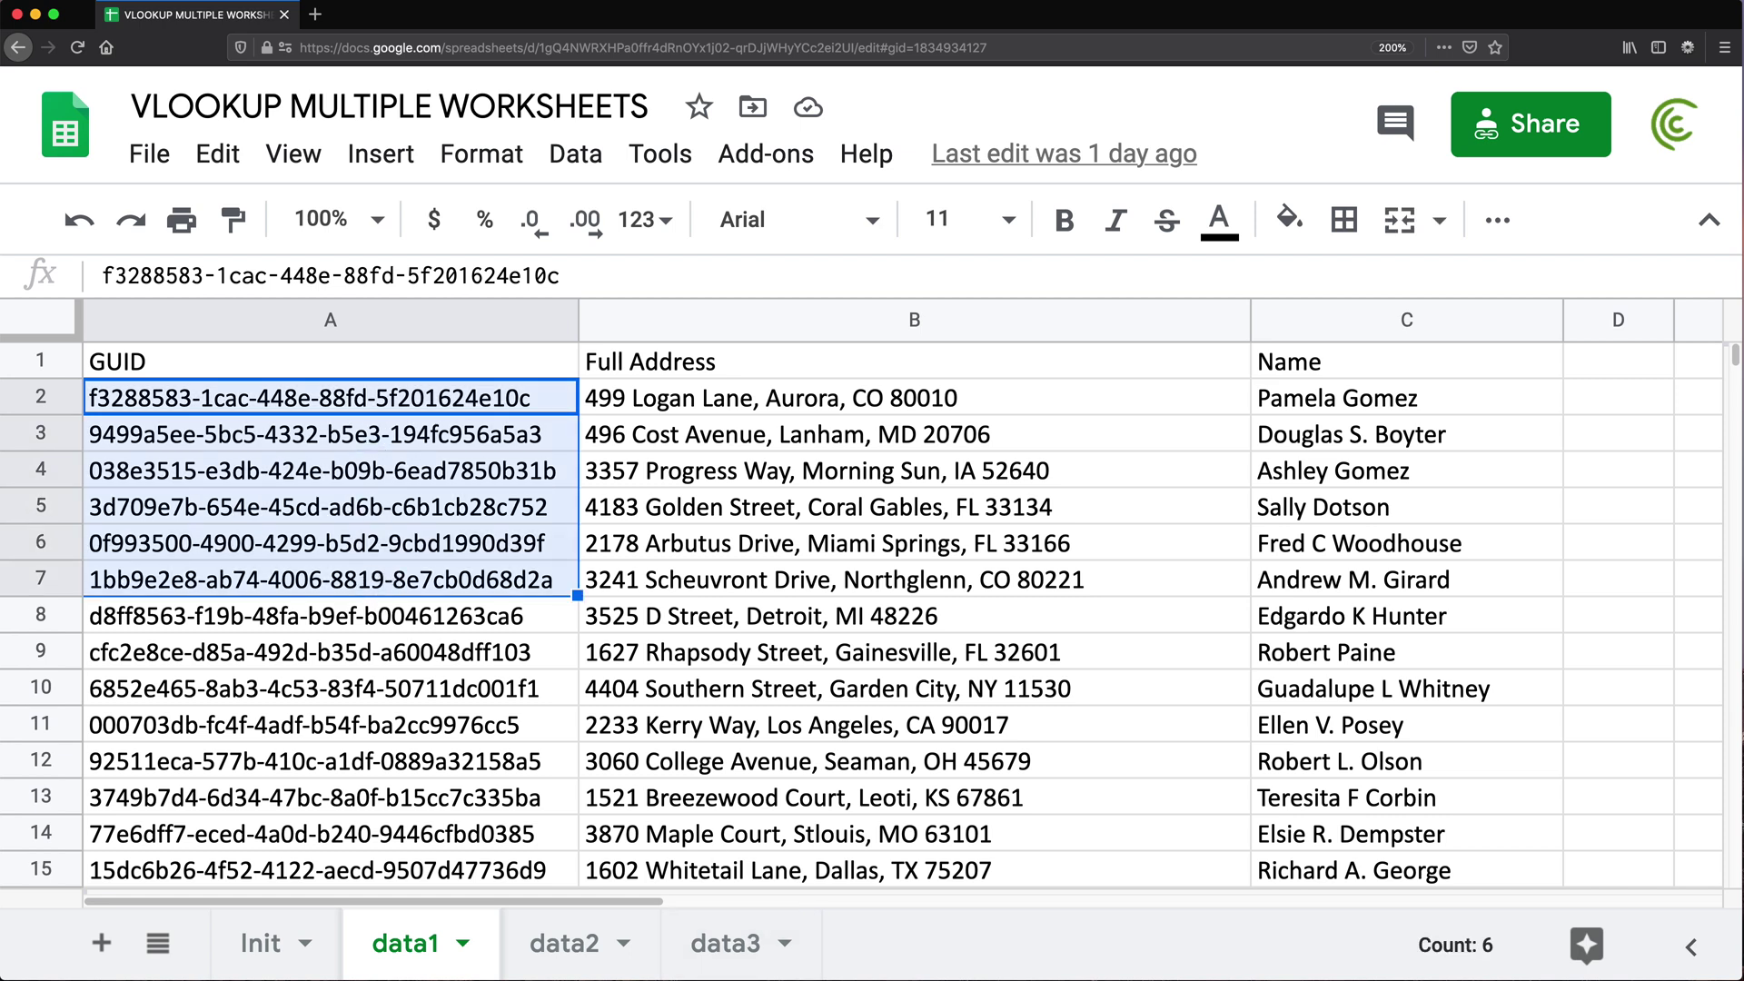
click(565, 944)
click(737, 955)
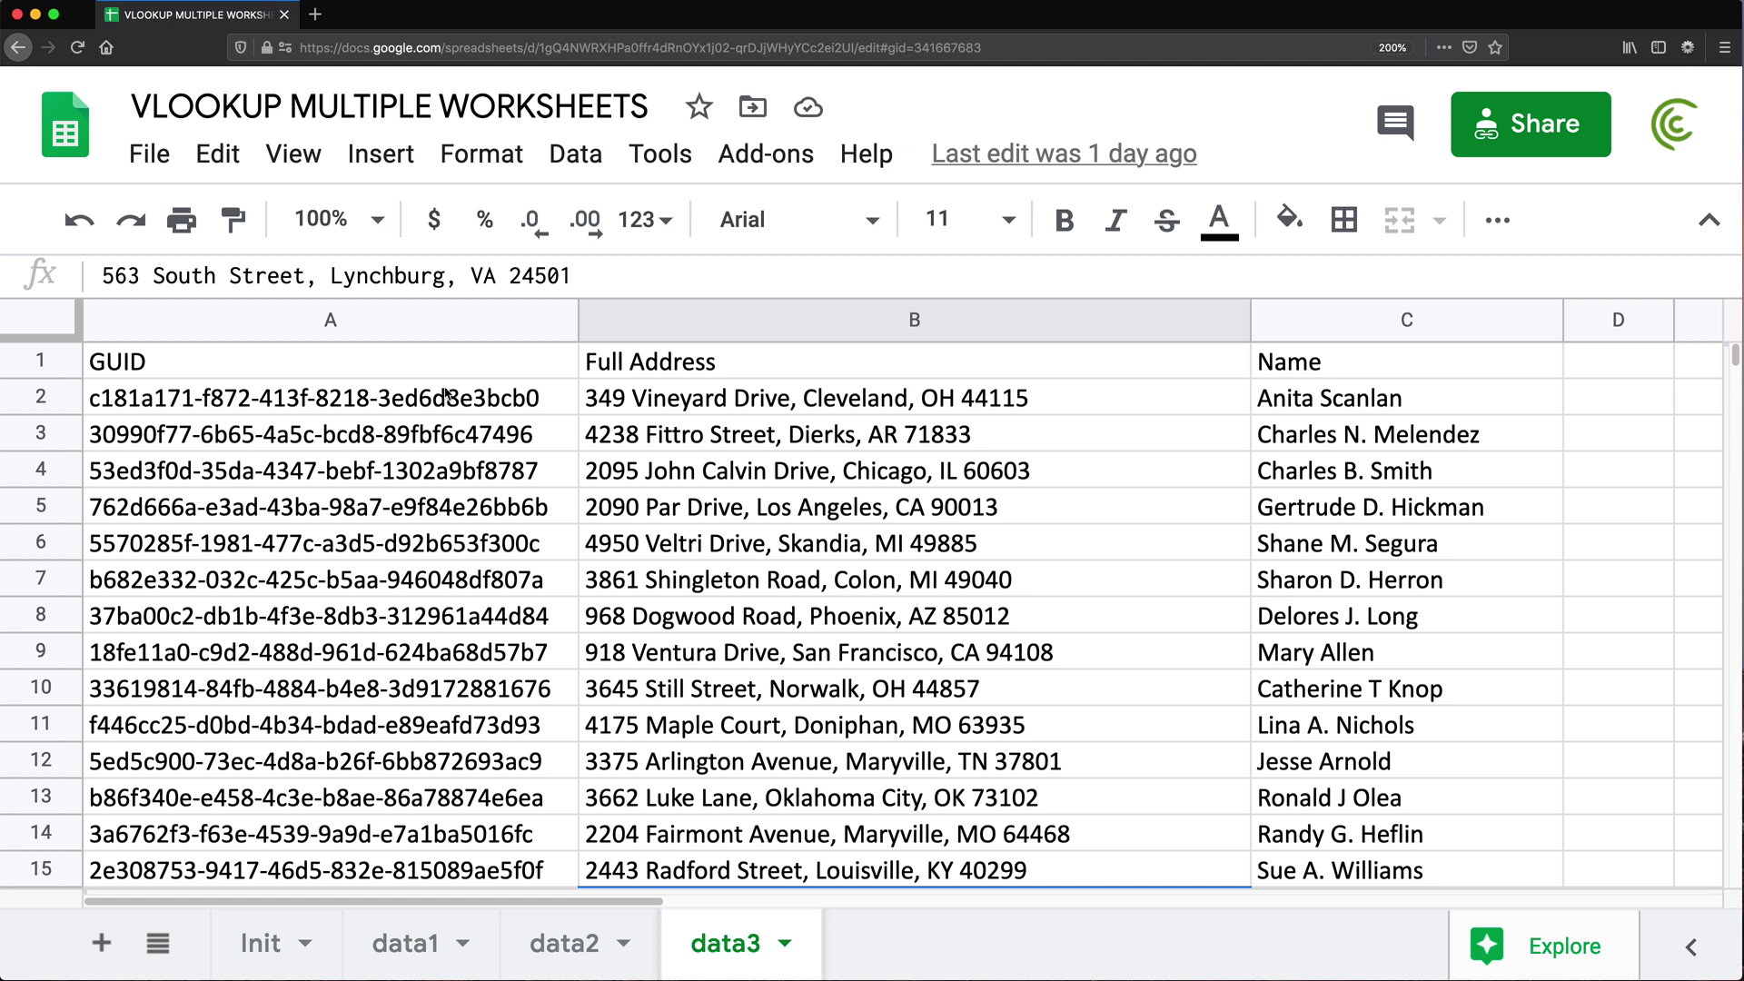
click(252, 945)
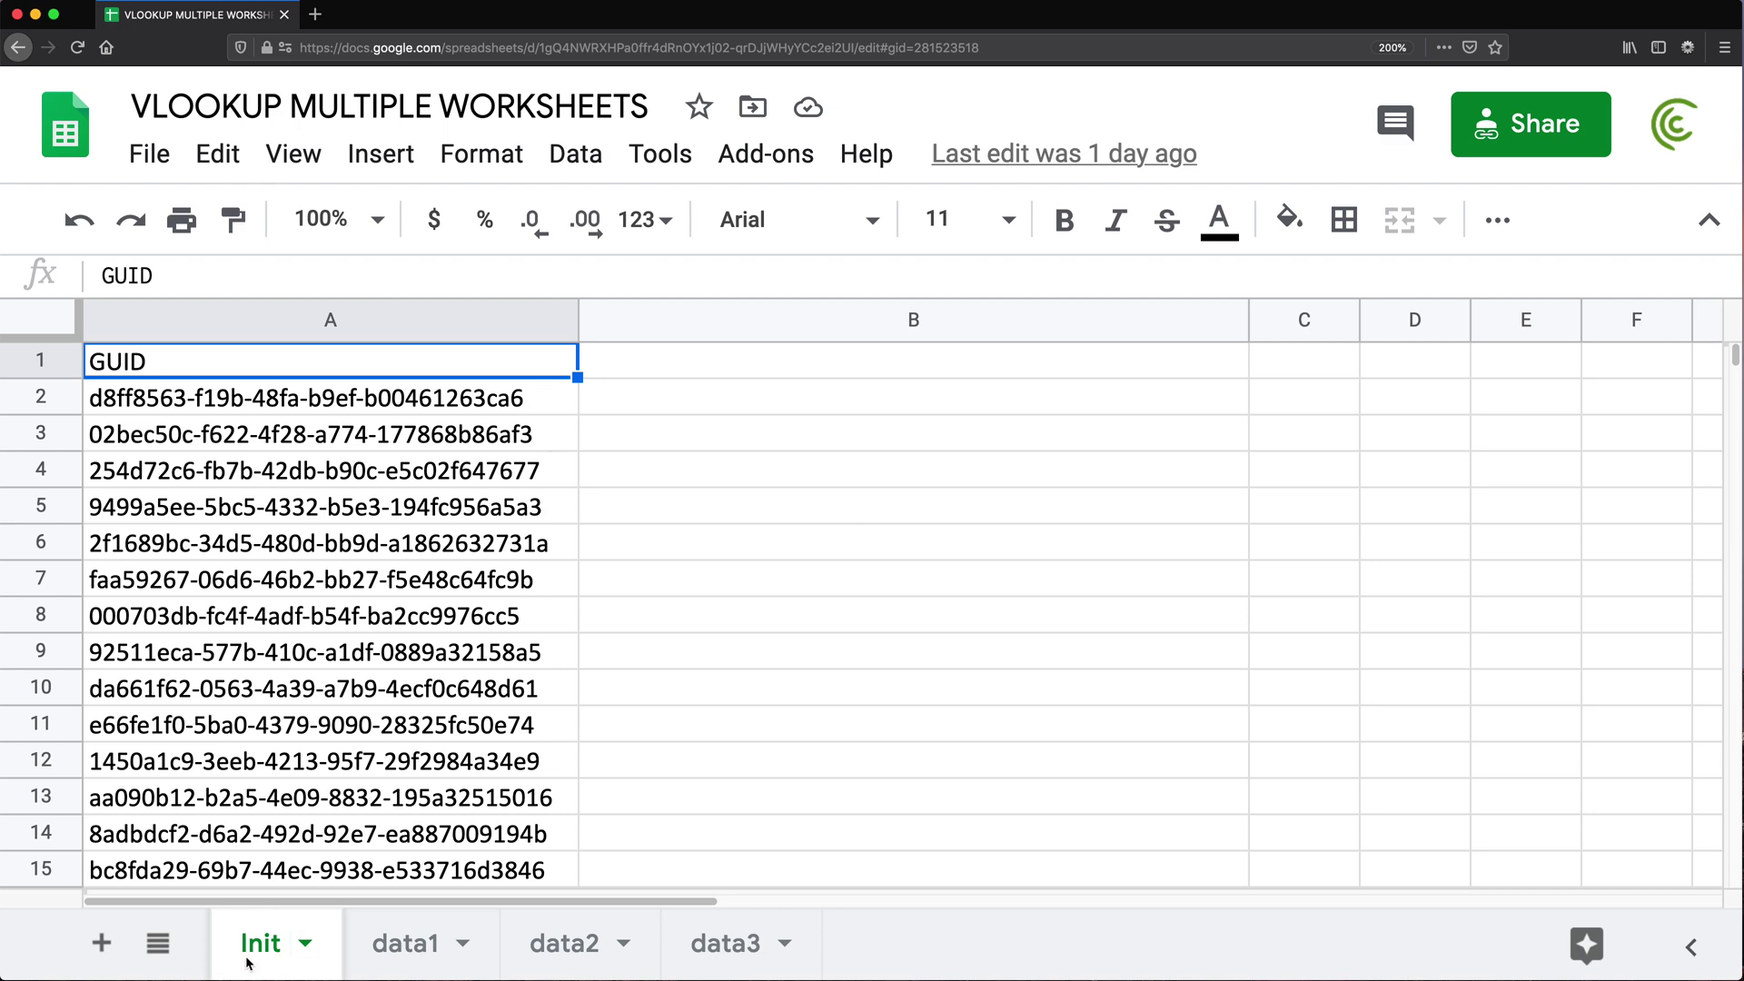
click(424, 948)
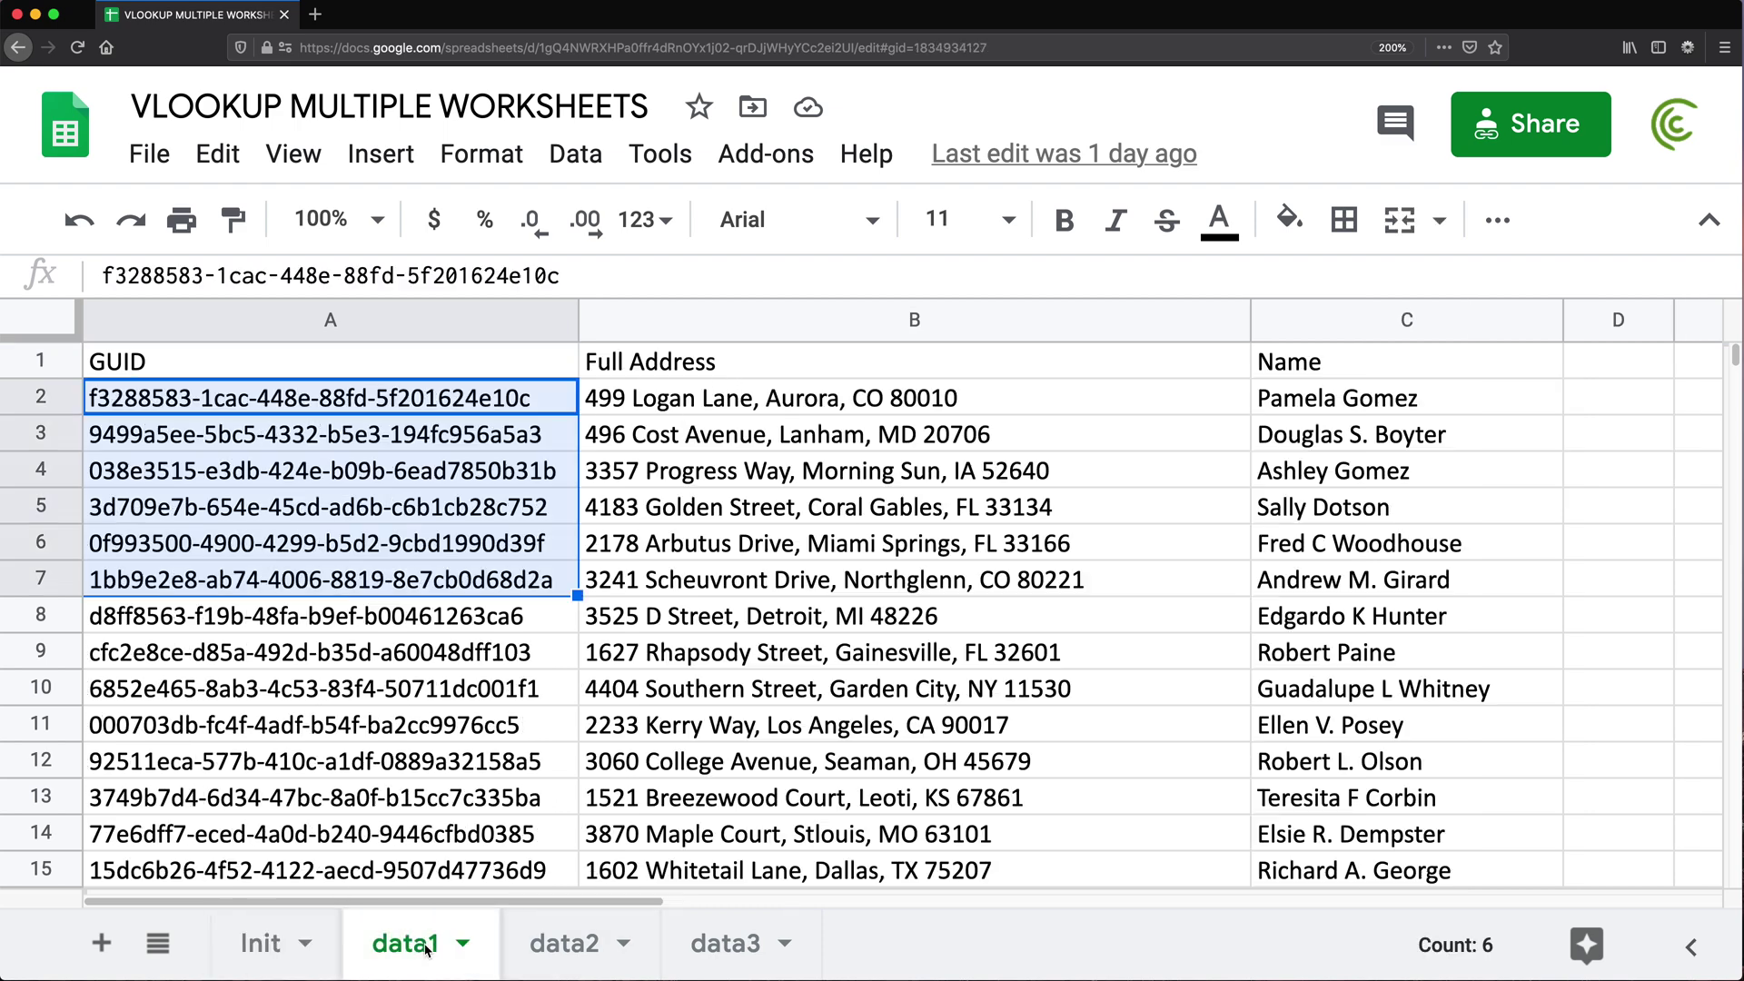
click(691, 411)
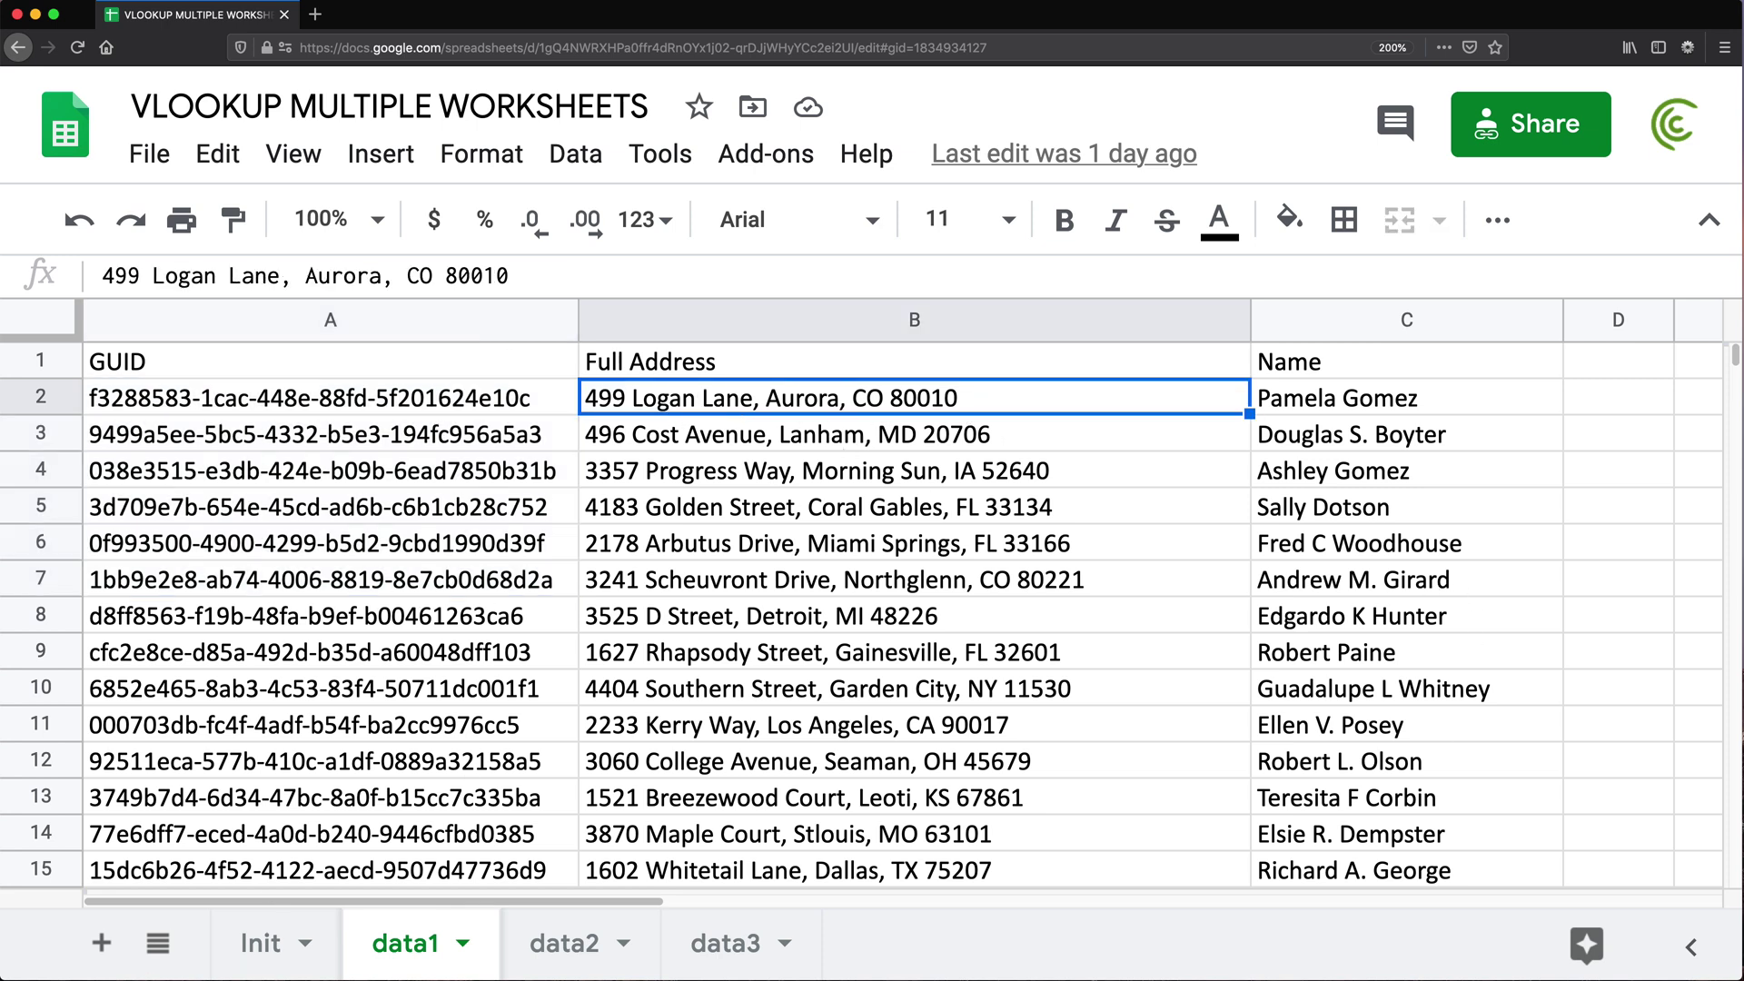
Step: Add the header "Full Address" in cell B1 of the Init sheet
click(271, 948)
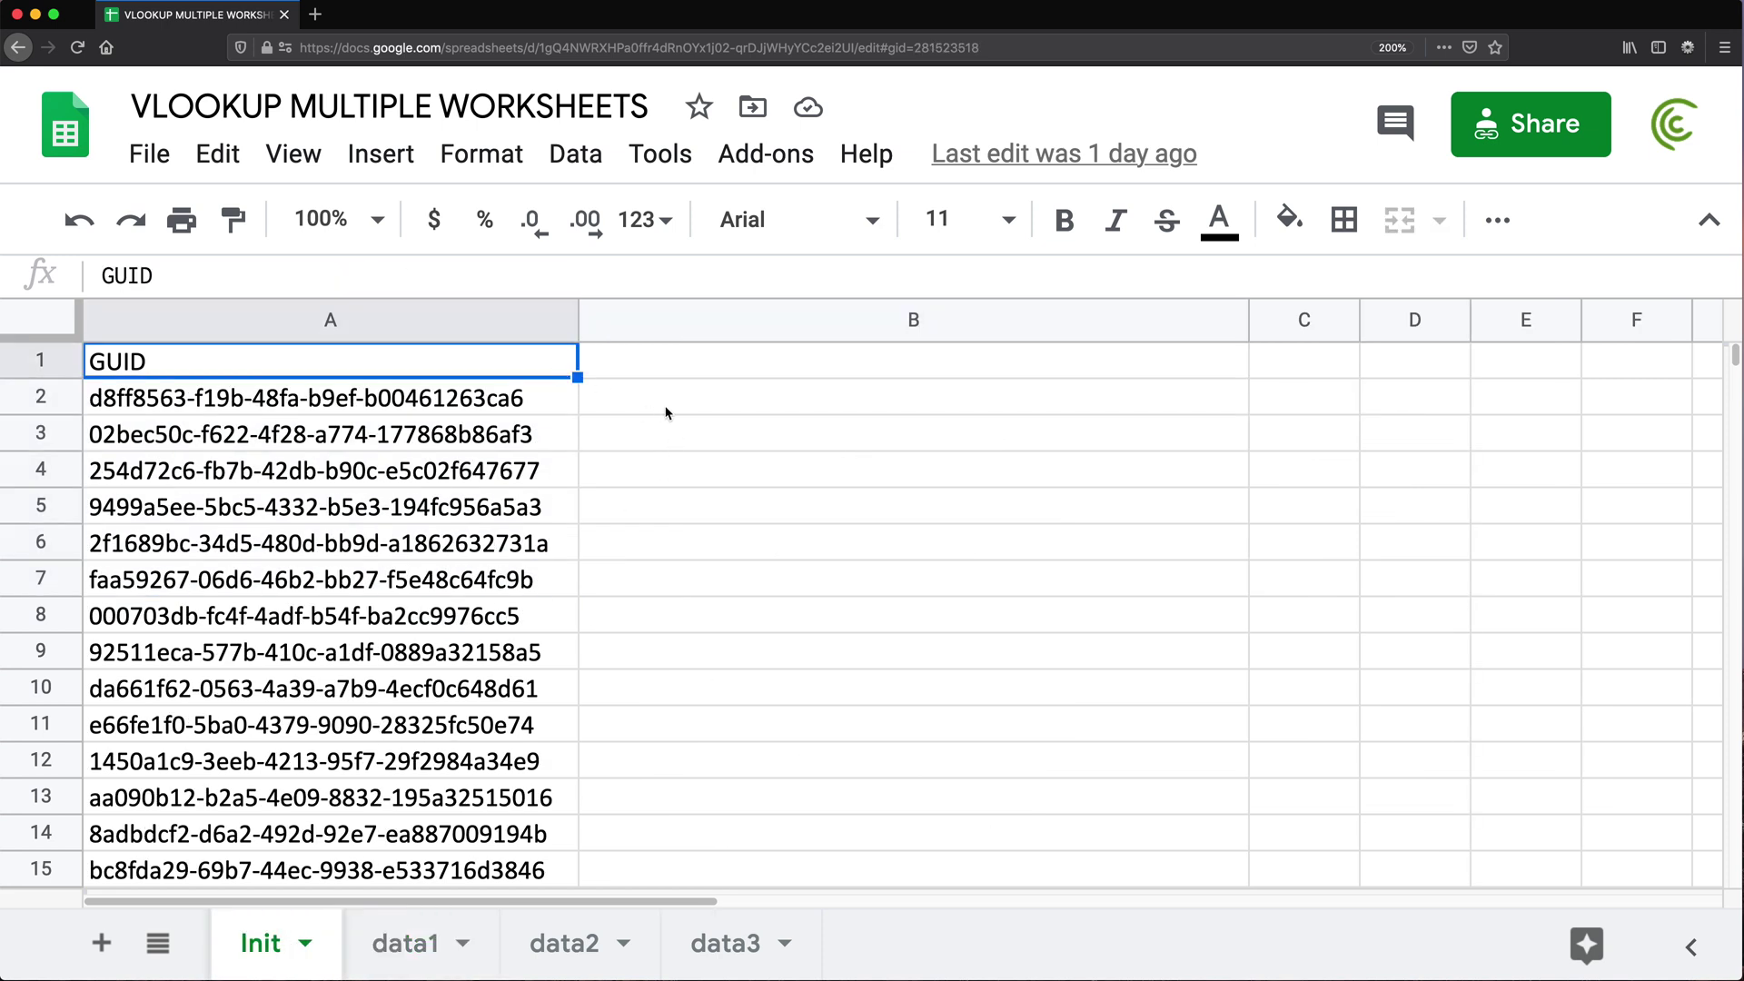
click(621, 374)
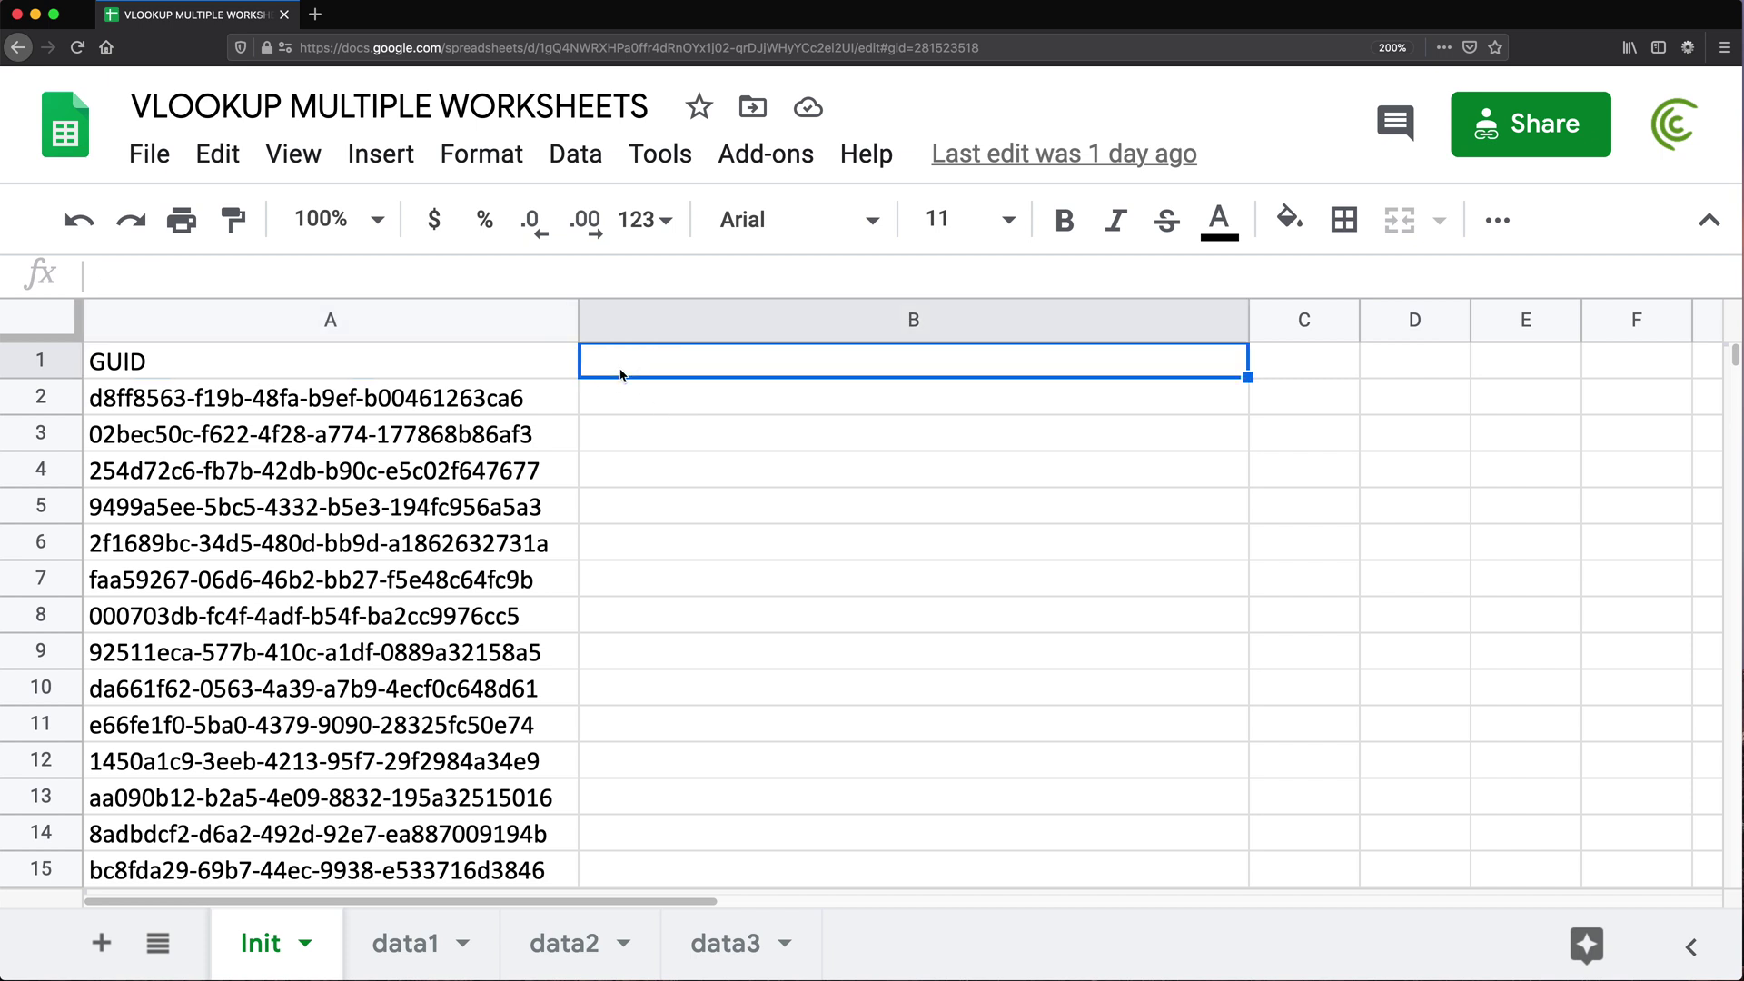
text(Full Address)
key(Return)
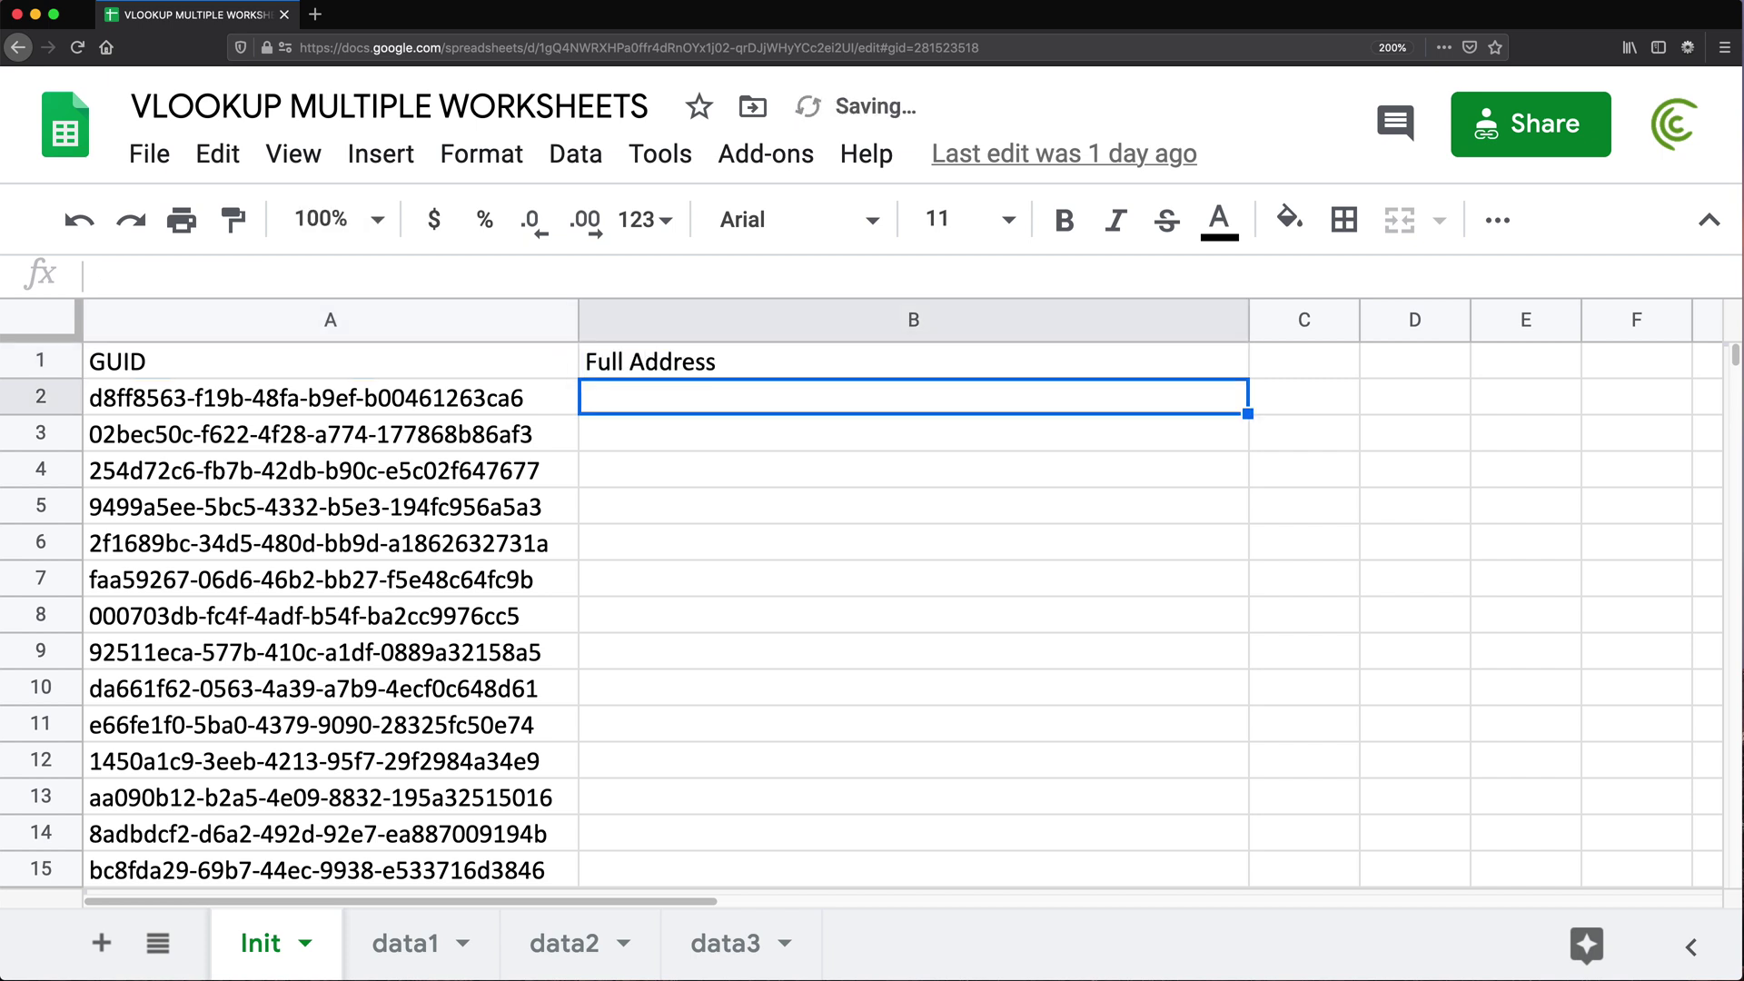
Step: Begin a VLOOKUP formula in Init cell B2 with A2 as the search key
text(=vl)
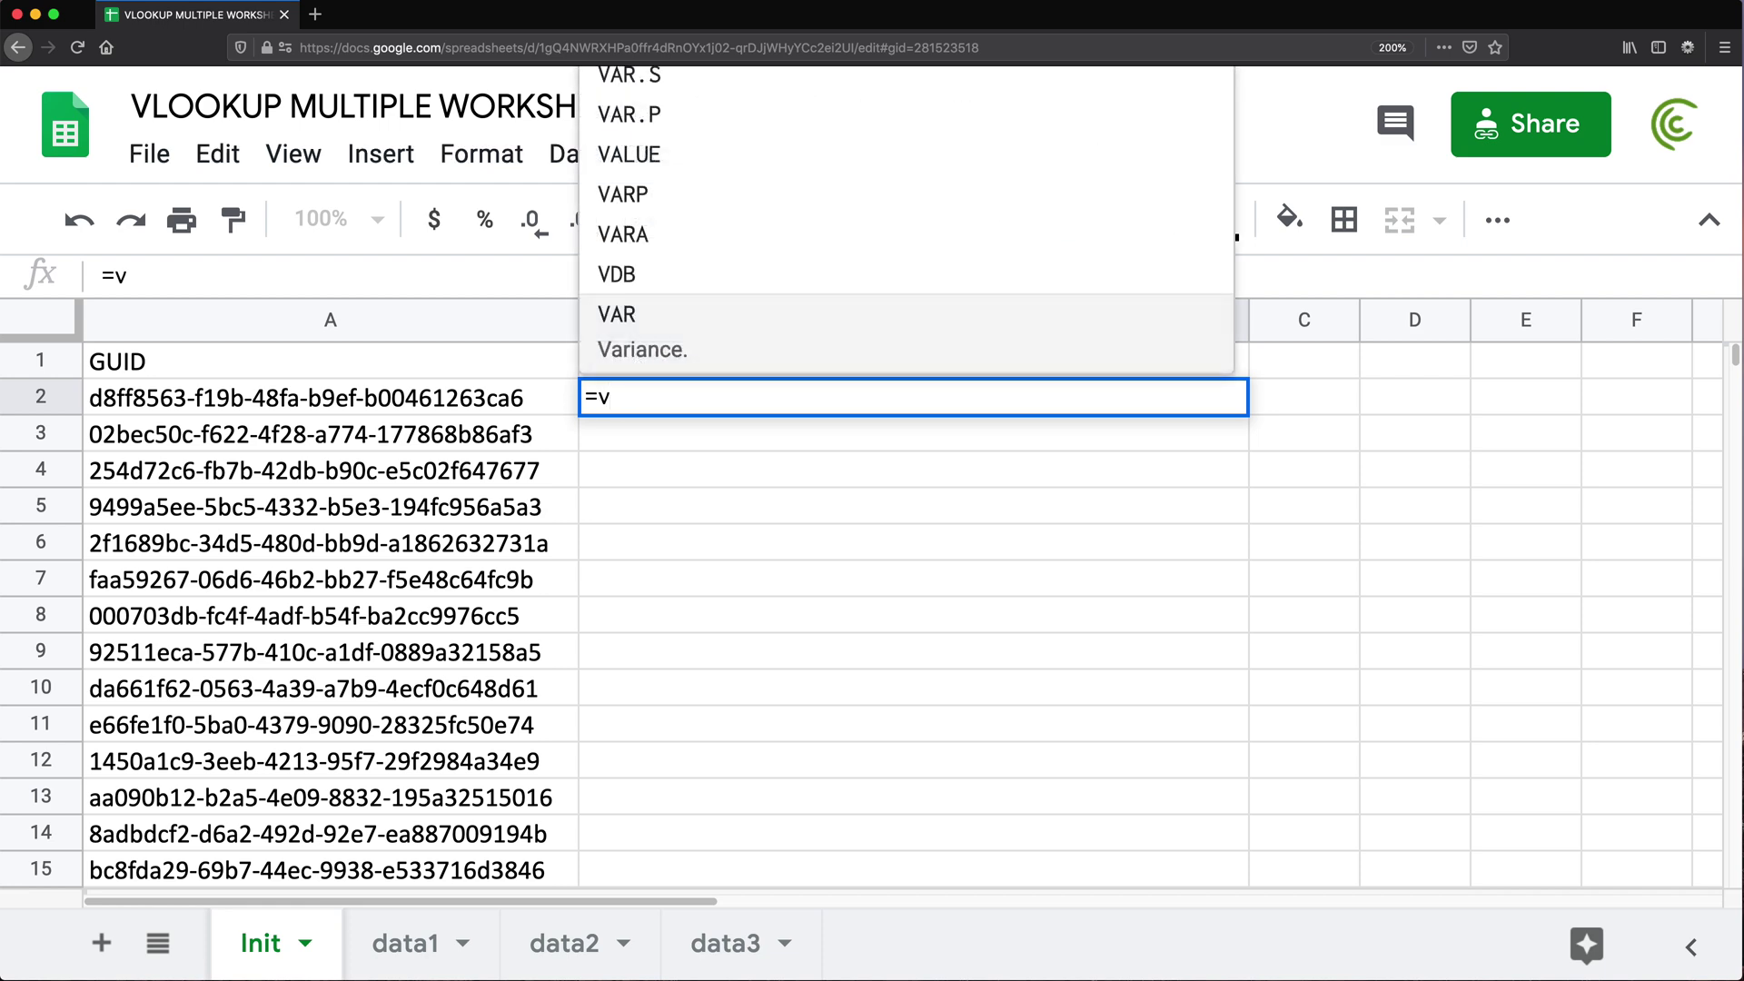
click(636, 358)
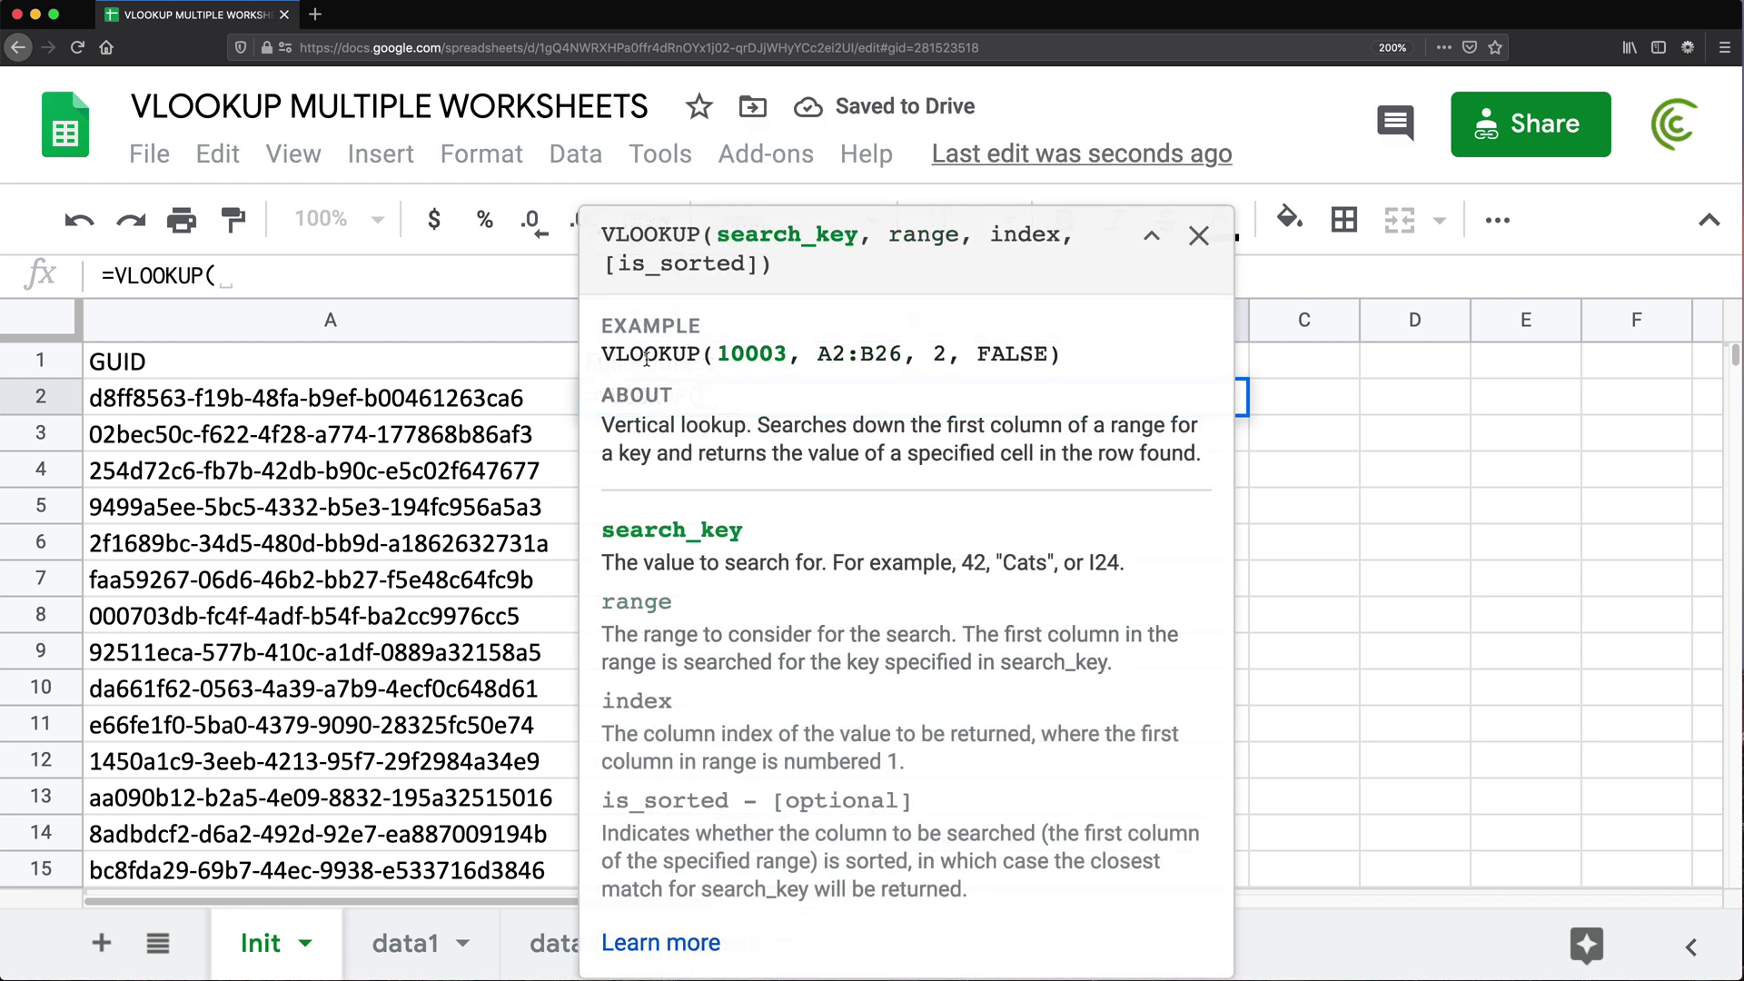
click(1148, 238)
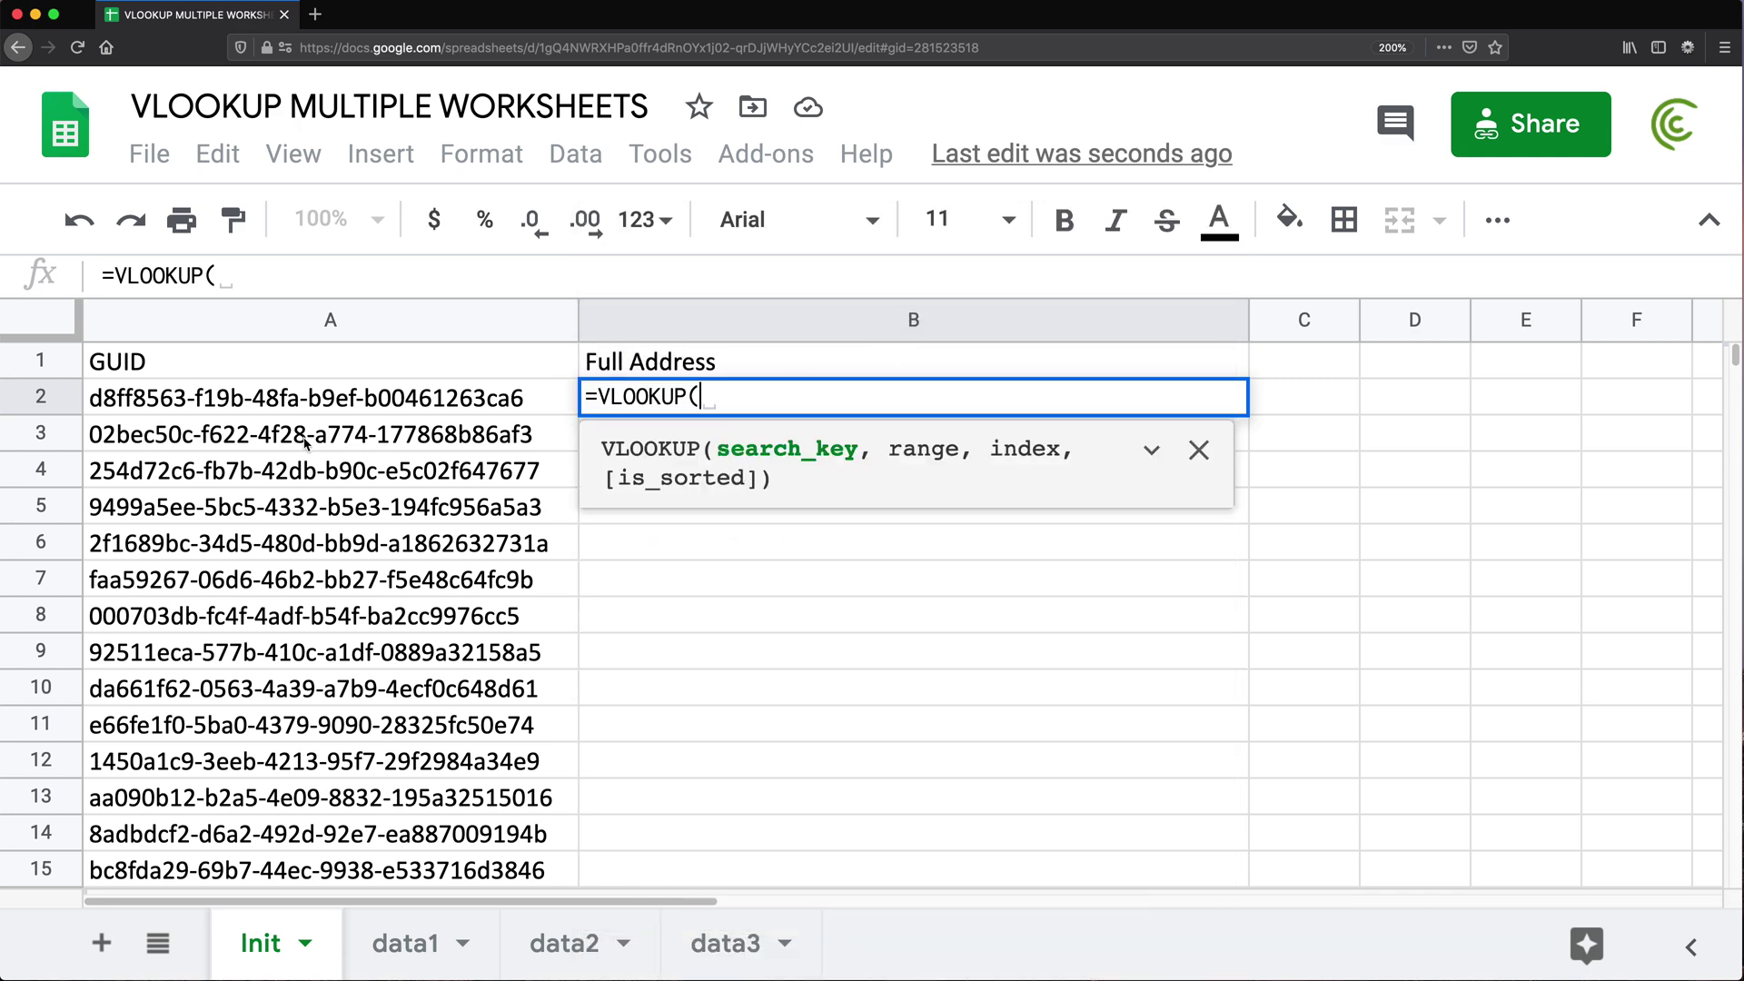
click(236, 408)
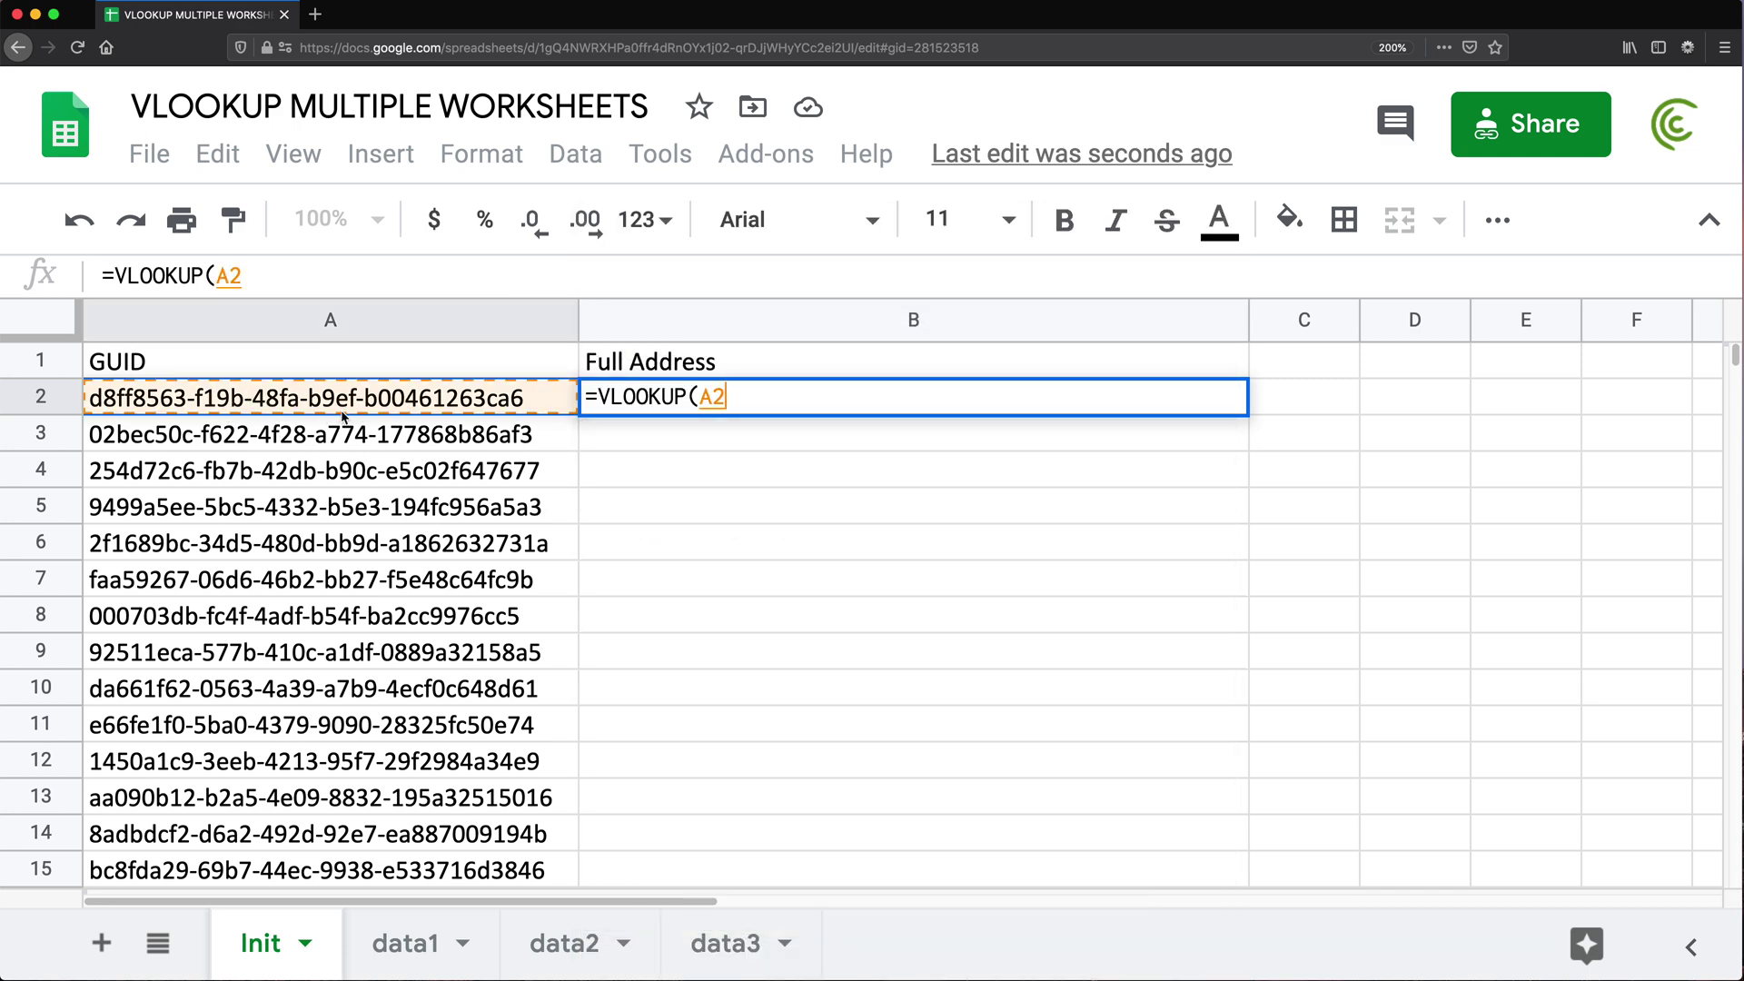
text(,)
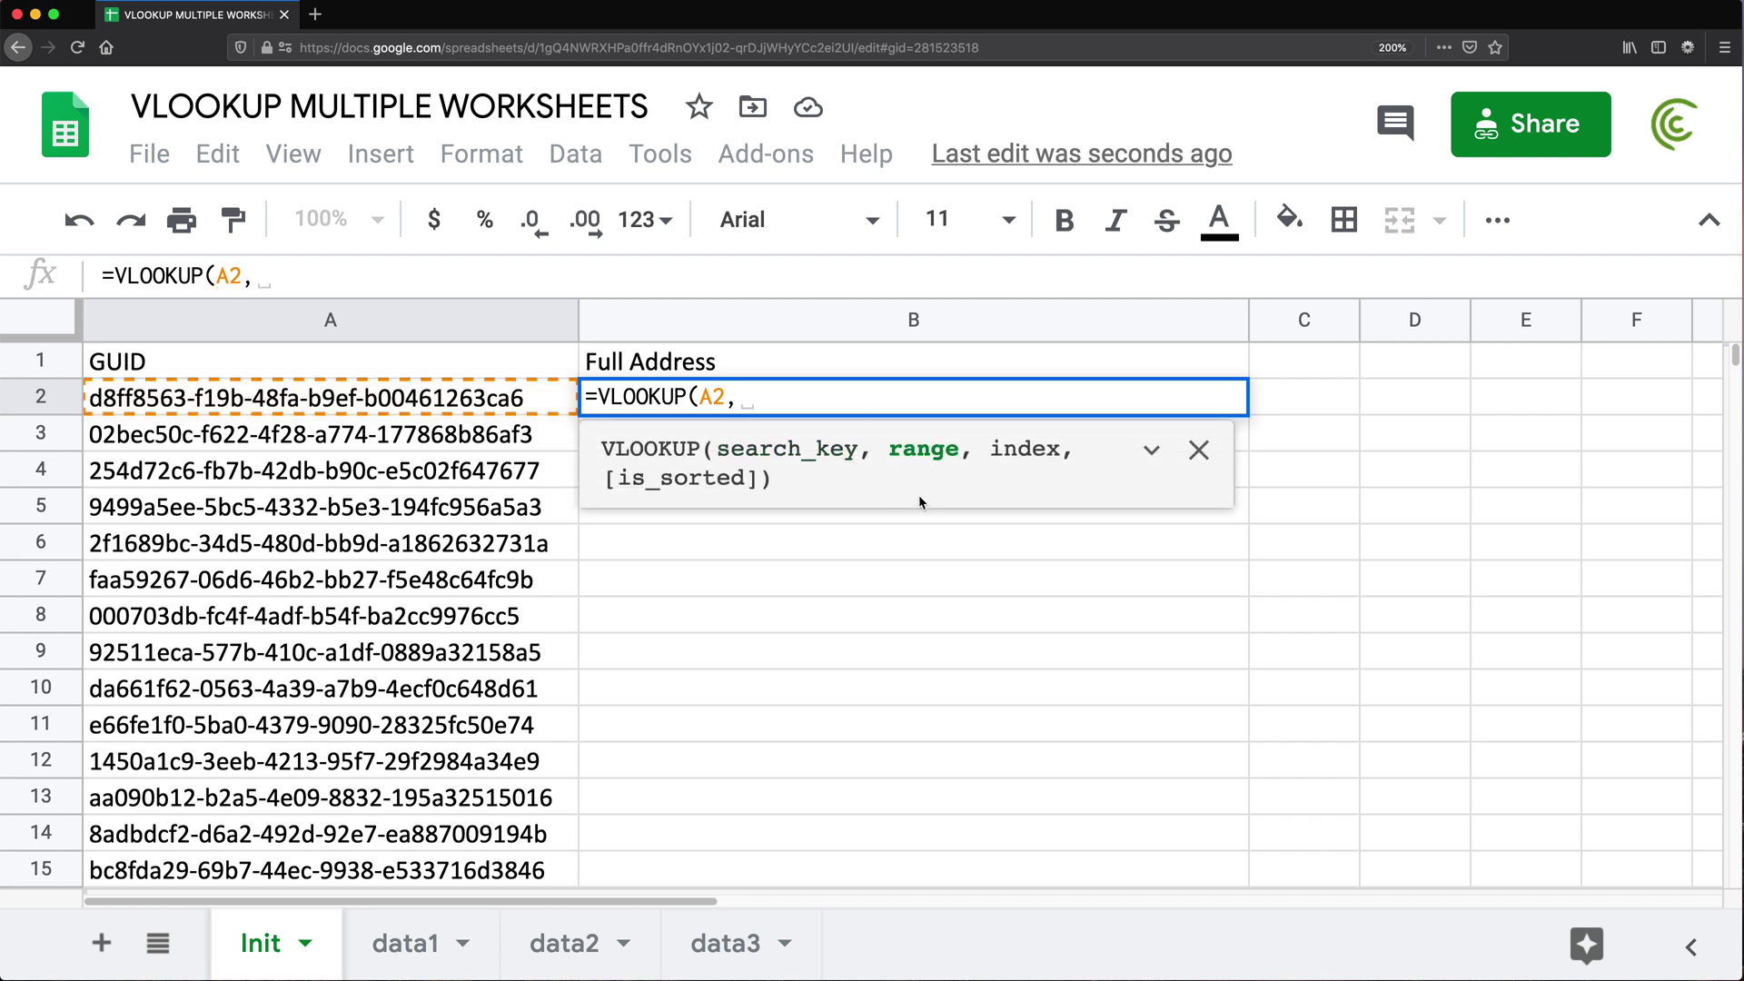
Step: Set the VLOOKUP range to data1!A2:C, leaving the end row open
click(408, 964)
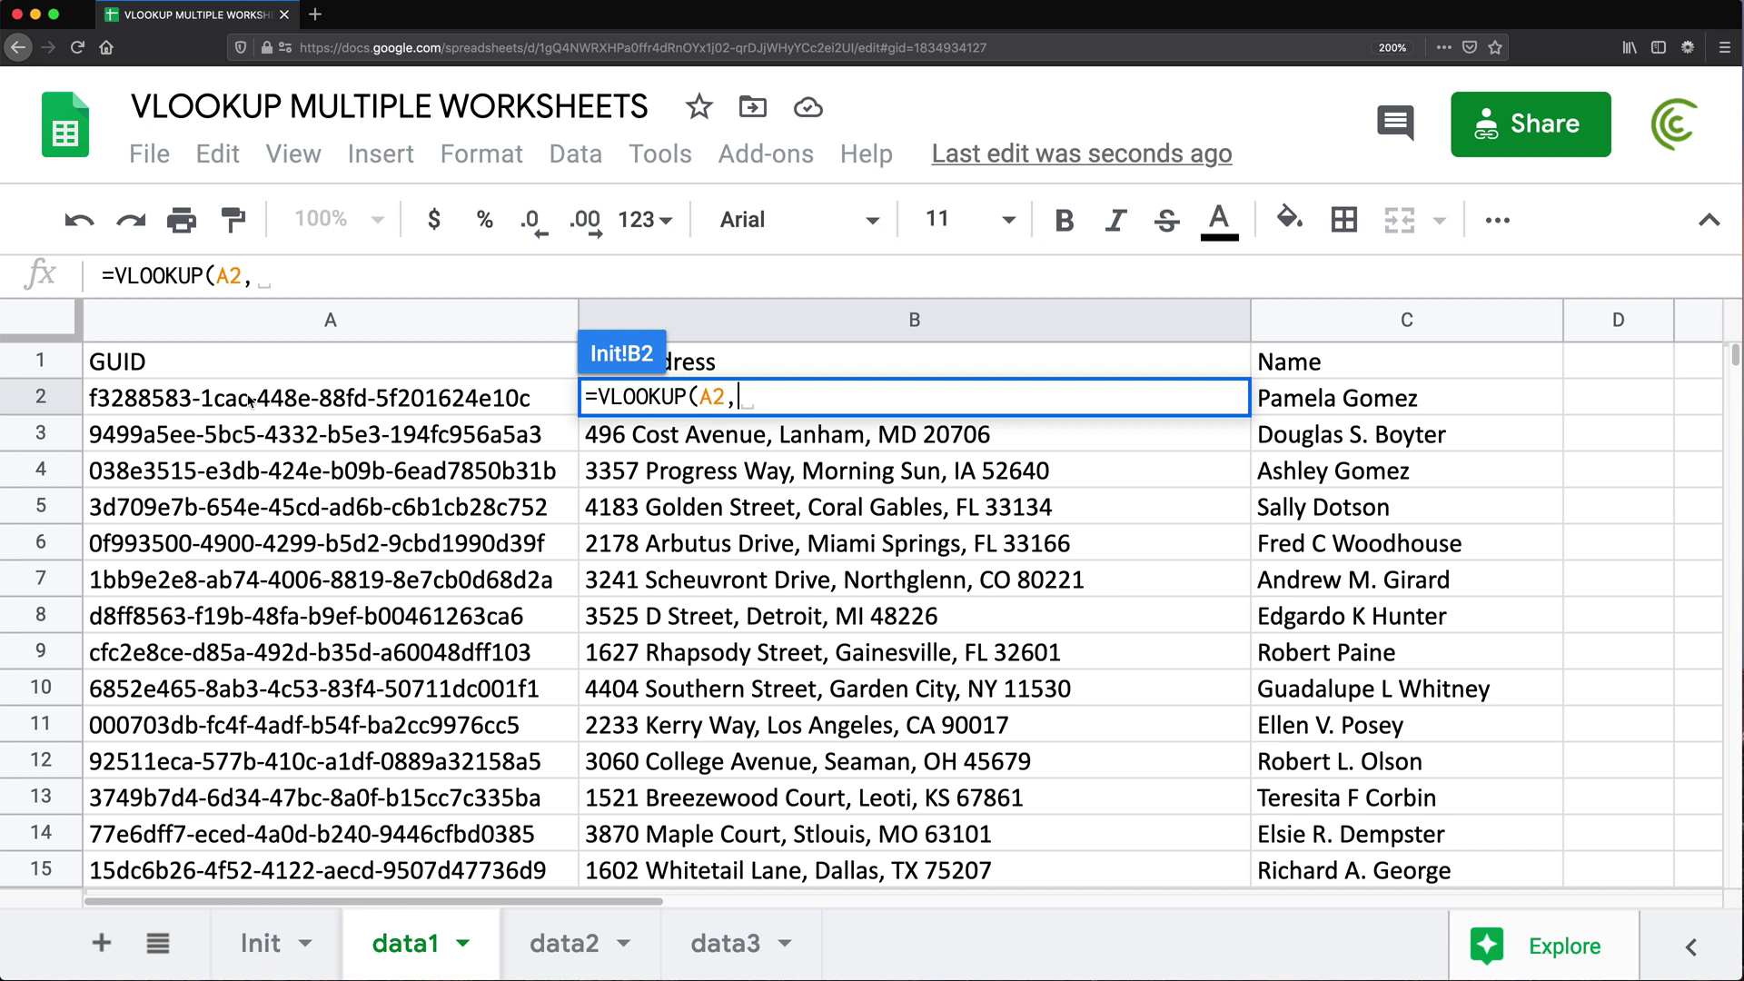
drag(247, 400, 345, 586)
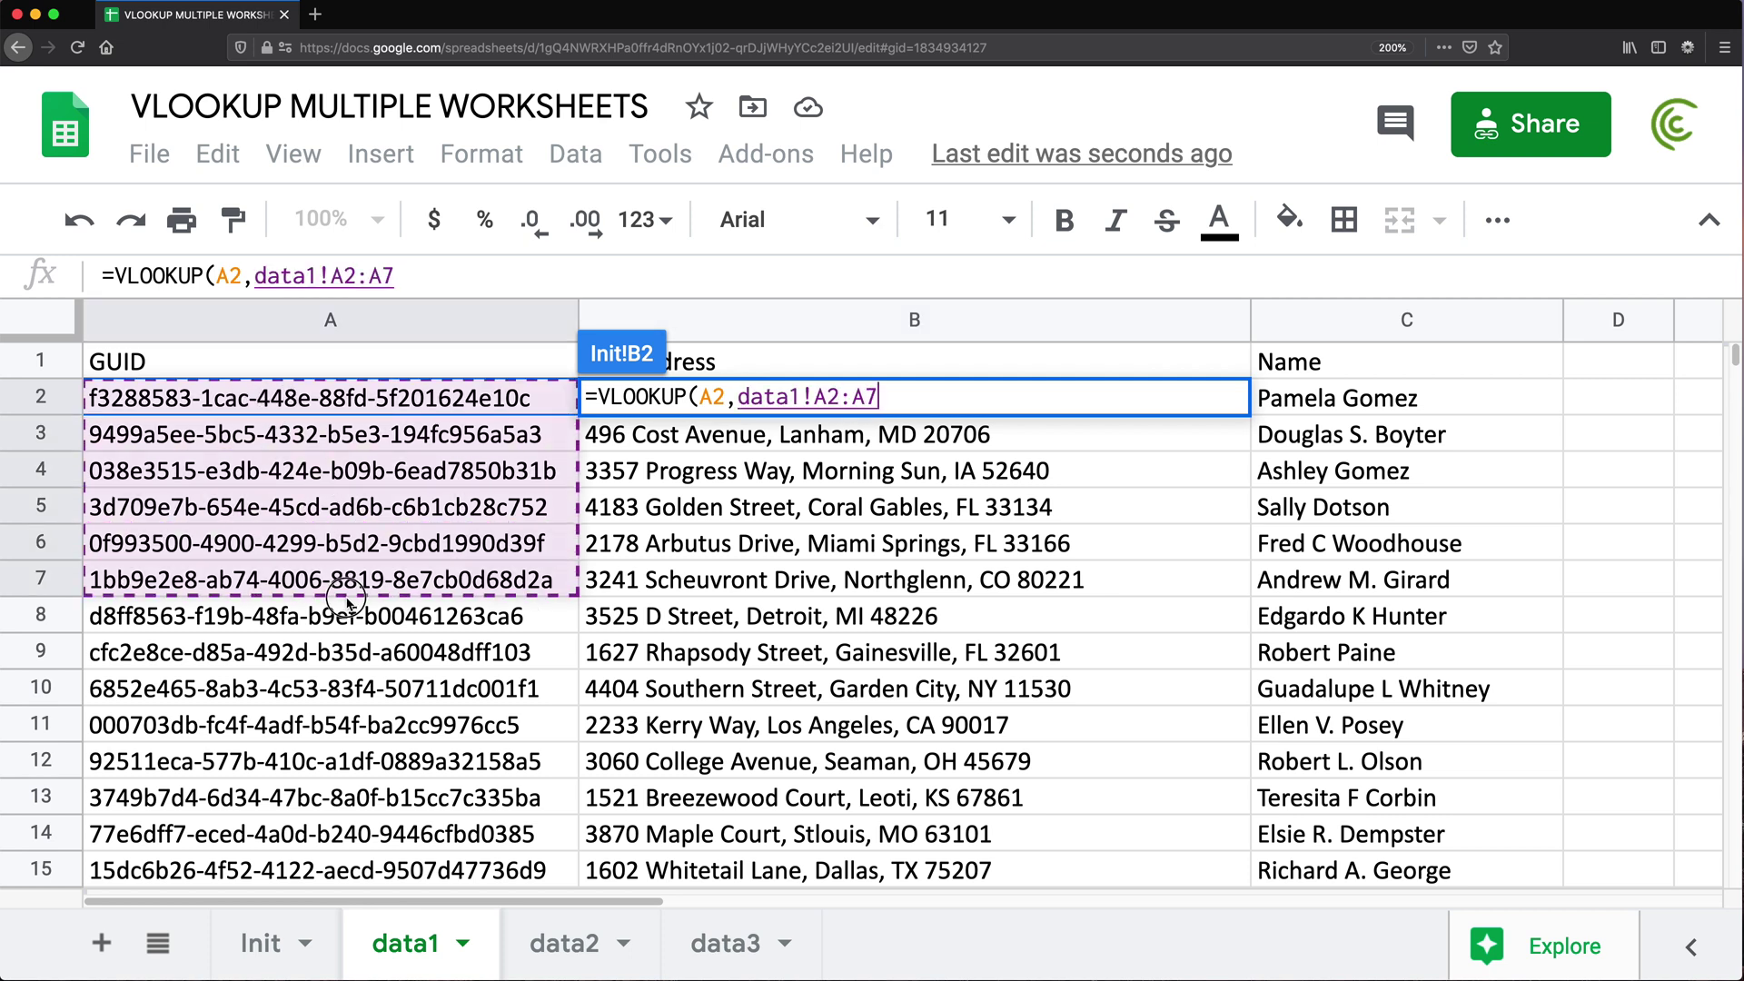
drag(461, 599, 1414, 662)
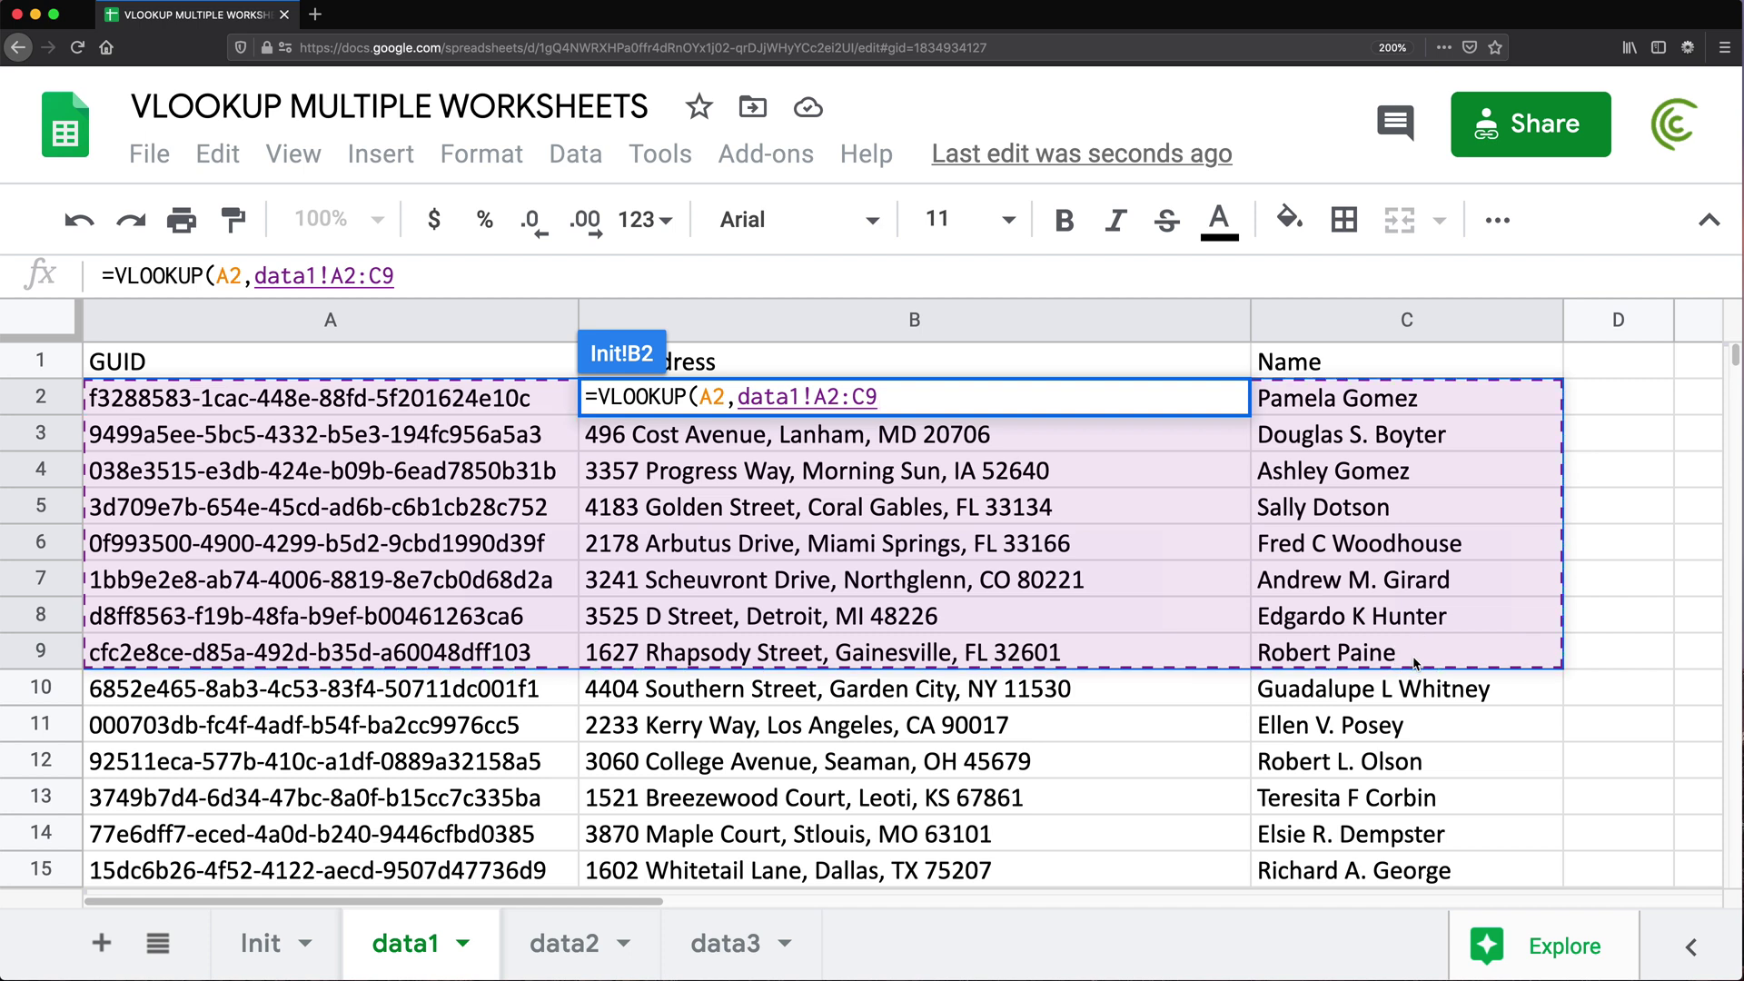
key(BackSpace)
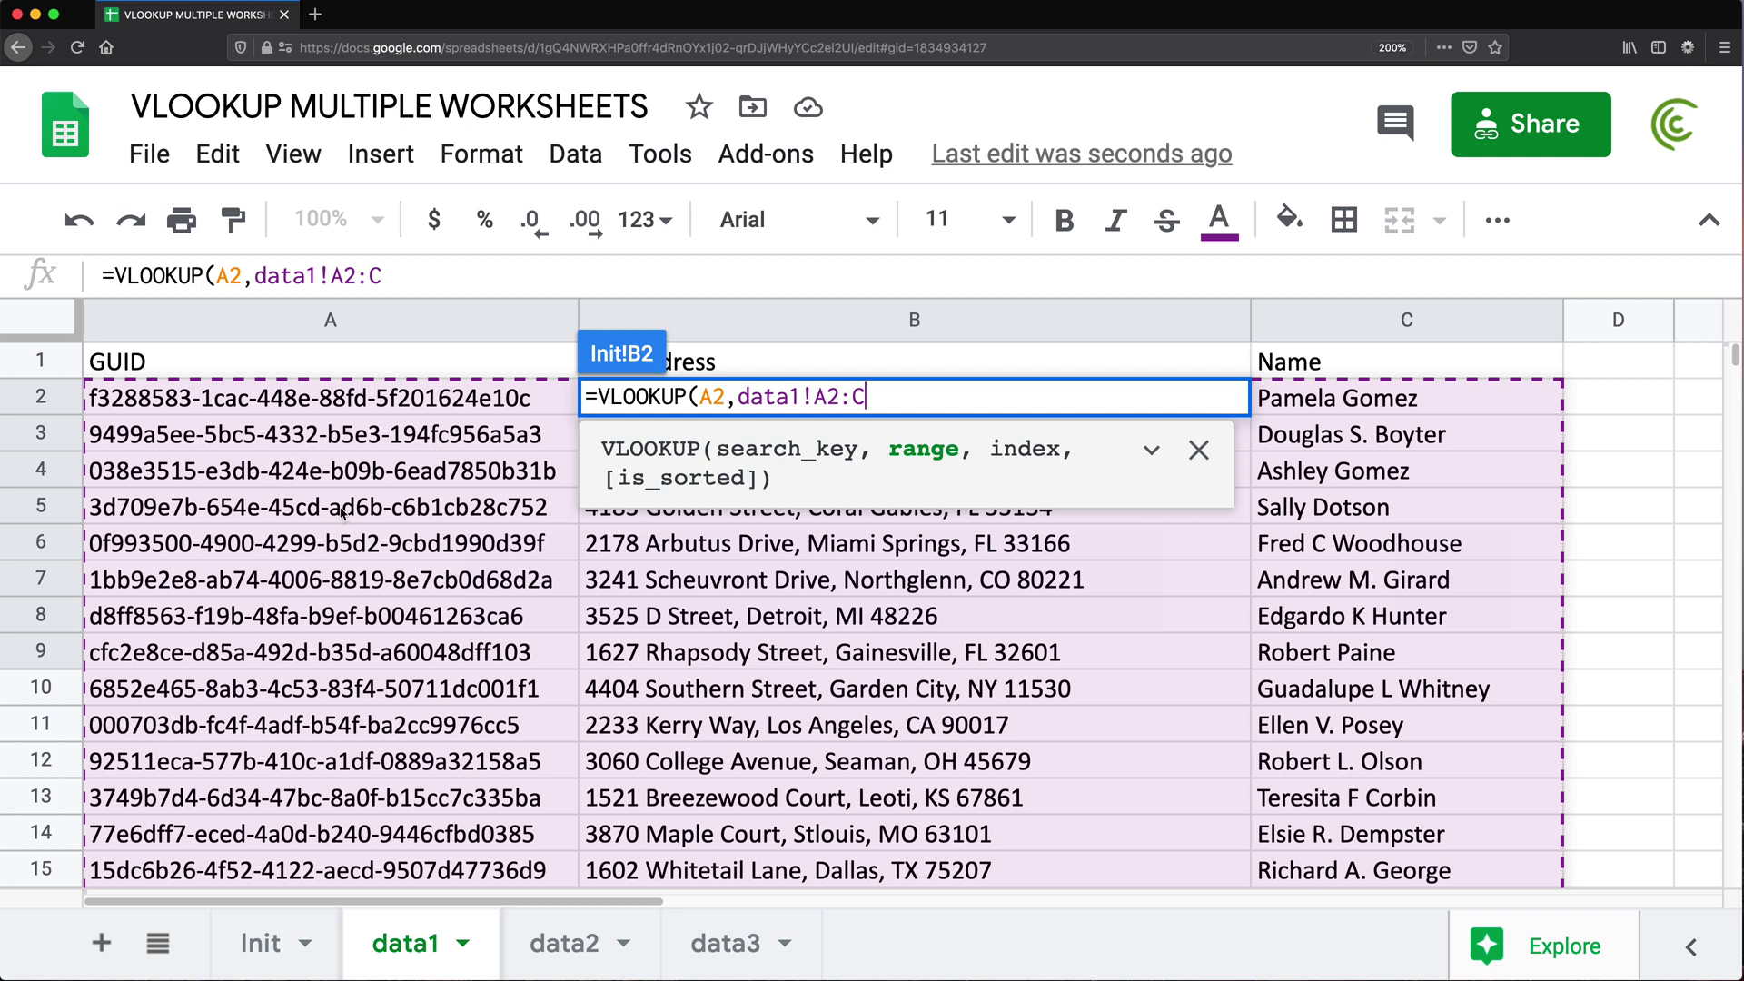
text(,)
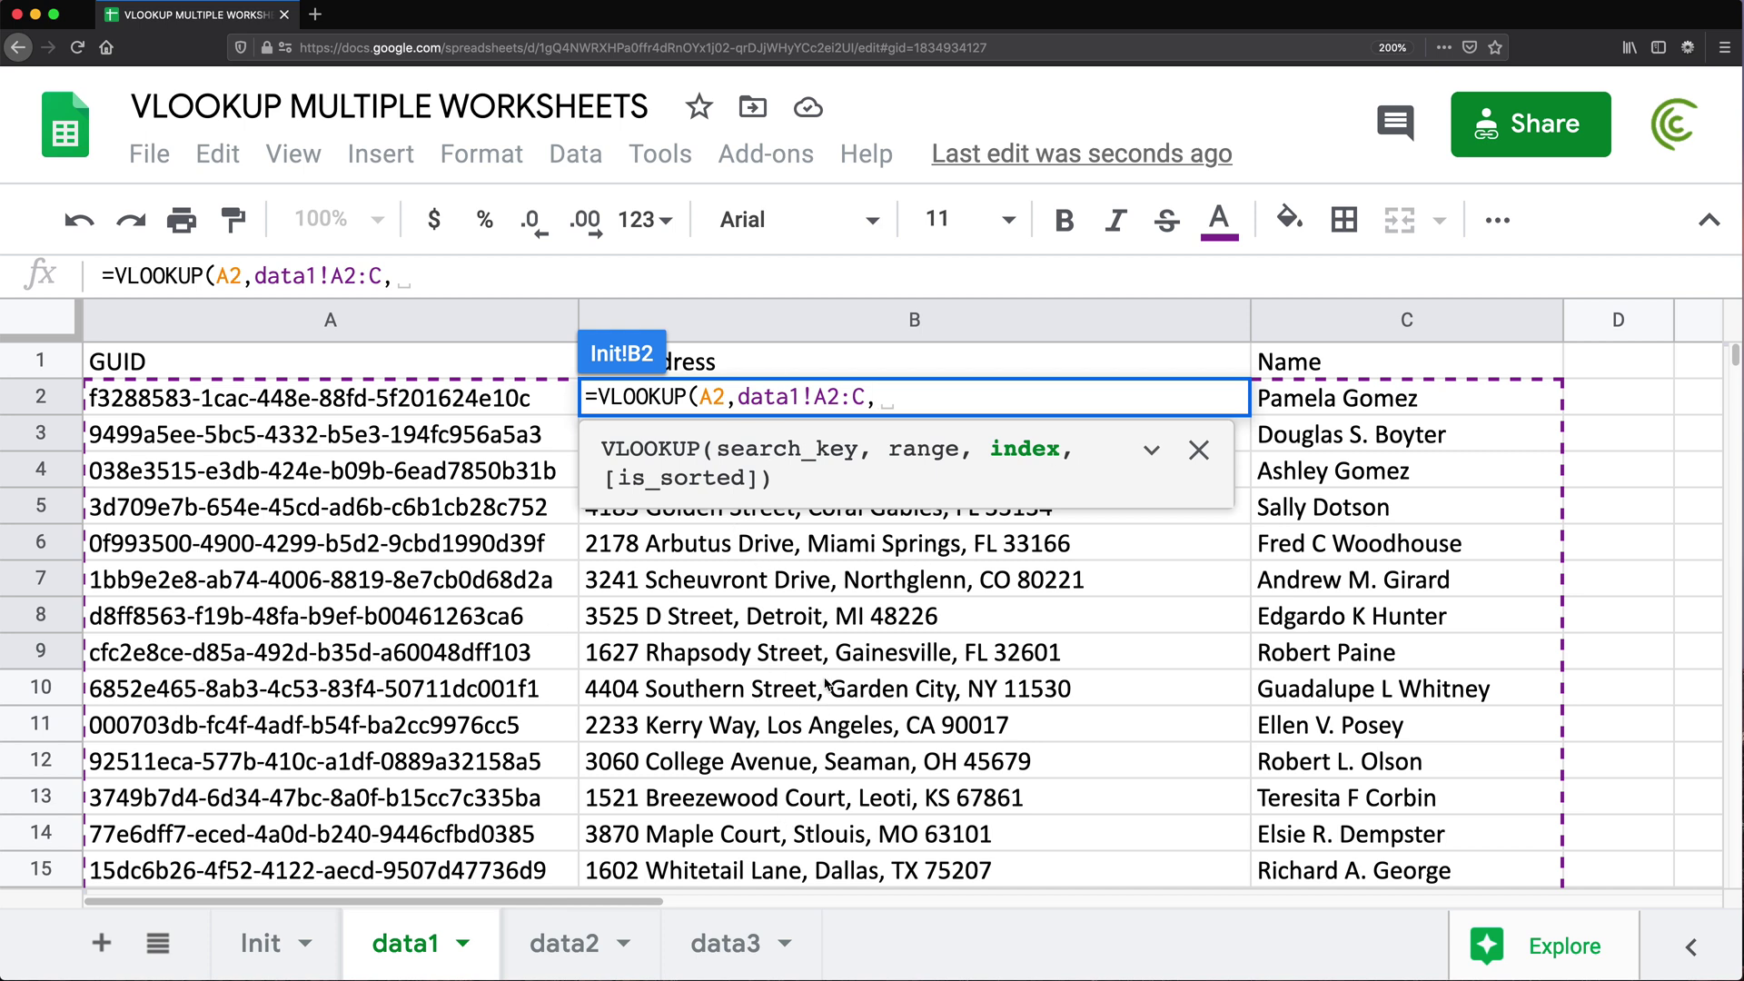
Step: Complete the VLOOKUP with column index 2 and is_sorted 0, and enter it in B2
text(2)
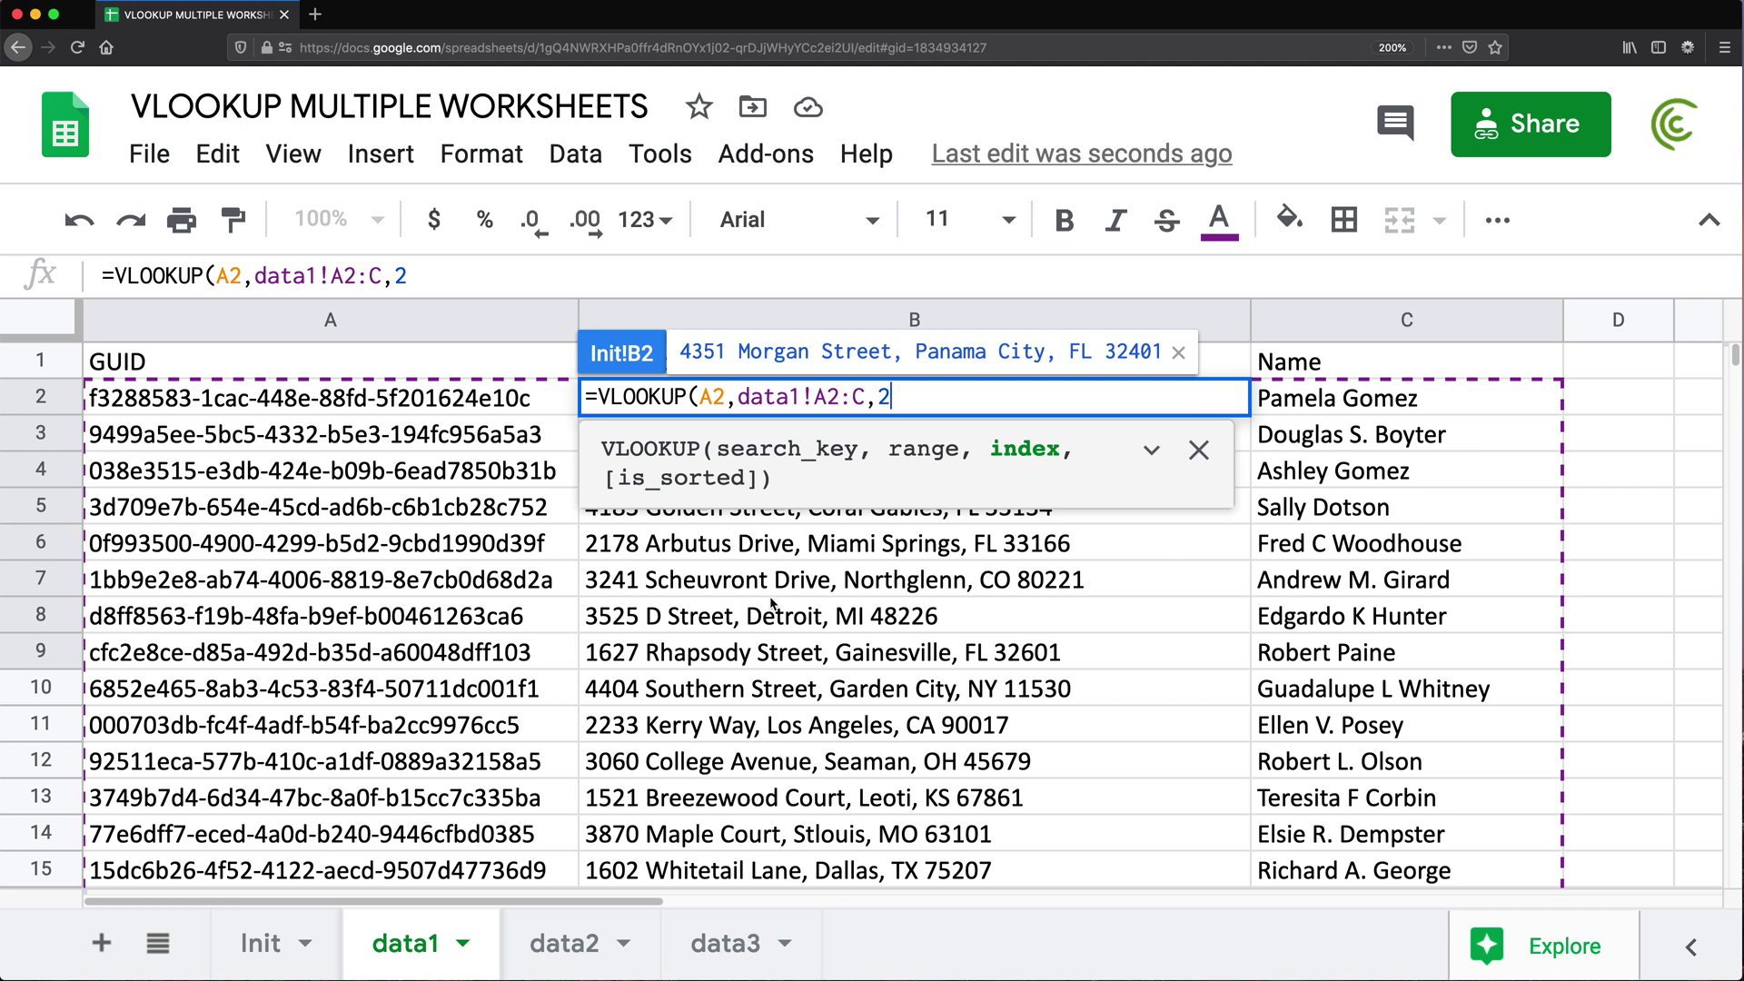
text(, )
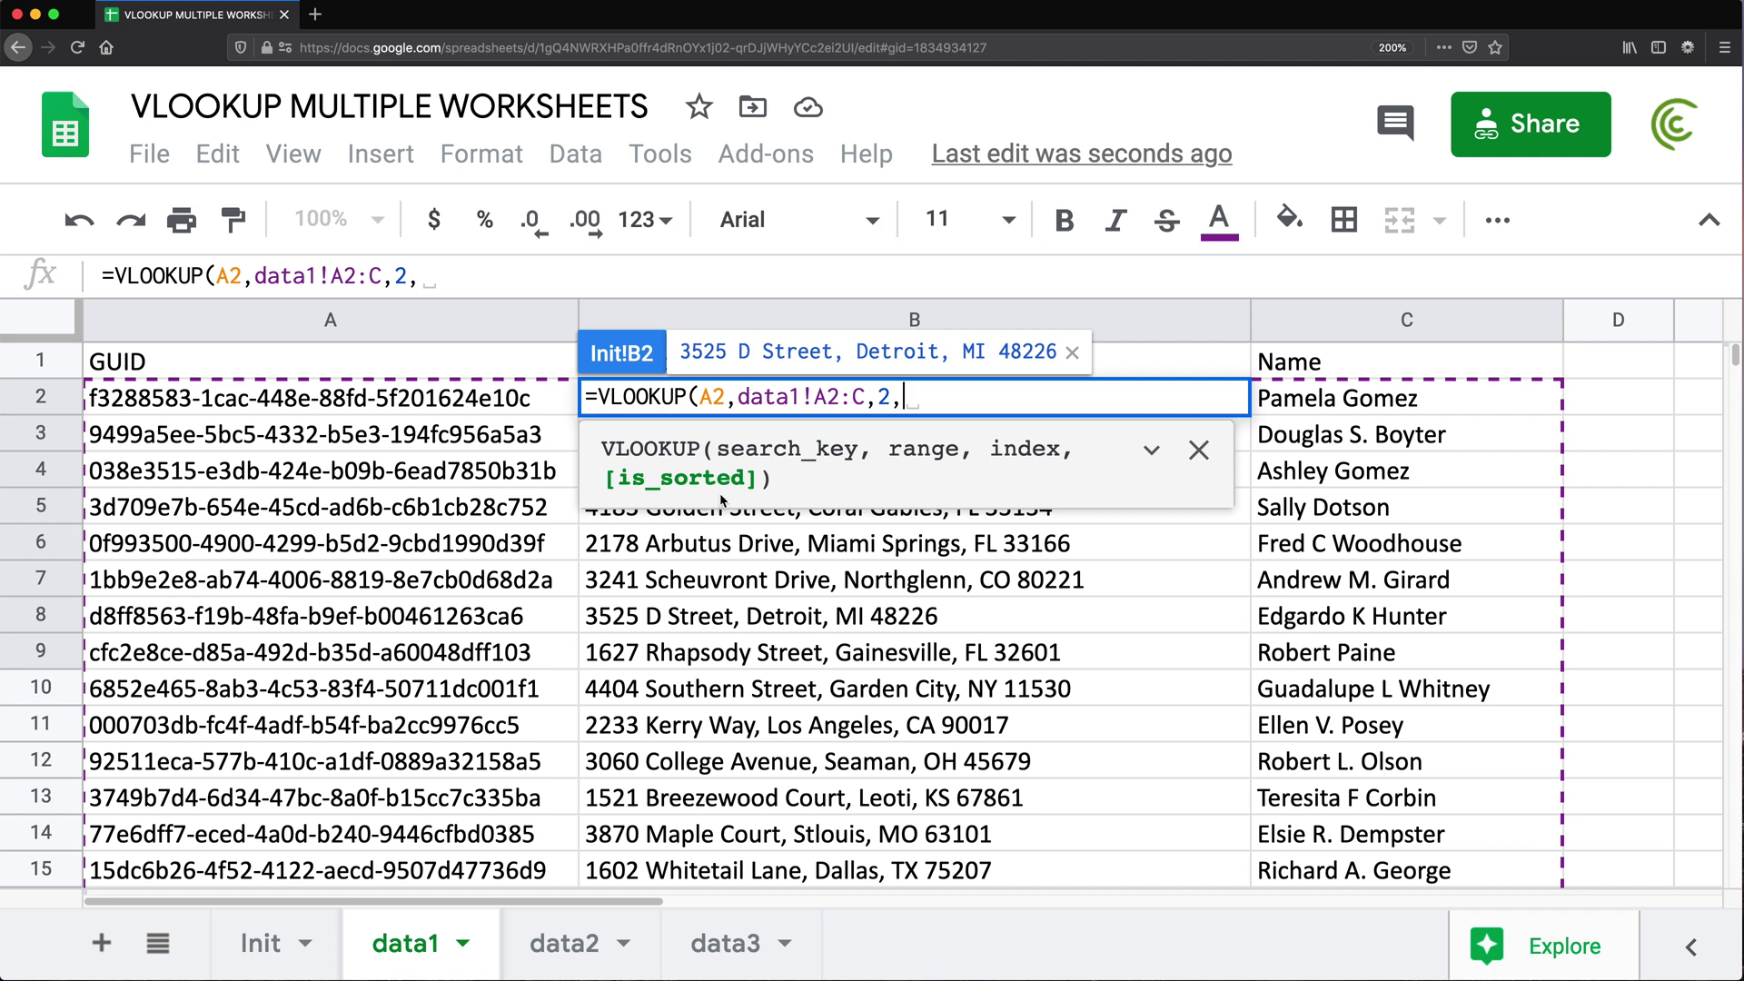
text(0)
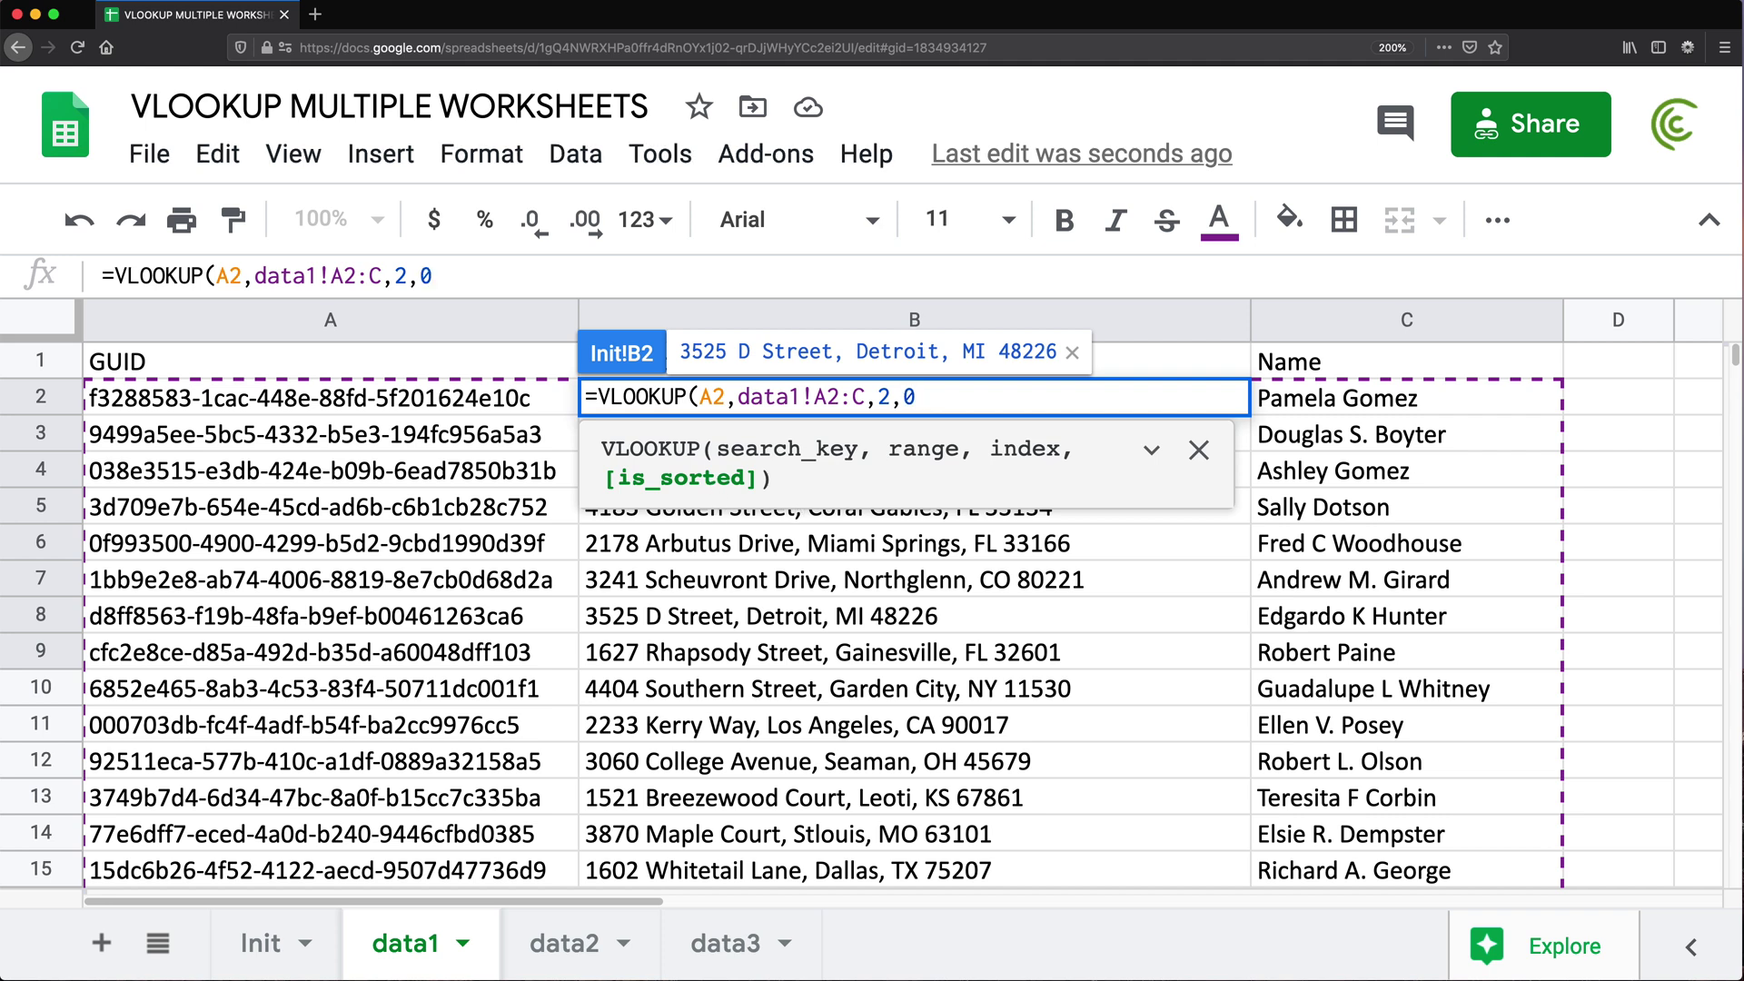
text())
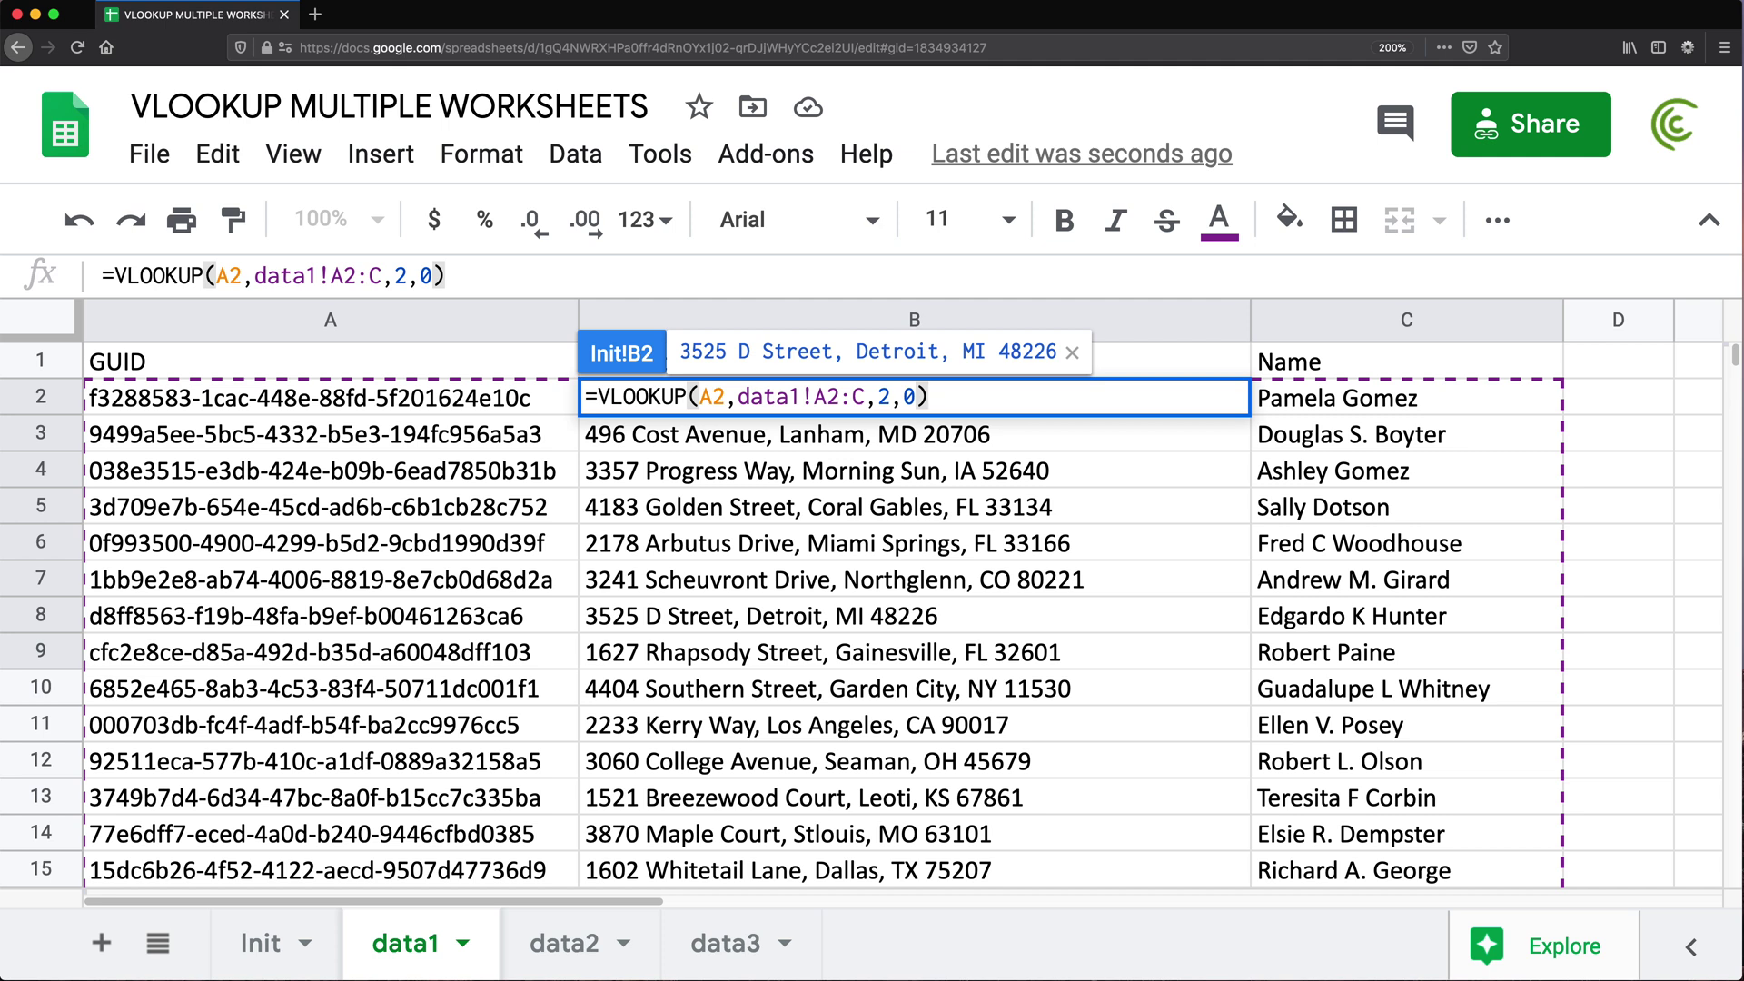
key(Return)
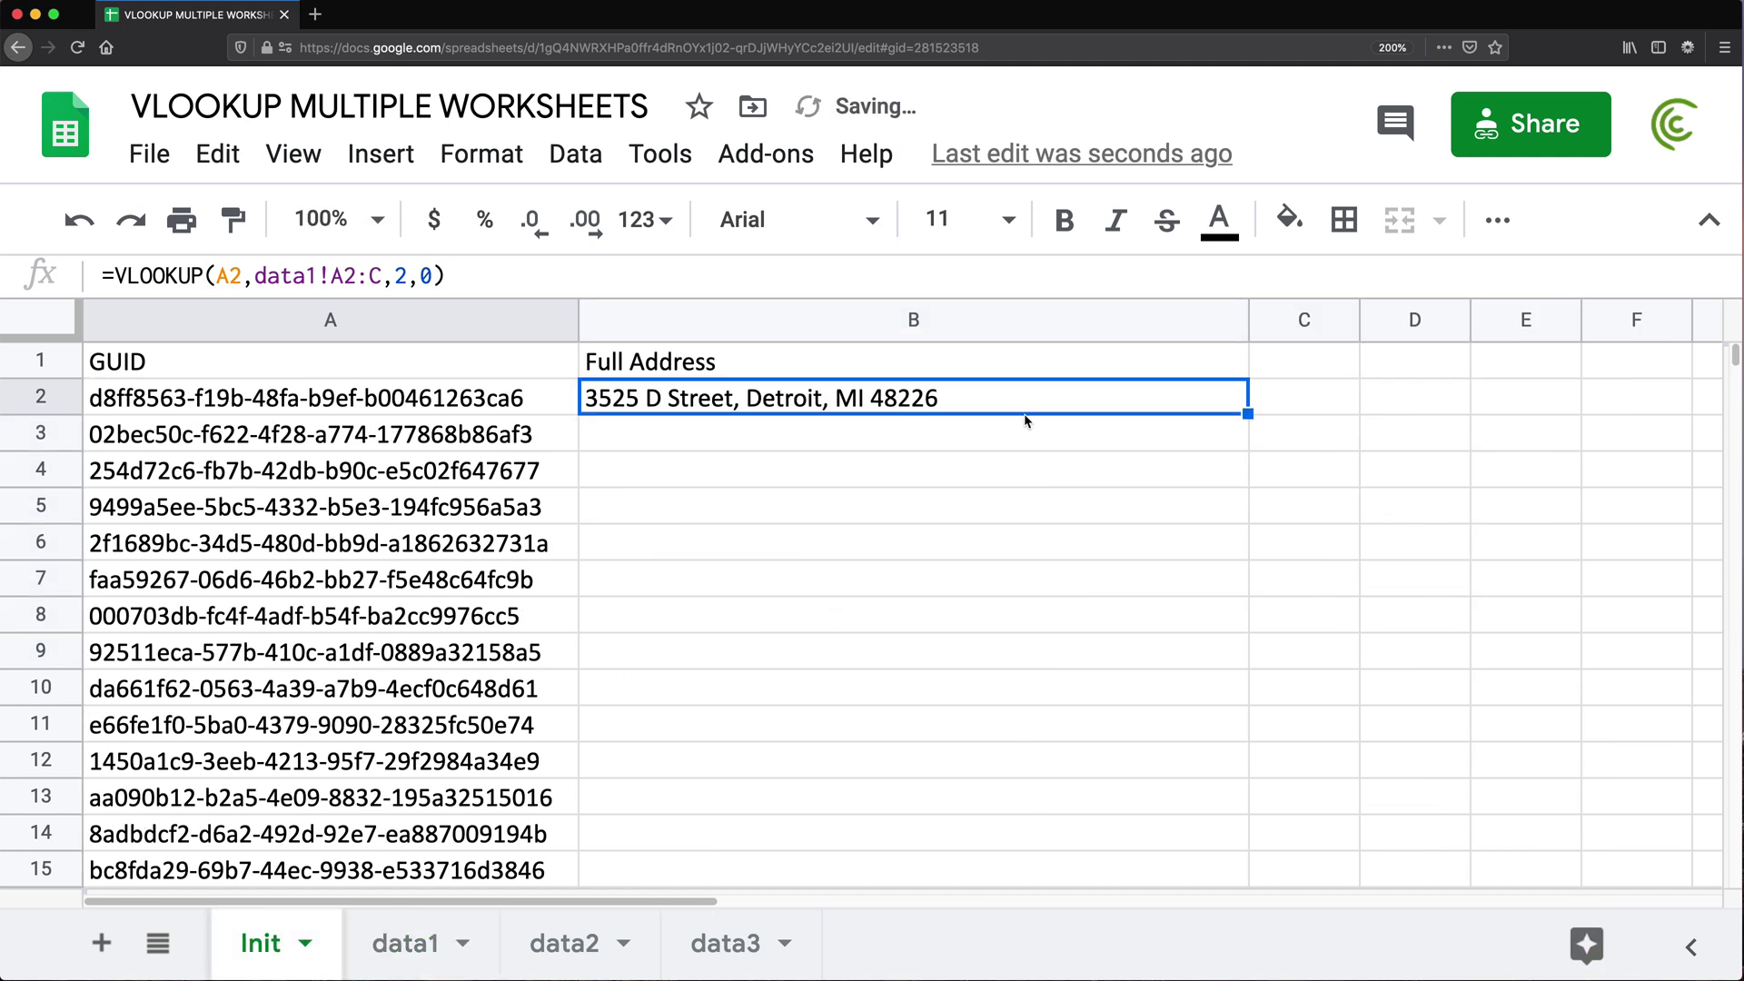
Step: Make the lookup range in B2's formula absolute as data1!$A$2:$C
click(373, 400)
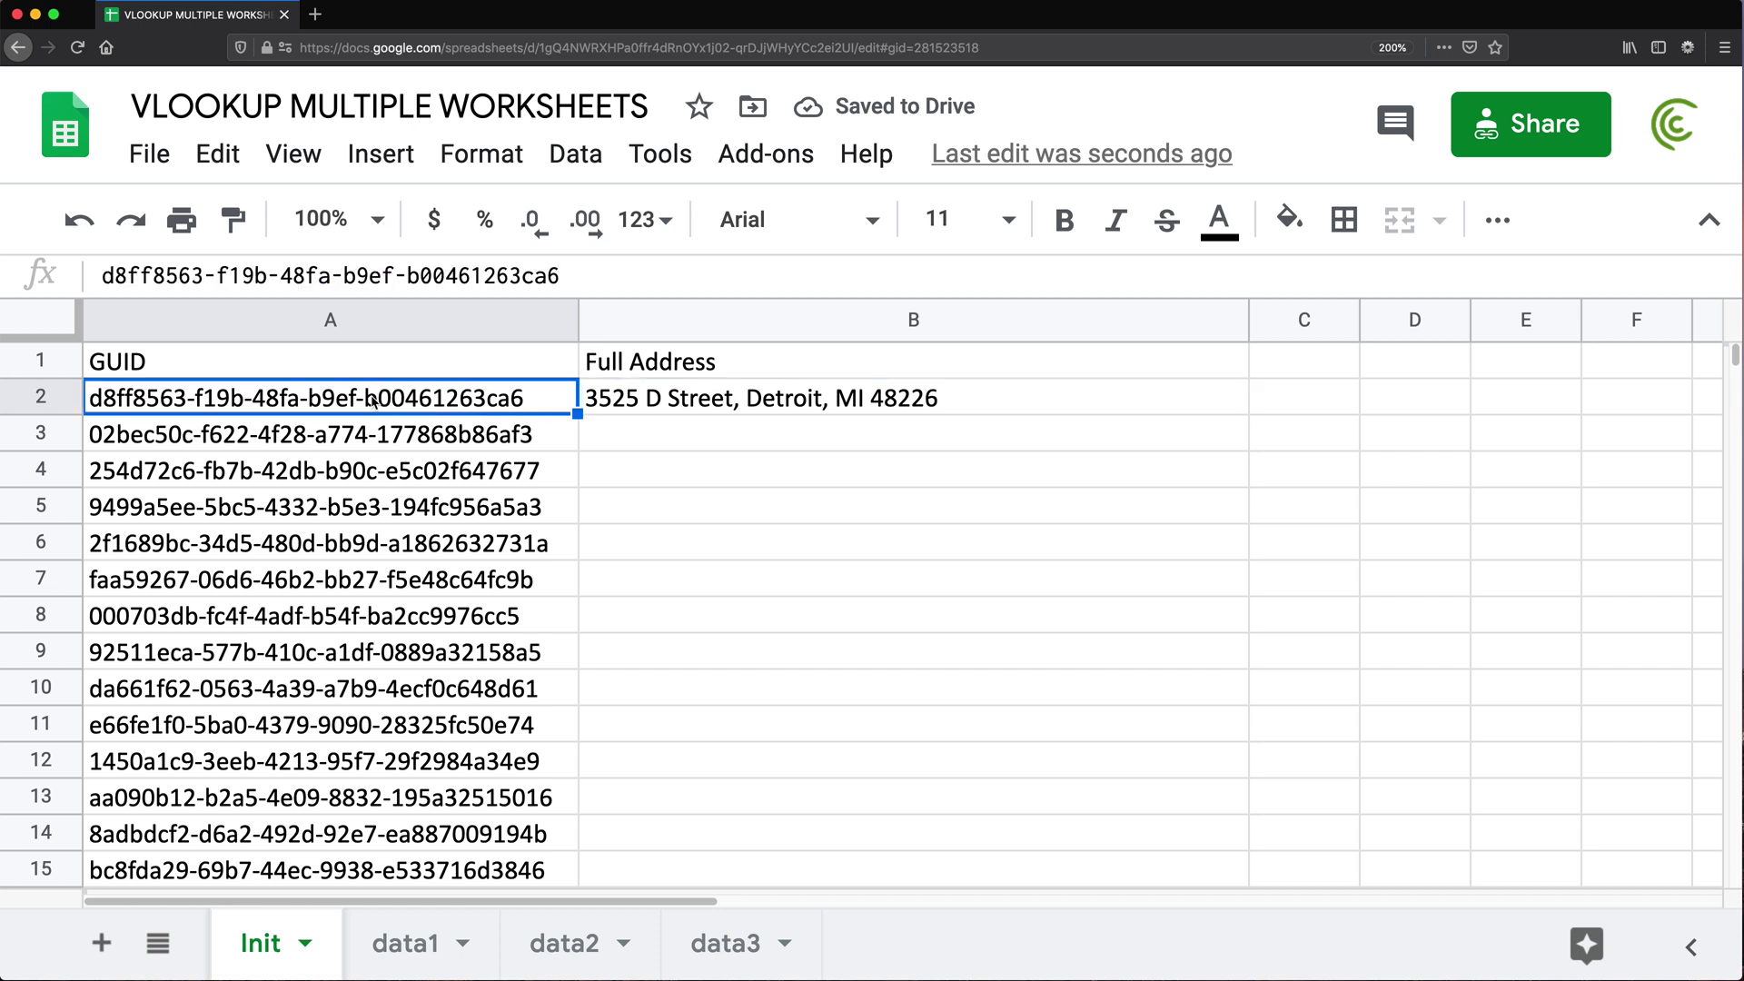
double_click(679, 400)
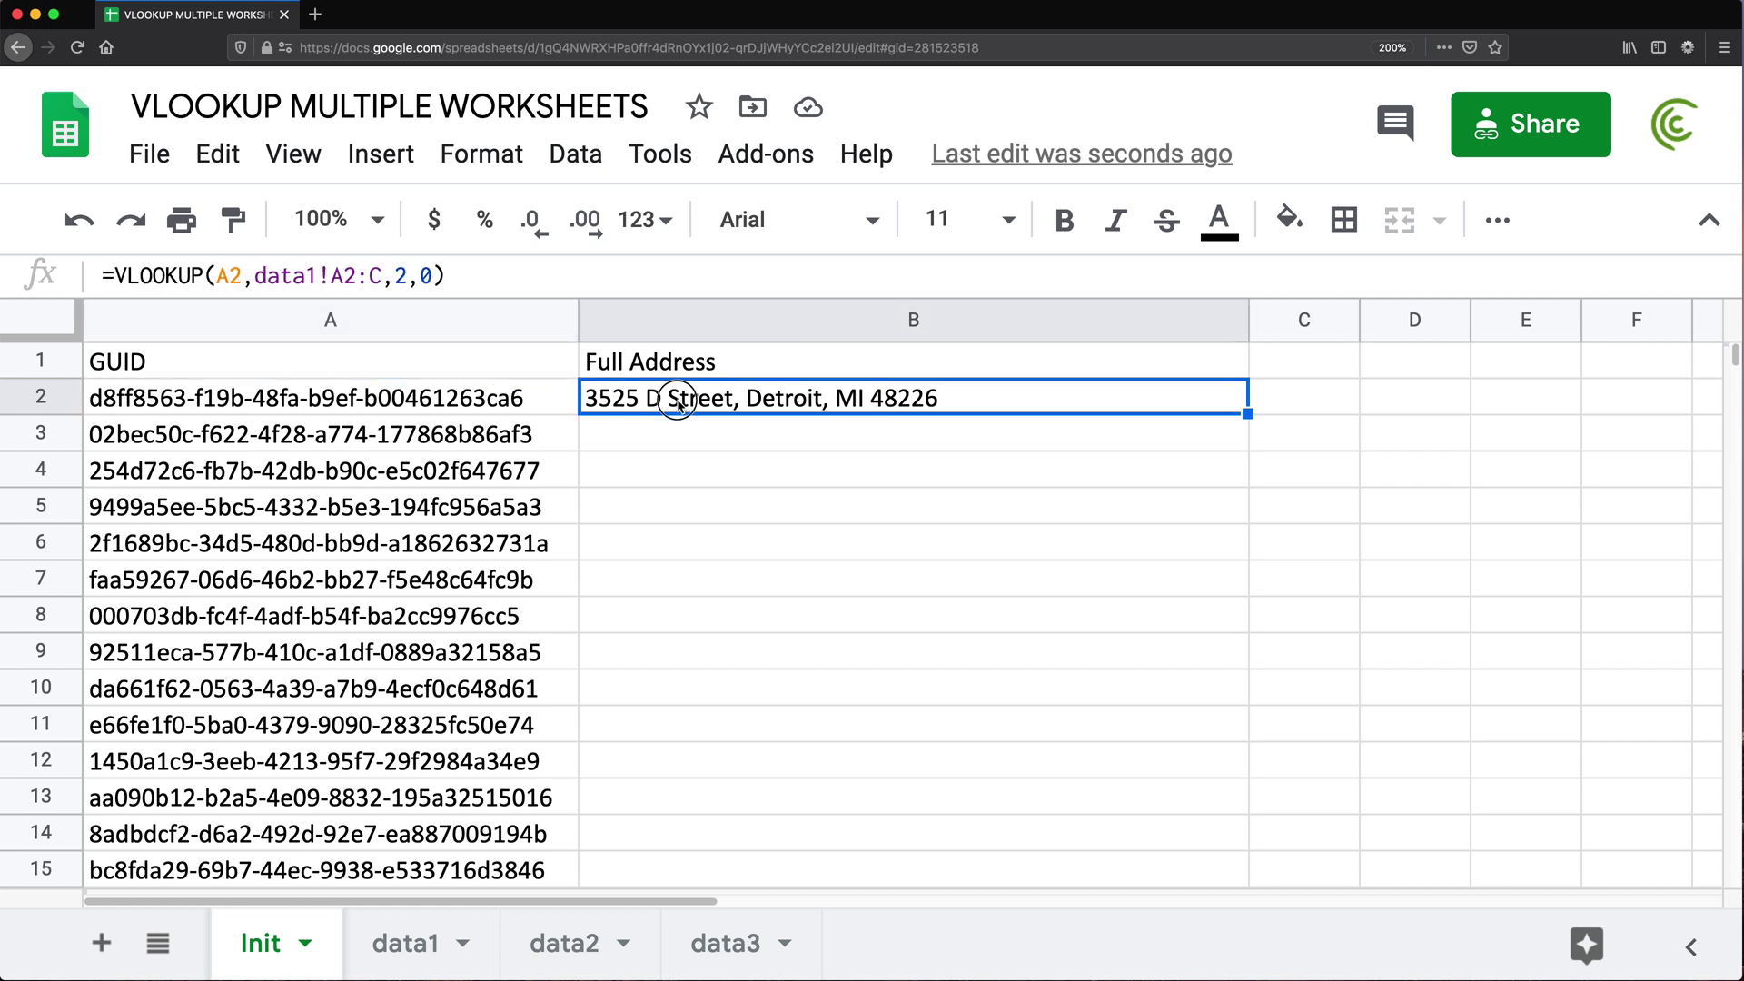
drag(867, 399, 745, 401)
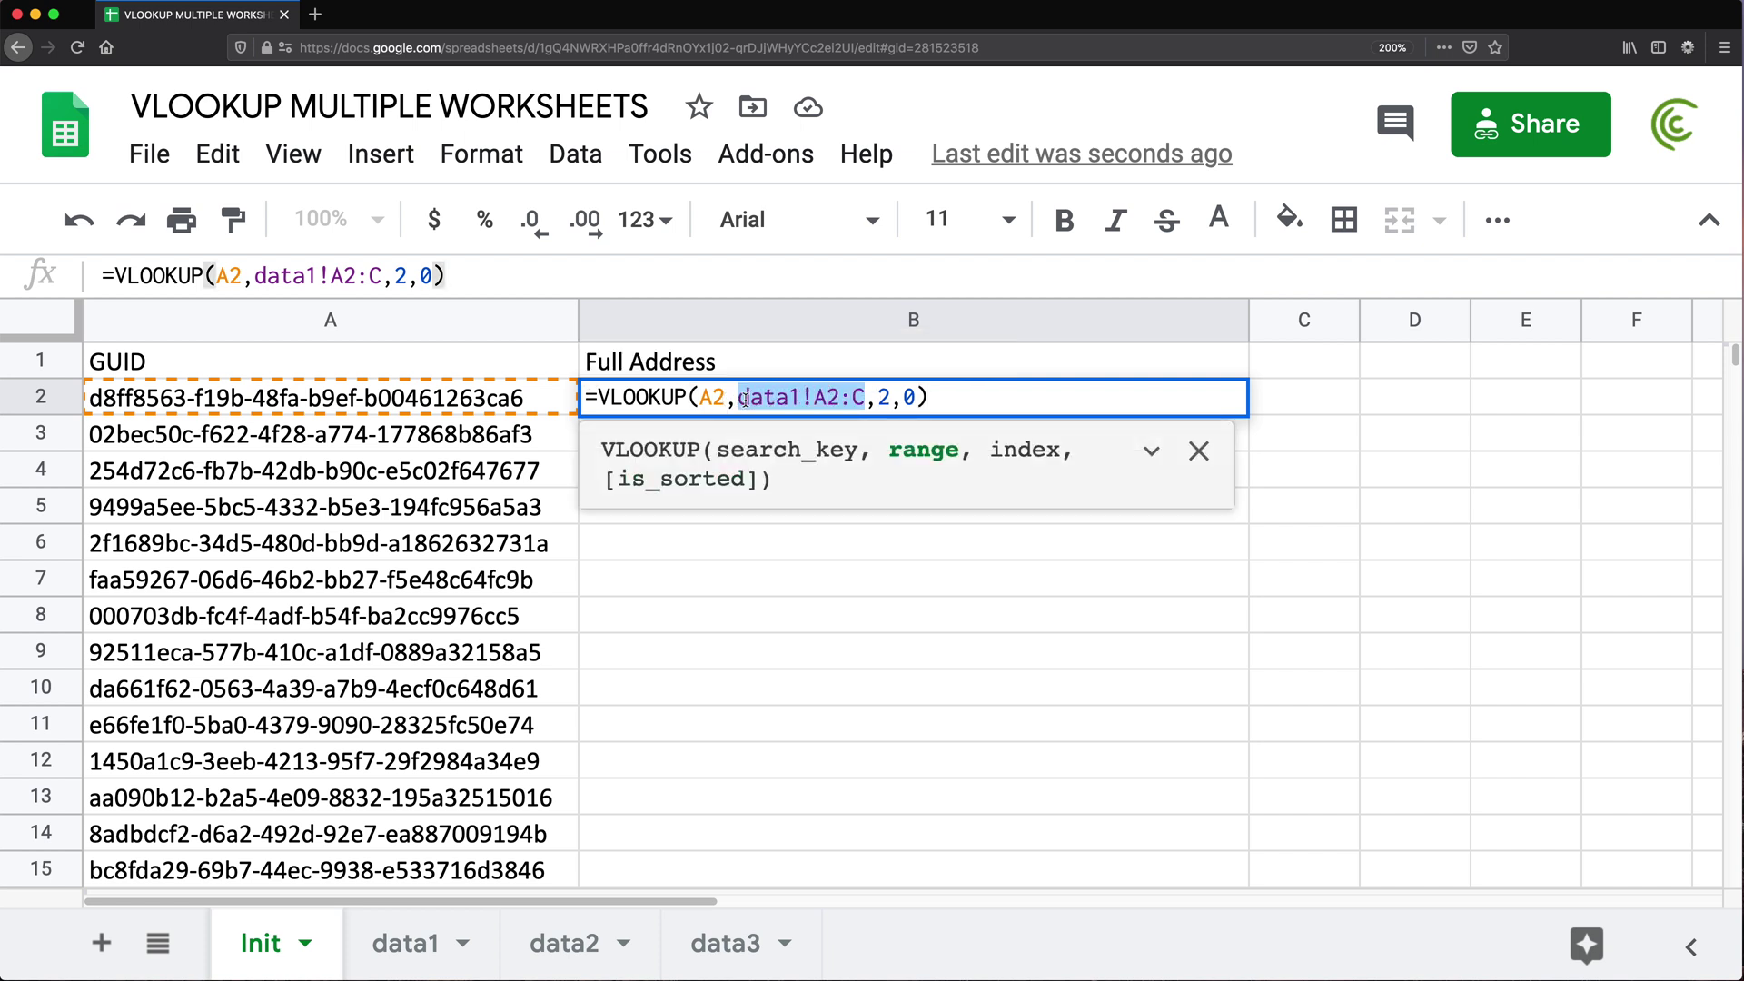
key(F4)
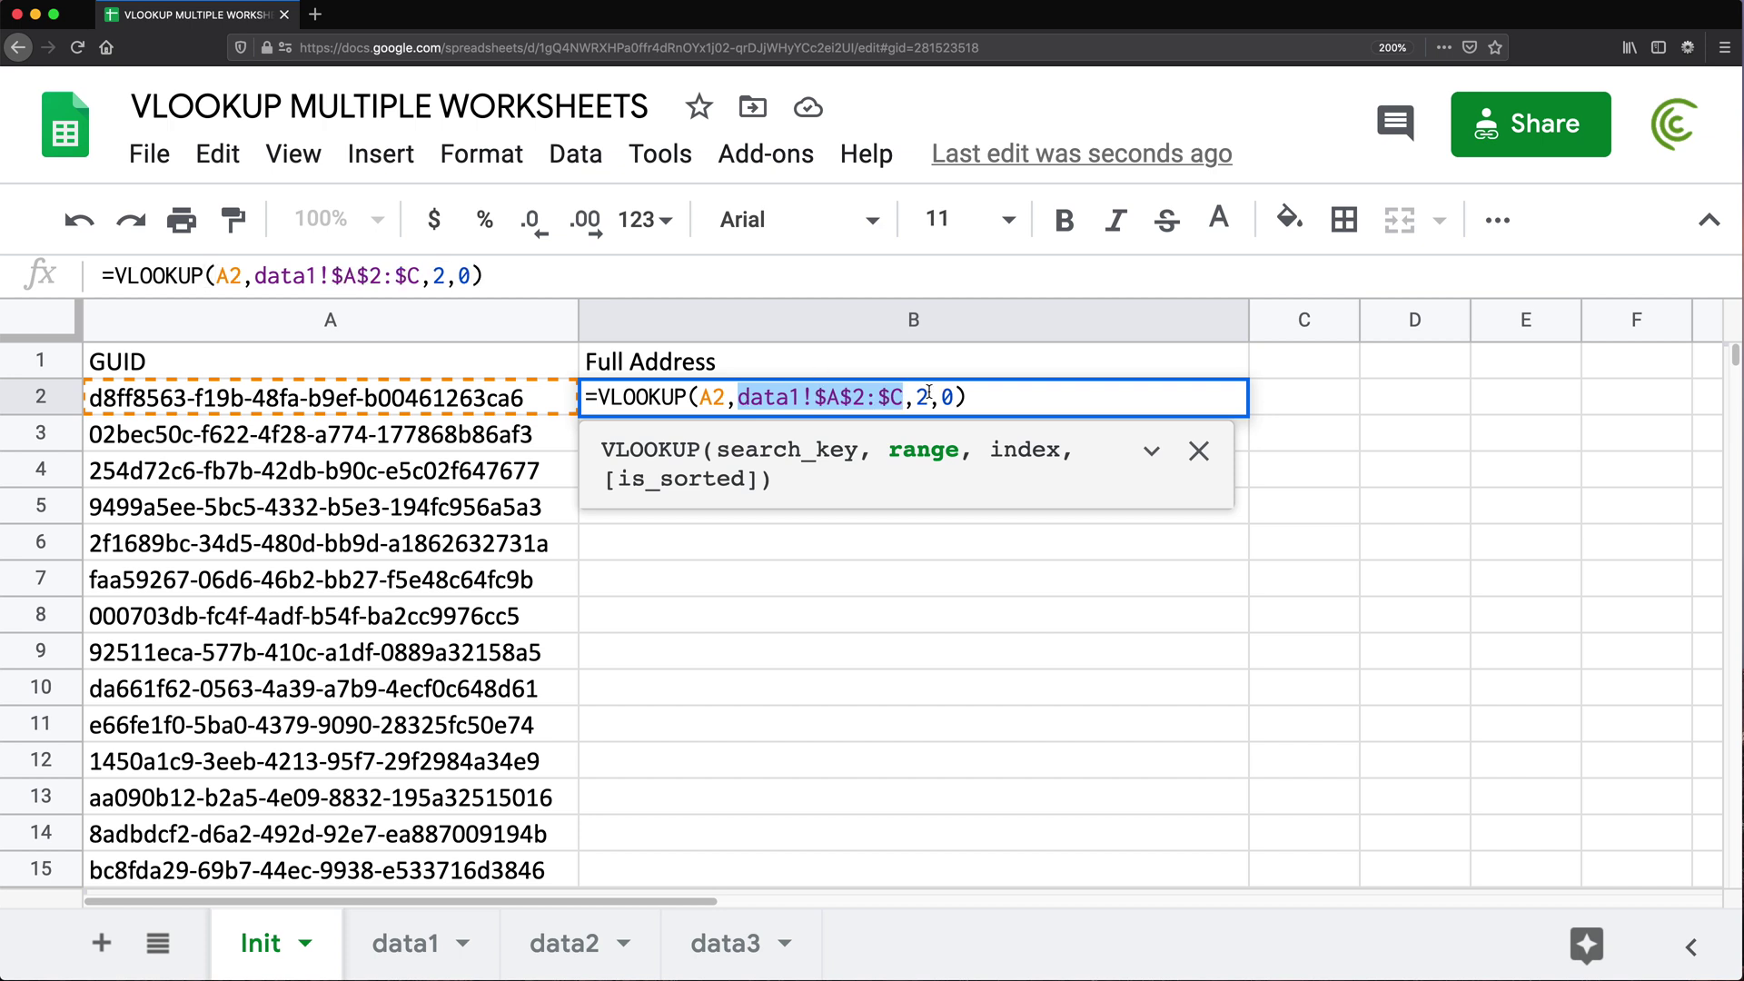
click(975, 409)
key(Return)
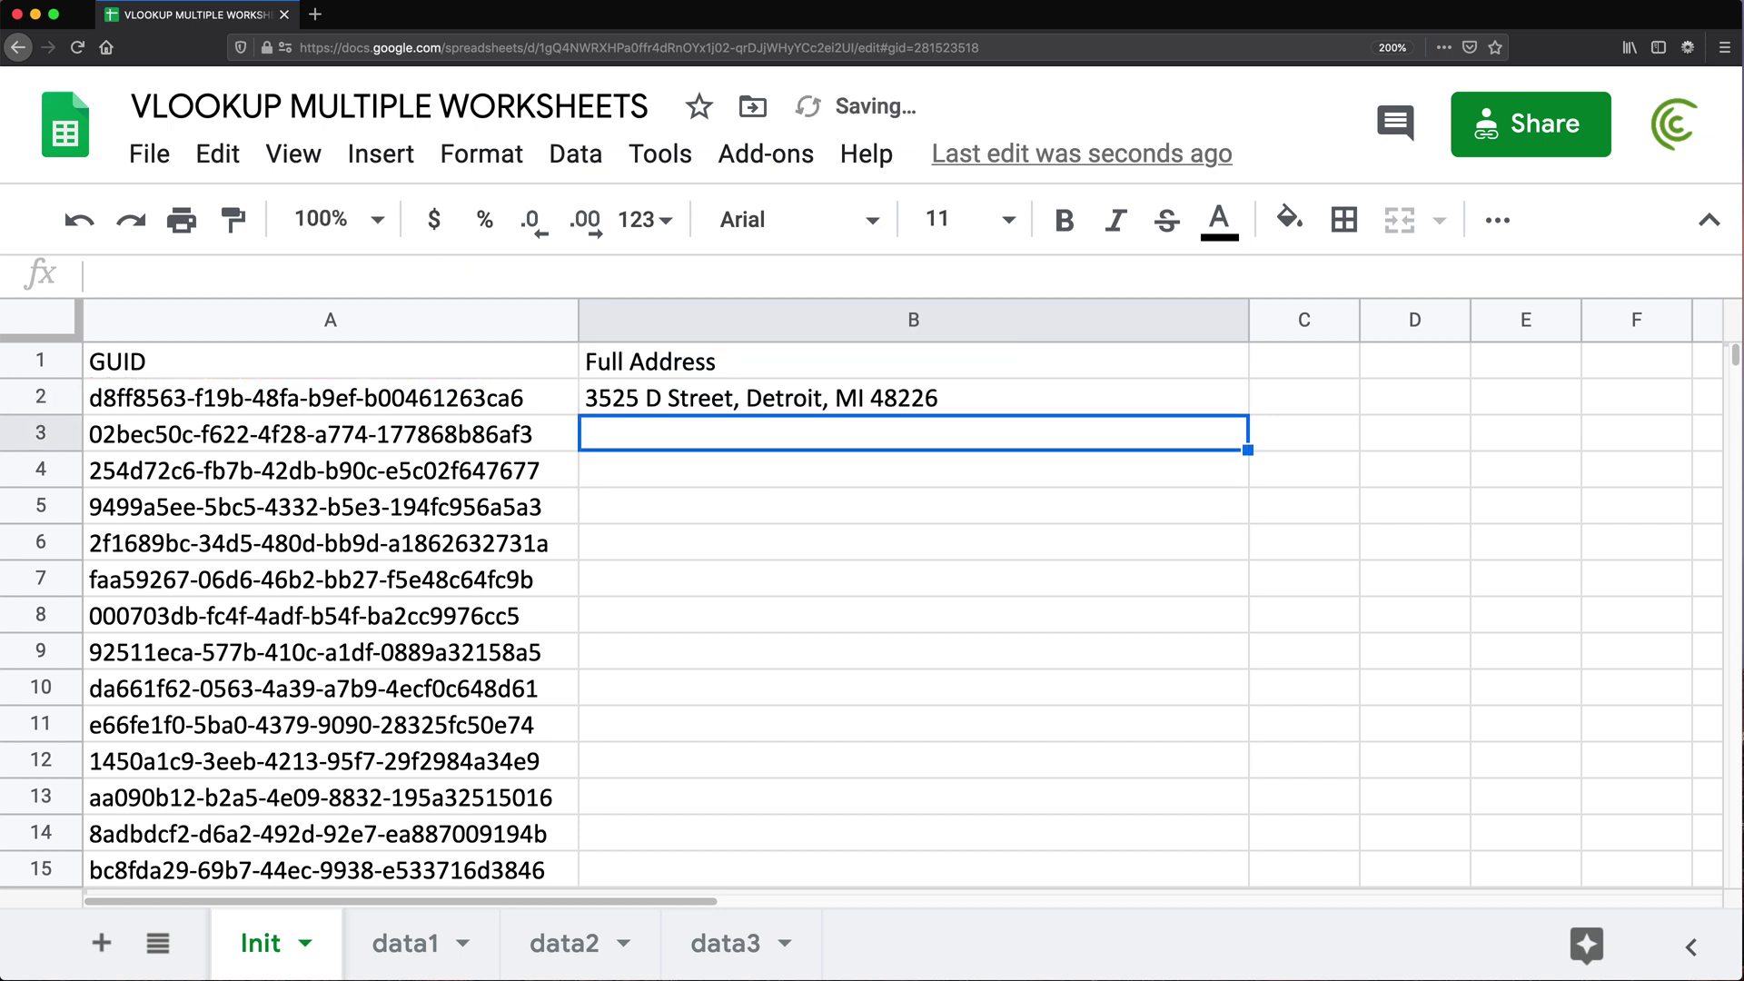
Step: Fill the VLOOKUP formula from B2 down the Full Address column and review the filled rows
click(956, 409)
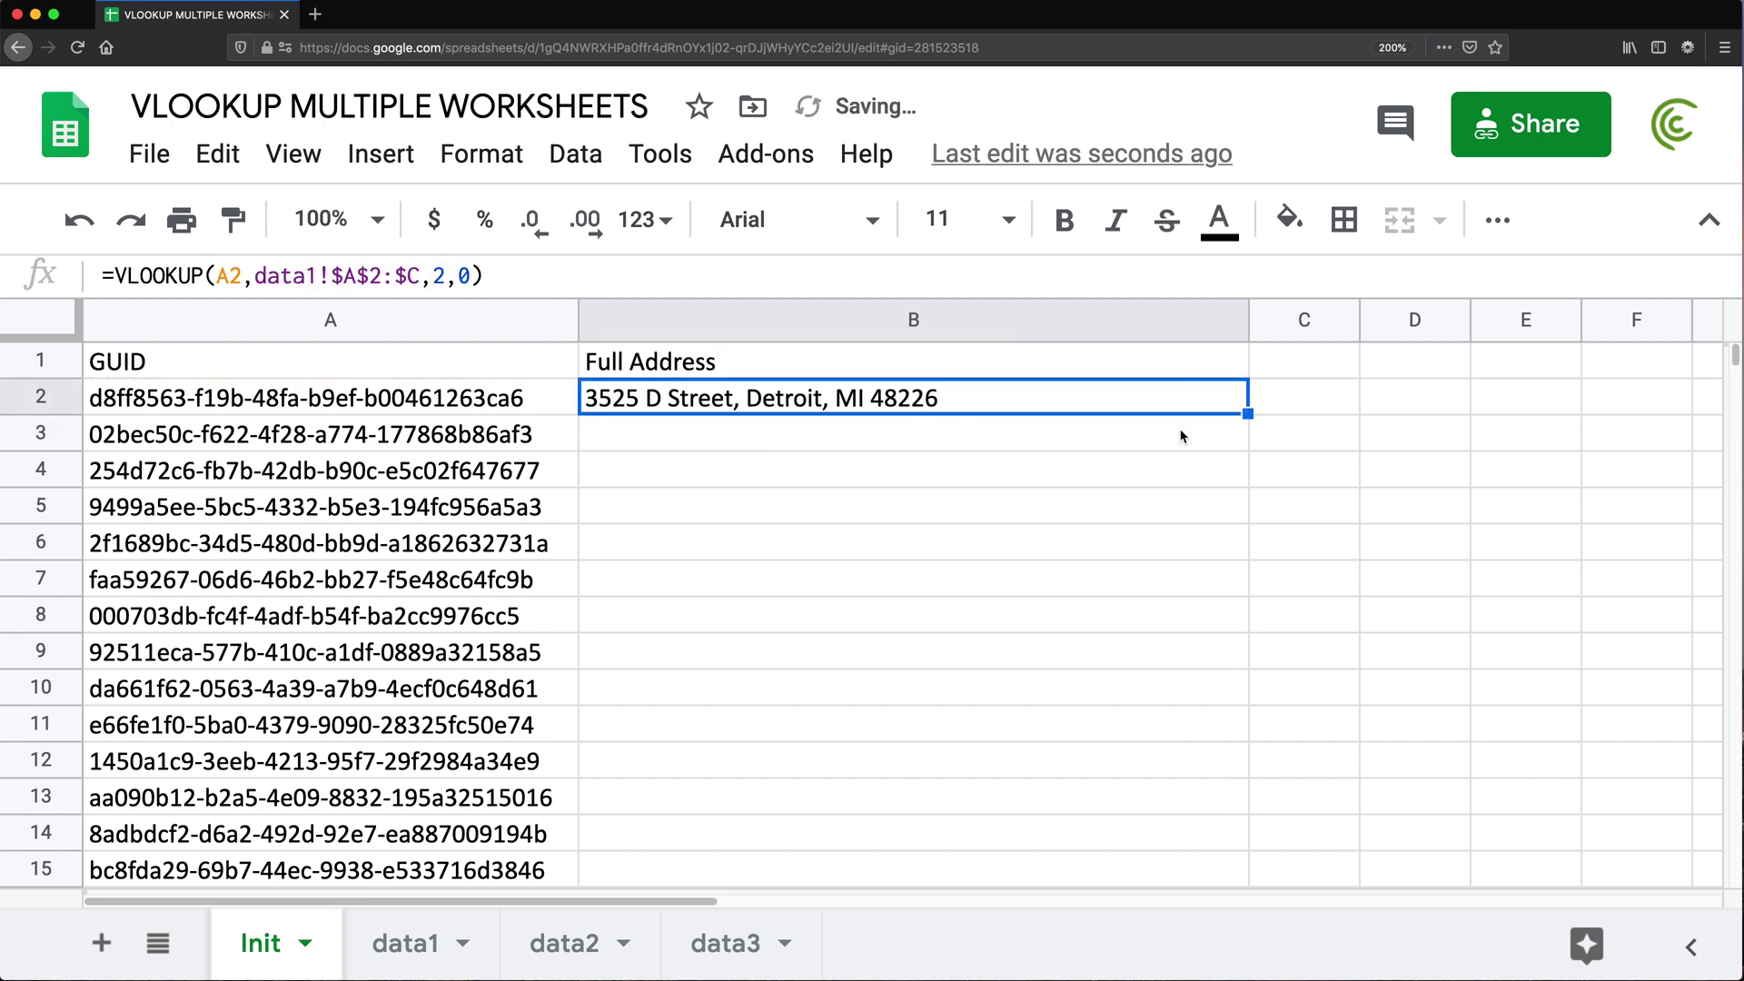
double_click(1246, 415)
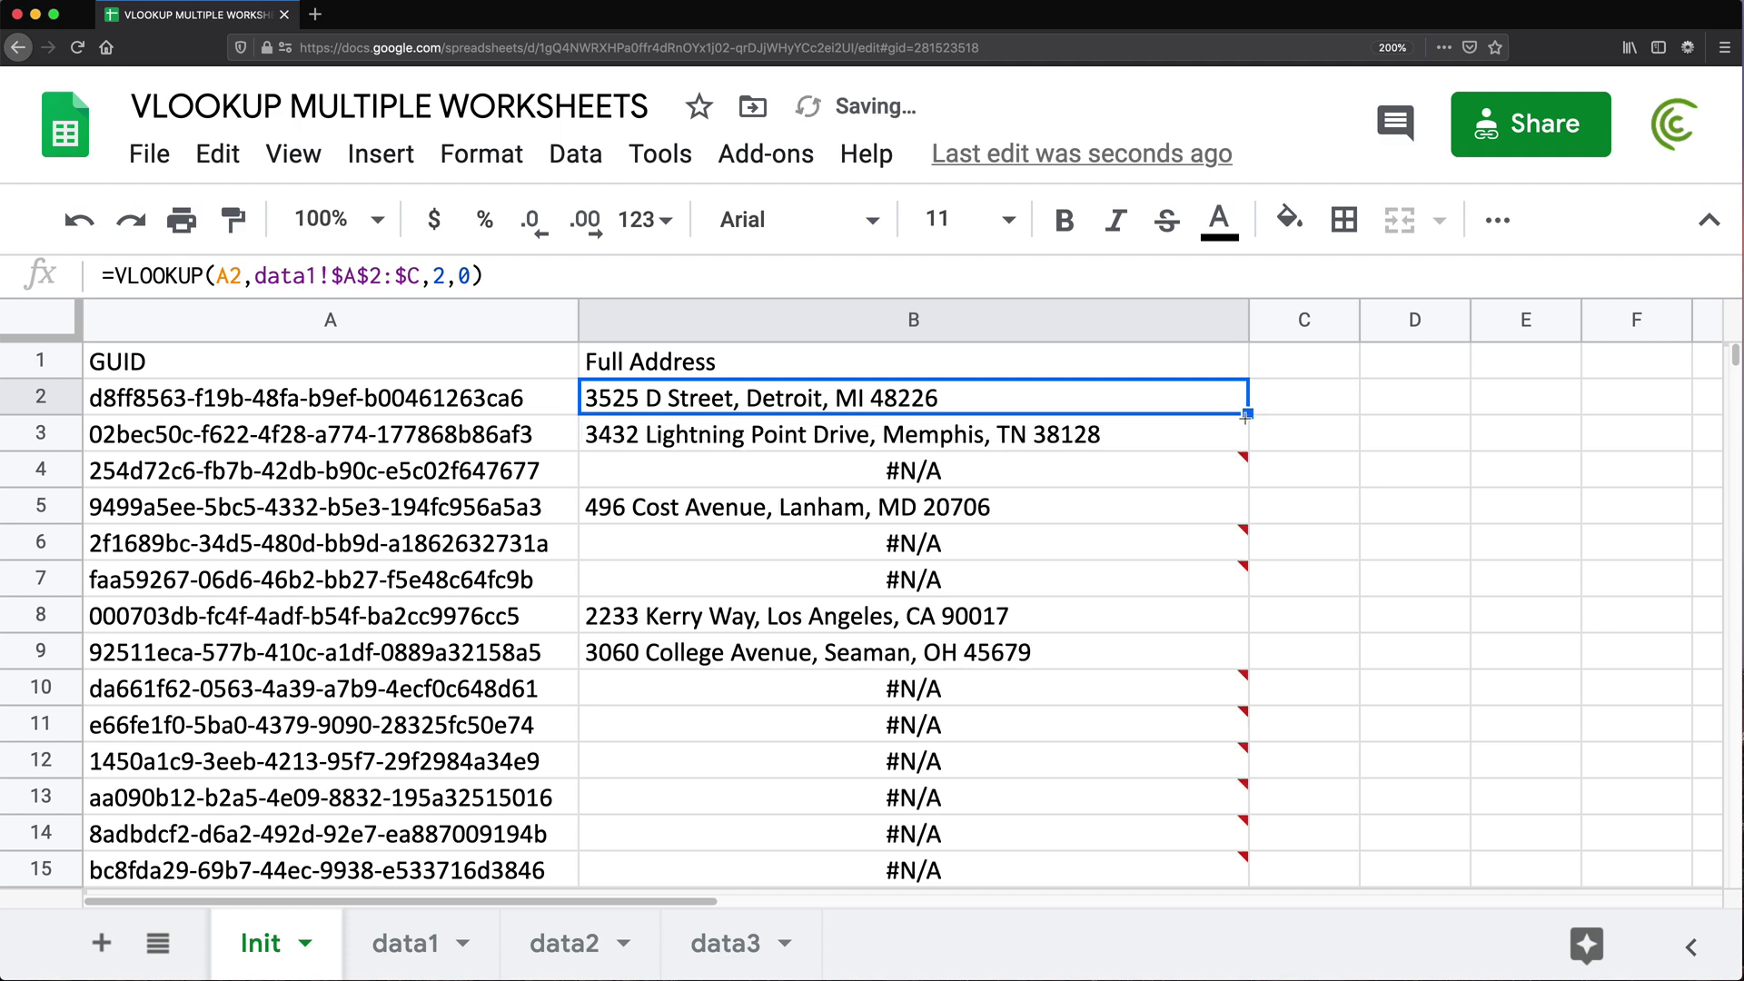
scroll(921, 518, down, 3)
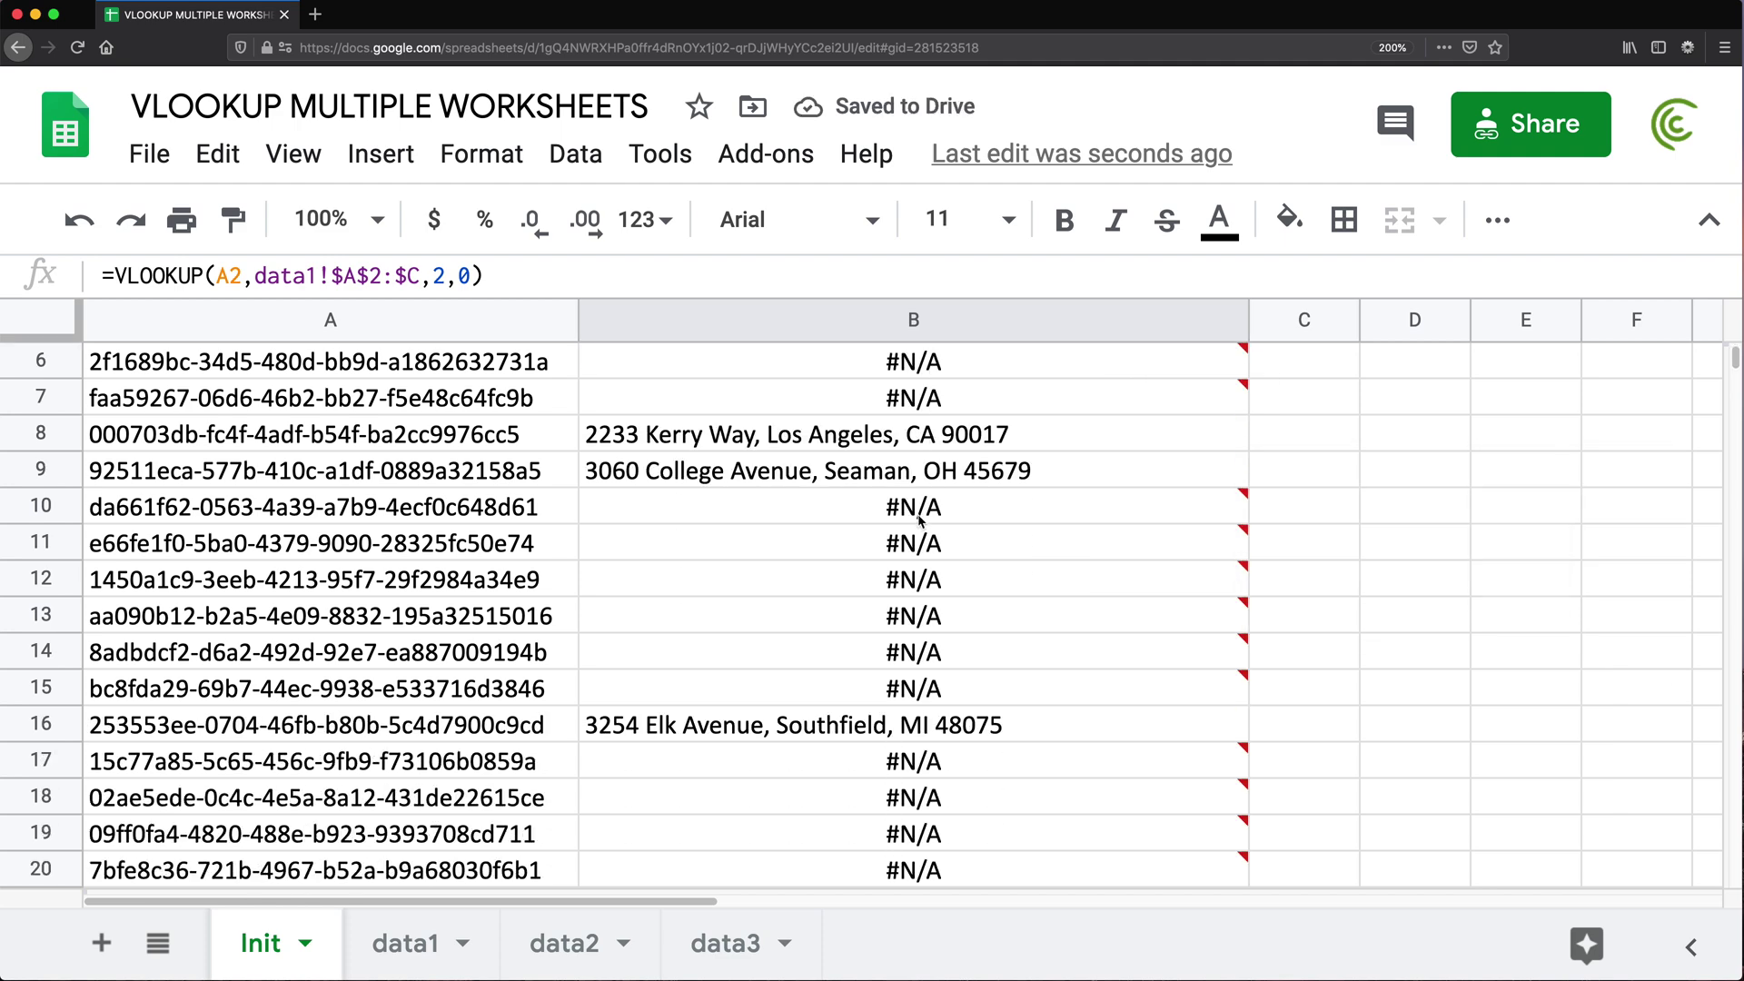
scroll(919, 518, down, 13)
scroll(921, 527, up, 10)
scroll(920, 532, up, 6)
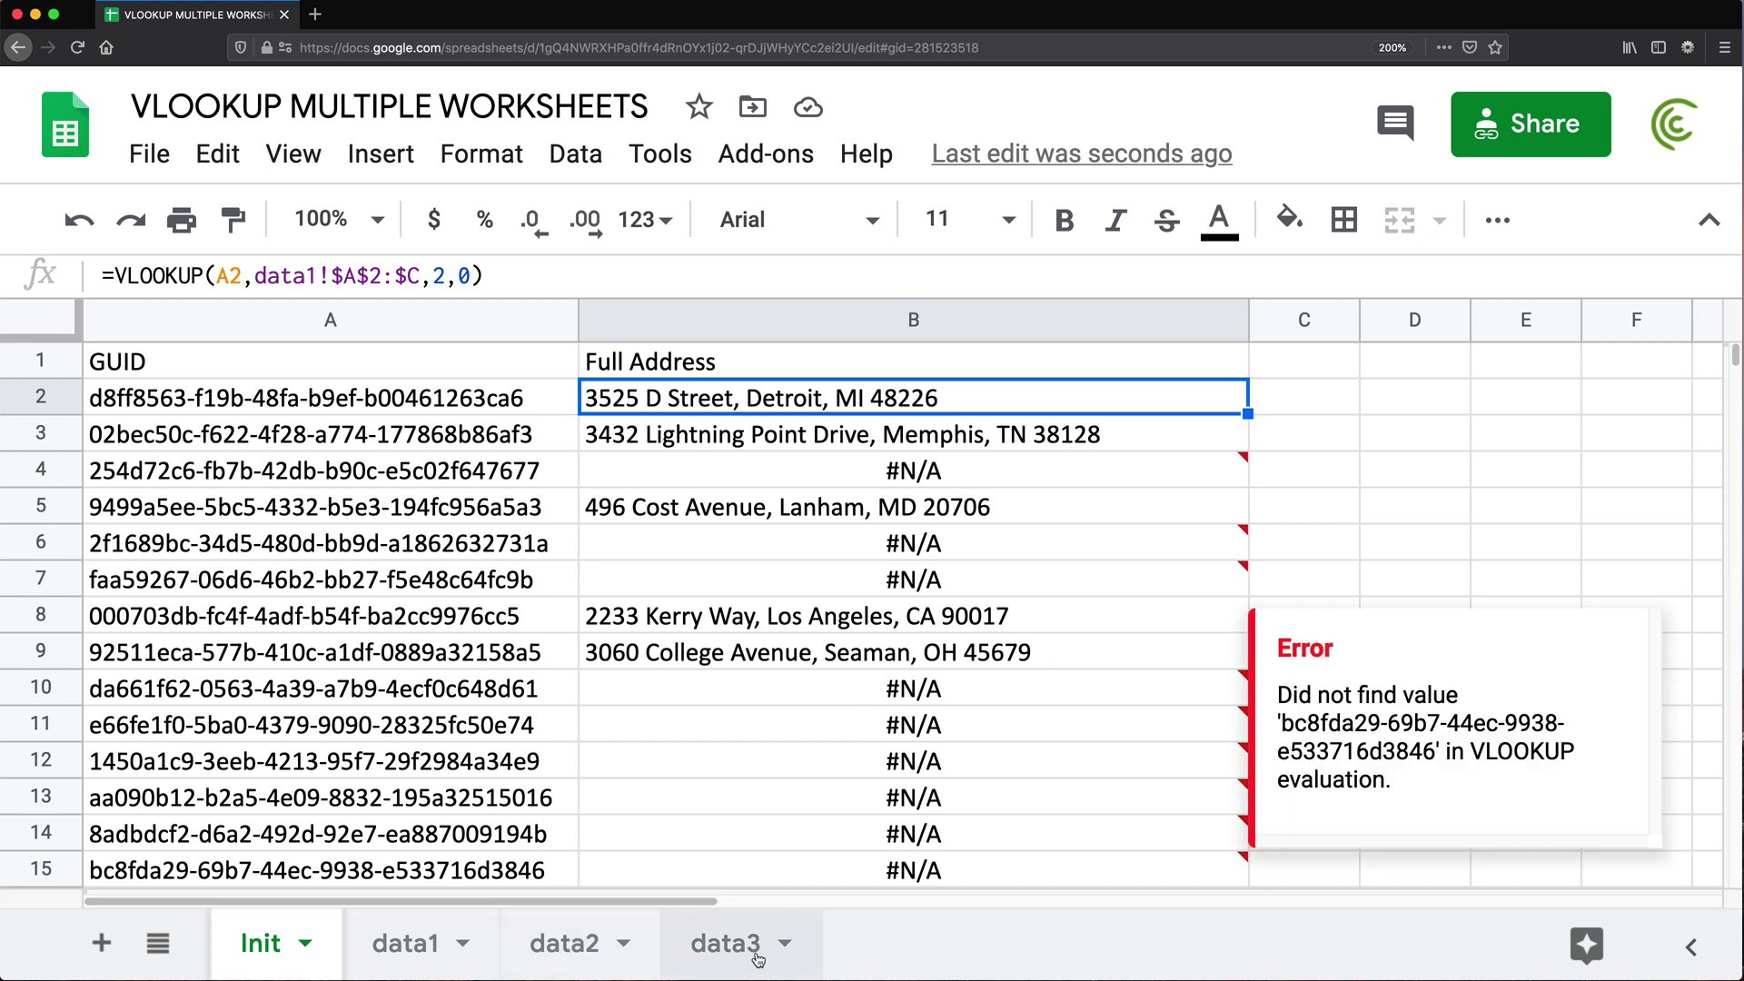
Step: Enclose the data1!$A$2:$C range in B2's VLOOKUP formula in curly braces as an array
double_click(817, 406)
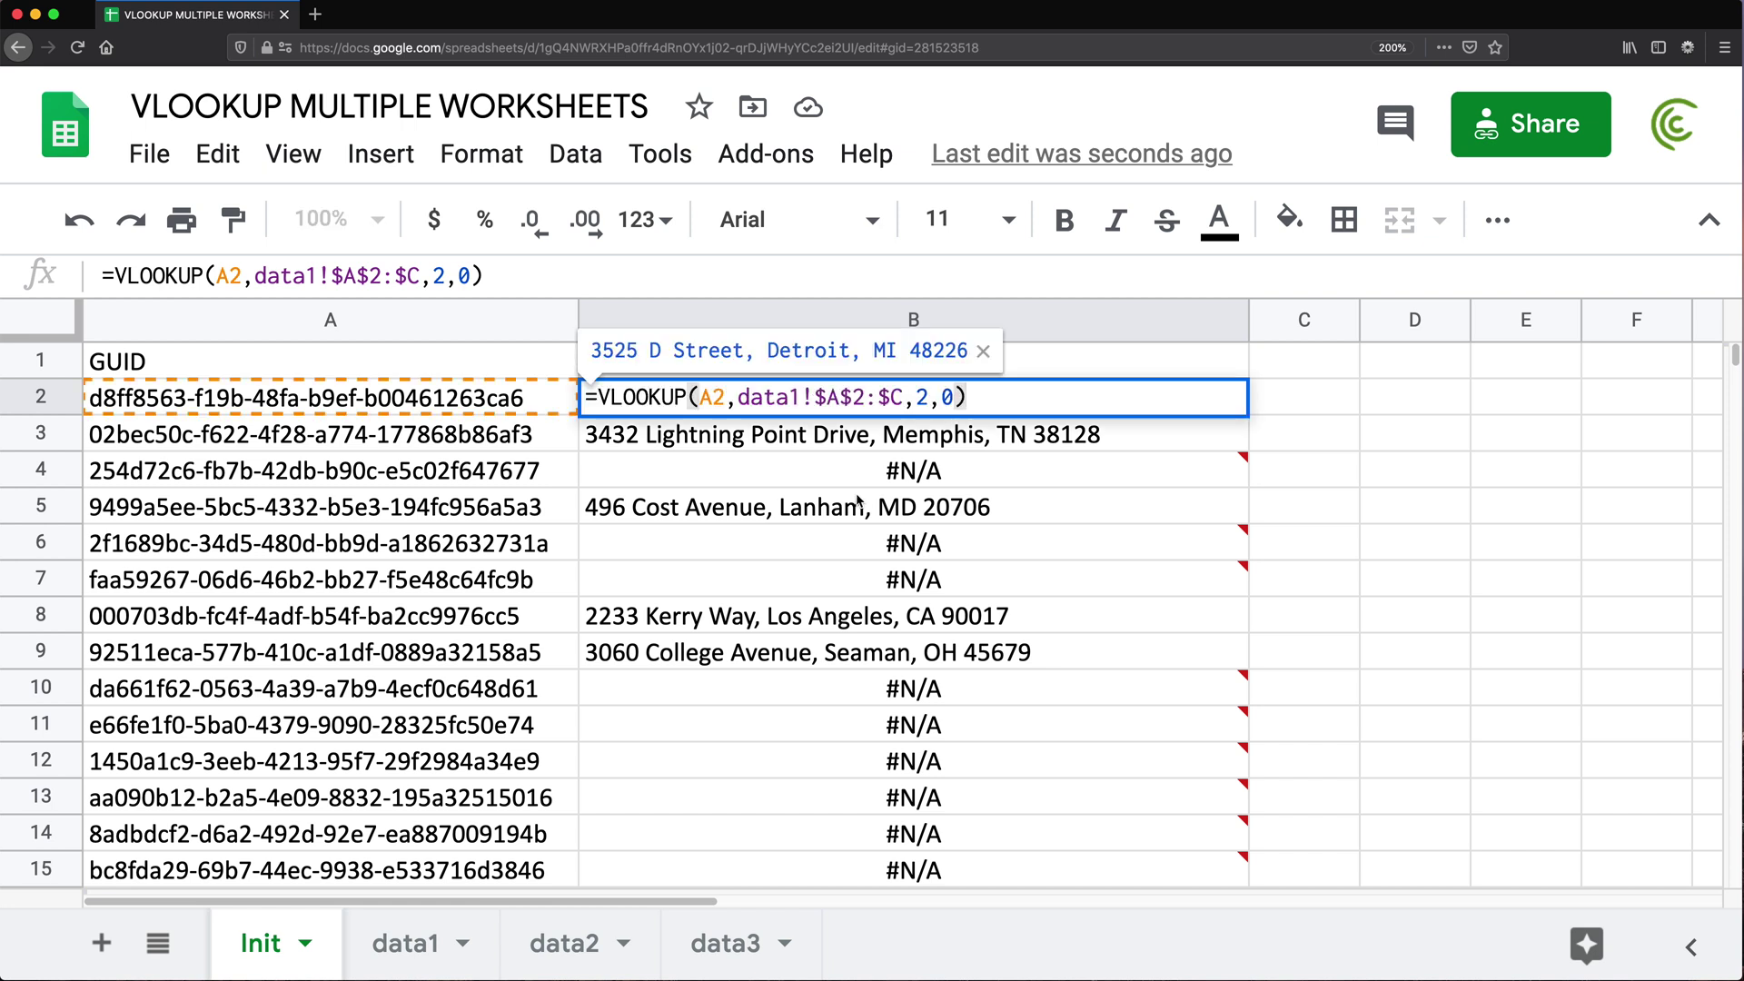
drag(738, 398, 903, 400)
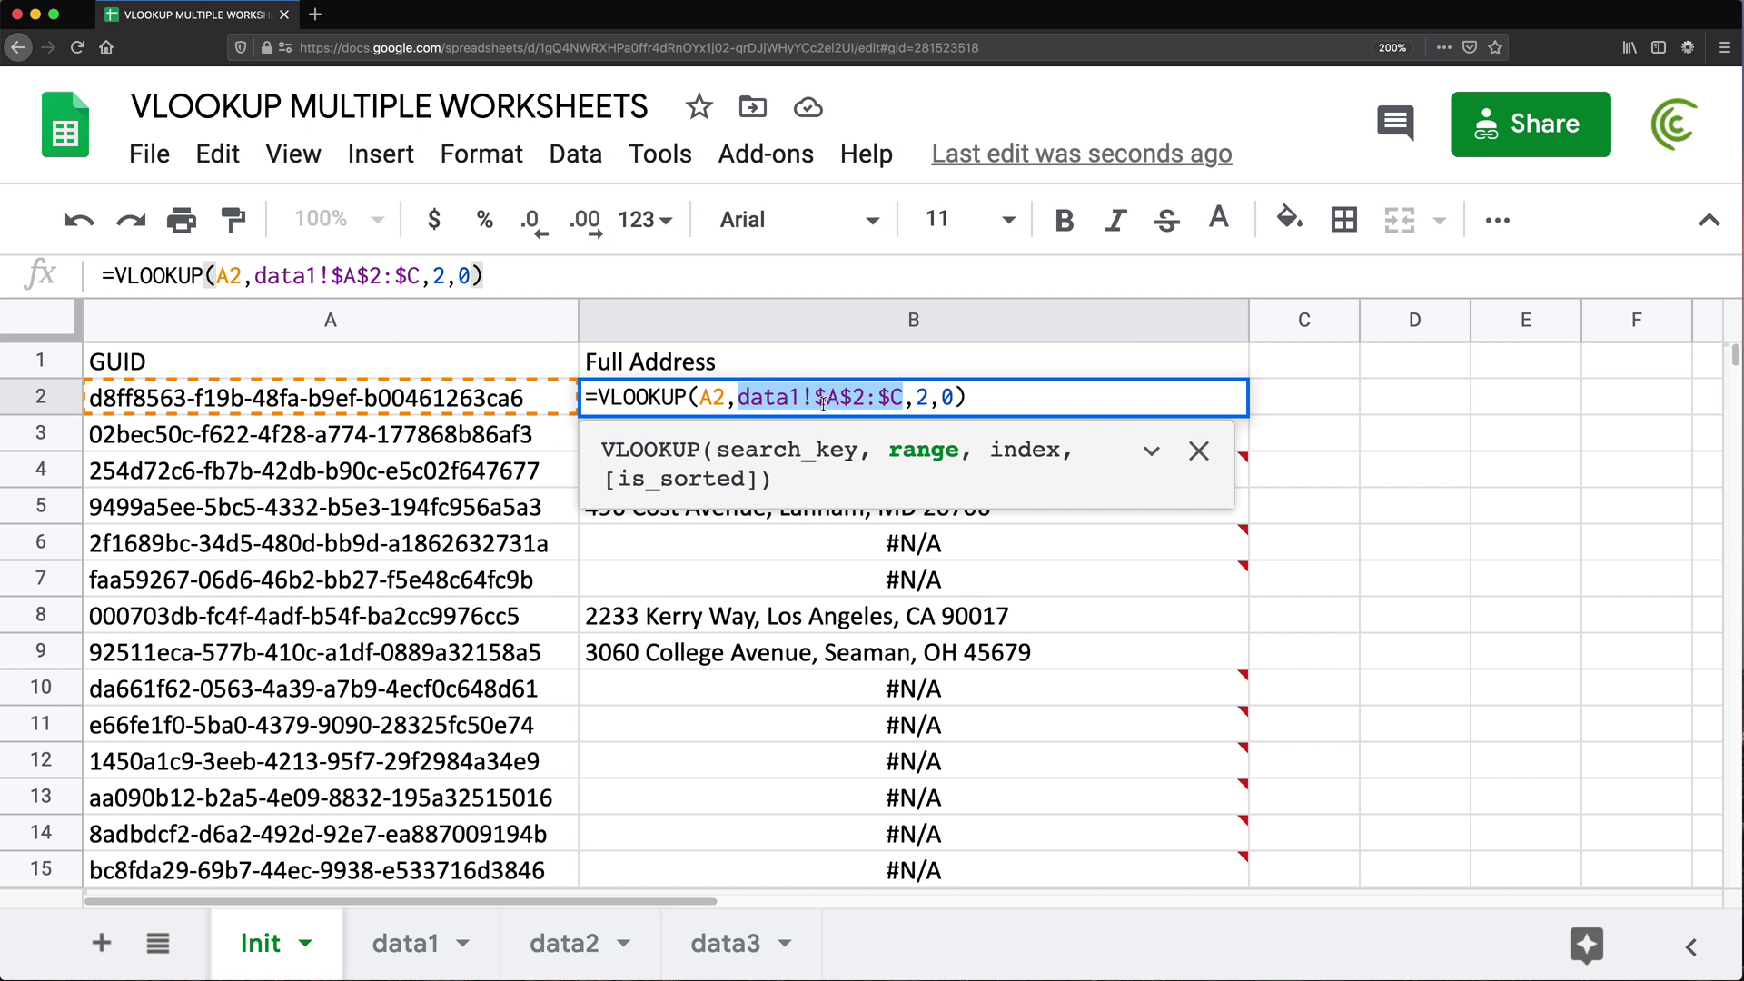
key(Right)
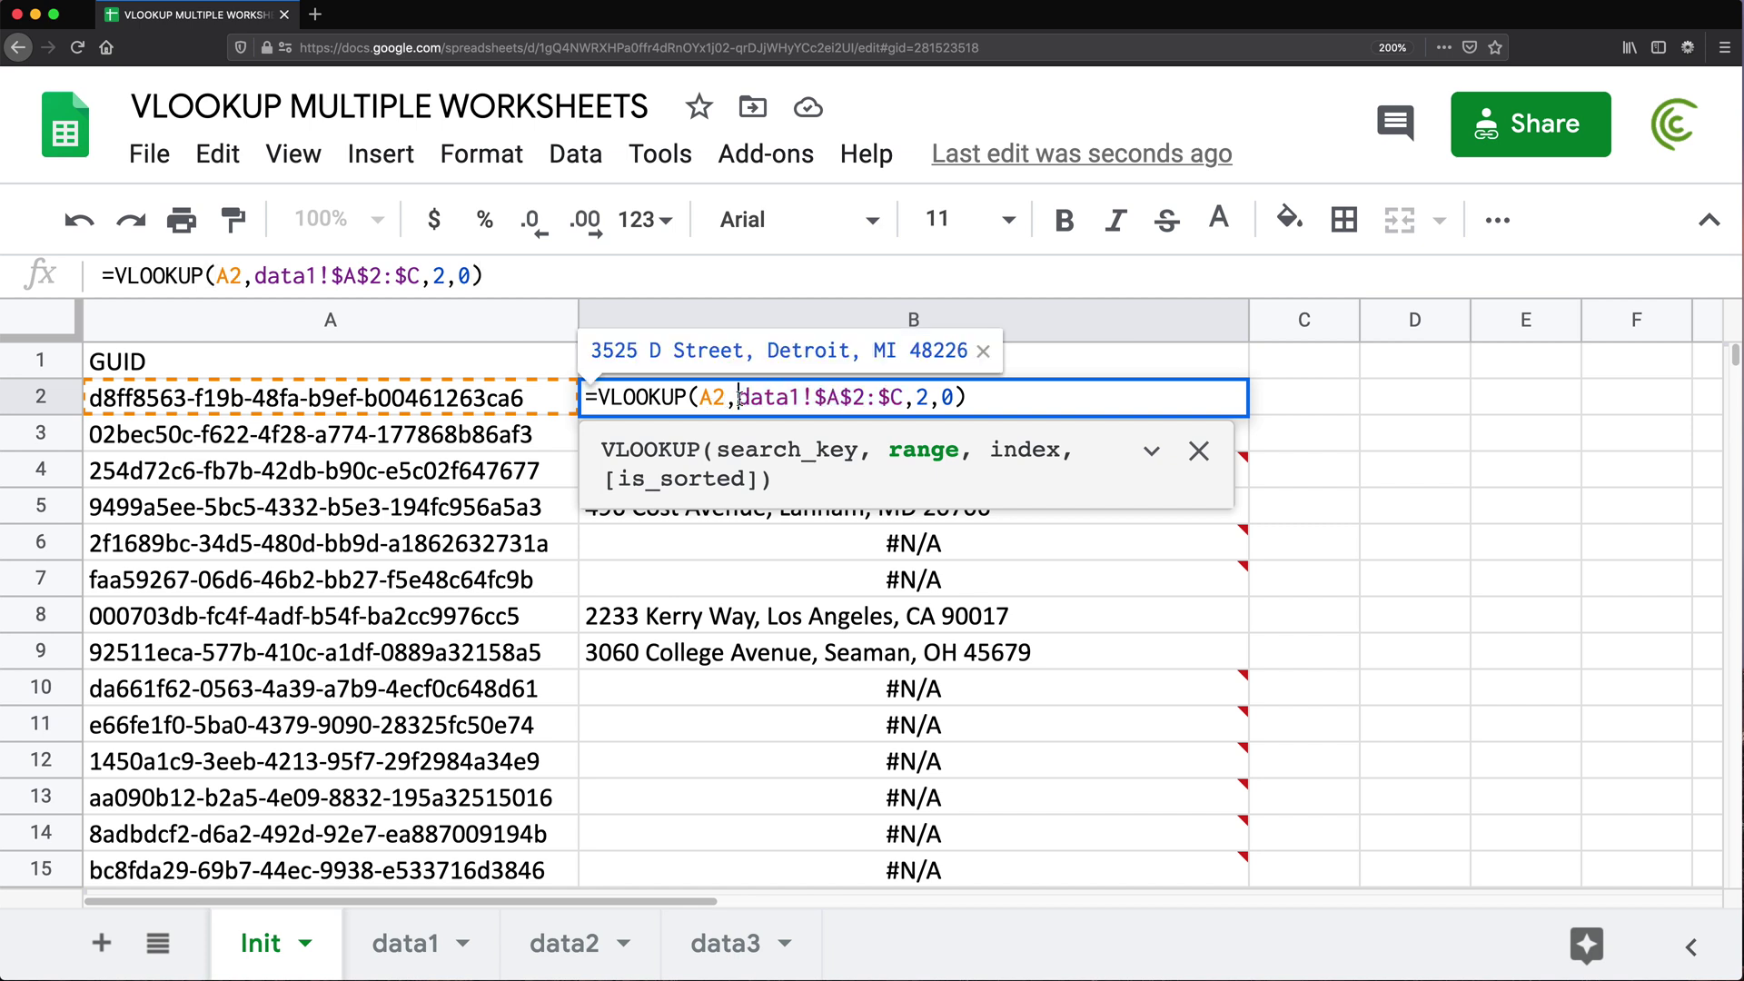
text({)
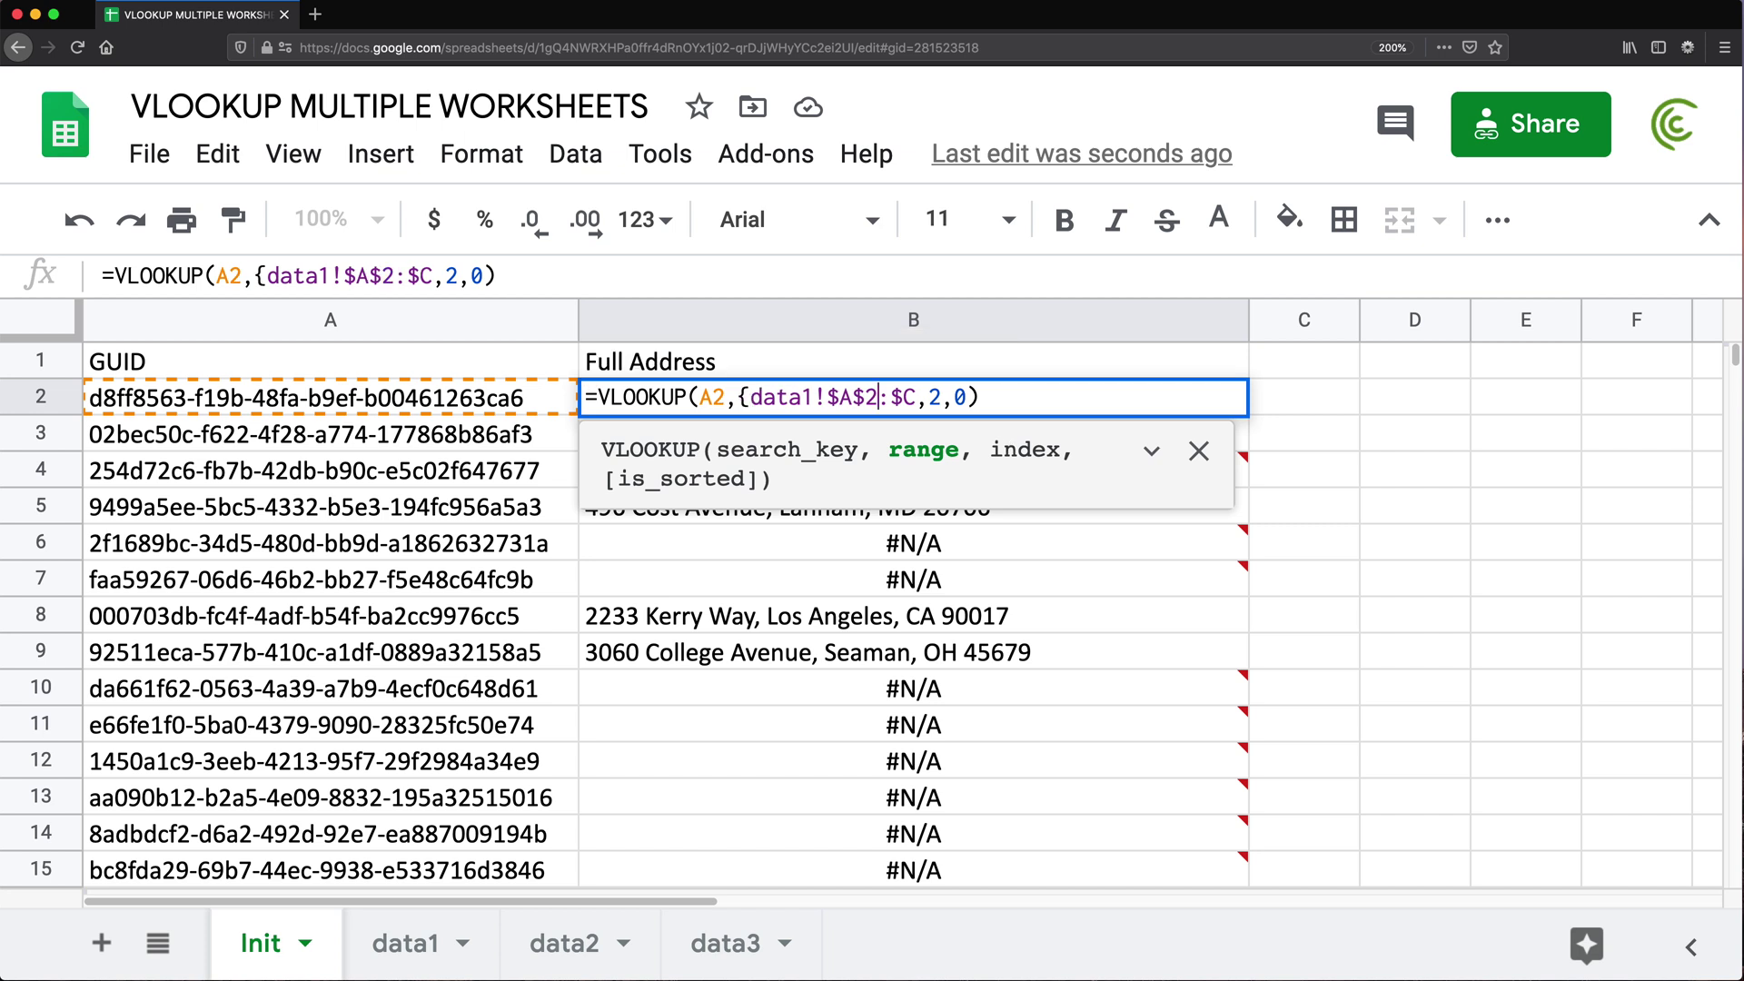
click(914, 398)
text(})
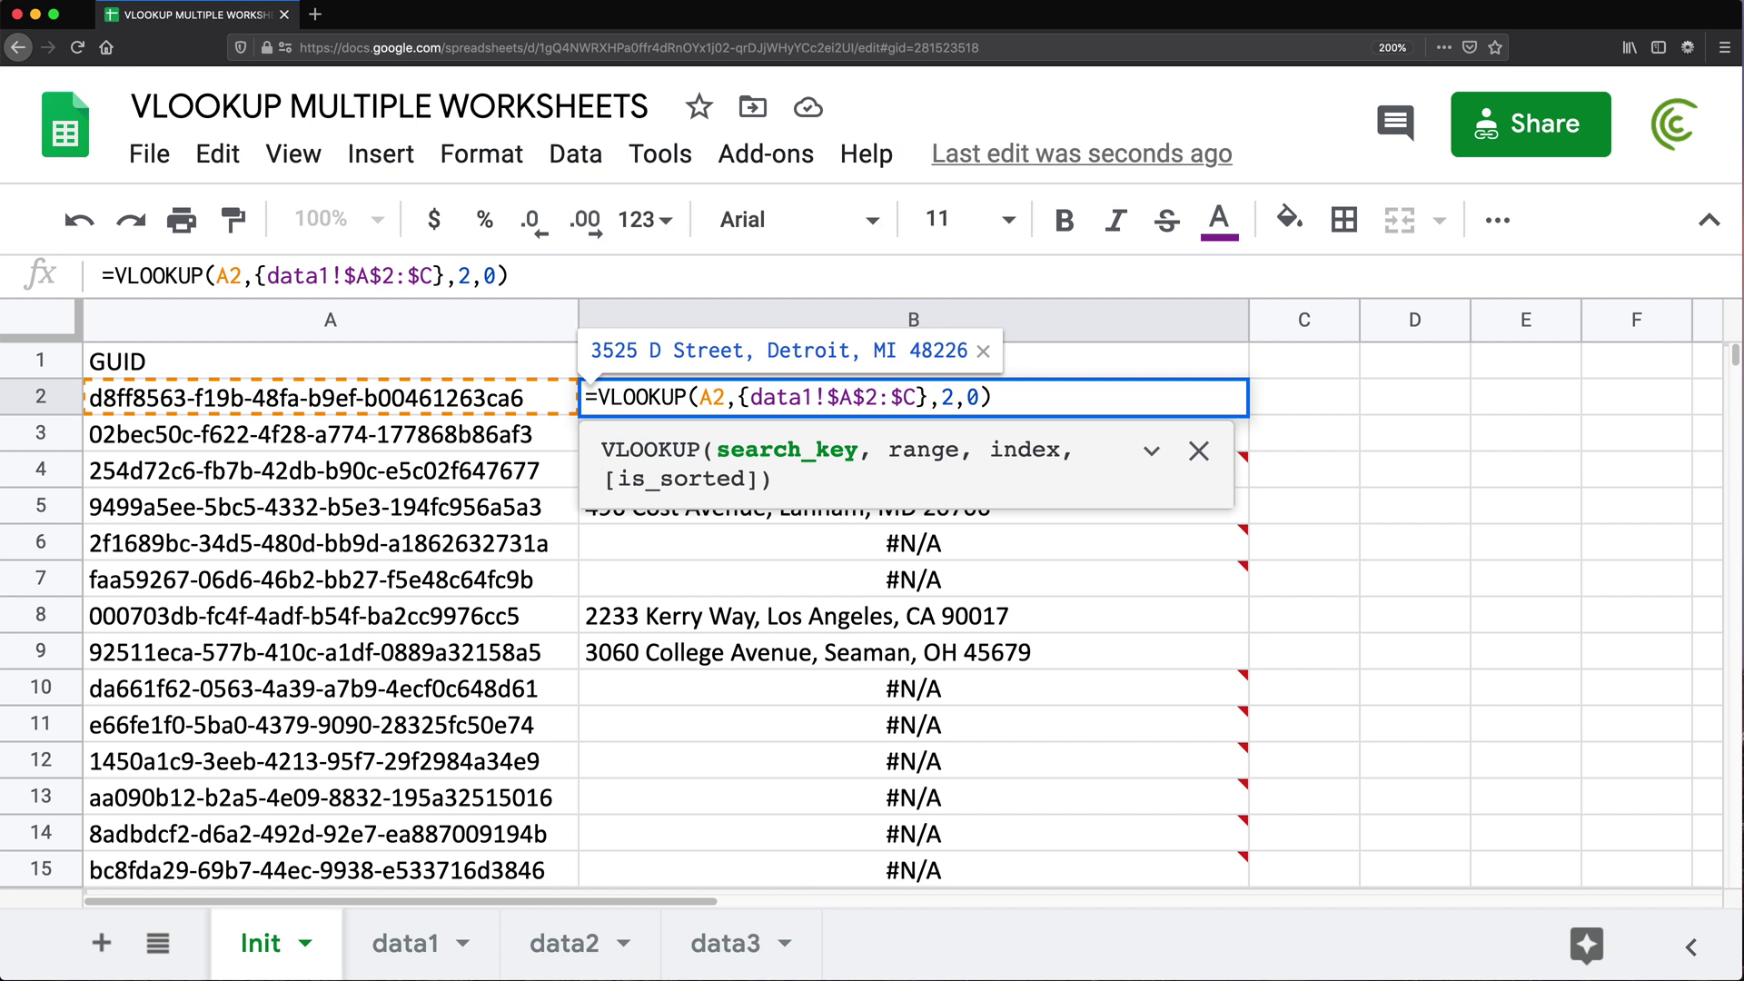
key(Return)
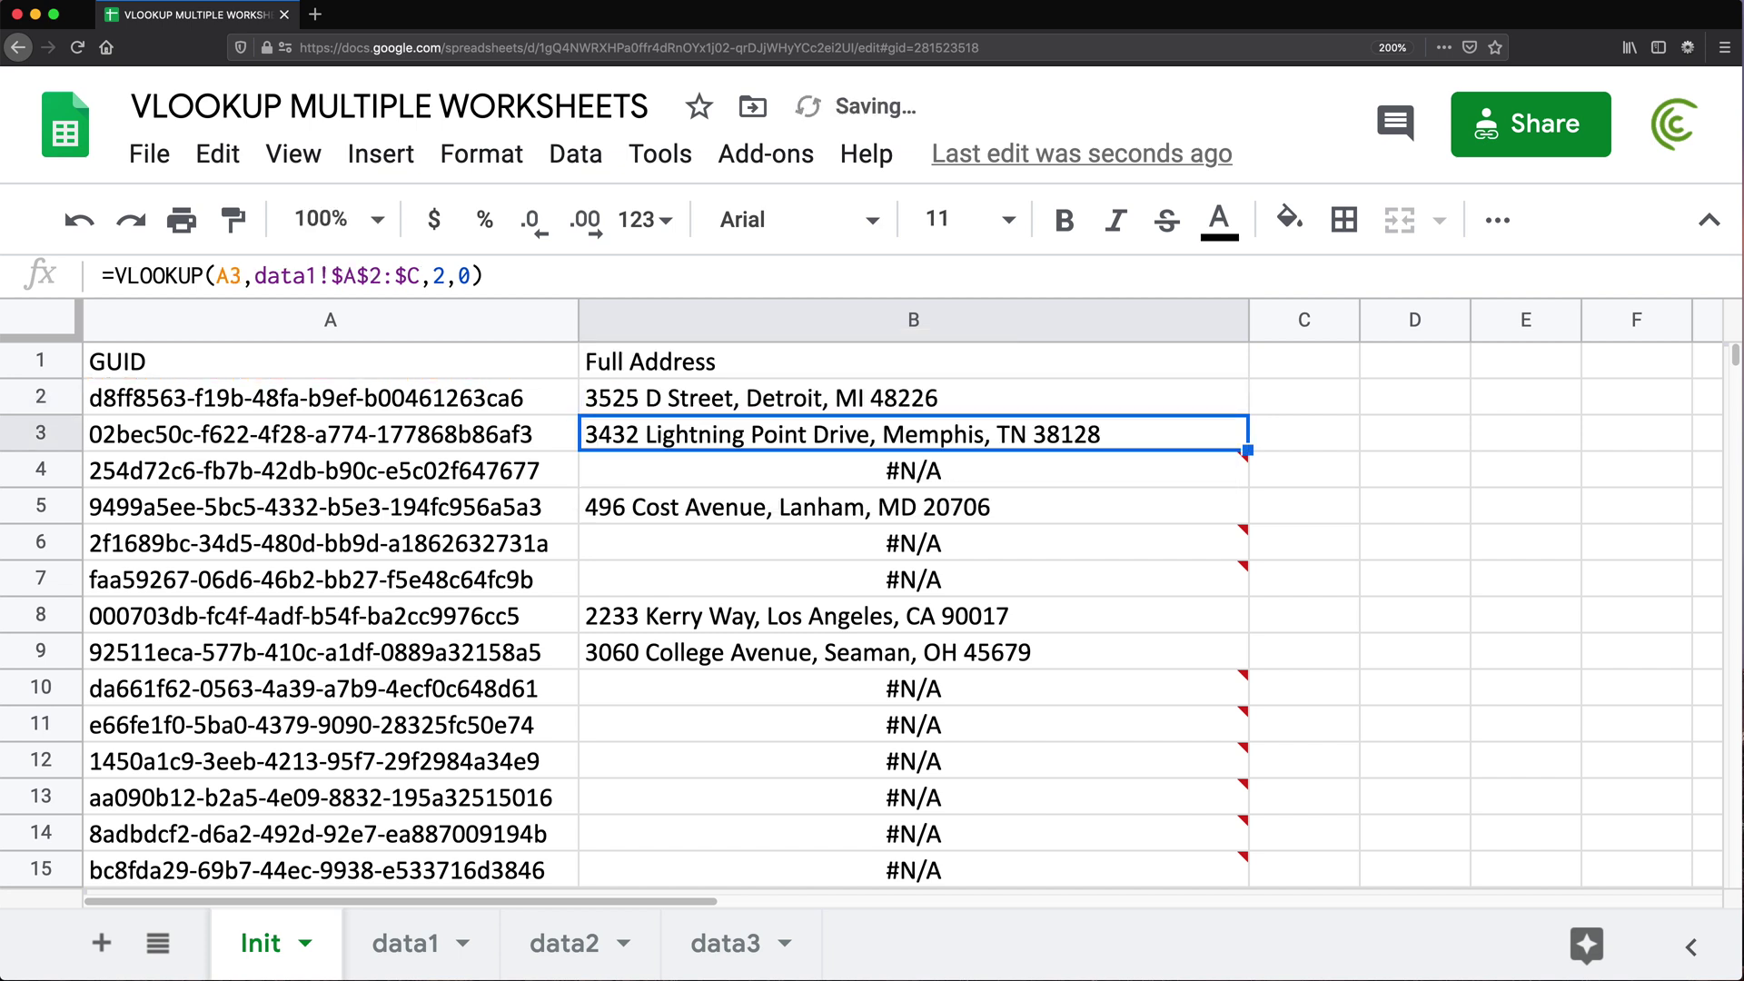
Step: Fill B2's formula with the braced data1 range down the Full Address column
click(1110, 407)
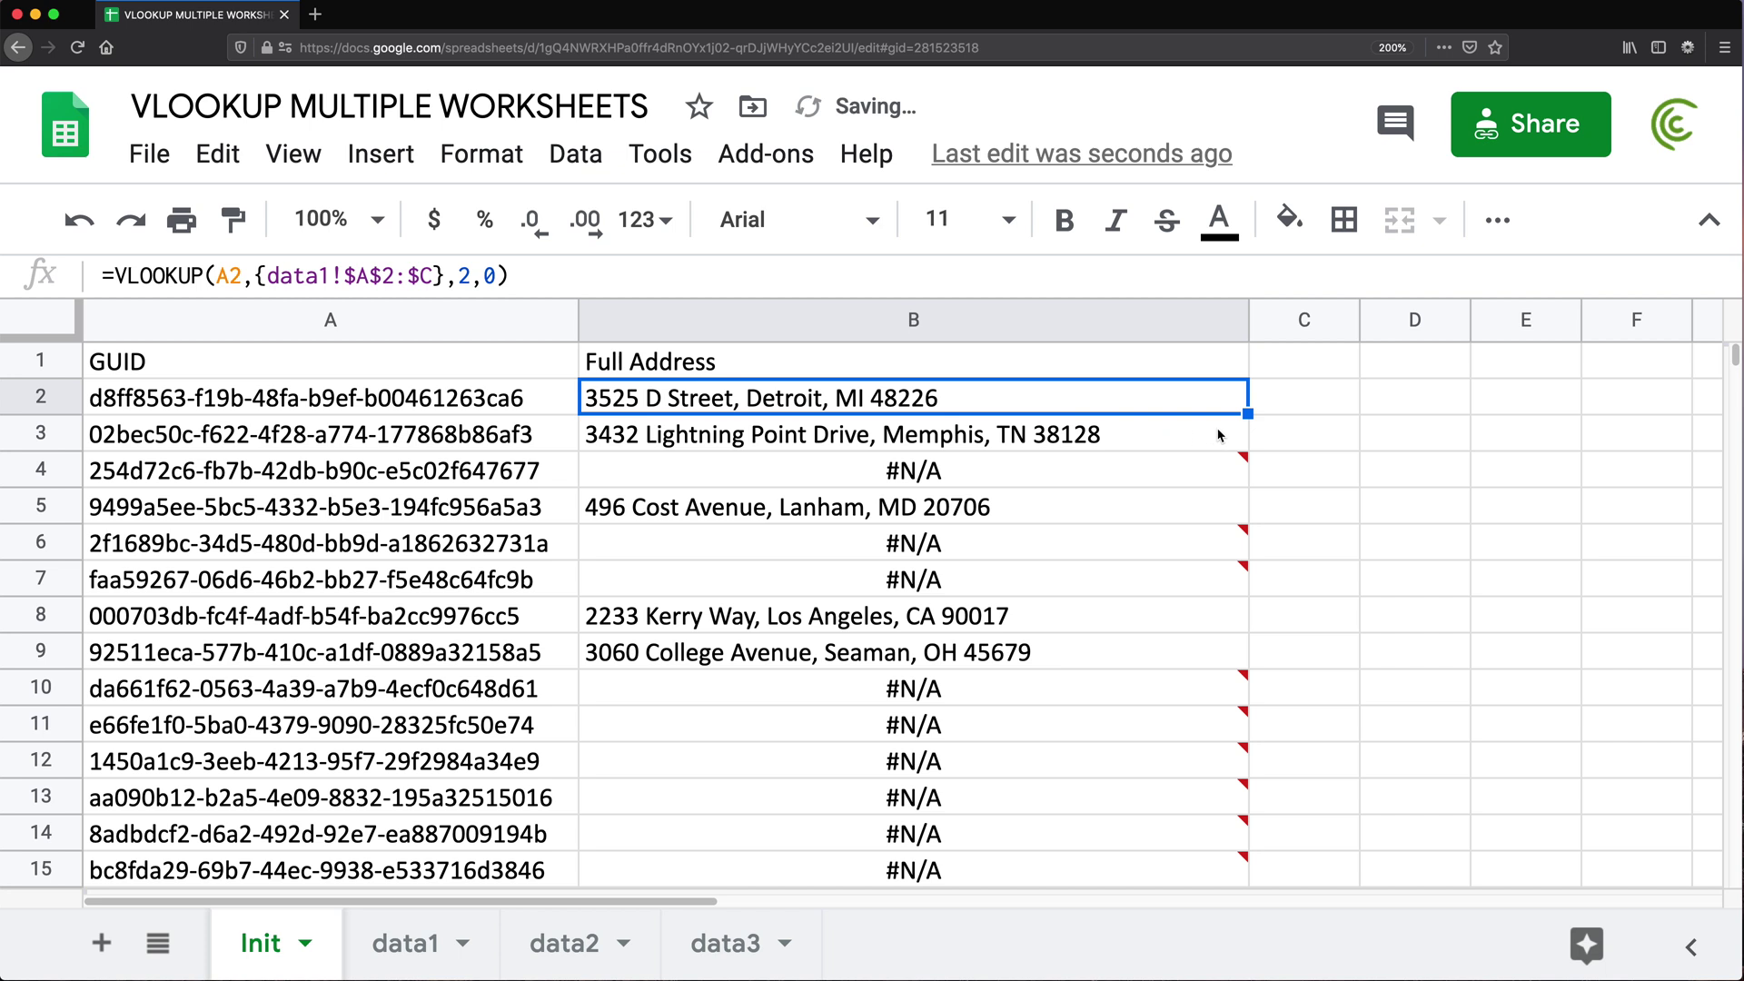
click(1247, 414)
key(ctrl+shift+Down)
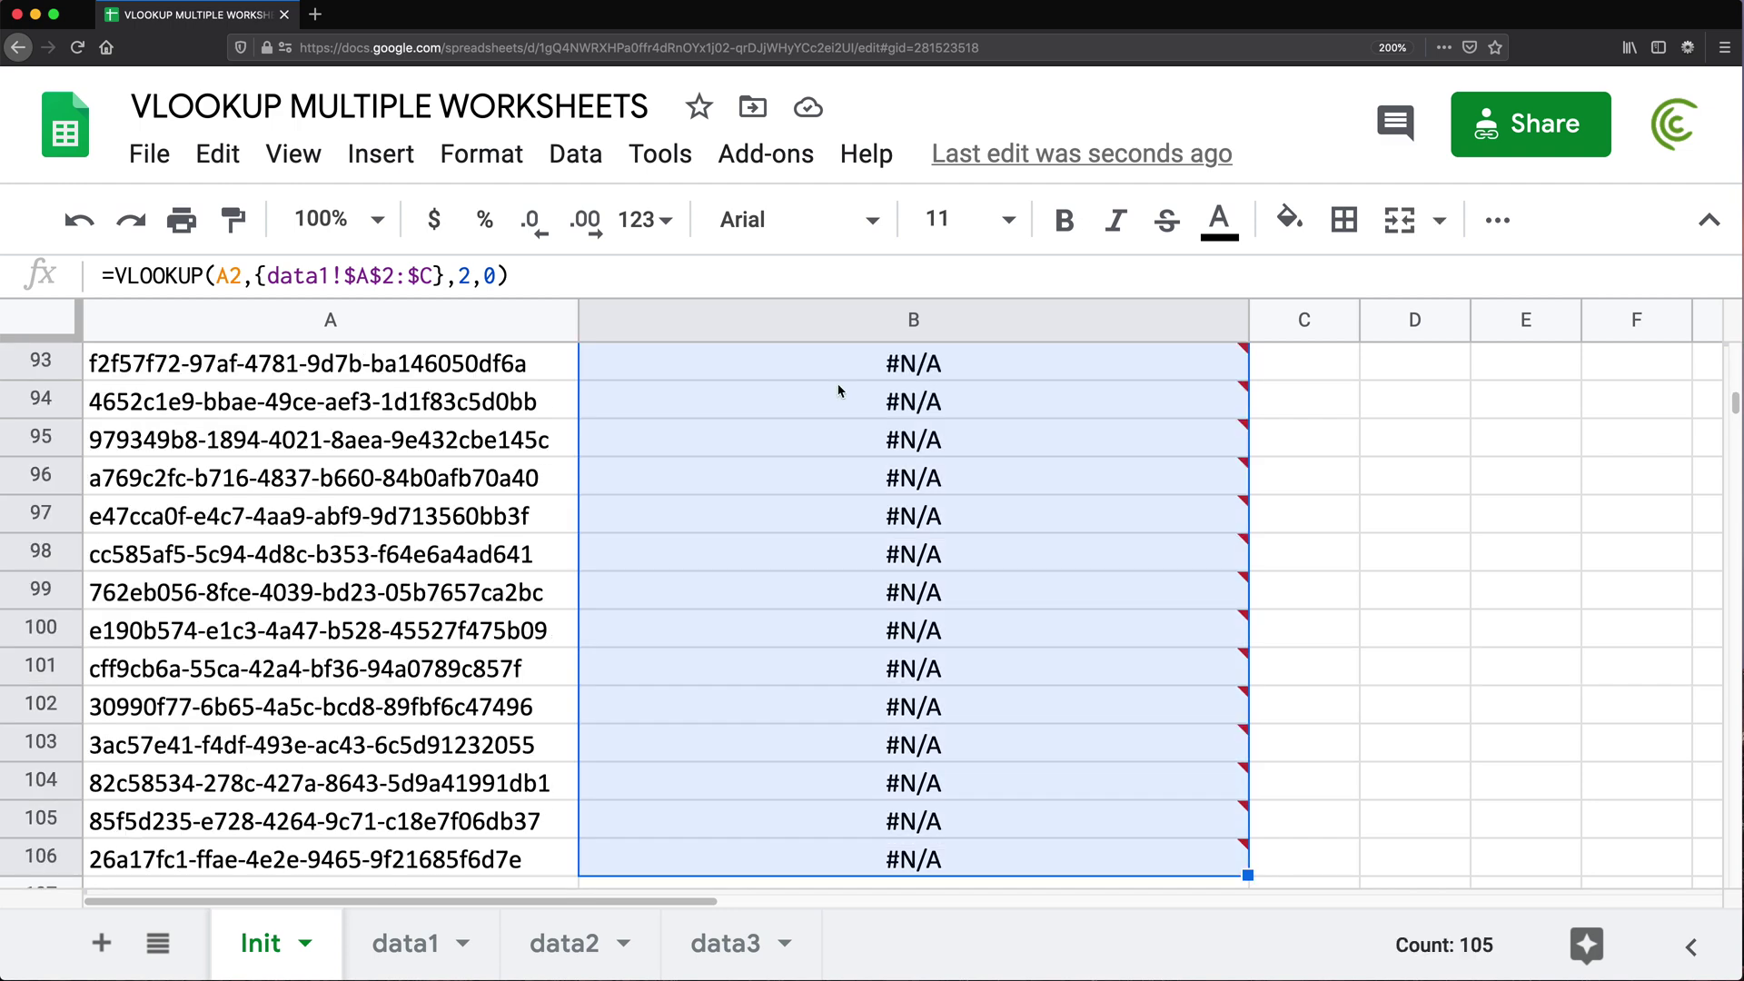
key(ctrl+d)
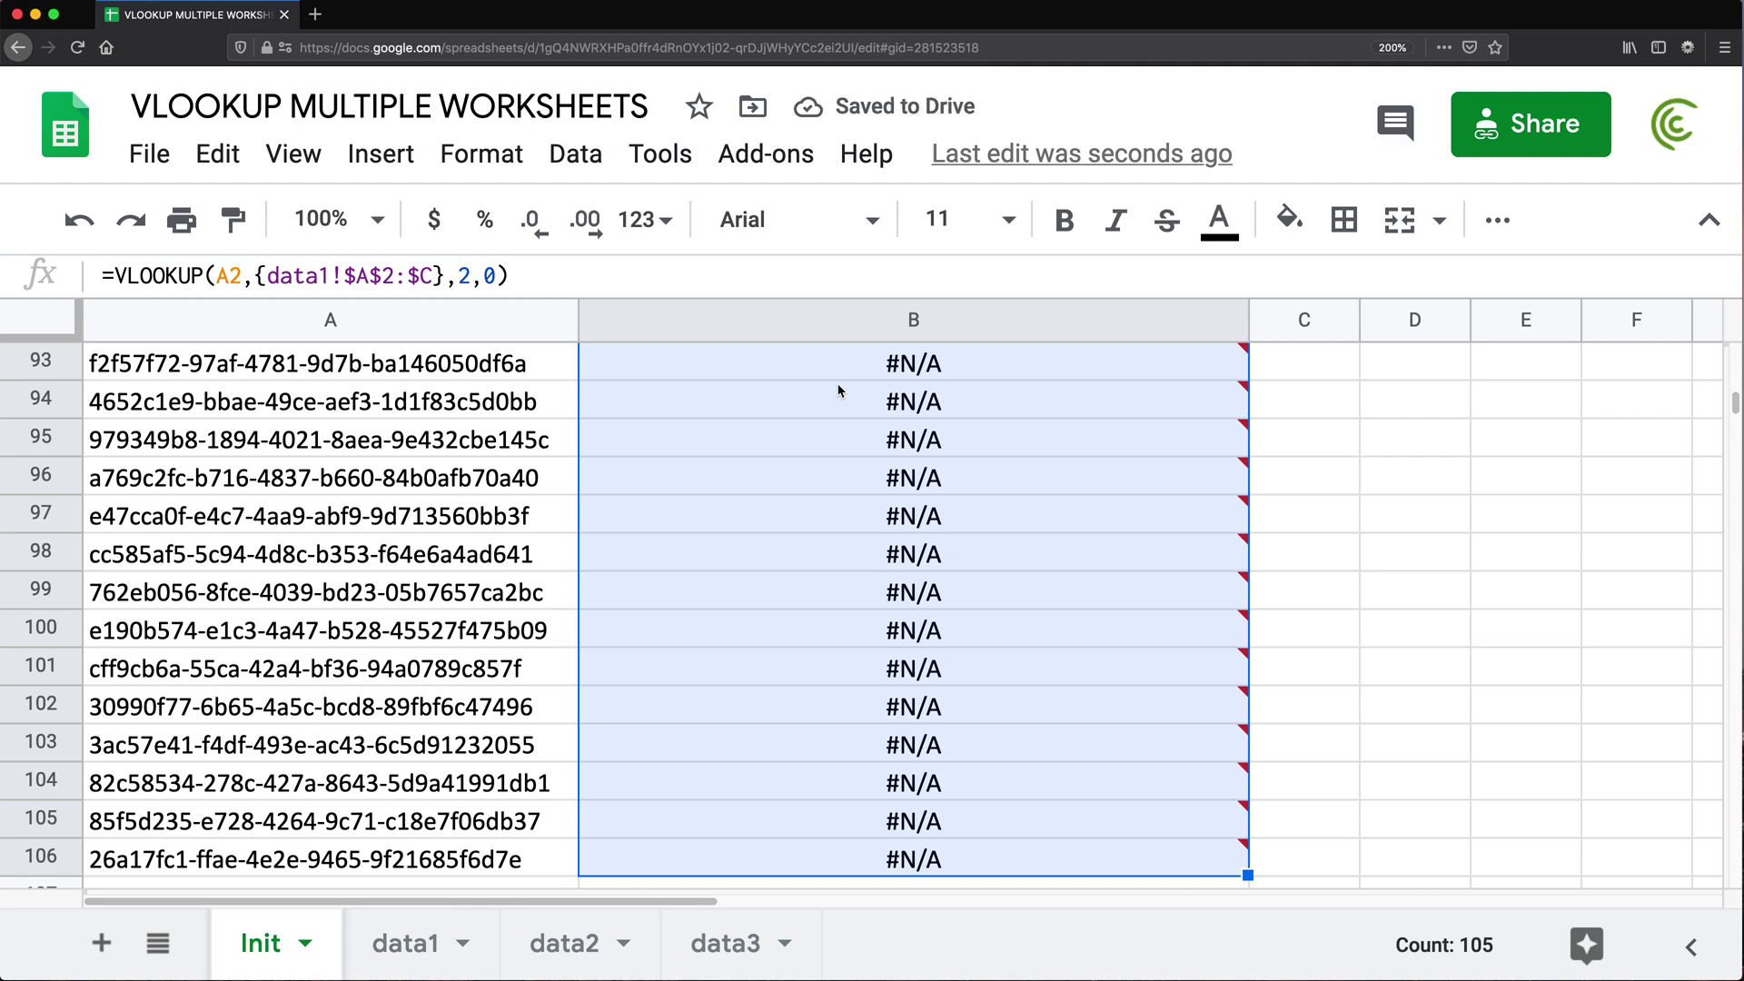
key(ctrl+Up)
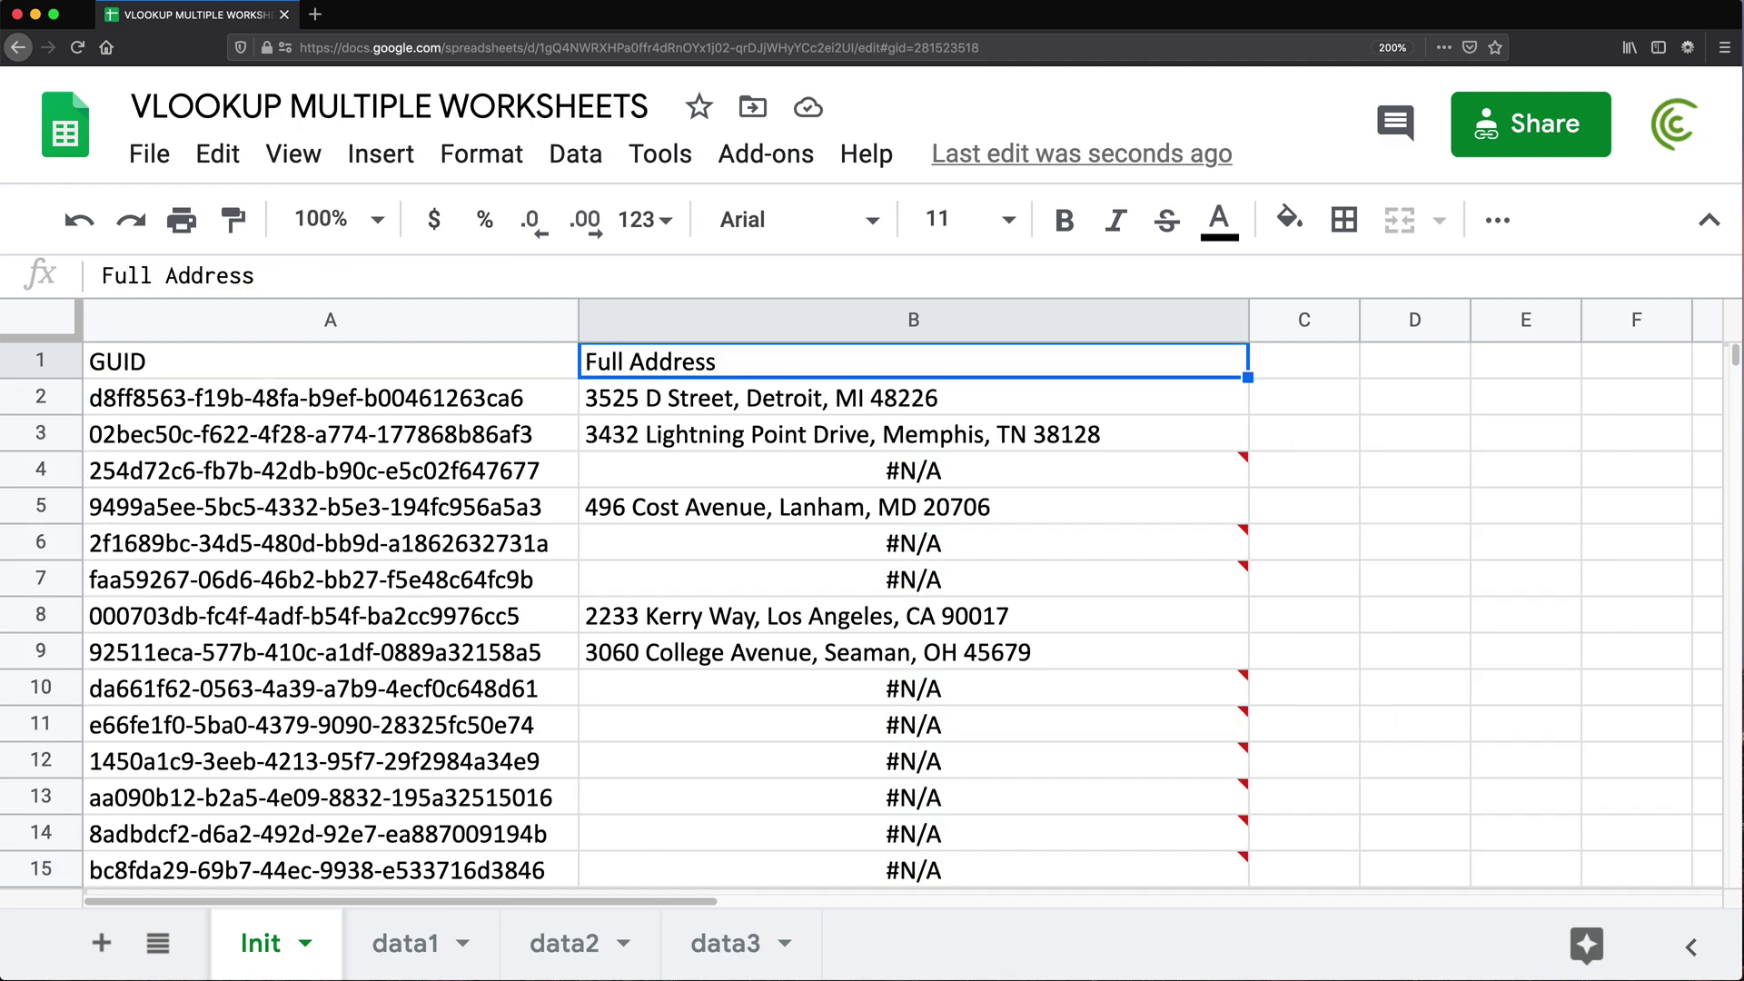
Step: Append data2!$A$2:$C after a semicolon inside the curly braces of B2's VLOOKUP formula
click(740, 399)
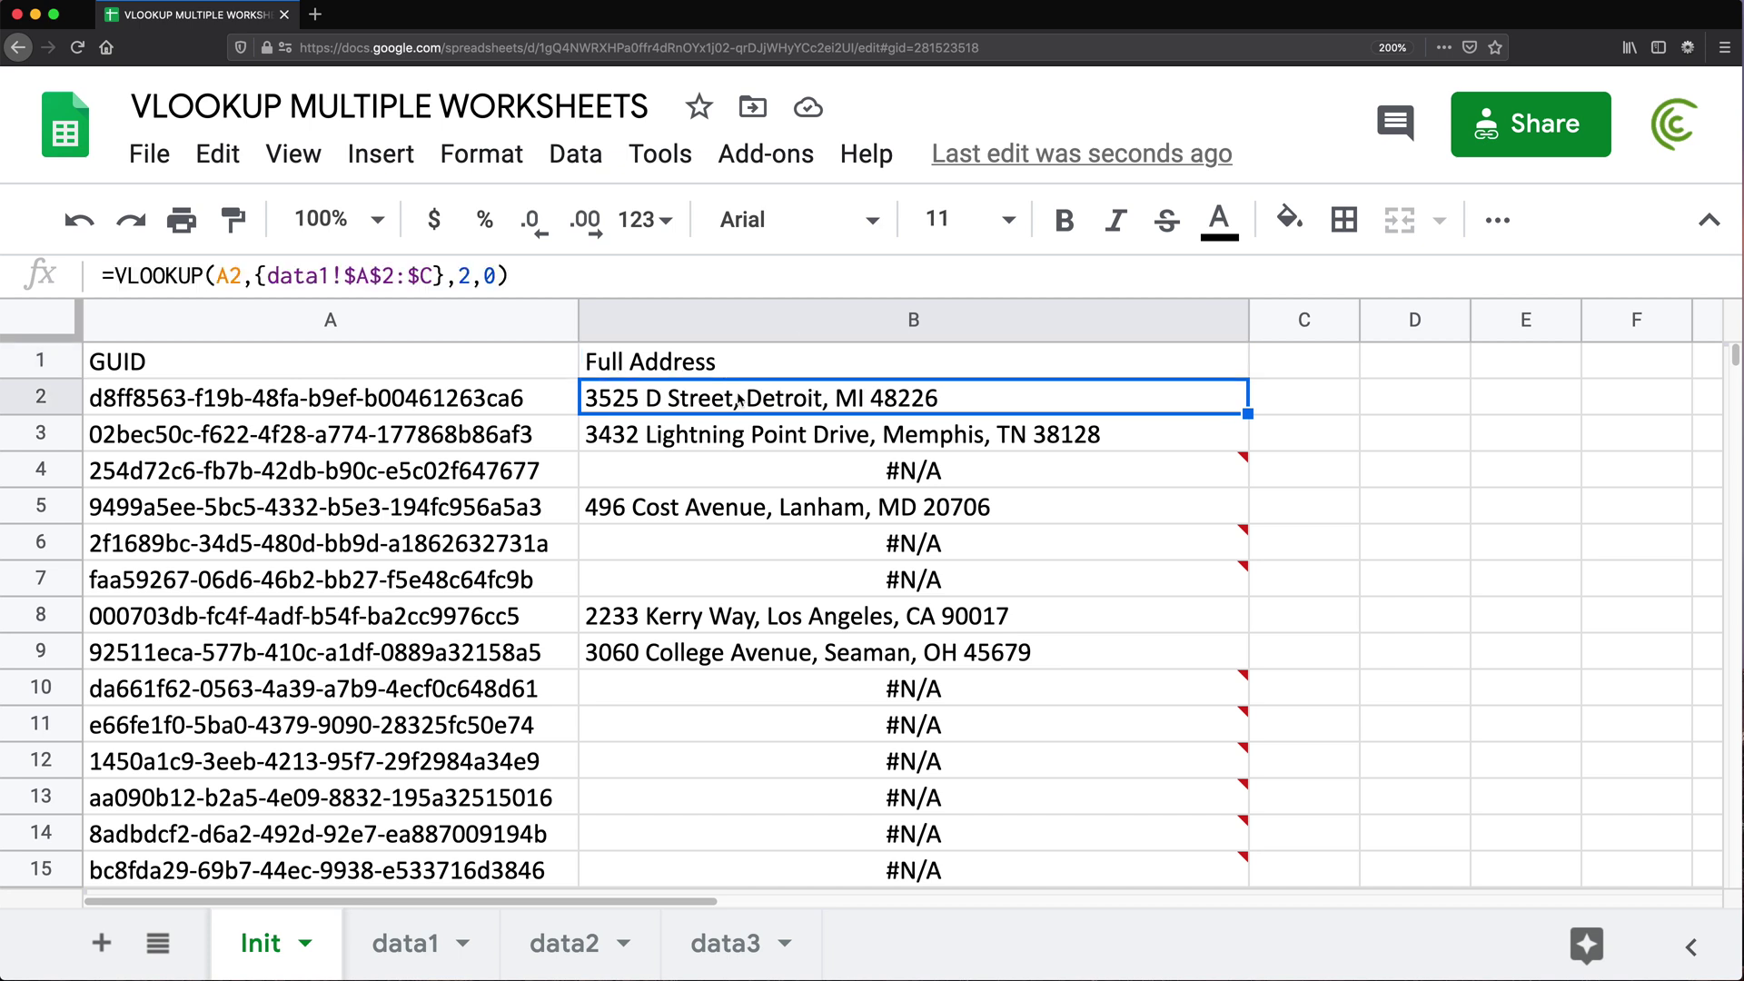
double_click(740, 399)
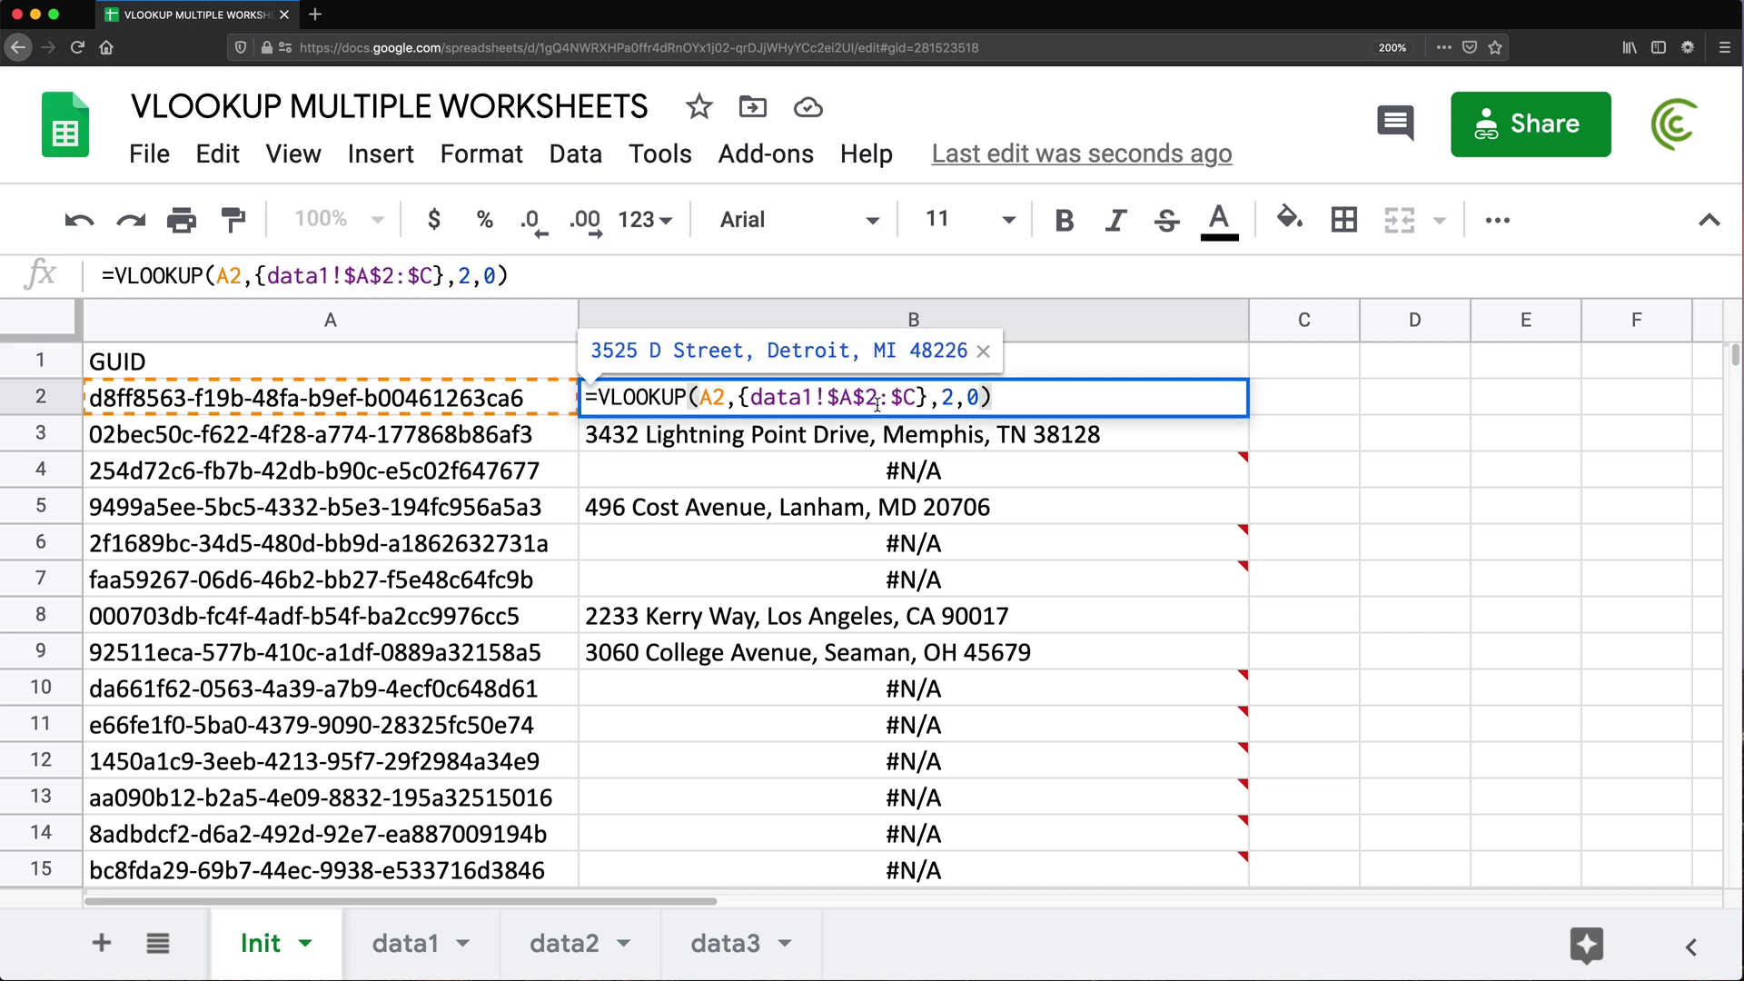
drag(742, 398, 928, 397)
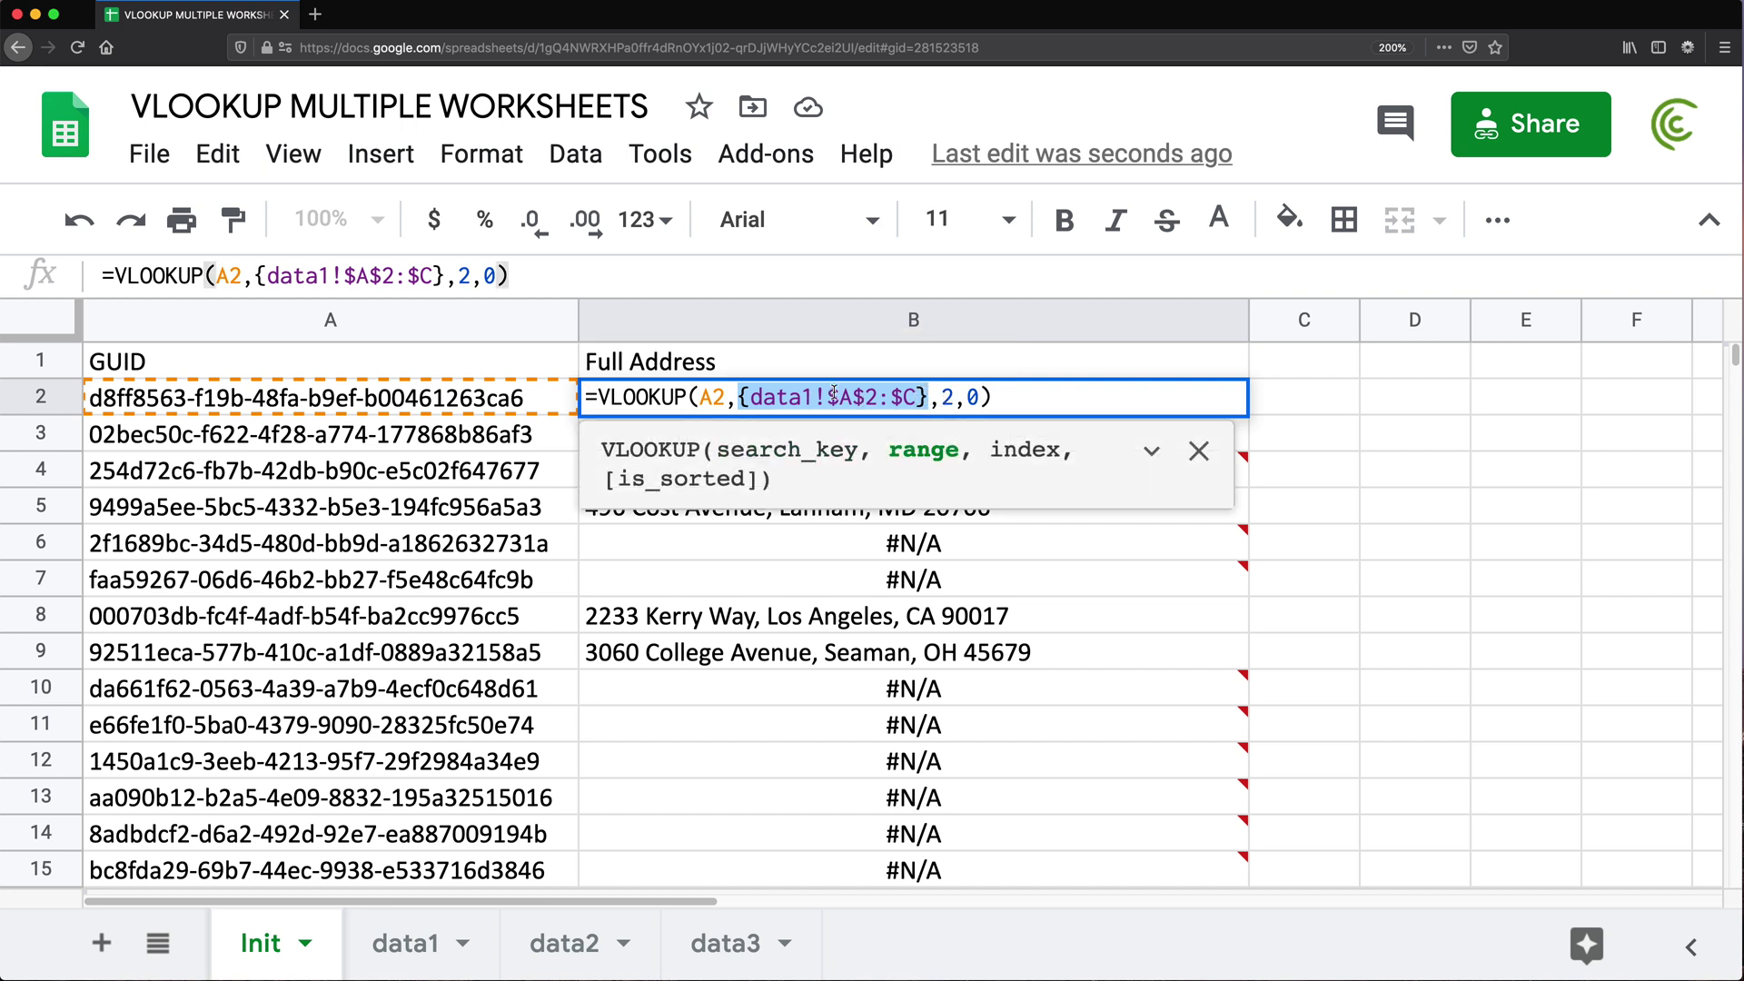
click(919, 399)
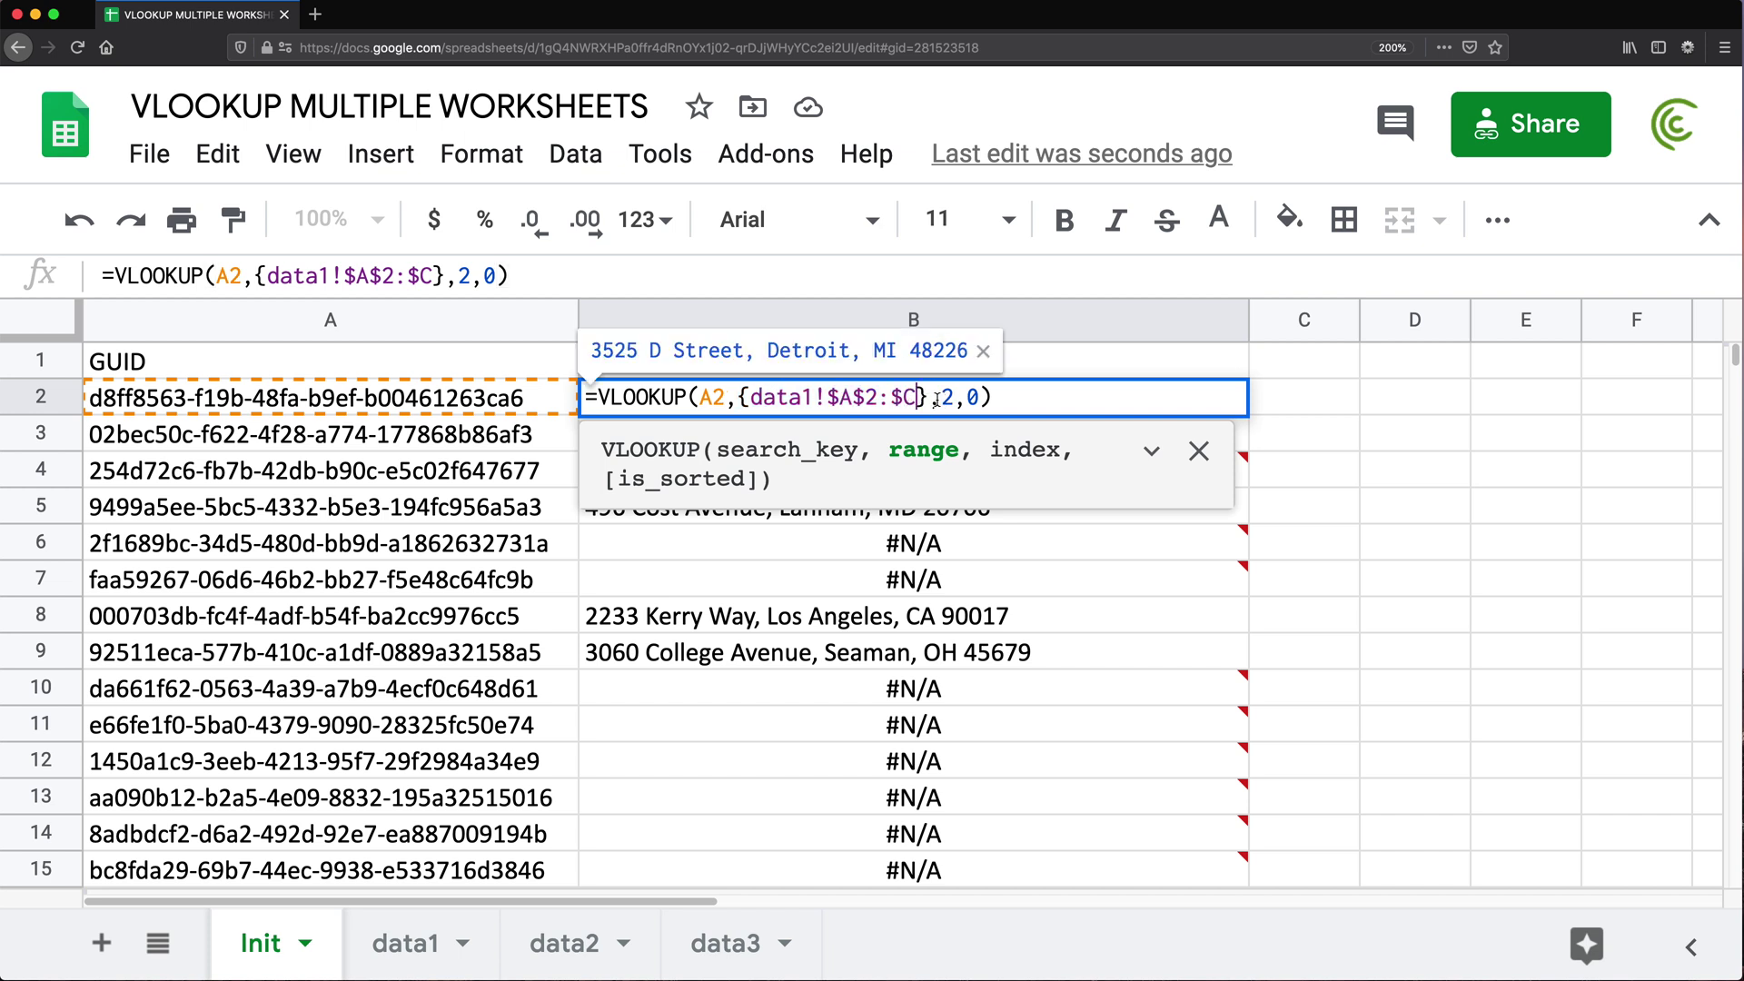
text(;)
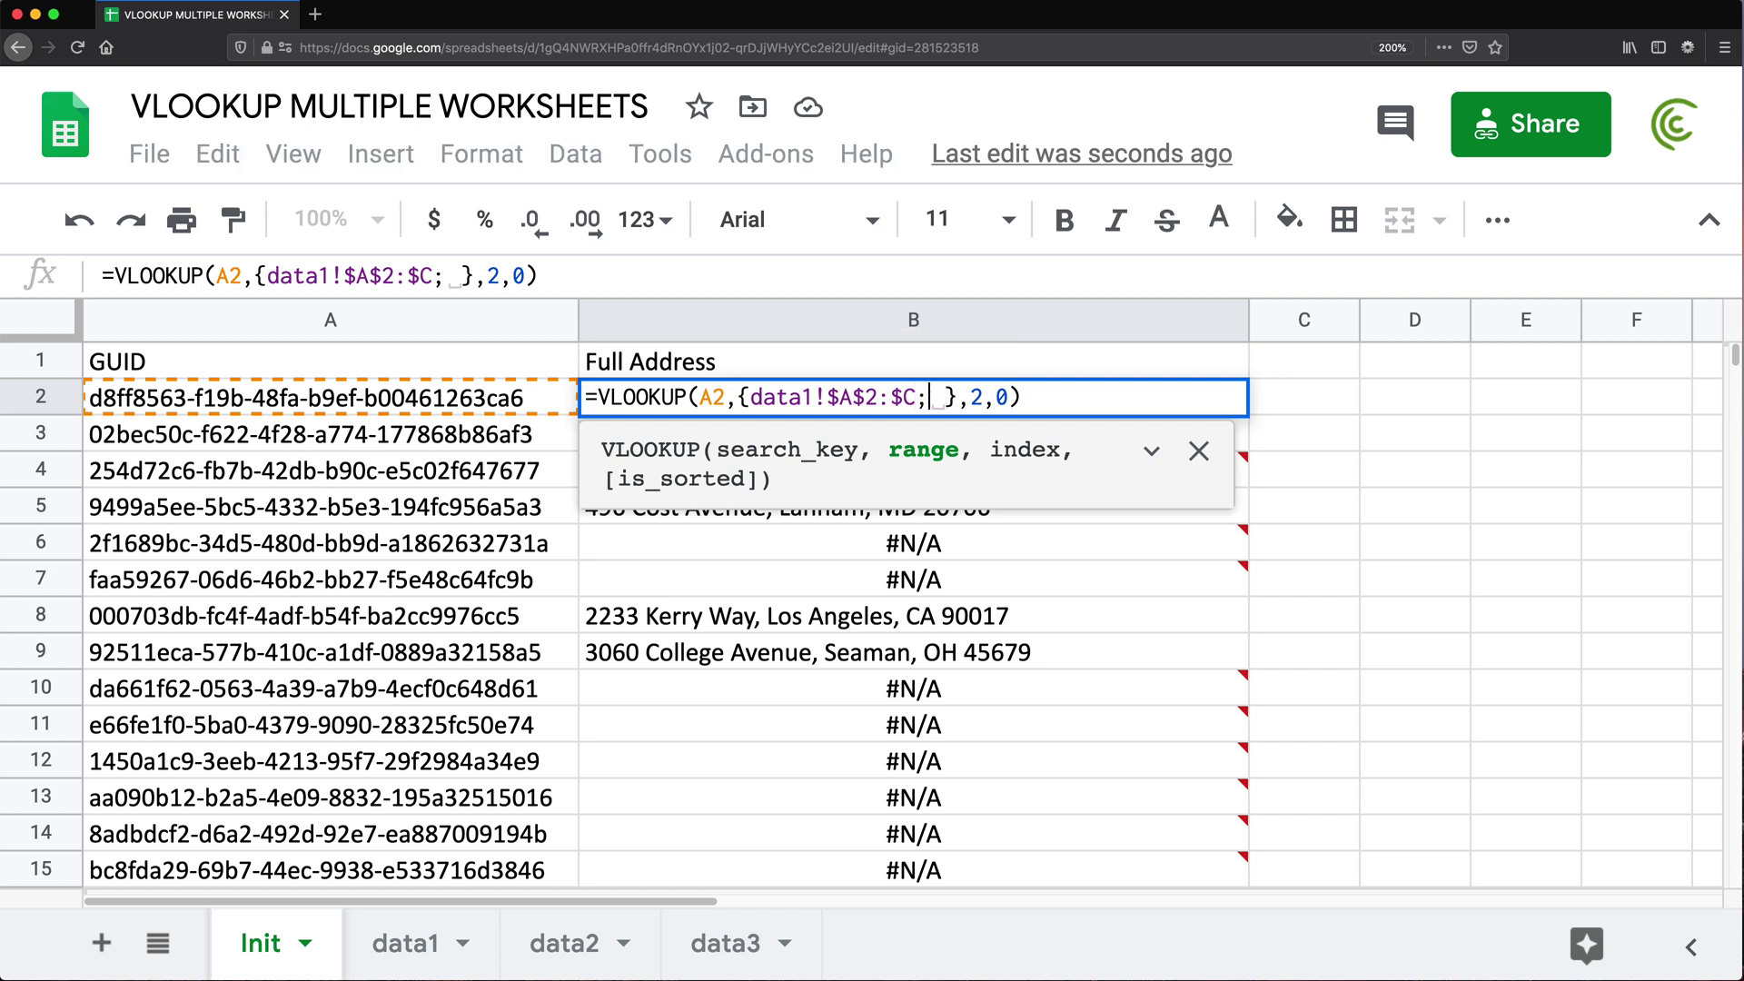
click(923, 408)
click(561, 945)
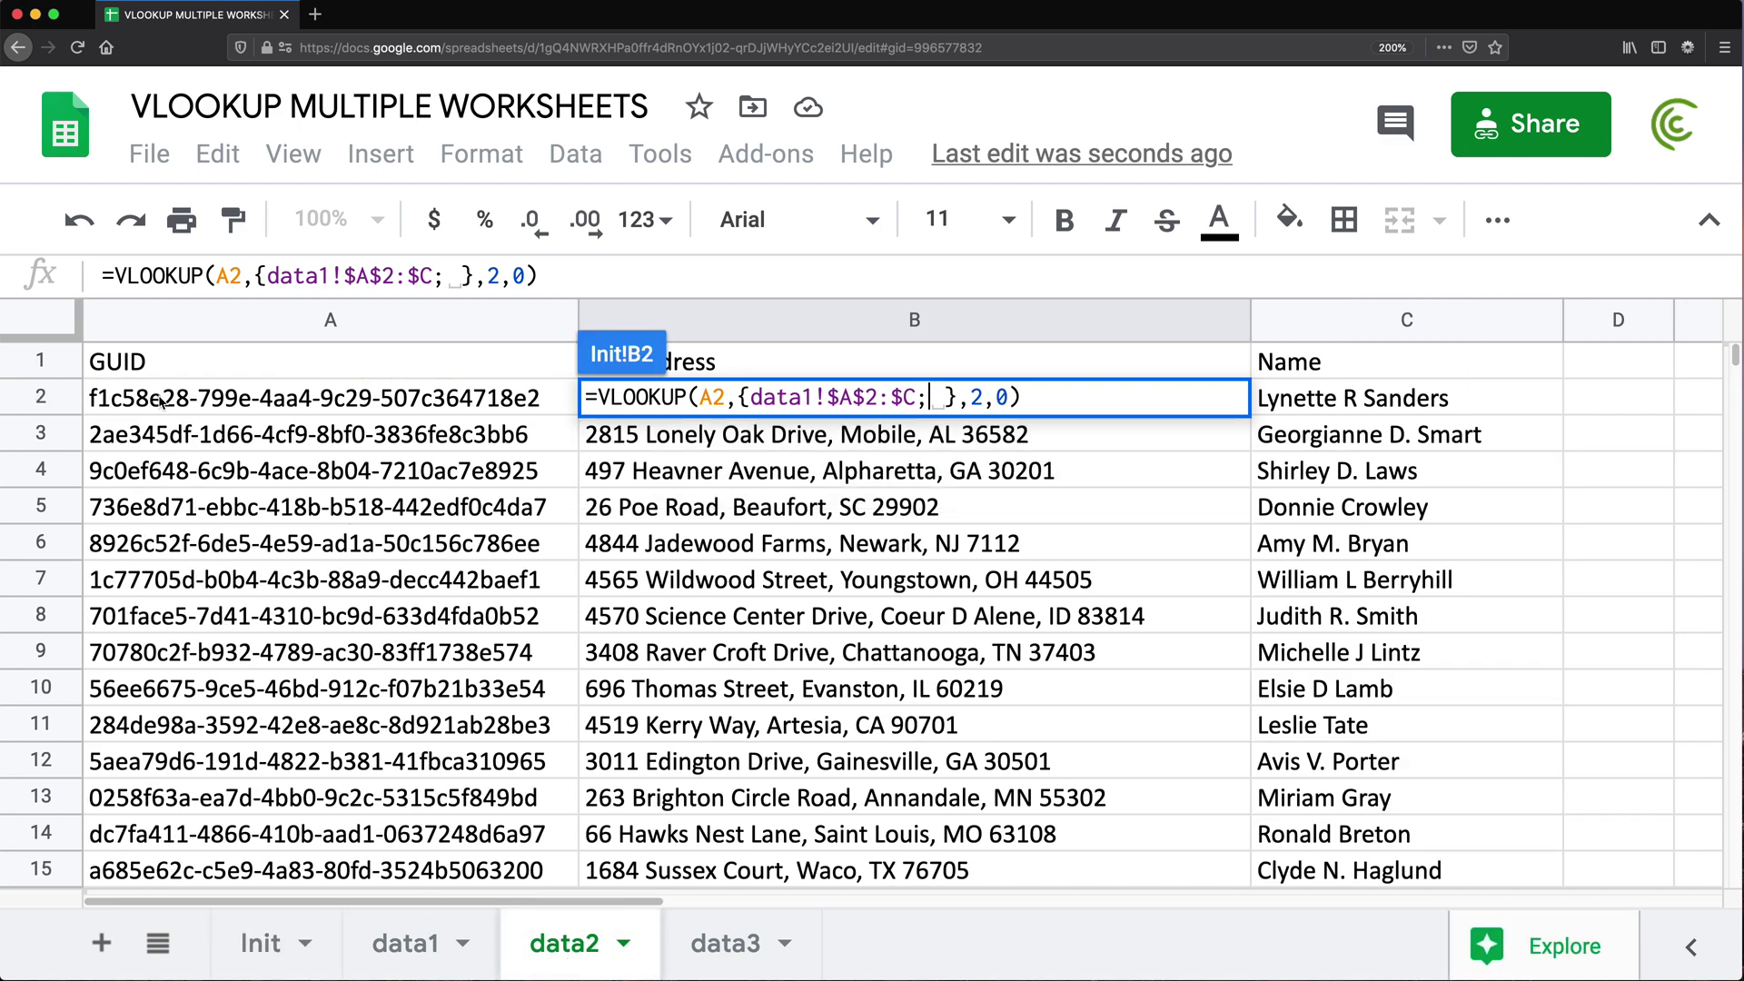
drag(245, 400, 1365, 726)
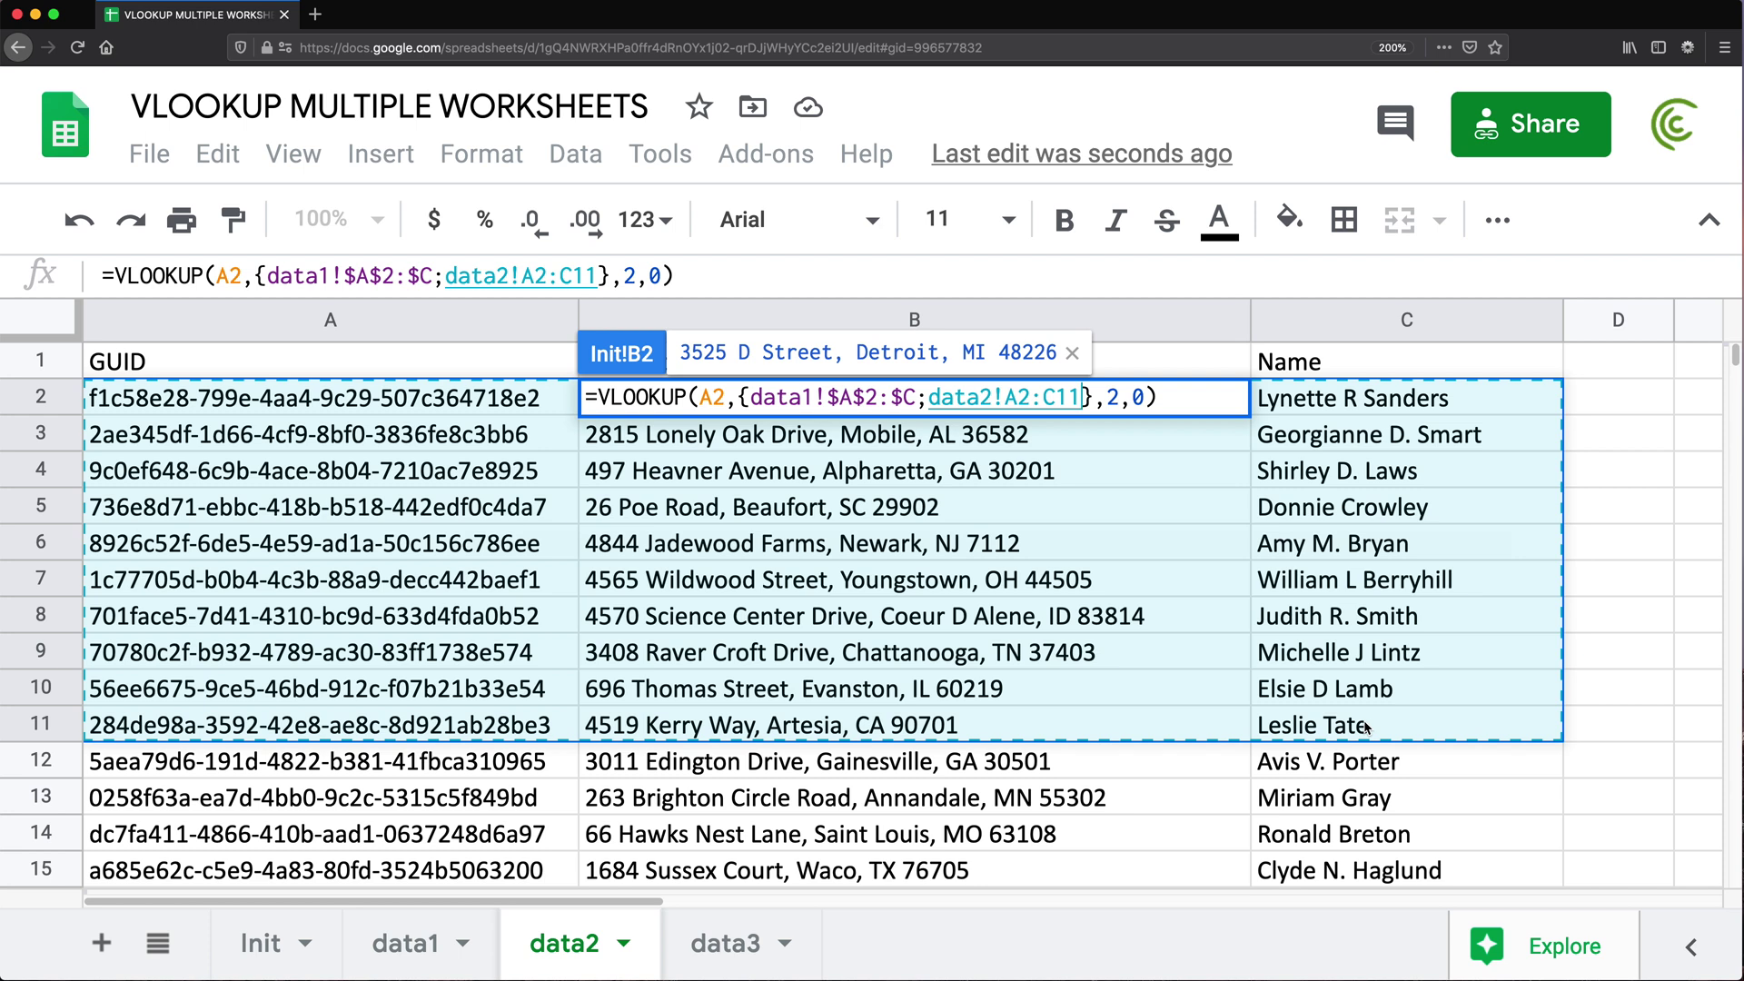
key(BackSpace)
key(BackSpace)
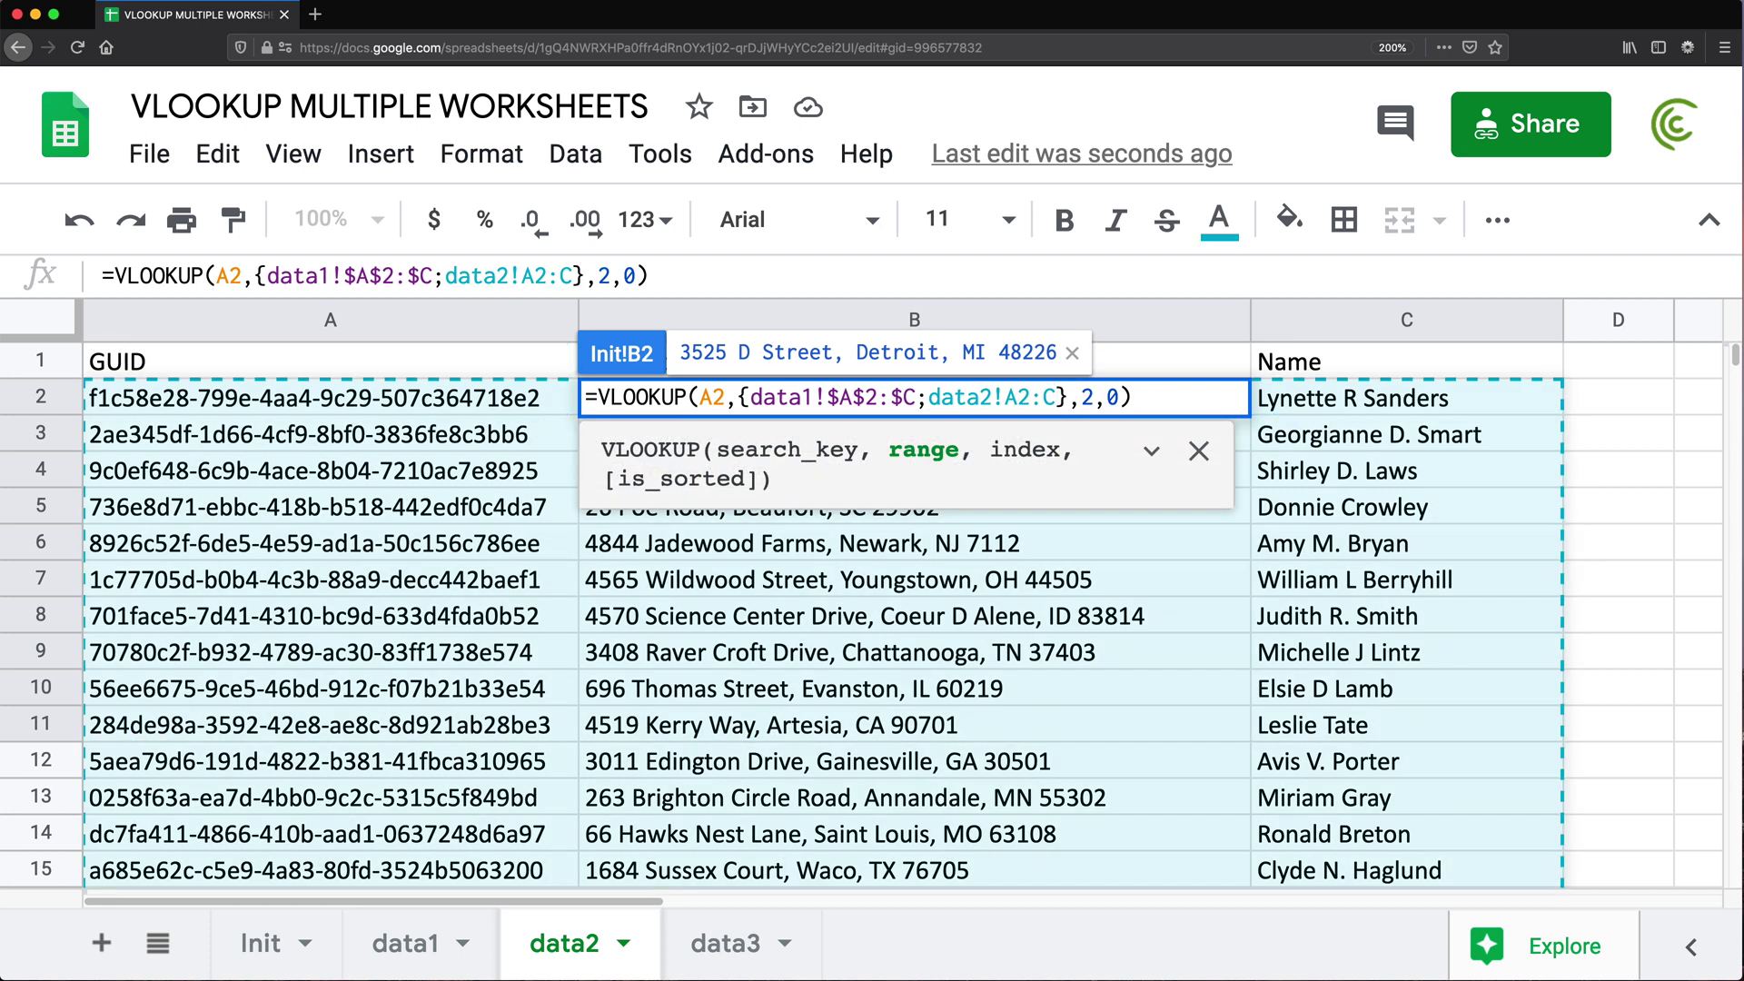
key(F4)
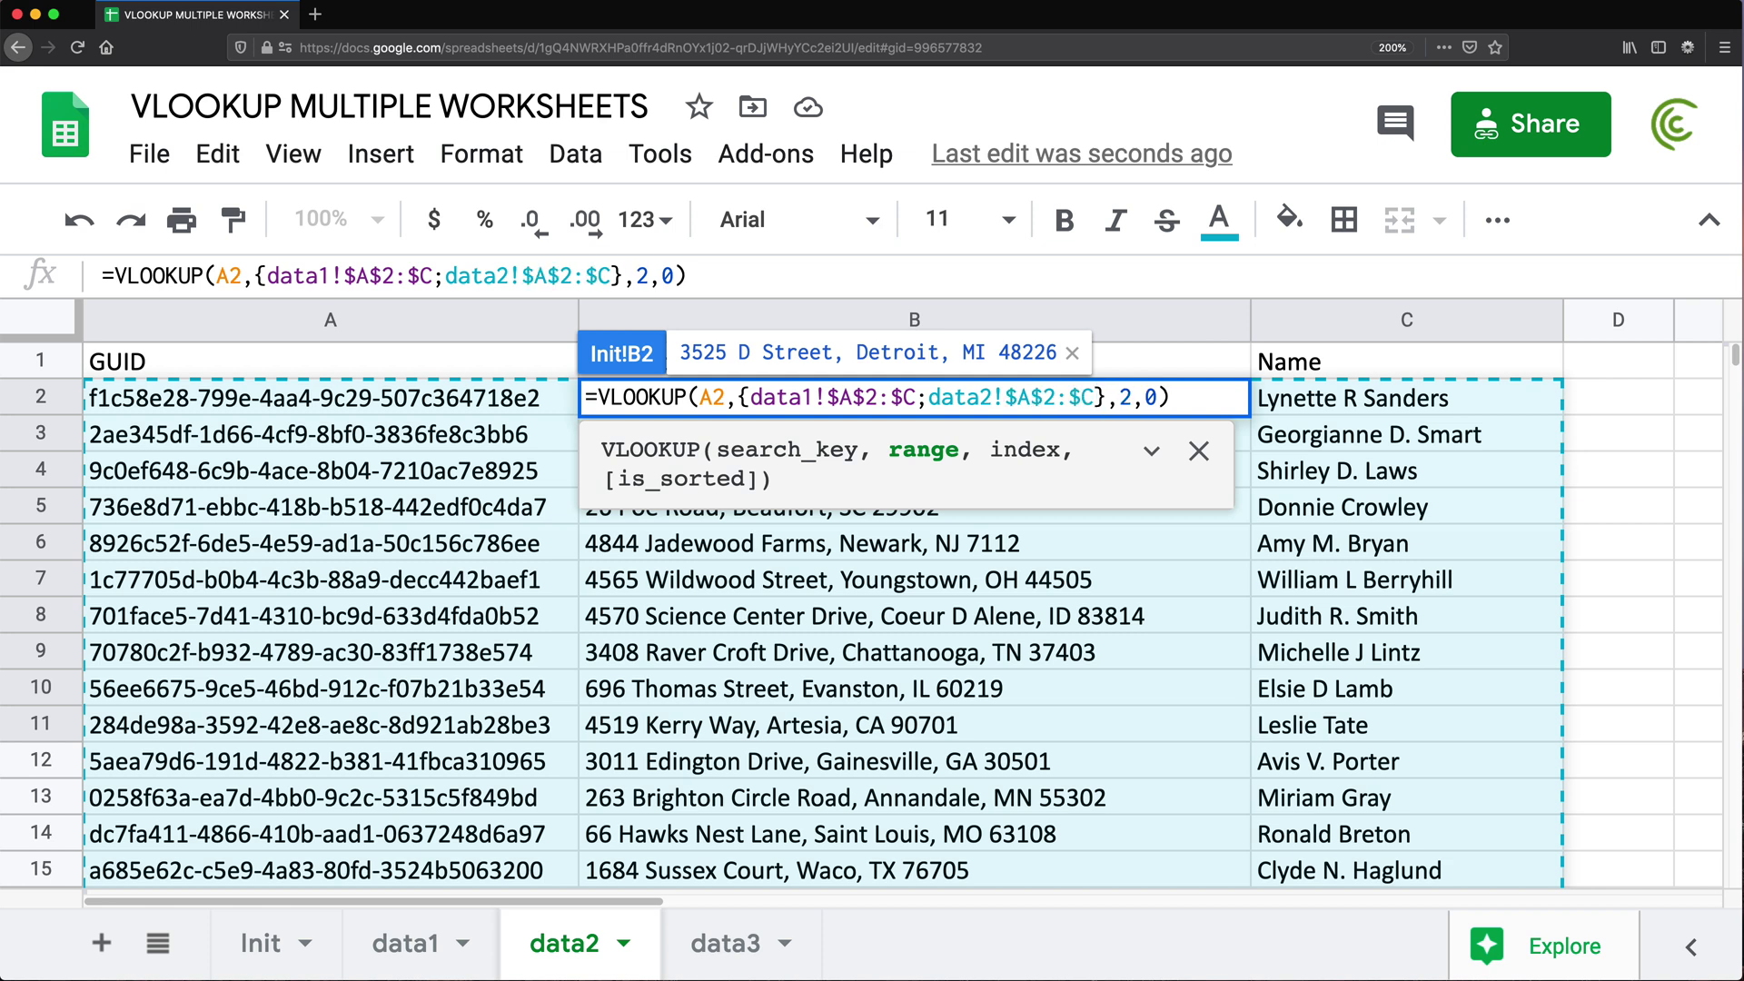
key(Return)
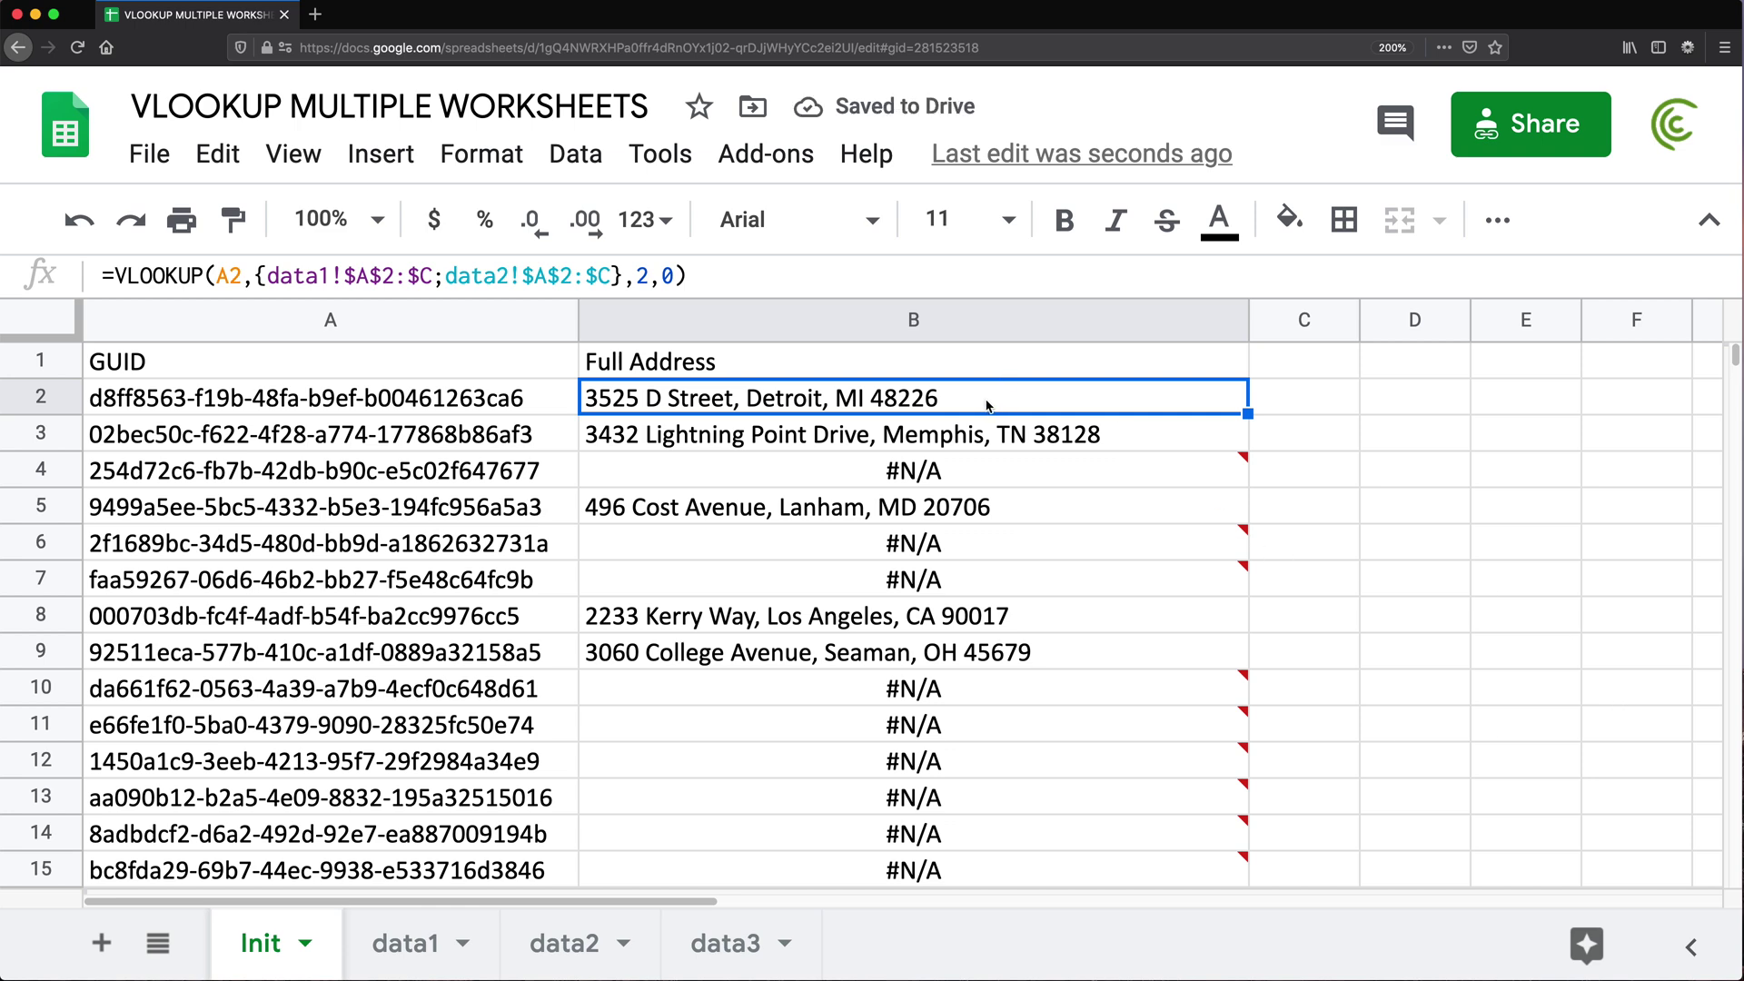
Step: Fill the two-sheet VLOOKUP formula from B2 down the Full Address column and review the filled rows
key(super+shift+Down)
key(super+d)
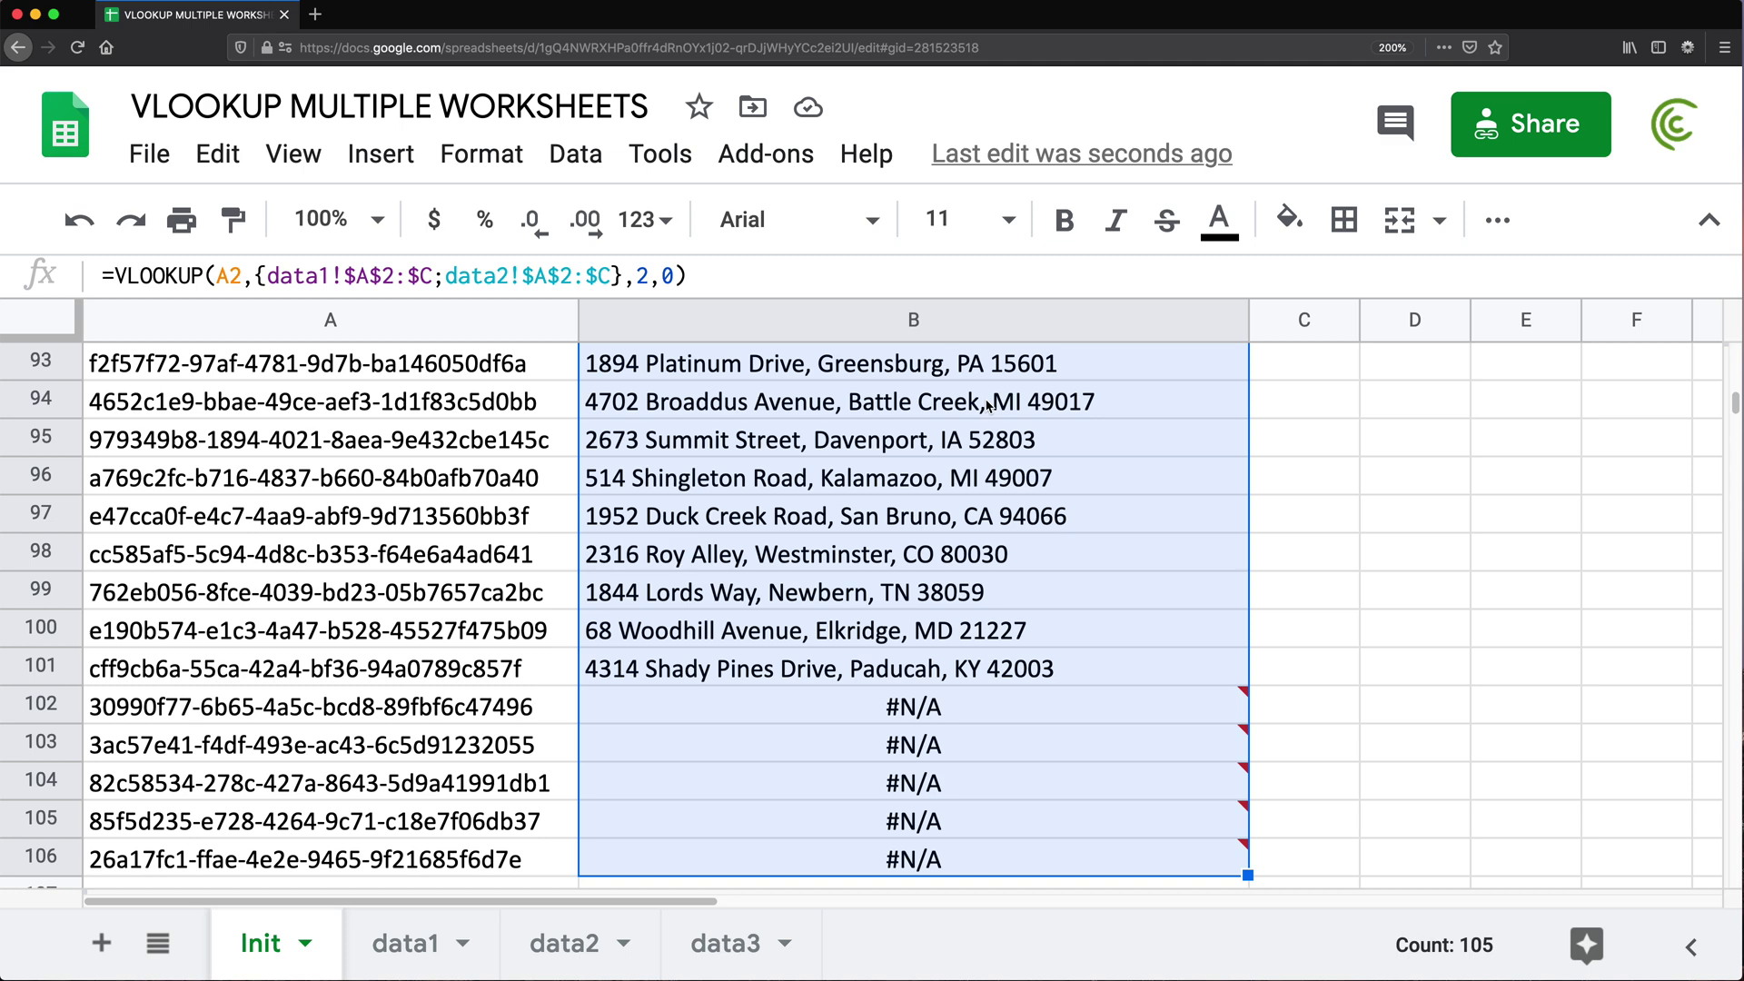
key(super+Up)
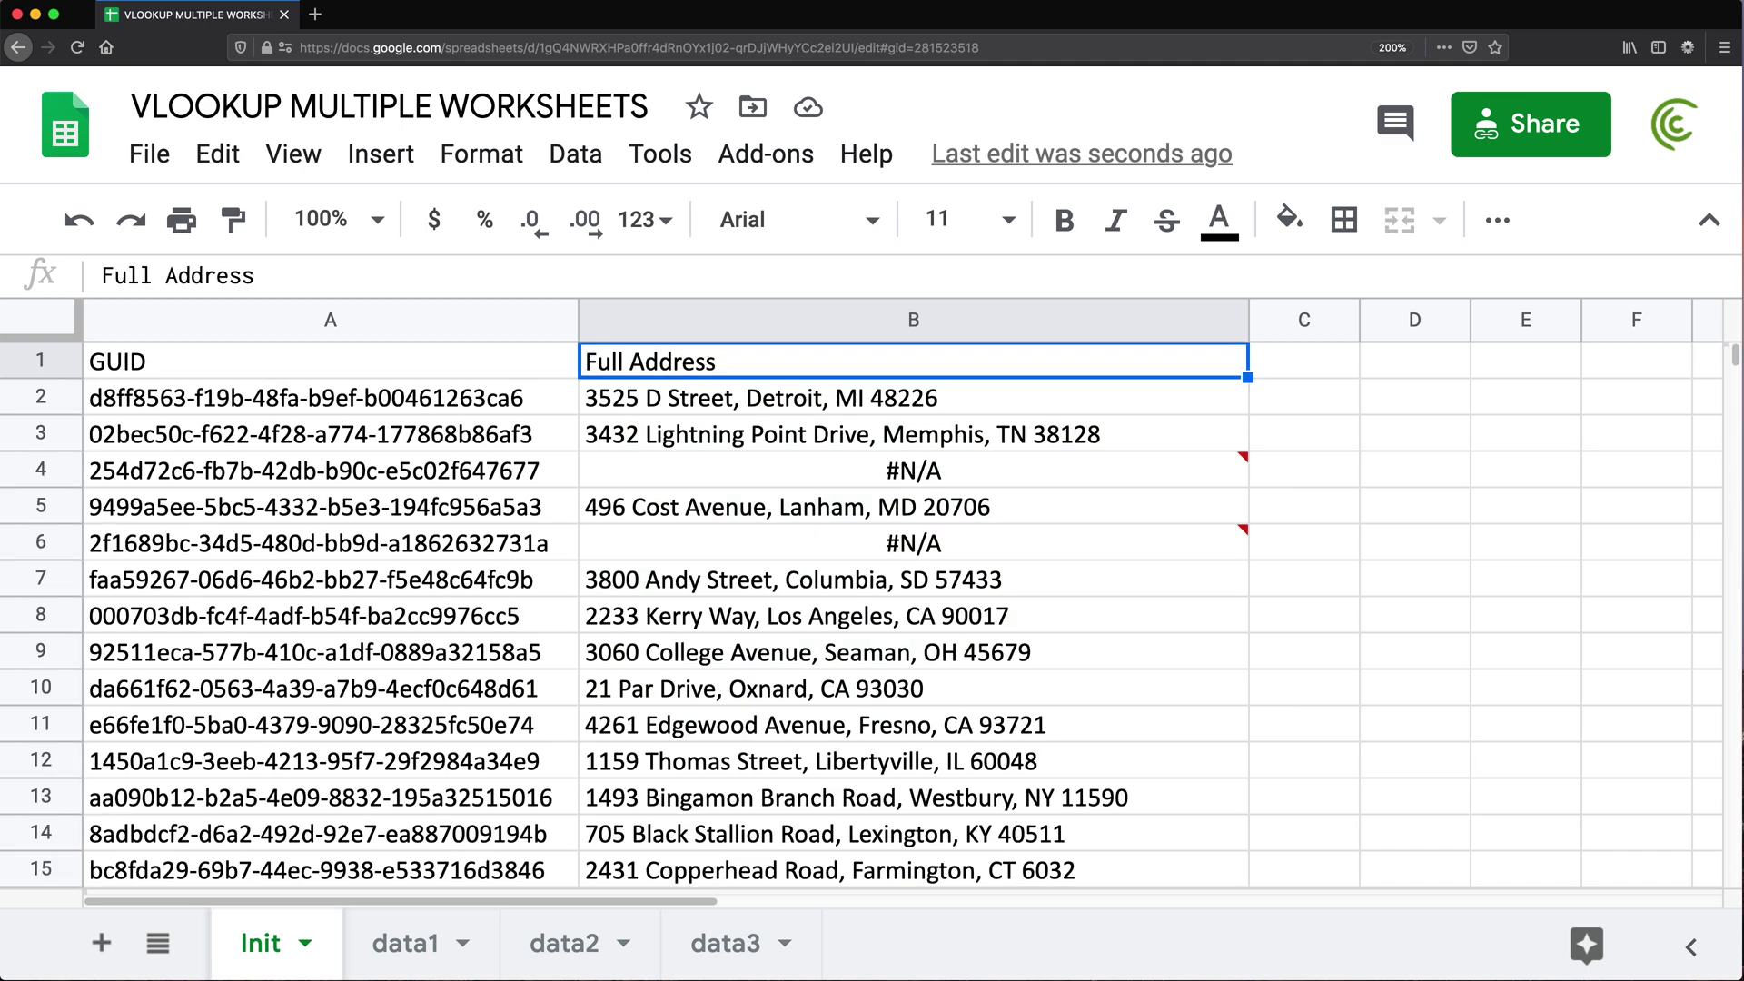
key(Down)
key(Down)
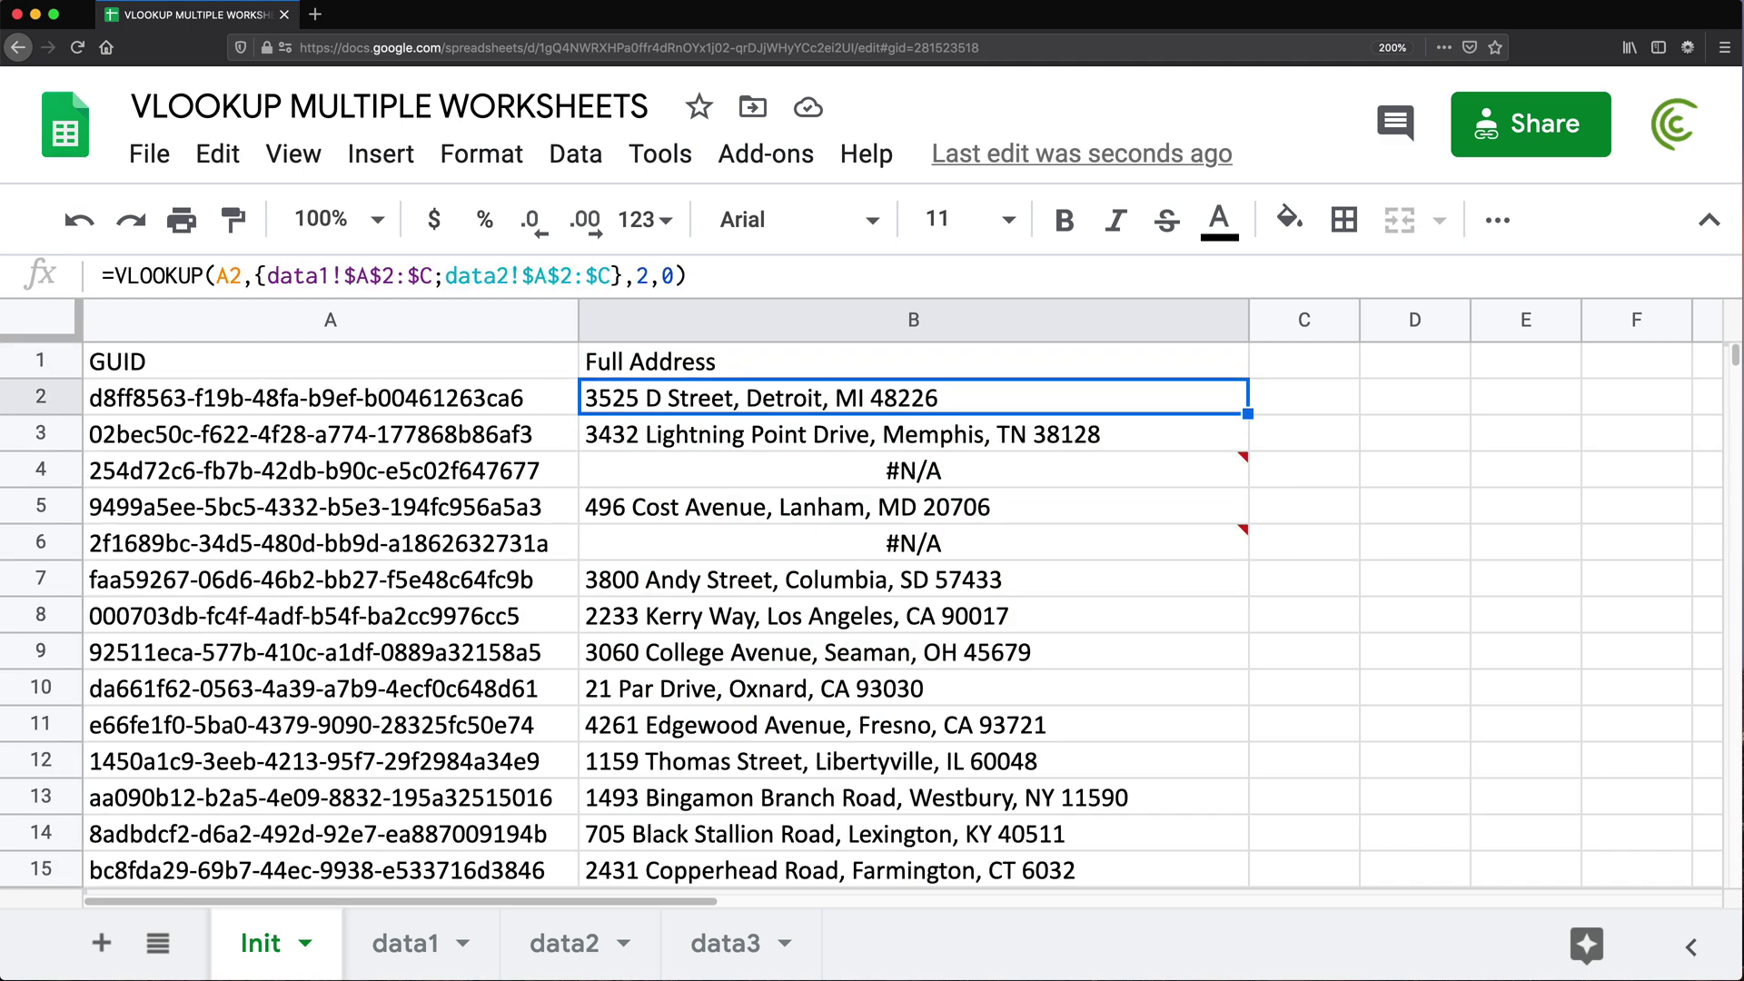
scroll(991, 511, down, 5)
scroll(990, 511, up, 5)
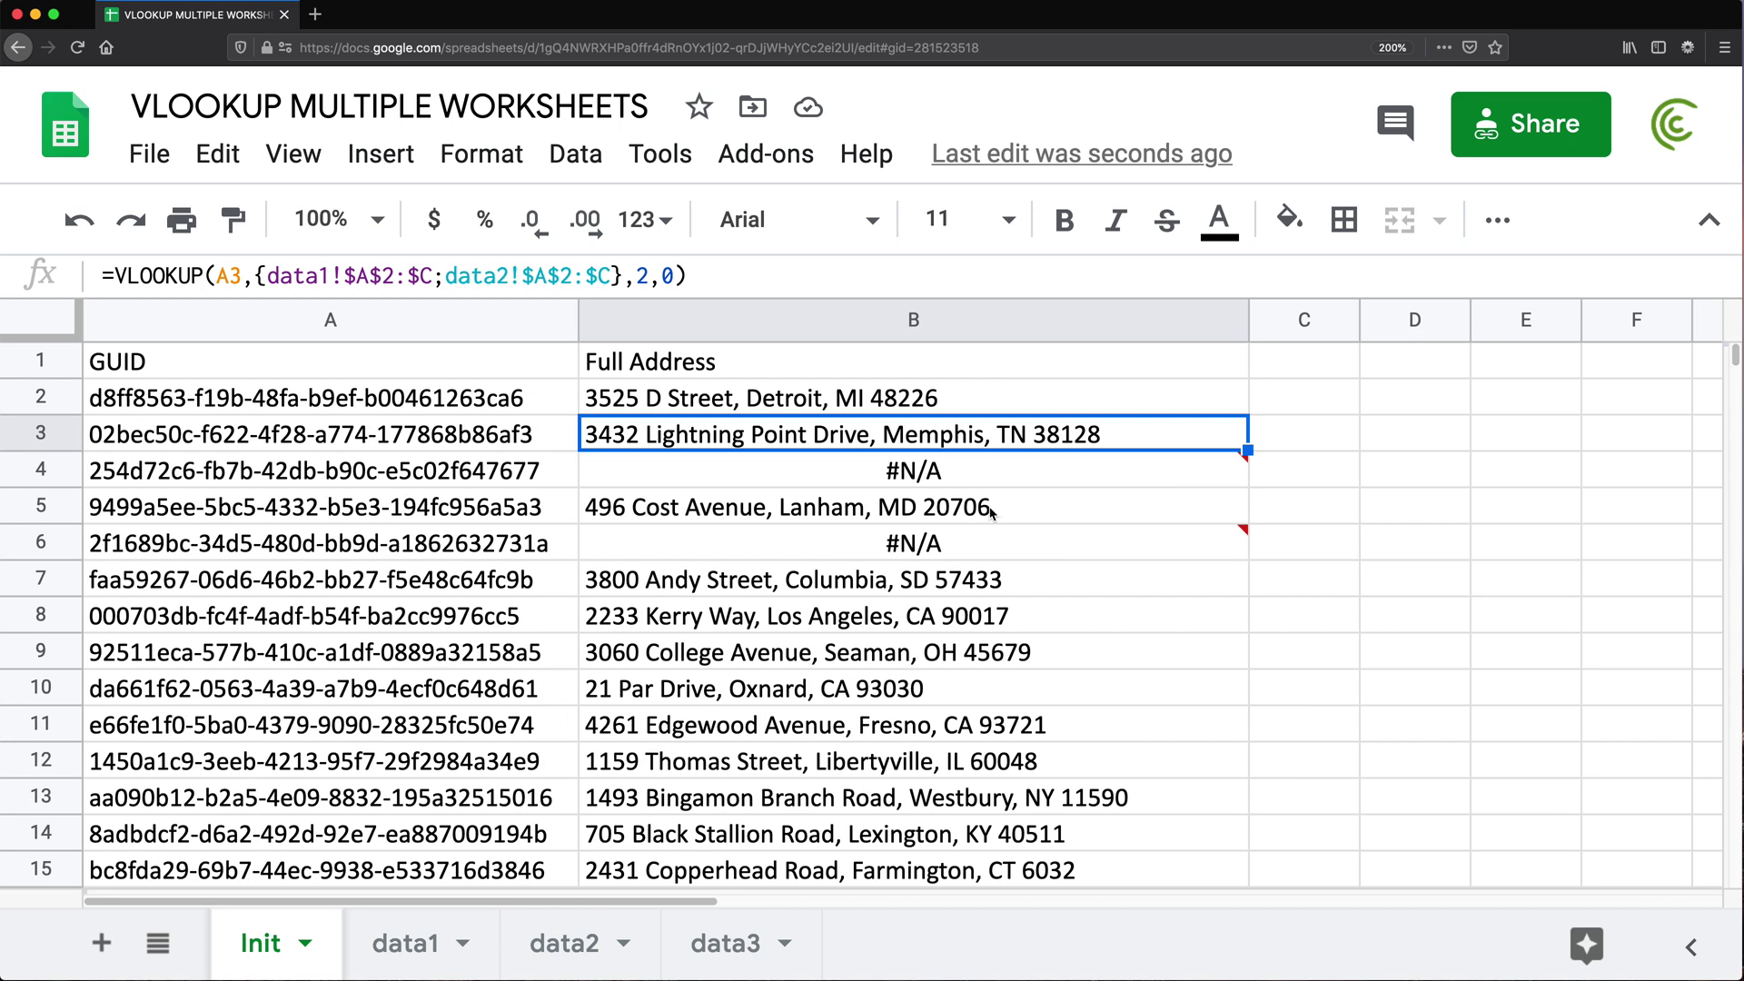
Step: Append data3!$A$2:$C after a semicolon as the third range inside the curly braces of B2's VLOOKUP formula
click(860, 406)
double_click(1036, 404)
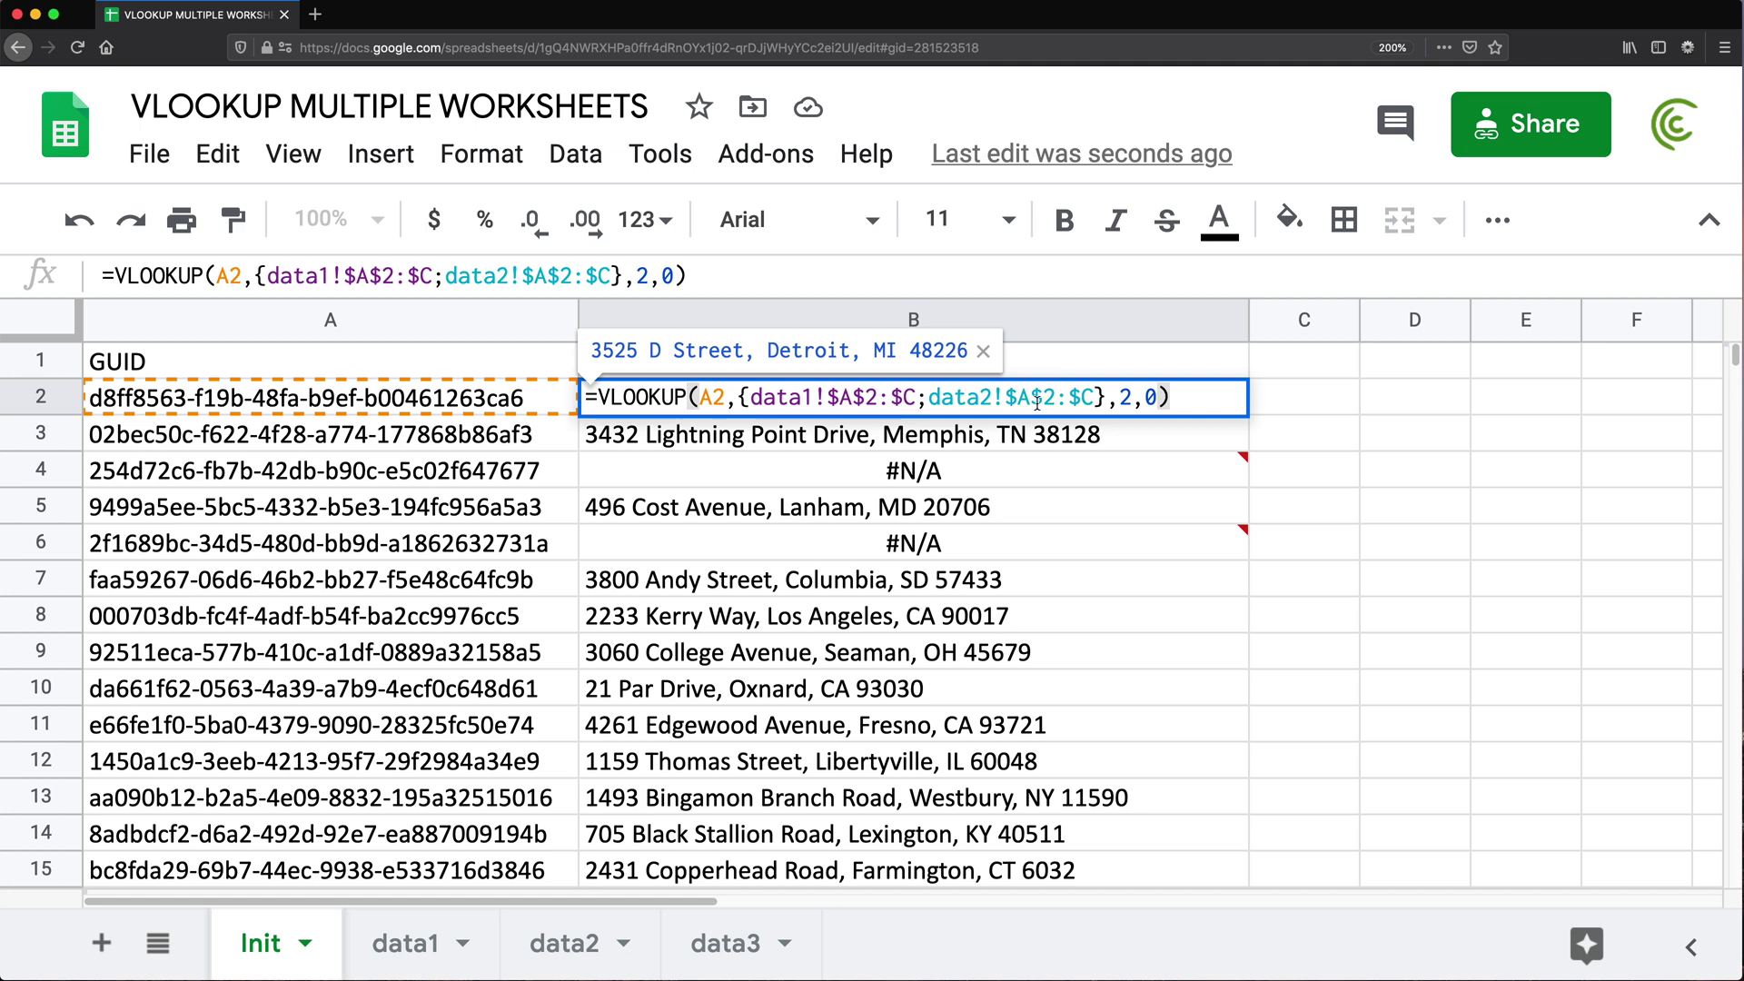
click(1097, 397)
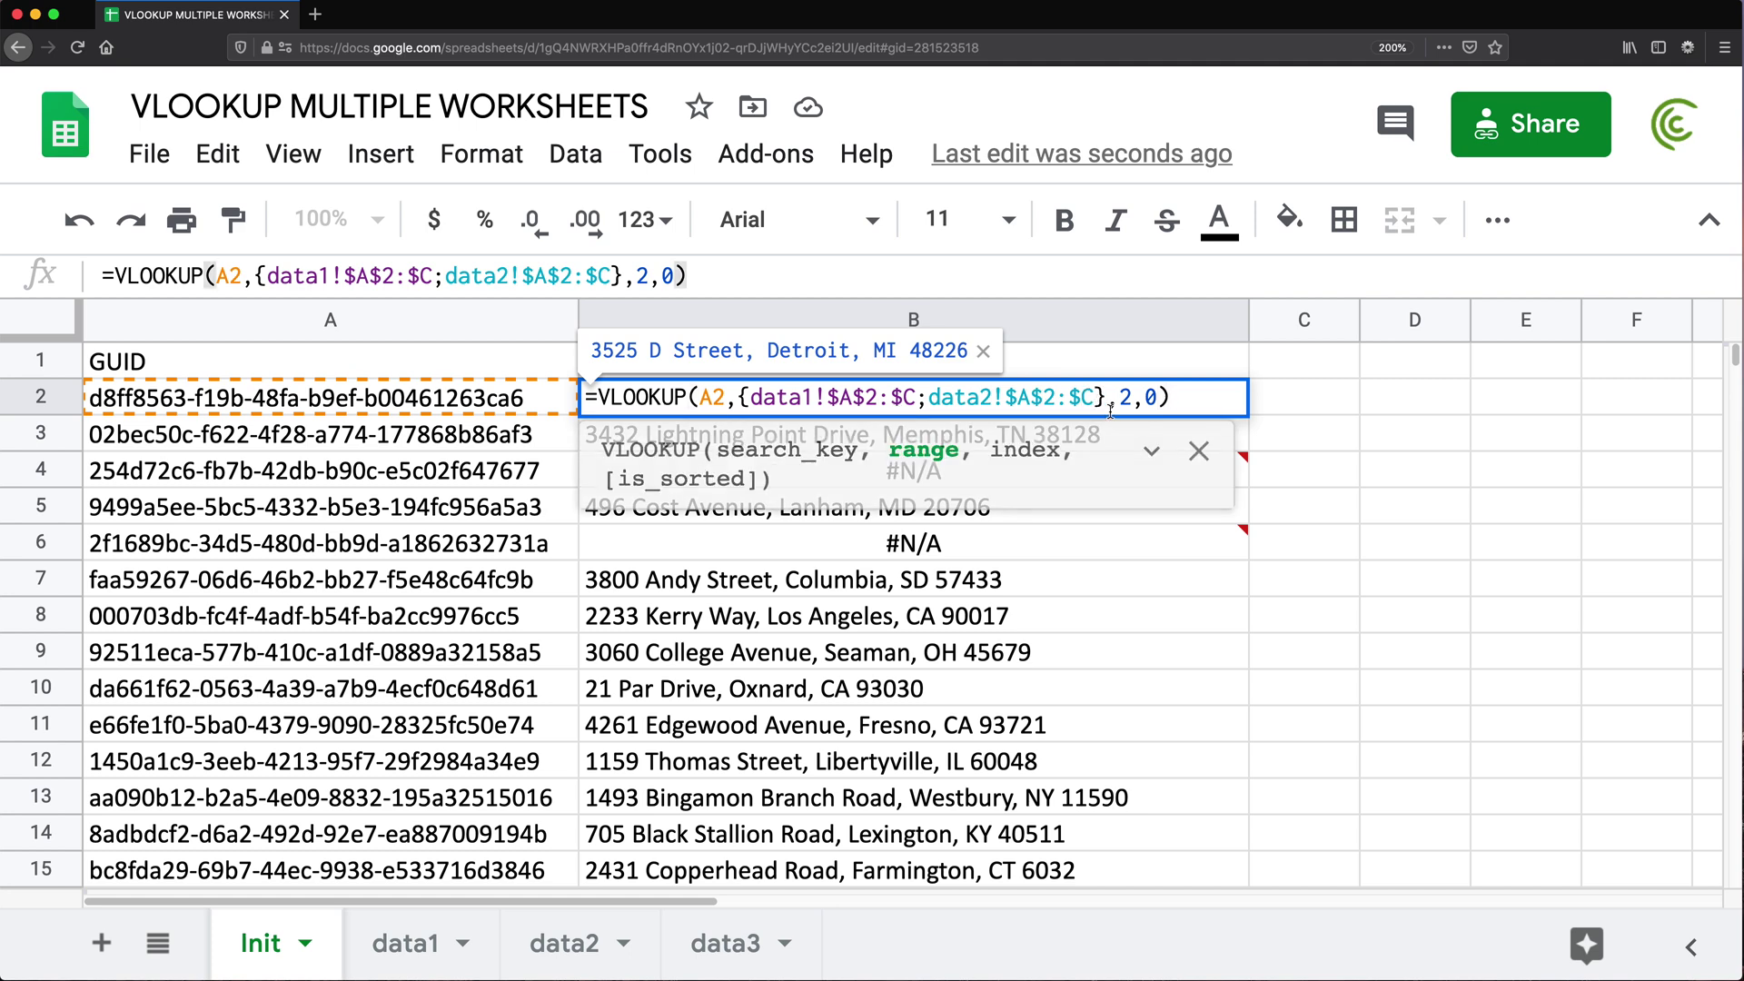
text(;)
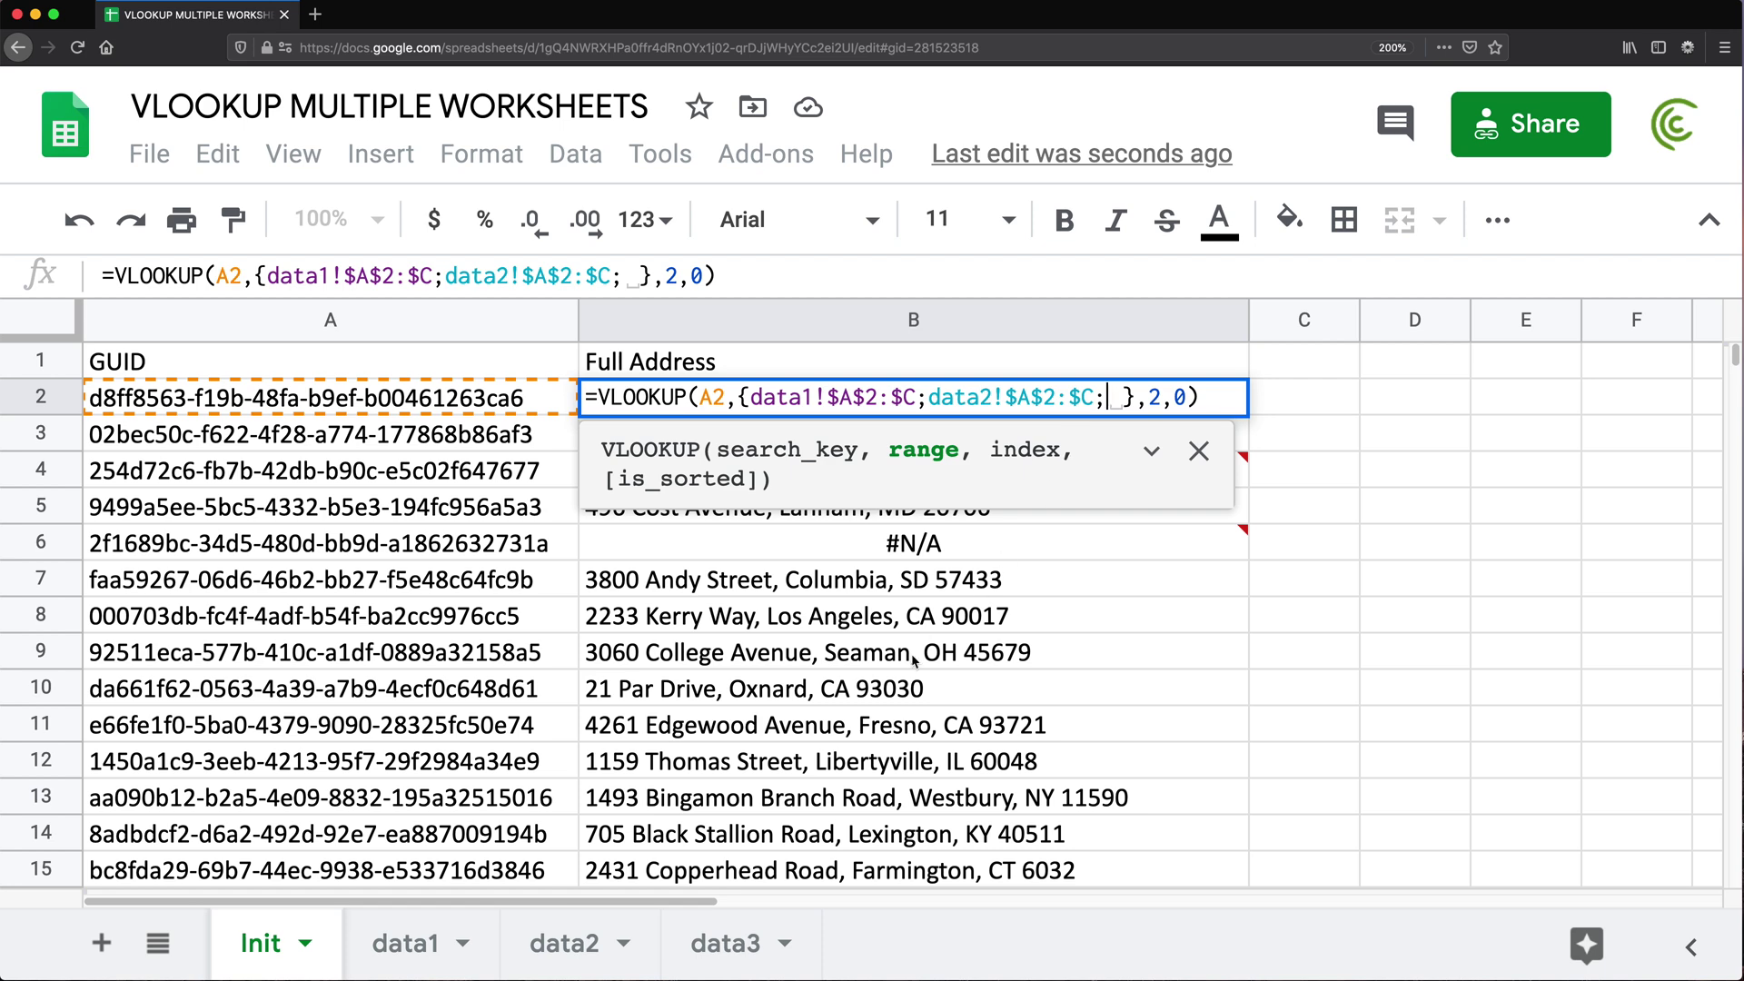
click(720, 944)
drag(213, 397, 1353, 799)
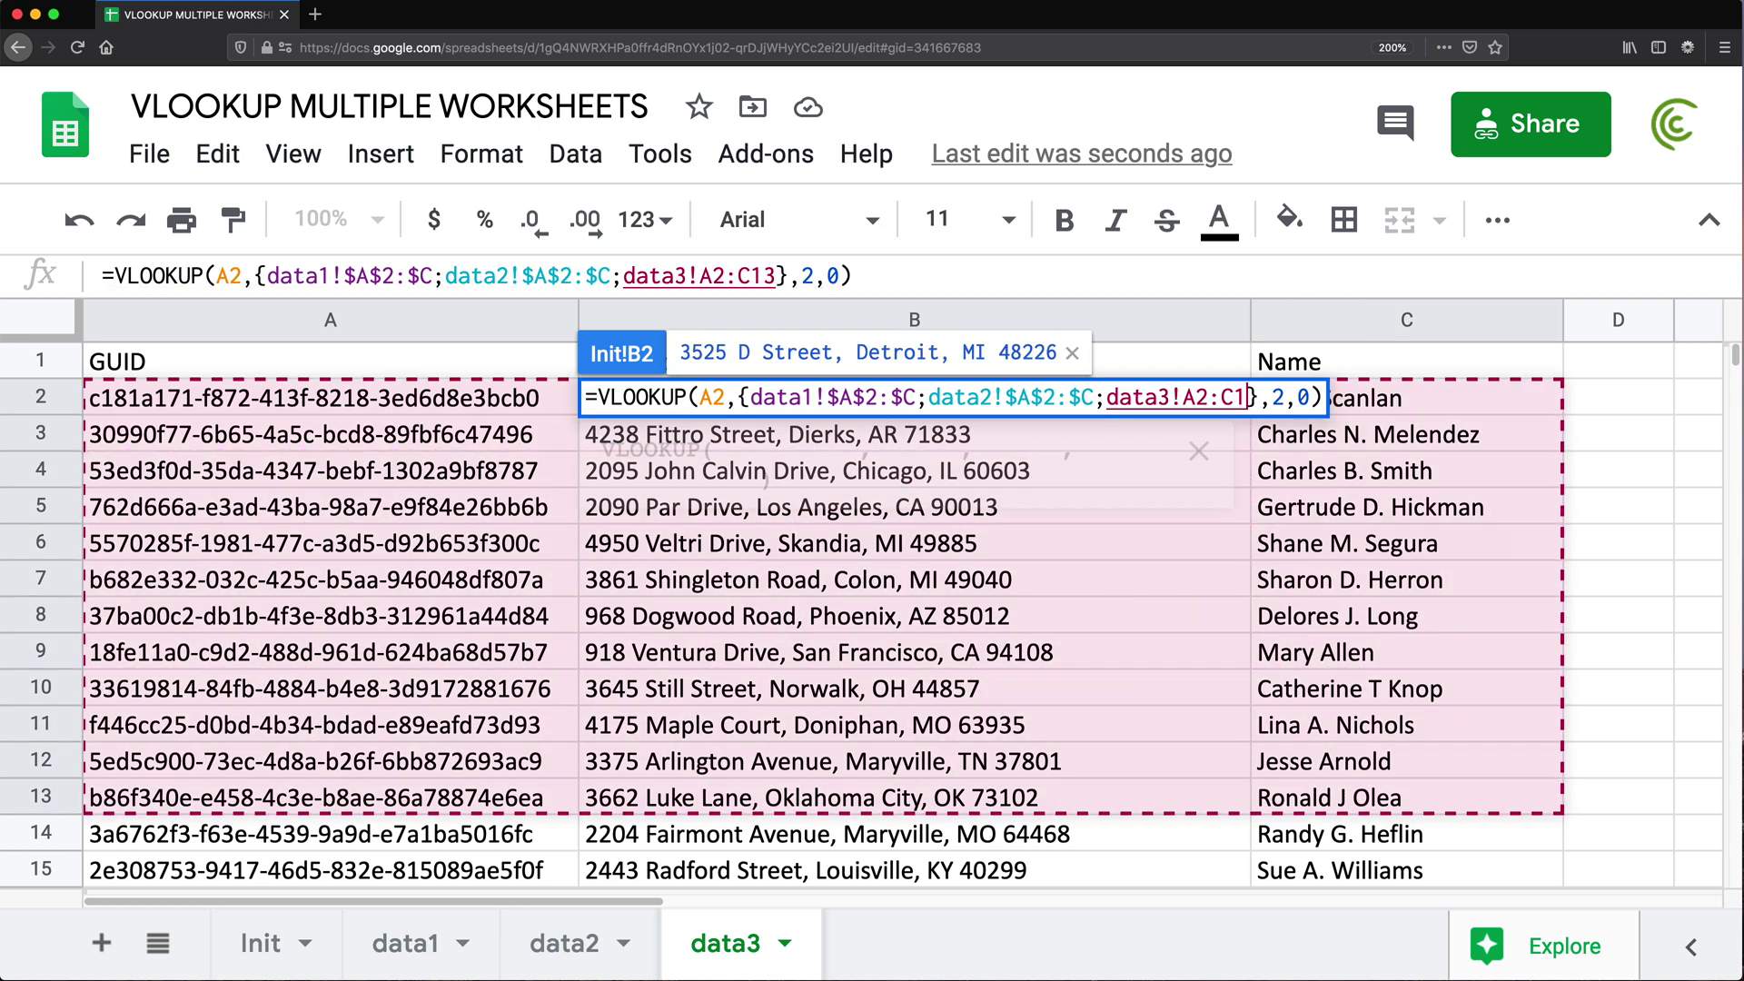
key(BackSpace)
key(BackSpace)
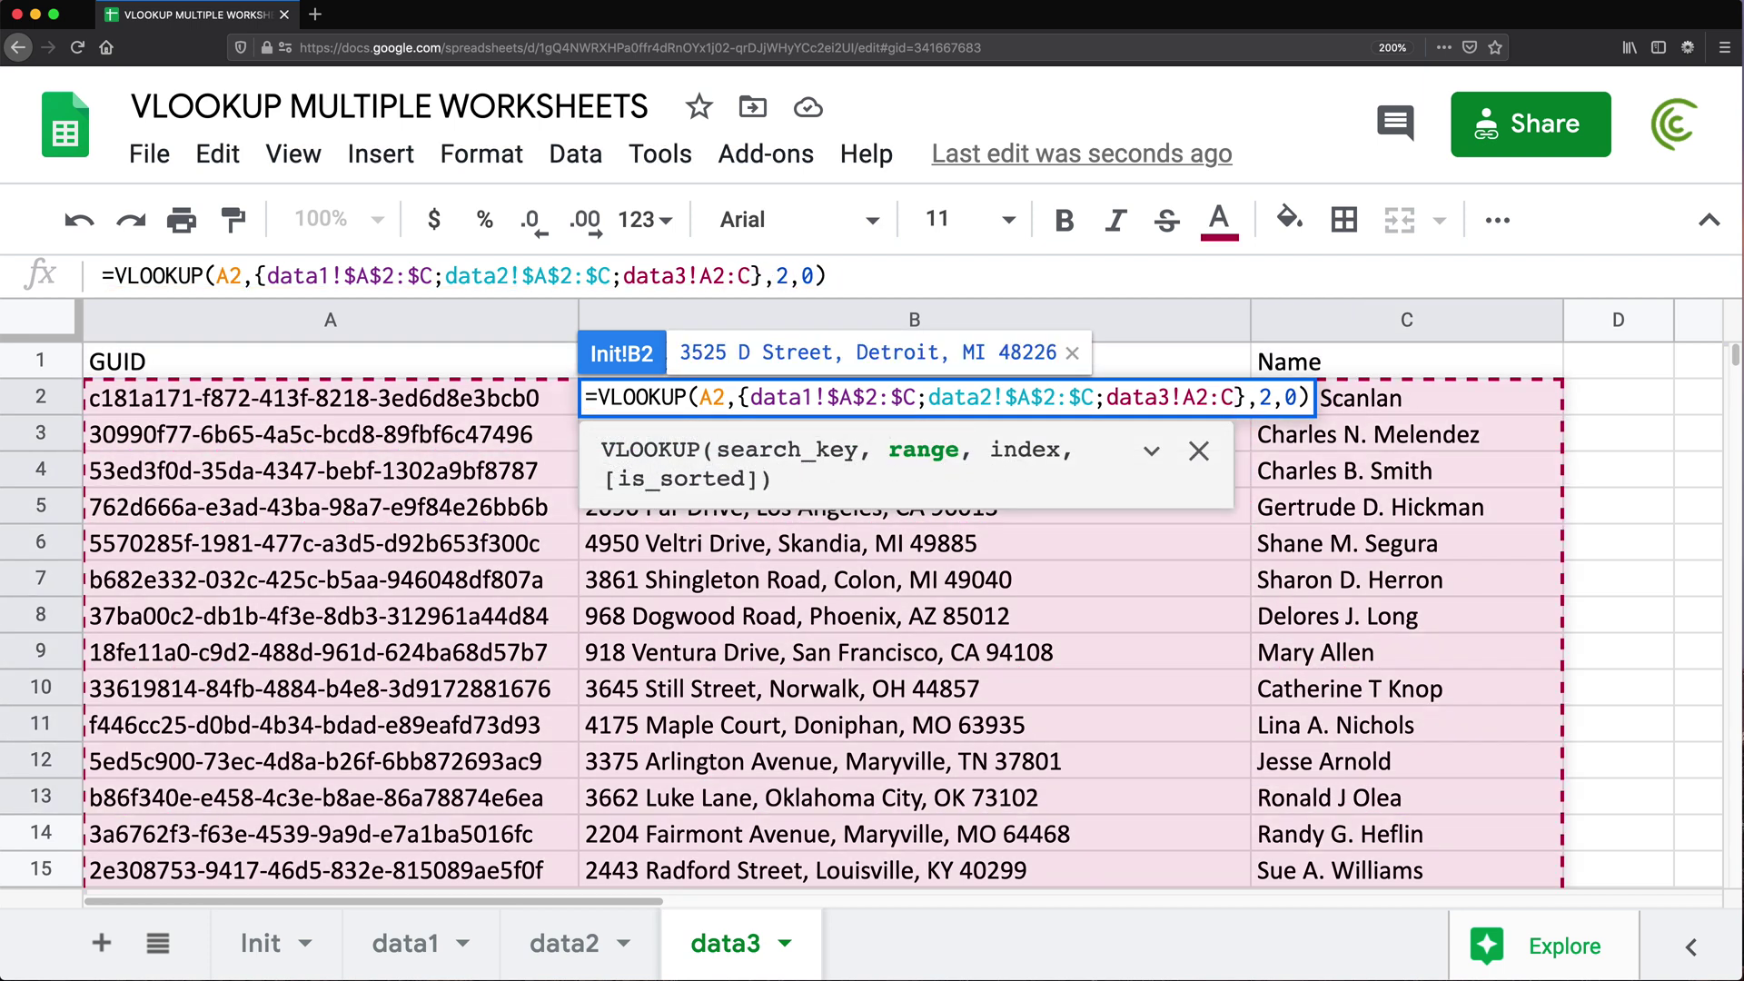
key(F4)
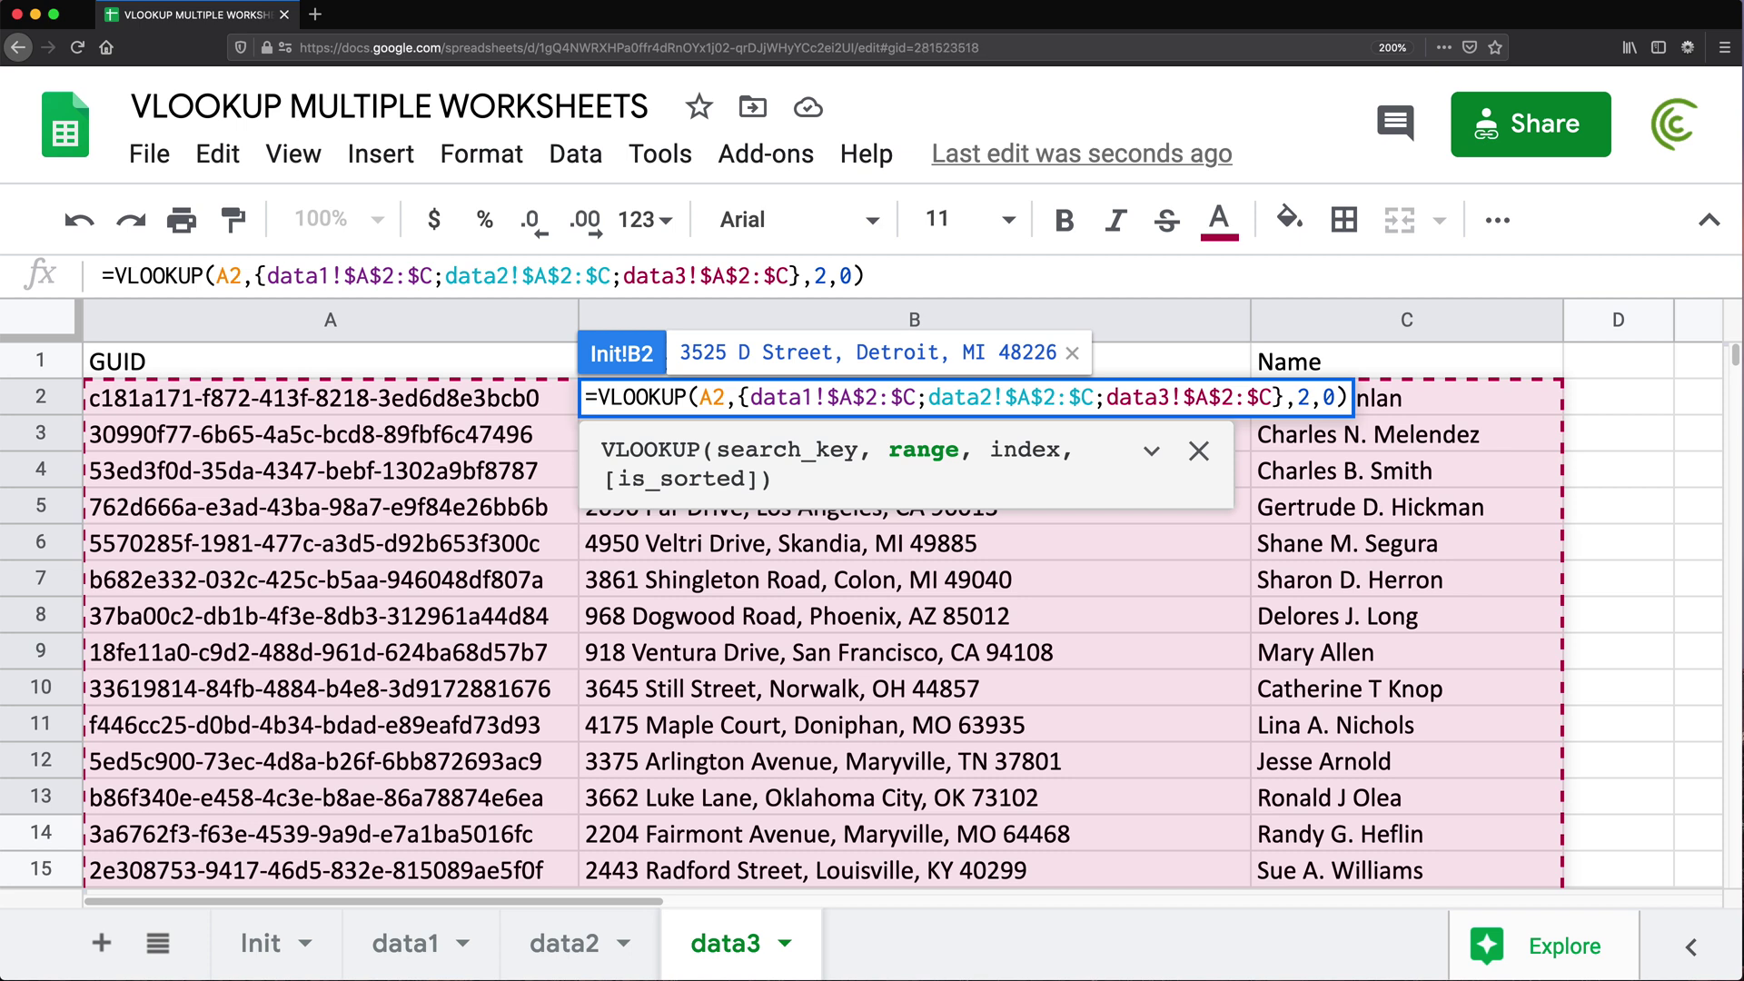
key(Return)
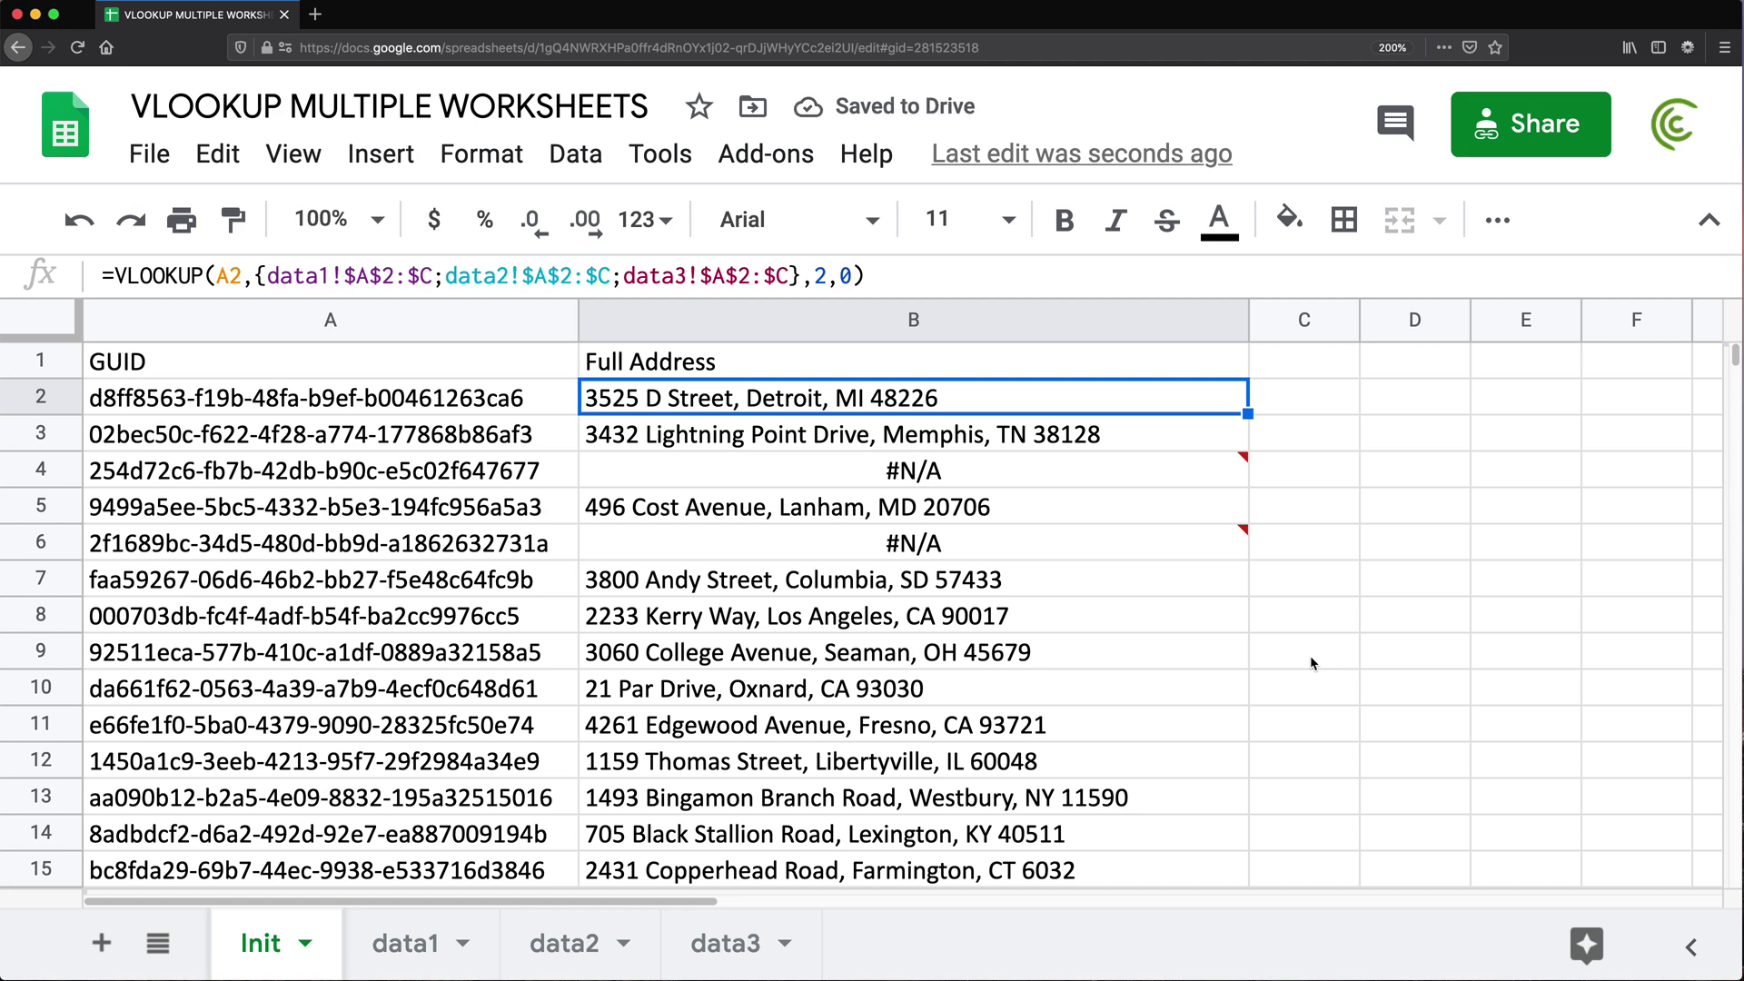
Step: Fill the three-sheet VLOOKUP formula from B2 down the Full Address column and return to its header
key(super+shift+Down)
key(super+d)
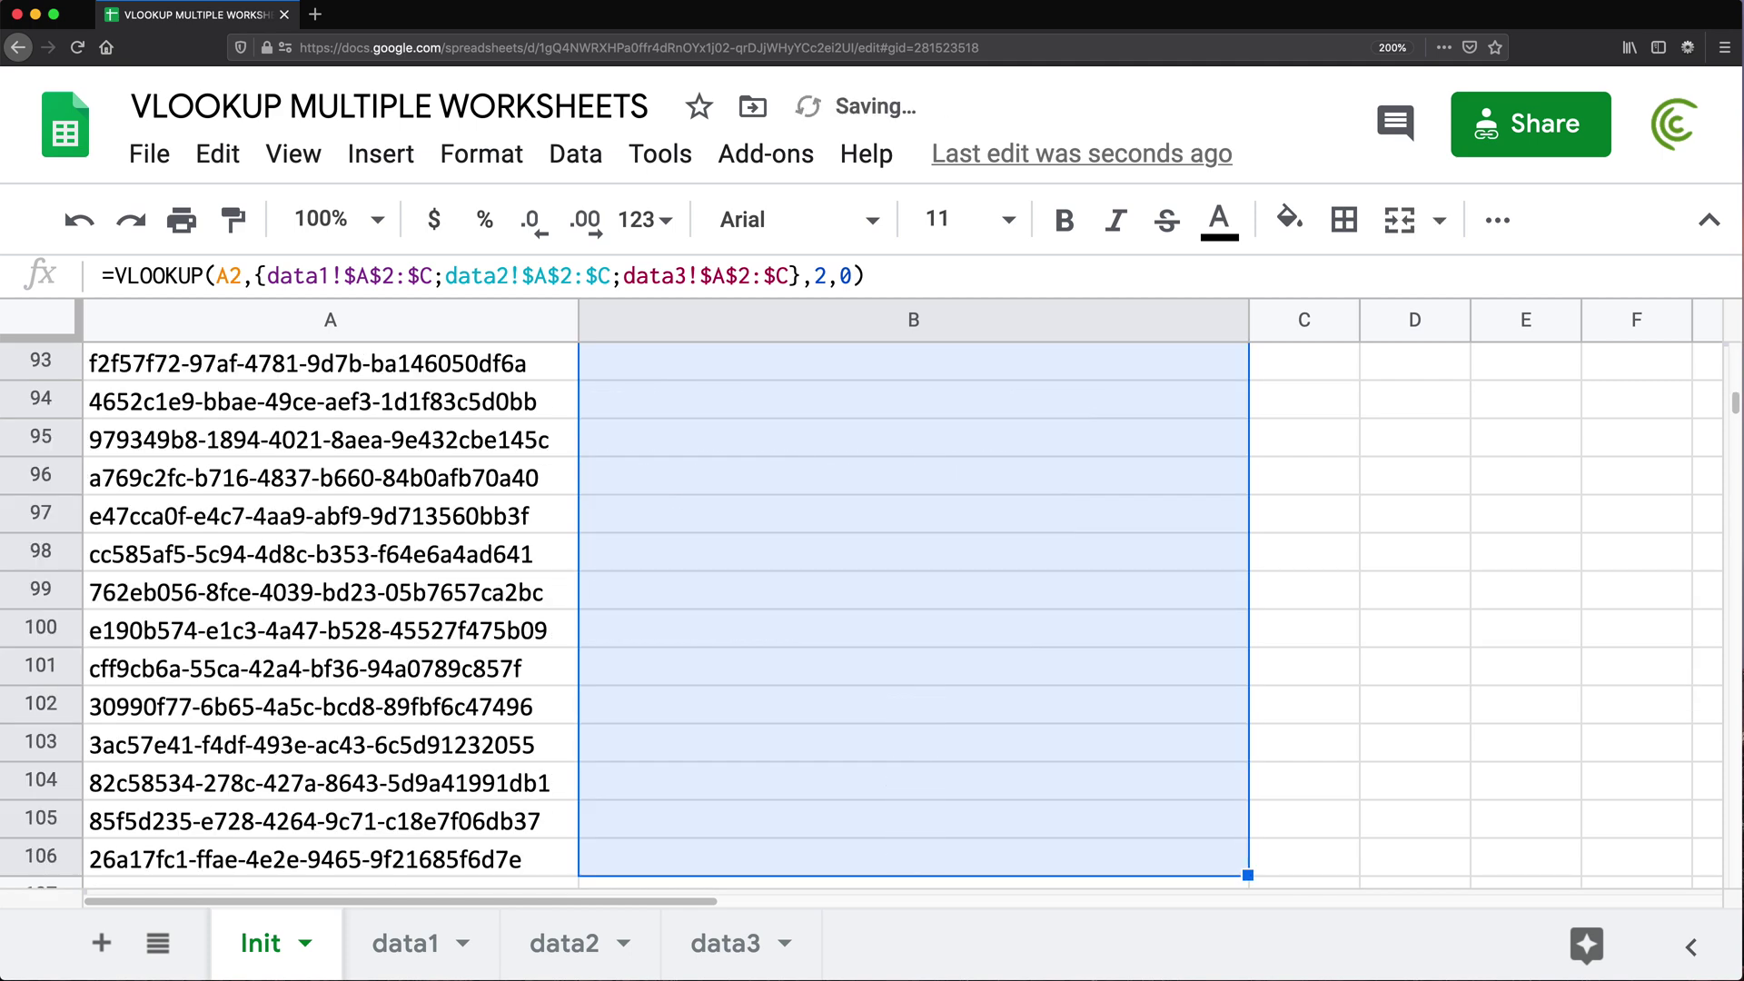
key(super+Up)
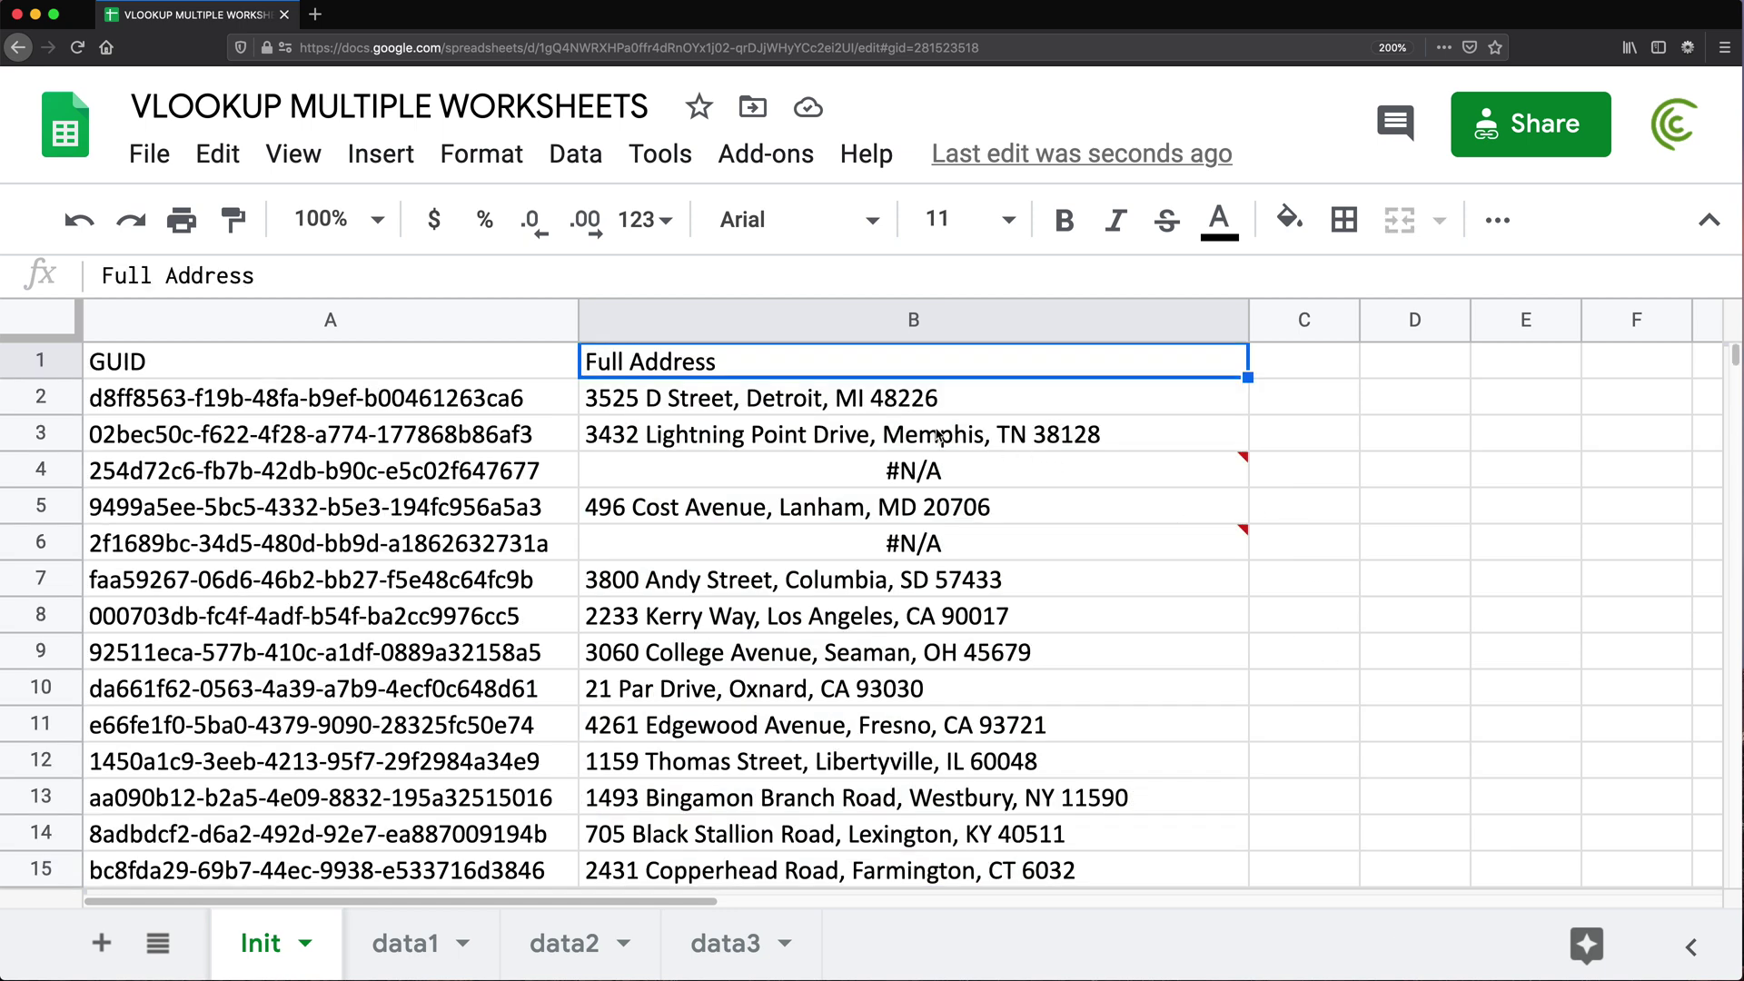
Step: Inspect the lookup error in B4 with its GUID in A4, and check the Full Address column for further errors
mouse_move(910, 469)
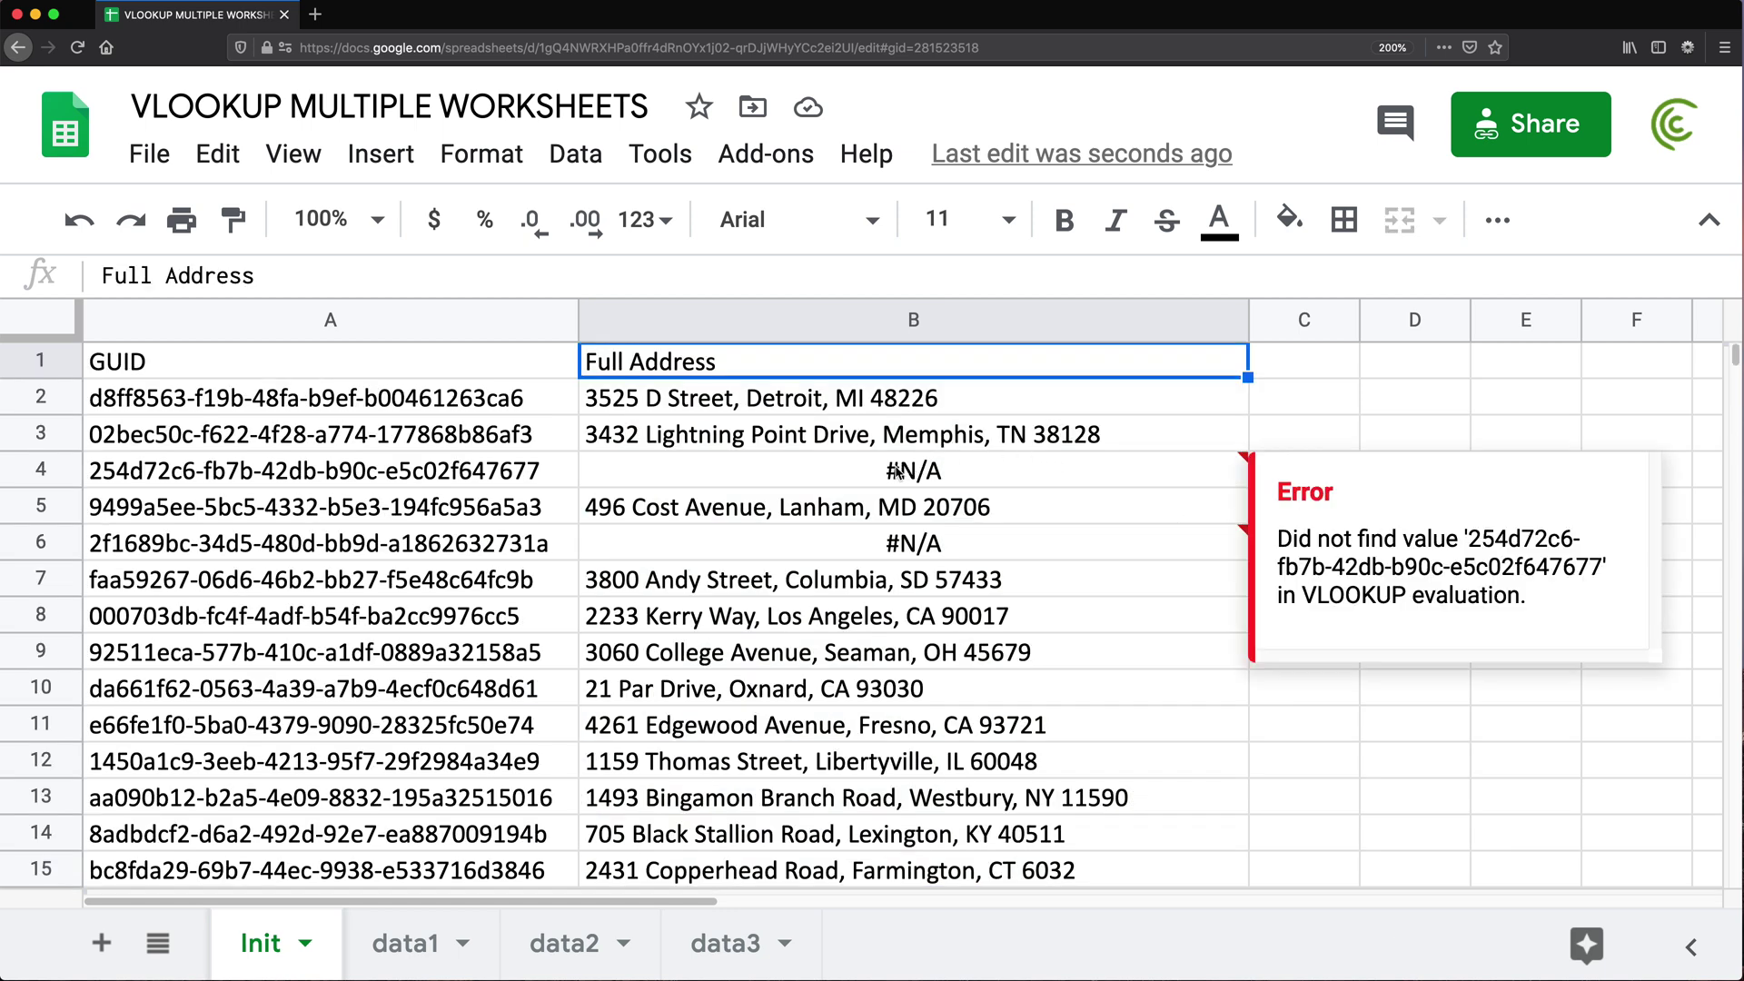
click(695, 483)
click(507, 470)
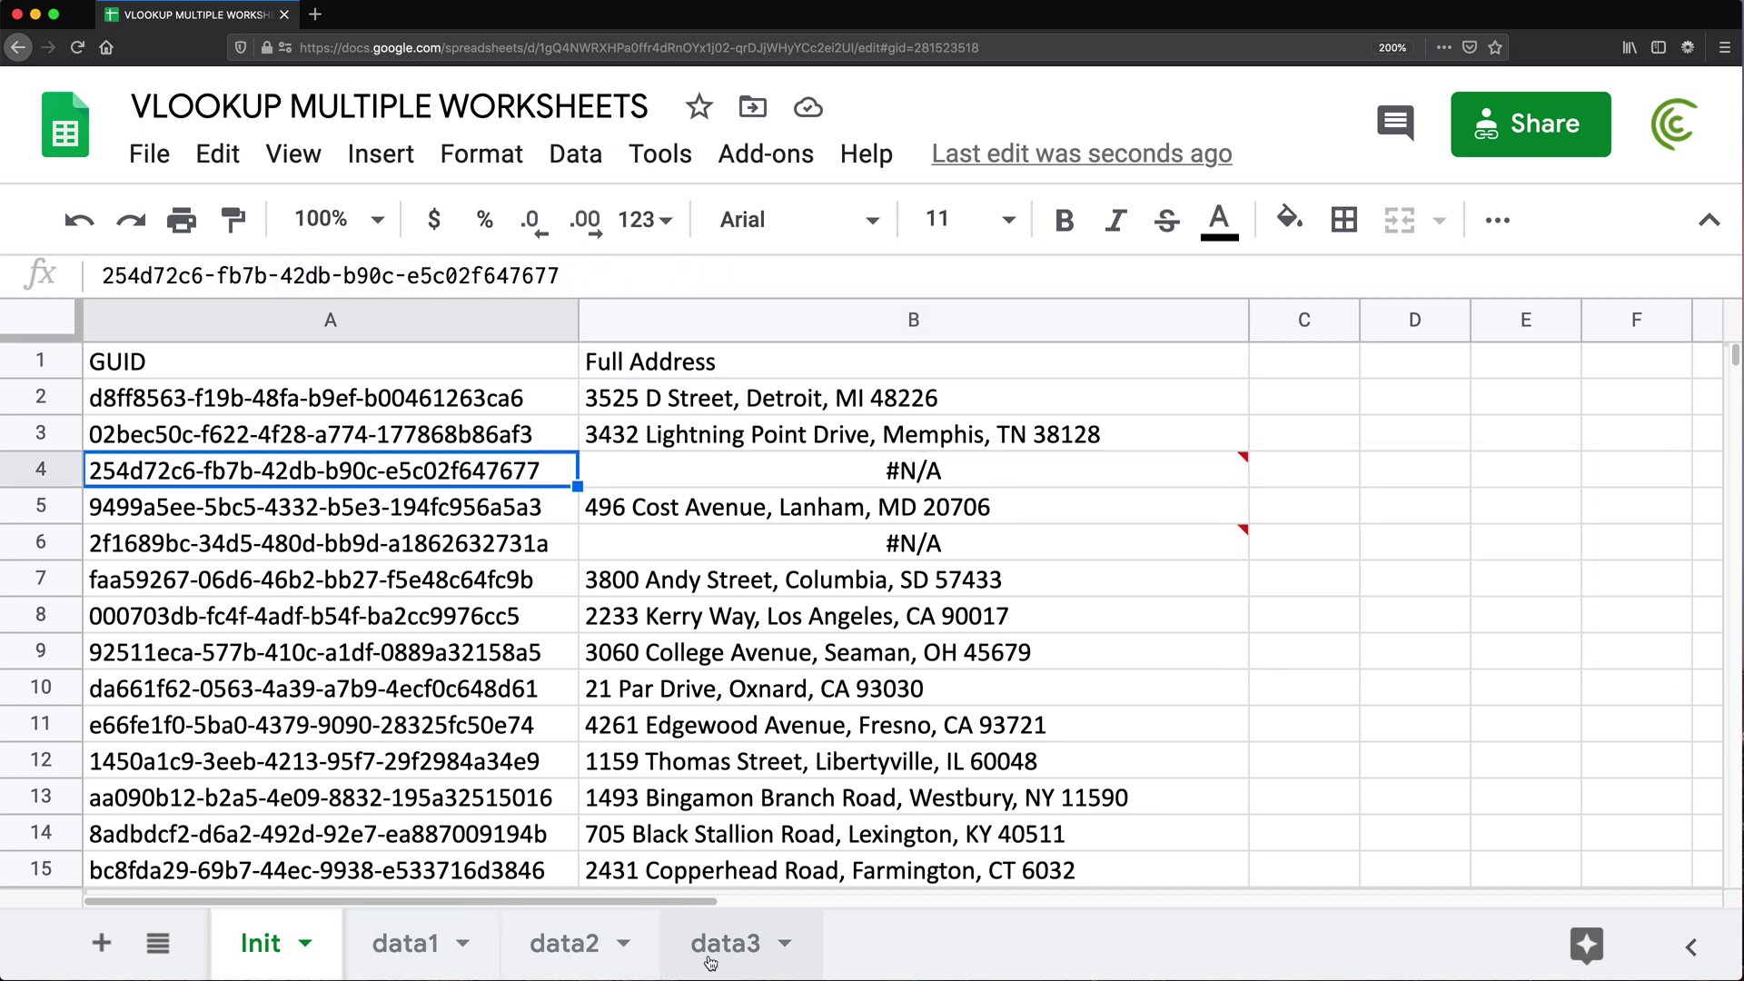
scroll(910, 463, down, 10)
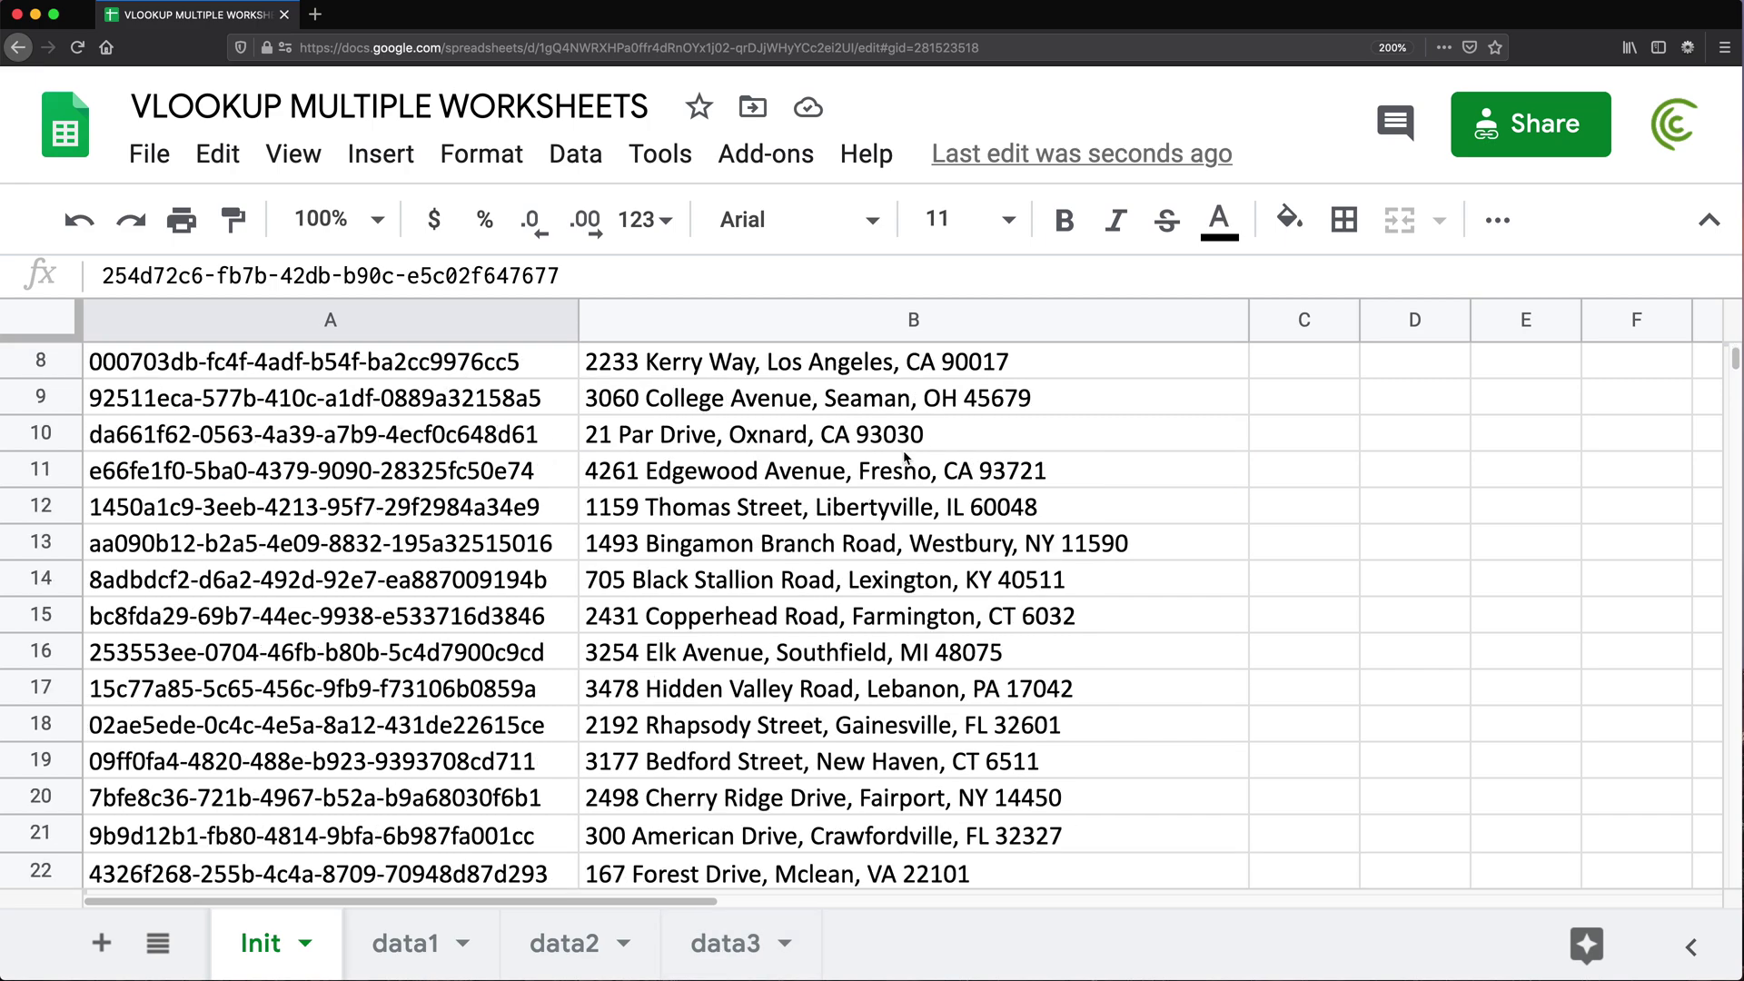
scroll(910, 463, down, 20)
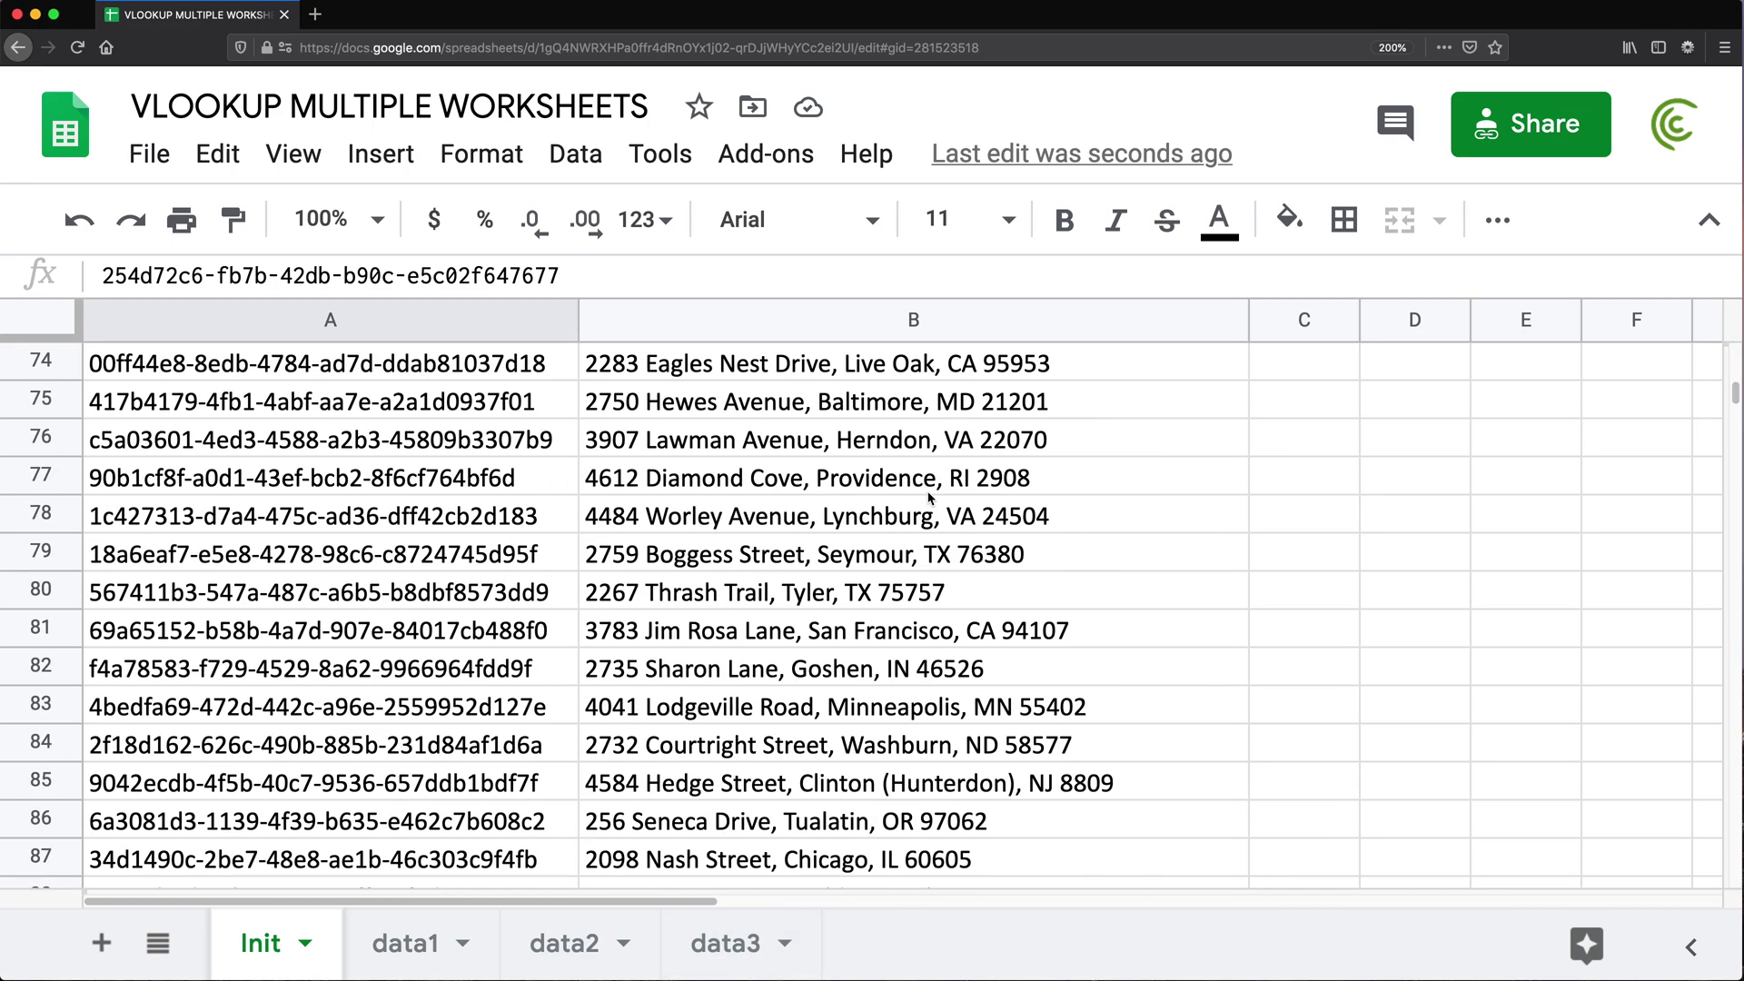
scroll(941, 531, up, 20)
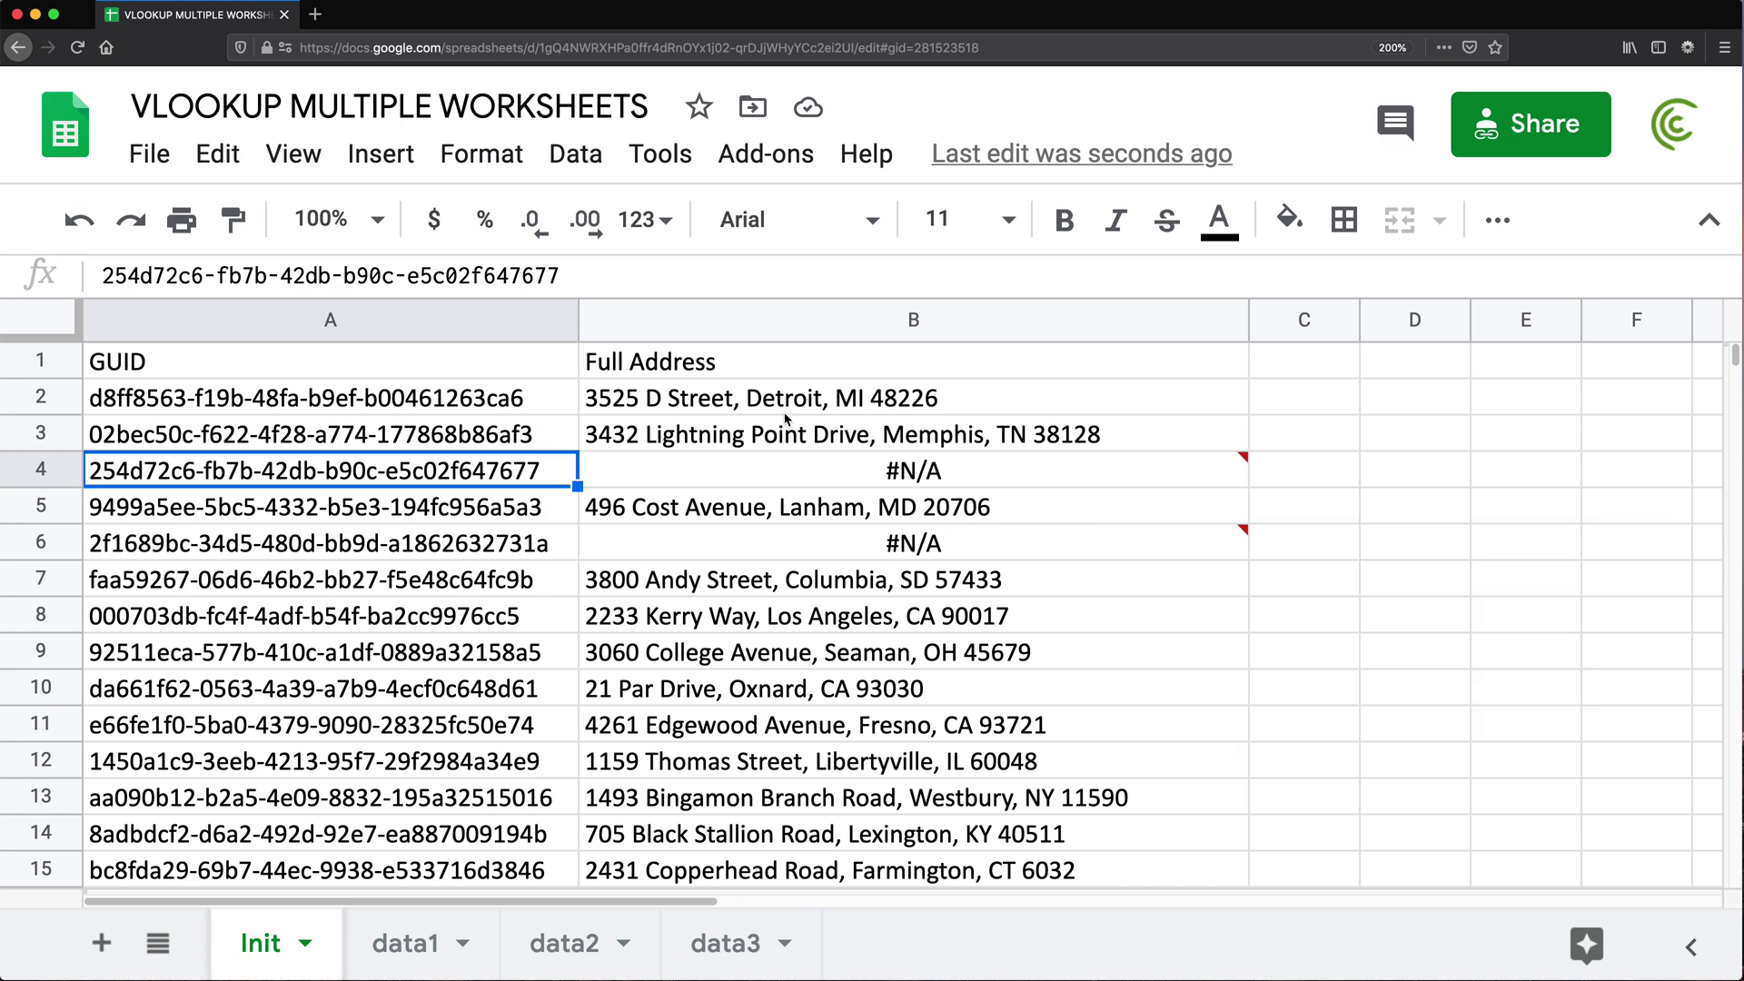
Step: Review the three-range VLOOKUP formula in B2 without changing it
click(625, 401)
double_click(625, 401)
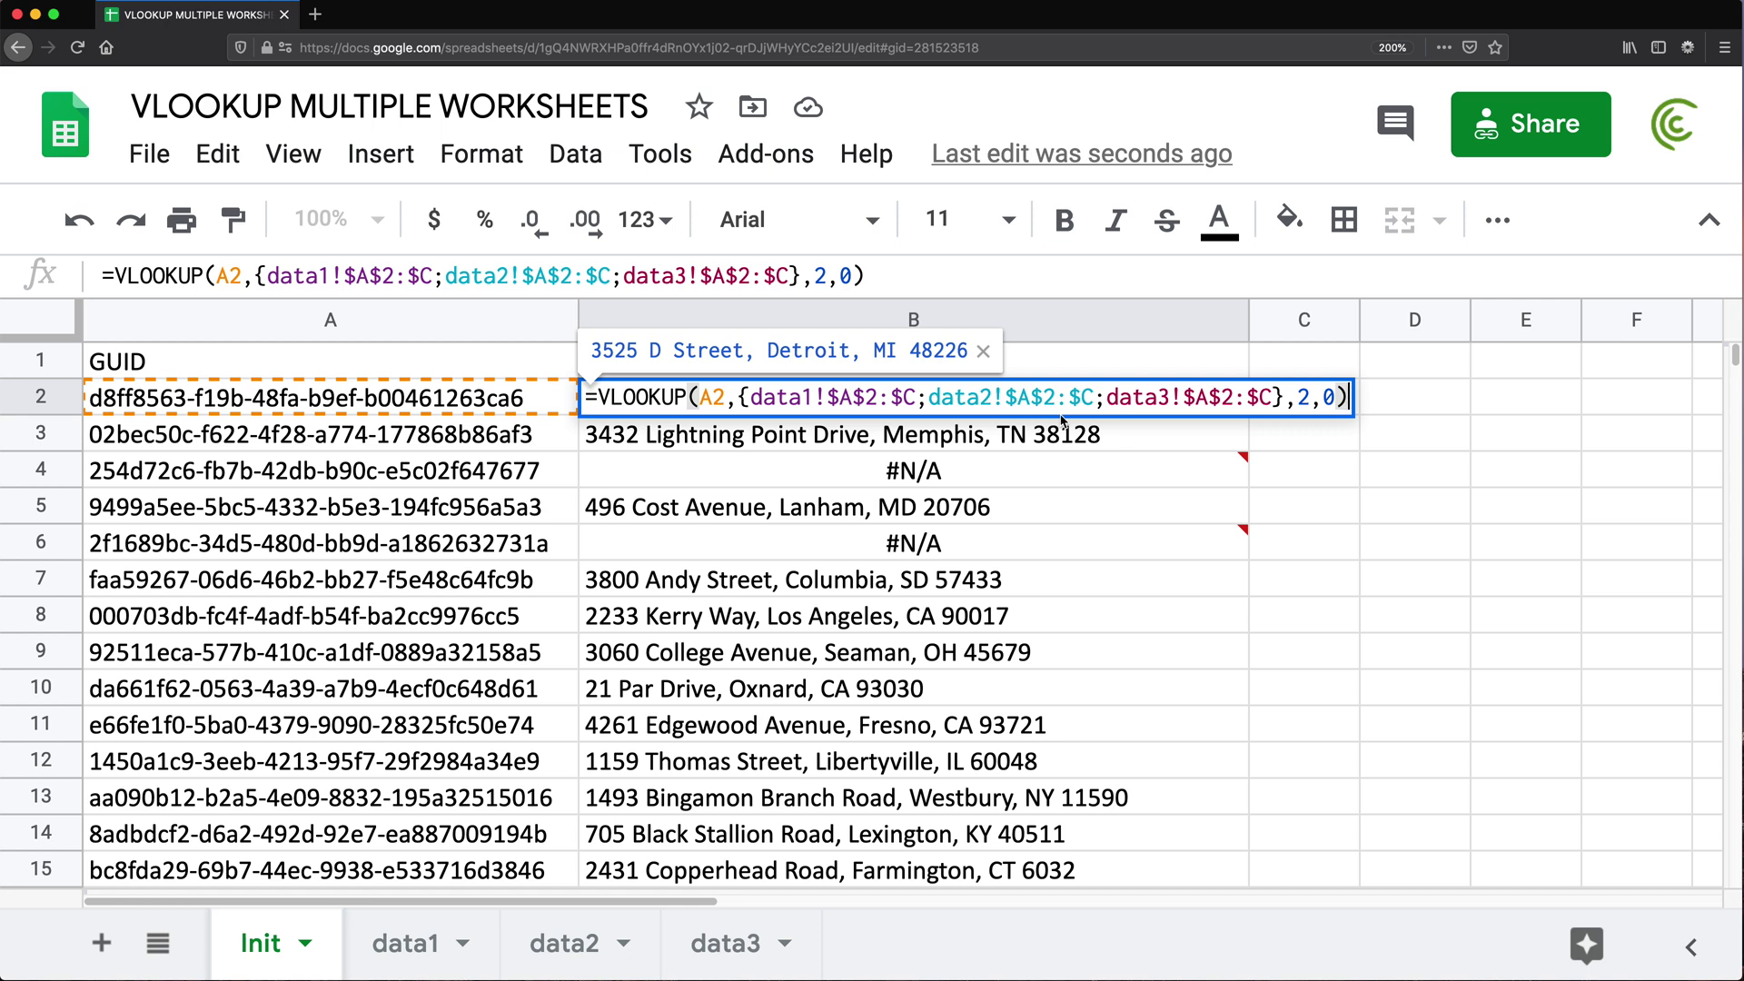
key(Return)
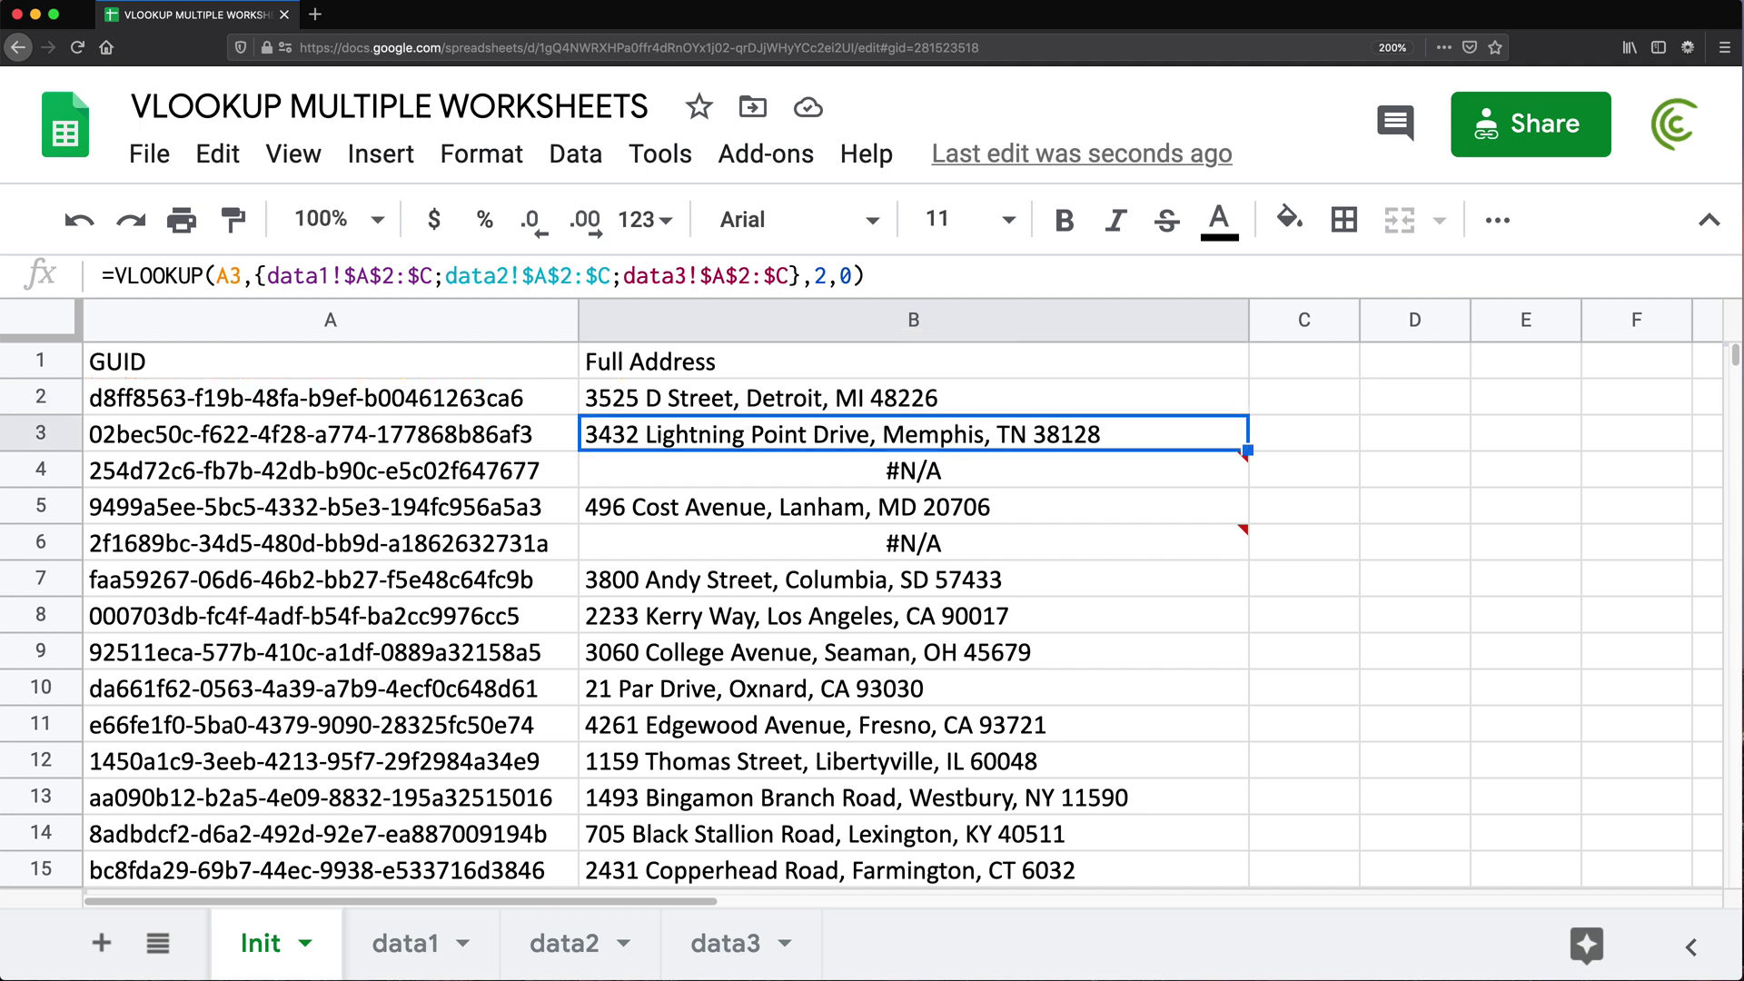
Step: Examine the GUID key column on the data1 sheet by selecting A2:A10
click(400, 942)
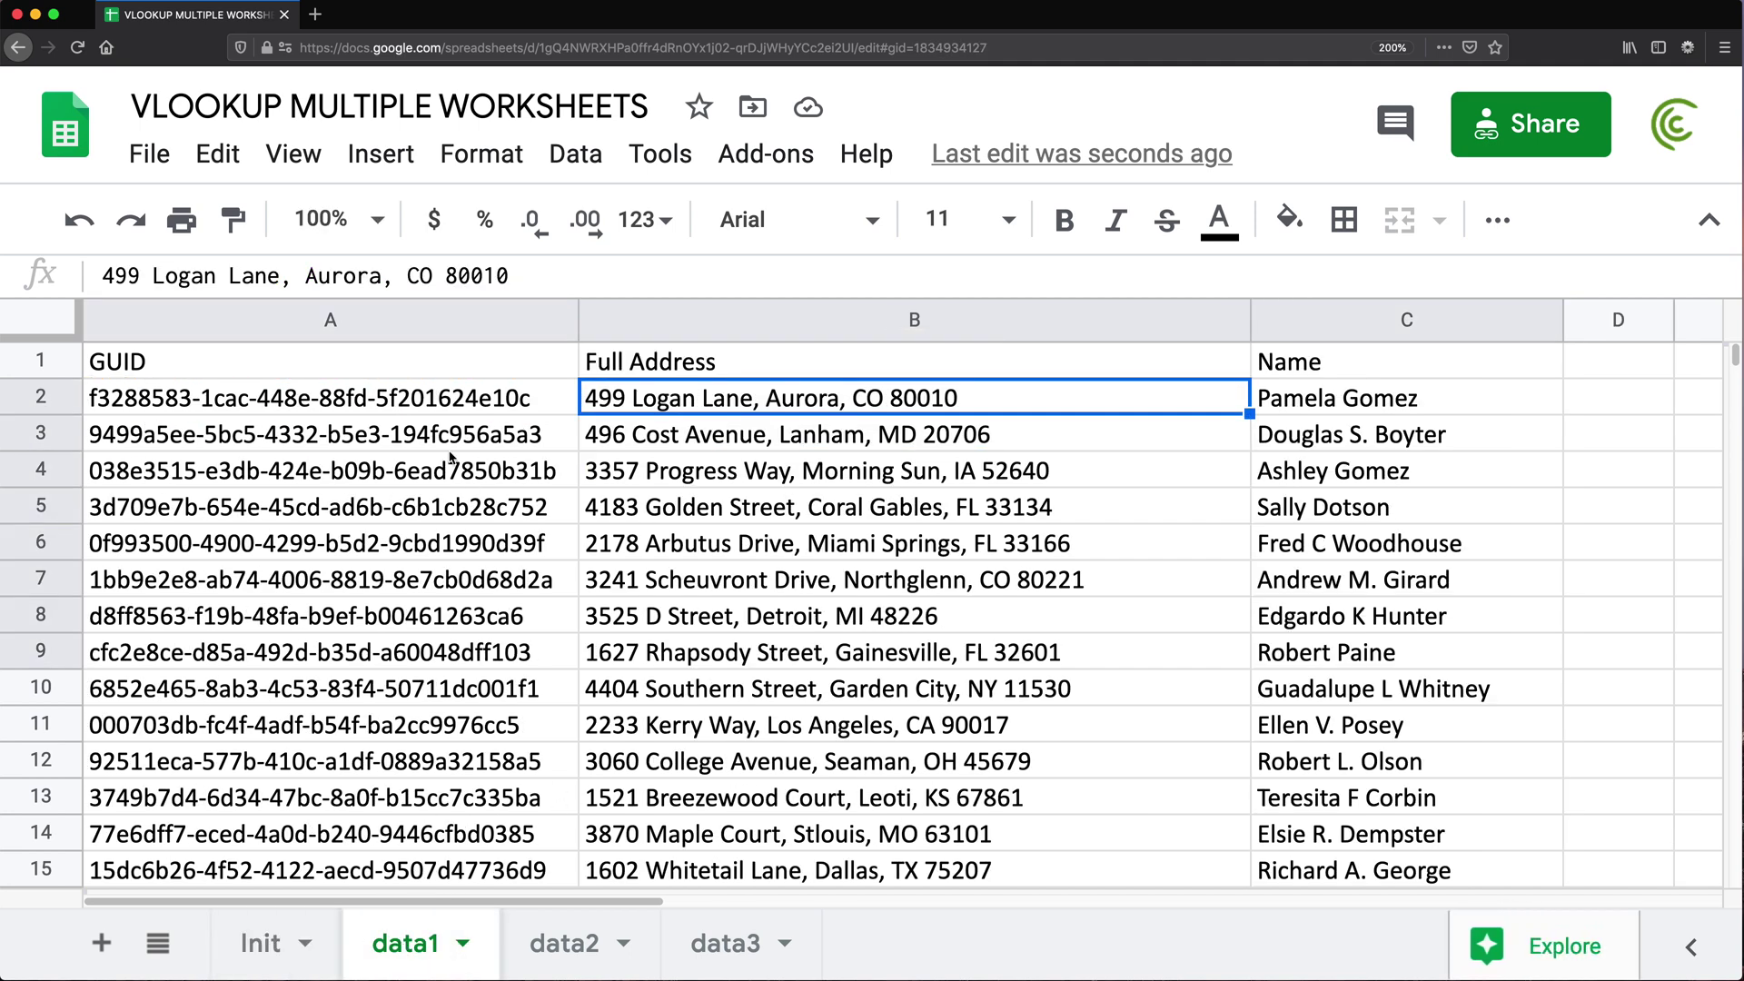
click(360, 400)
key(shift+Down)
key(shift+Down)
key(shift+Down)
key(shift+Down)
key(shift+Down)
key(shift+Down)
key(shift+Down)
key(shift+Down)
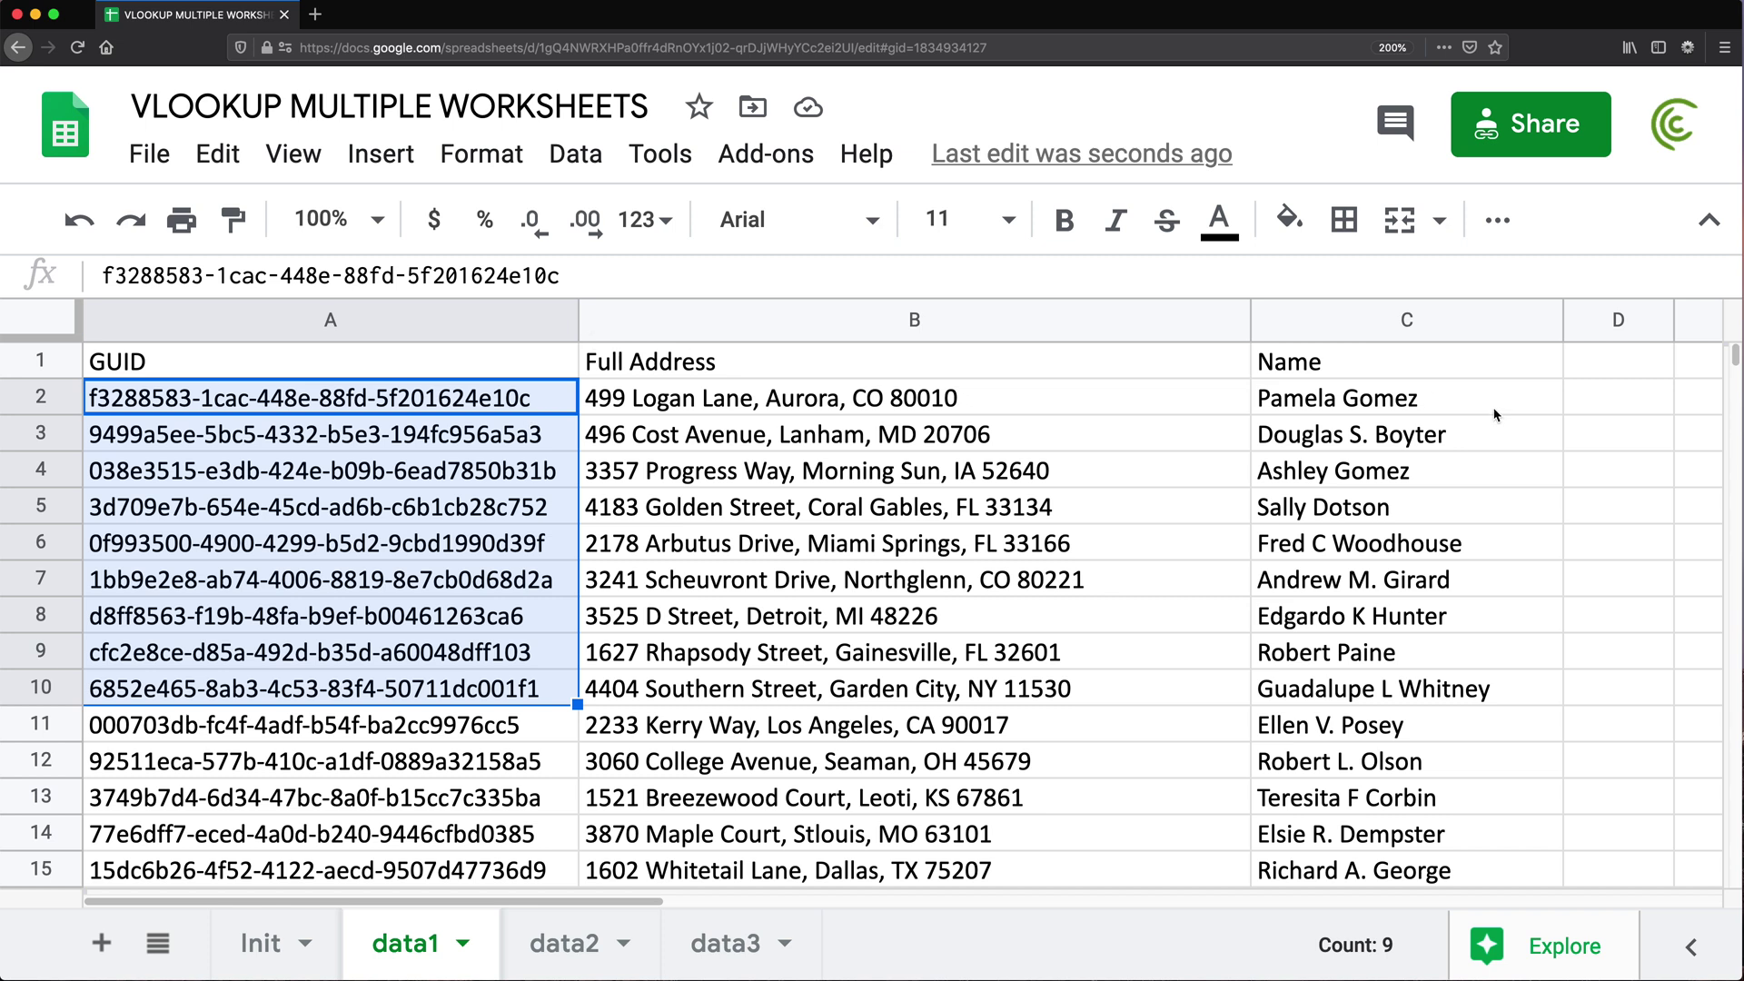
Step: Compare the column order of the GUID, Full Address and Name columns across the data1, data2 and data3 sheets
click(786, 511)
drag(388, 407, 1015, 399)
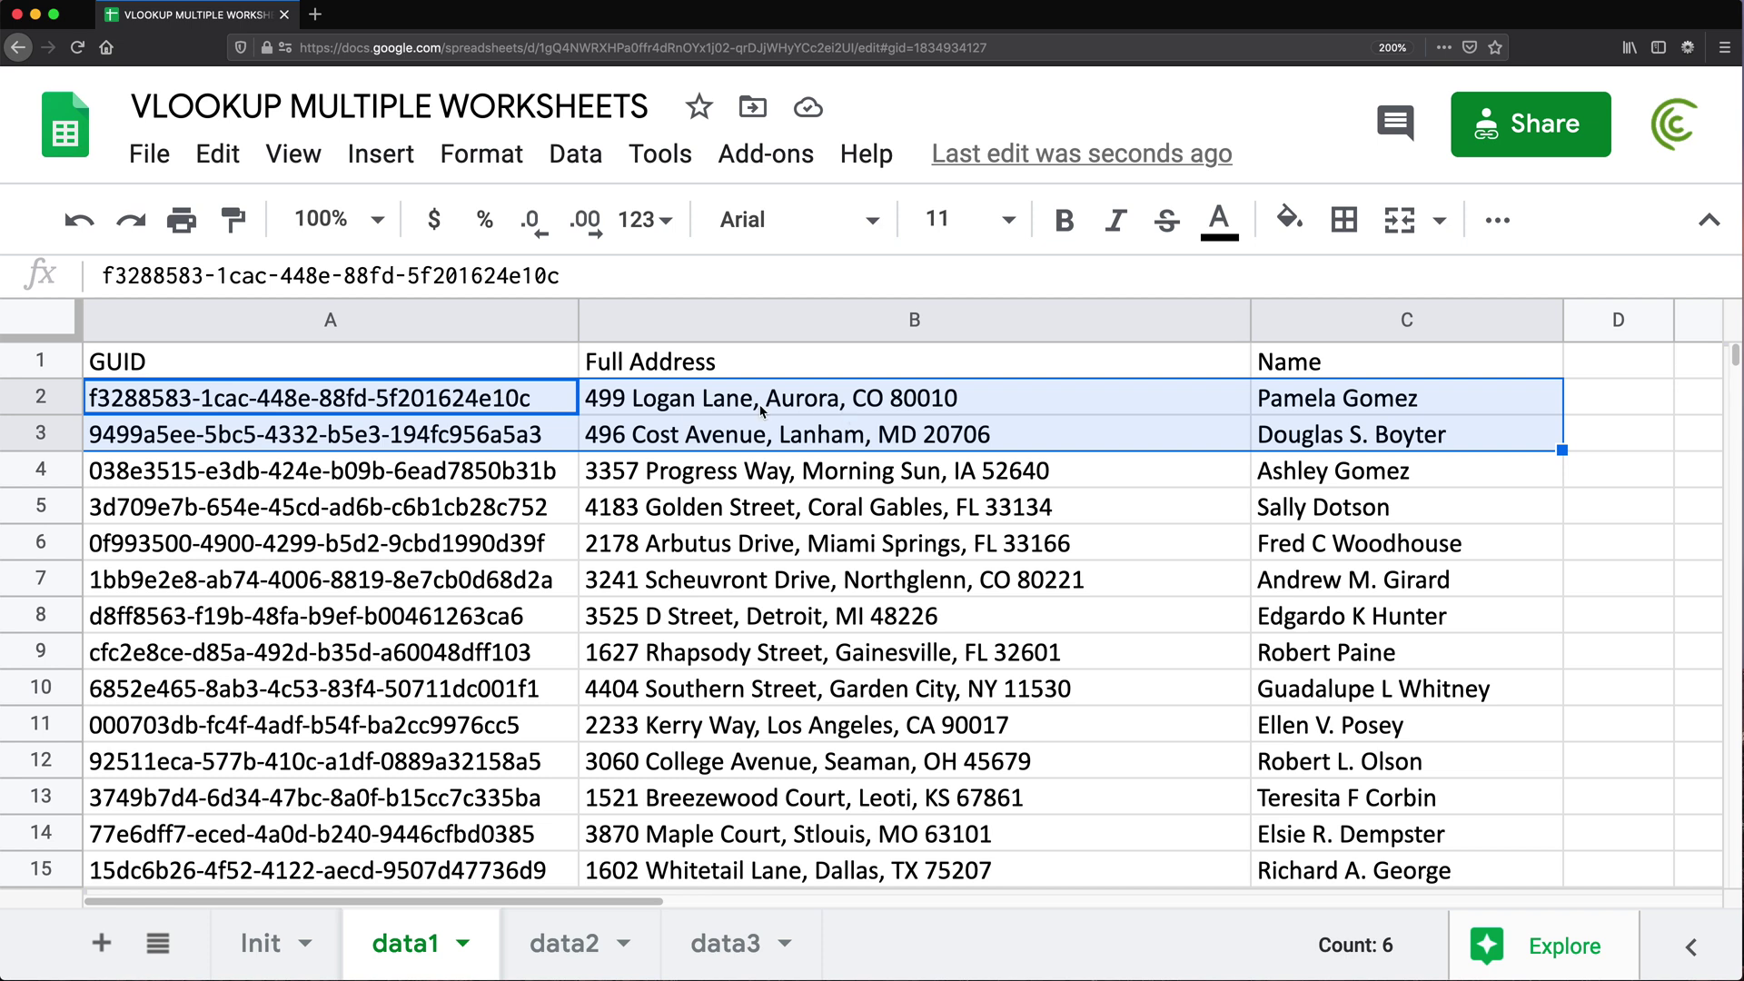
click(574, 944)
drag(331, 364, 1404, 386)
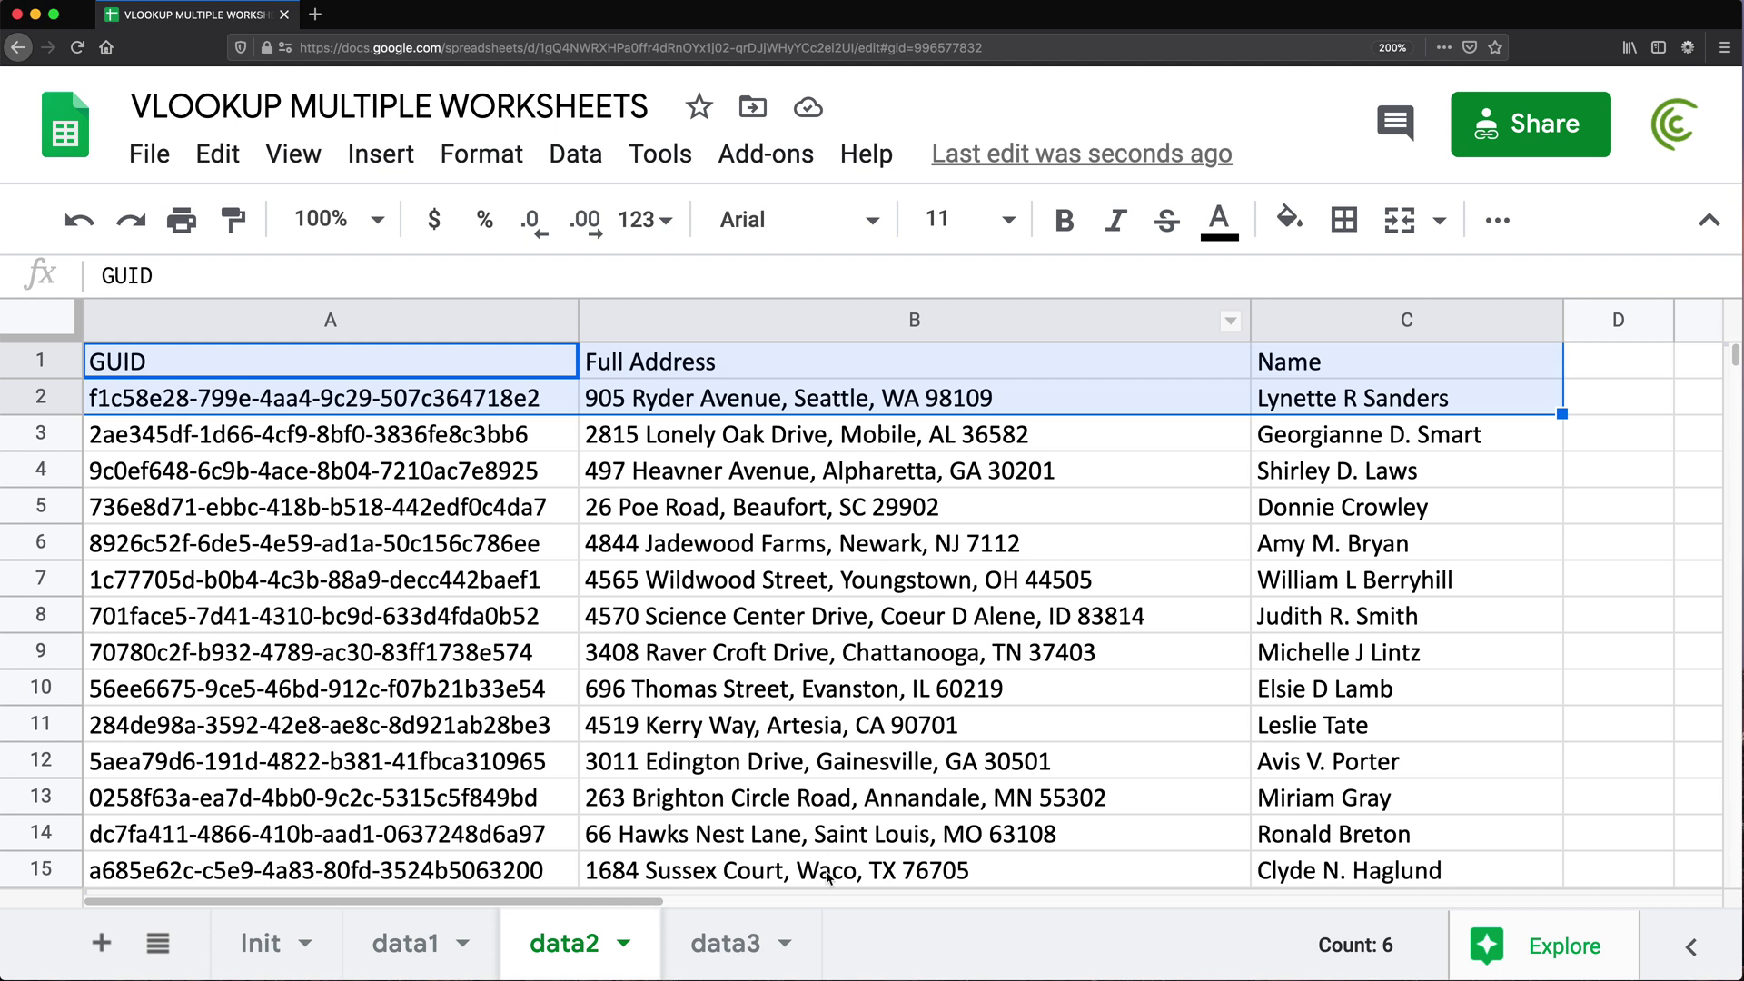
click(727, 945)
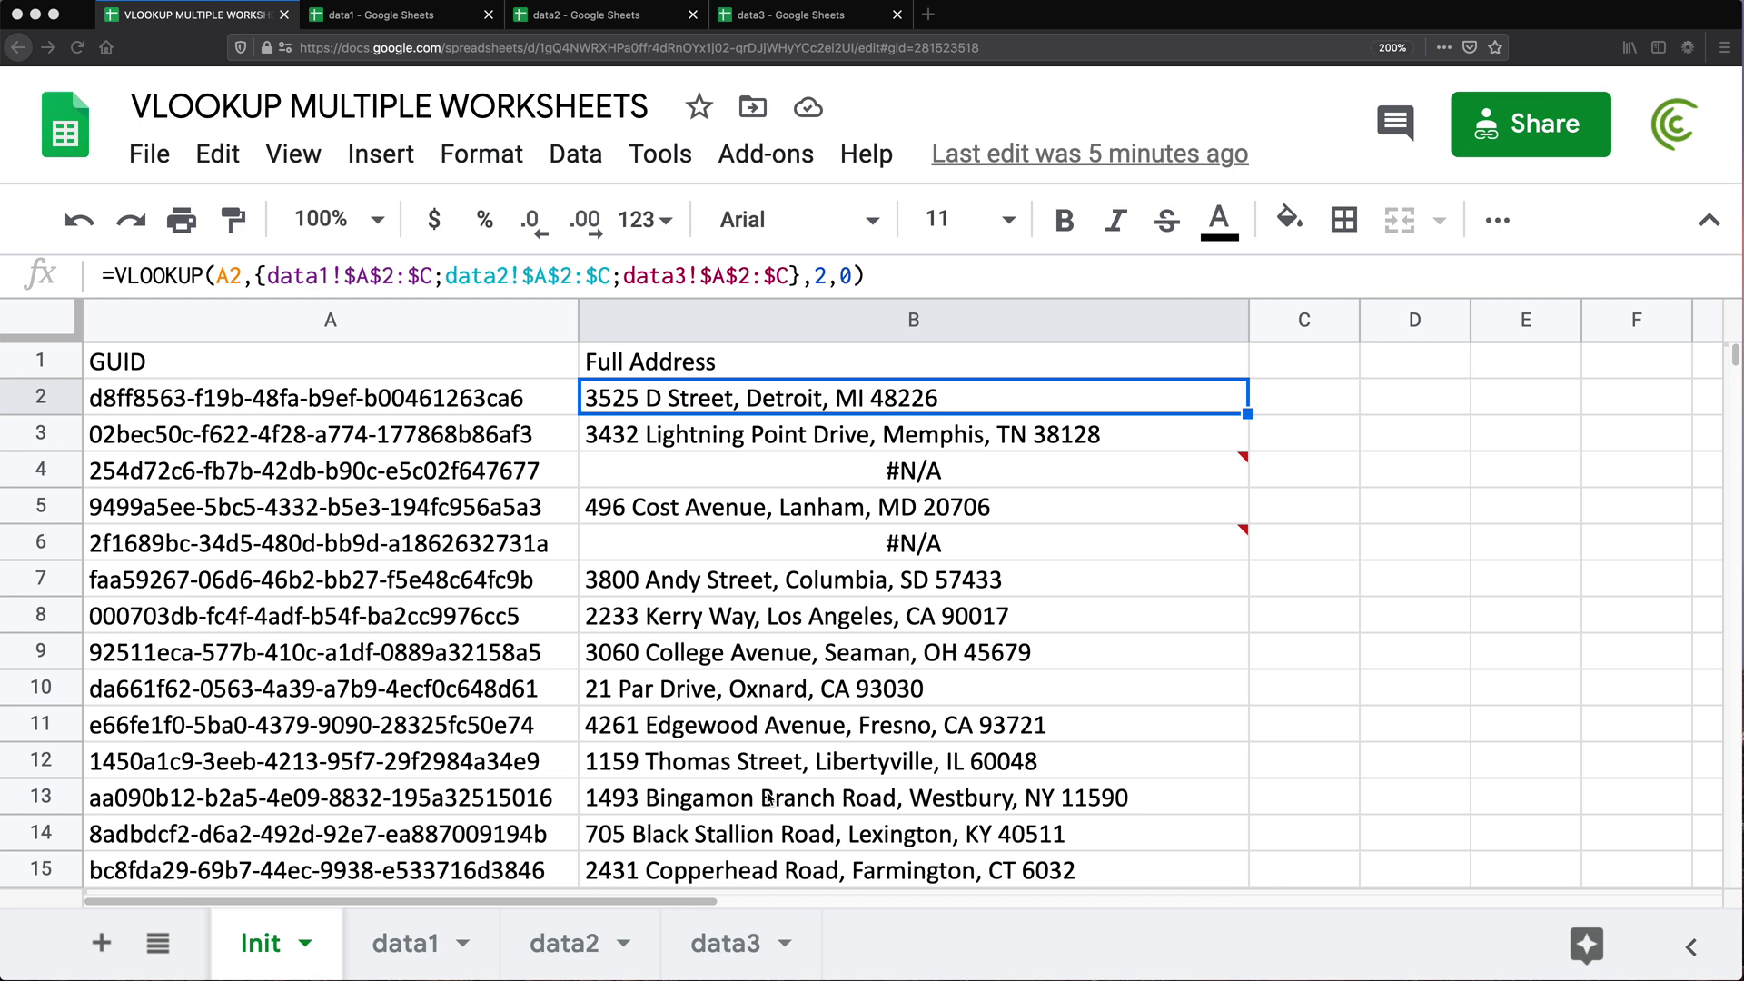
Step: Look through the data1, data2 and data3 sheets once more and return to the GUID header on Init
click(405, 947)
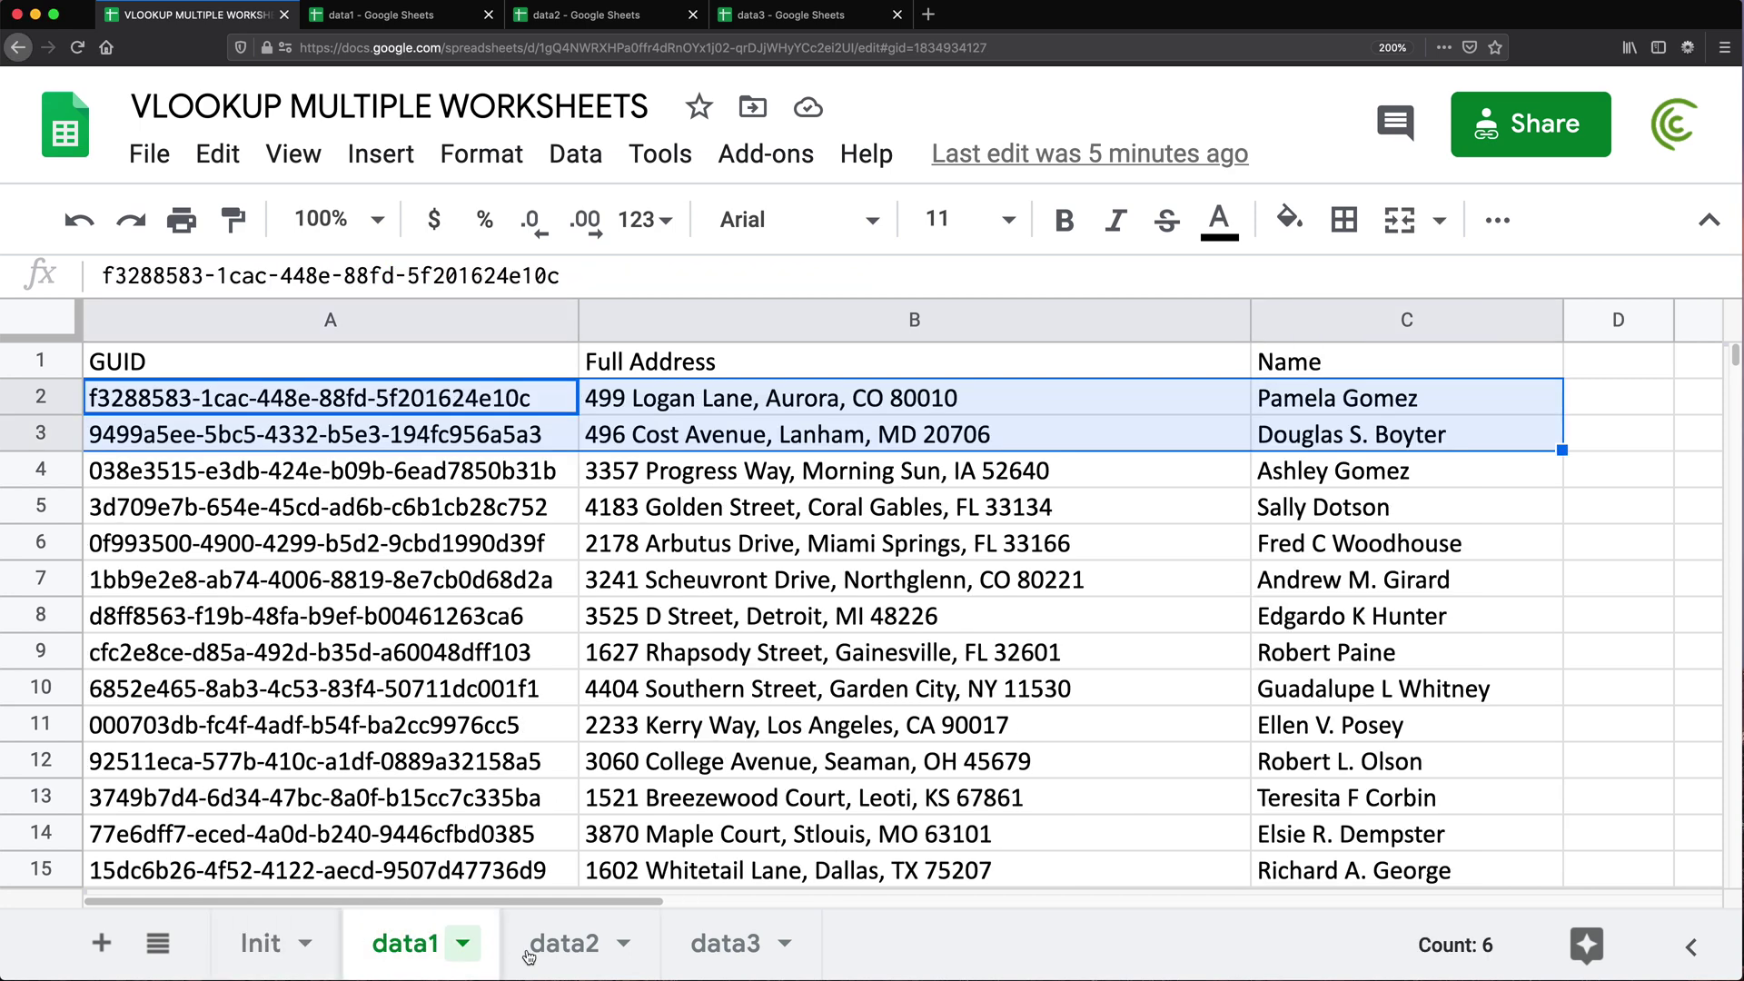
click(564, 945)
click(726, 945)
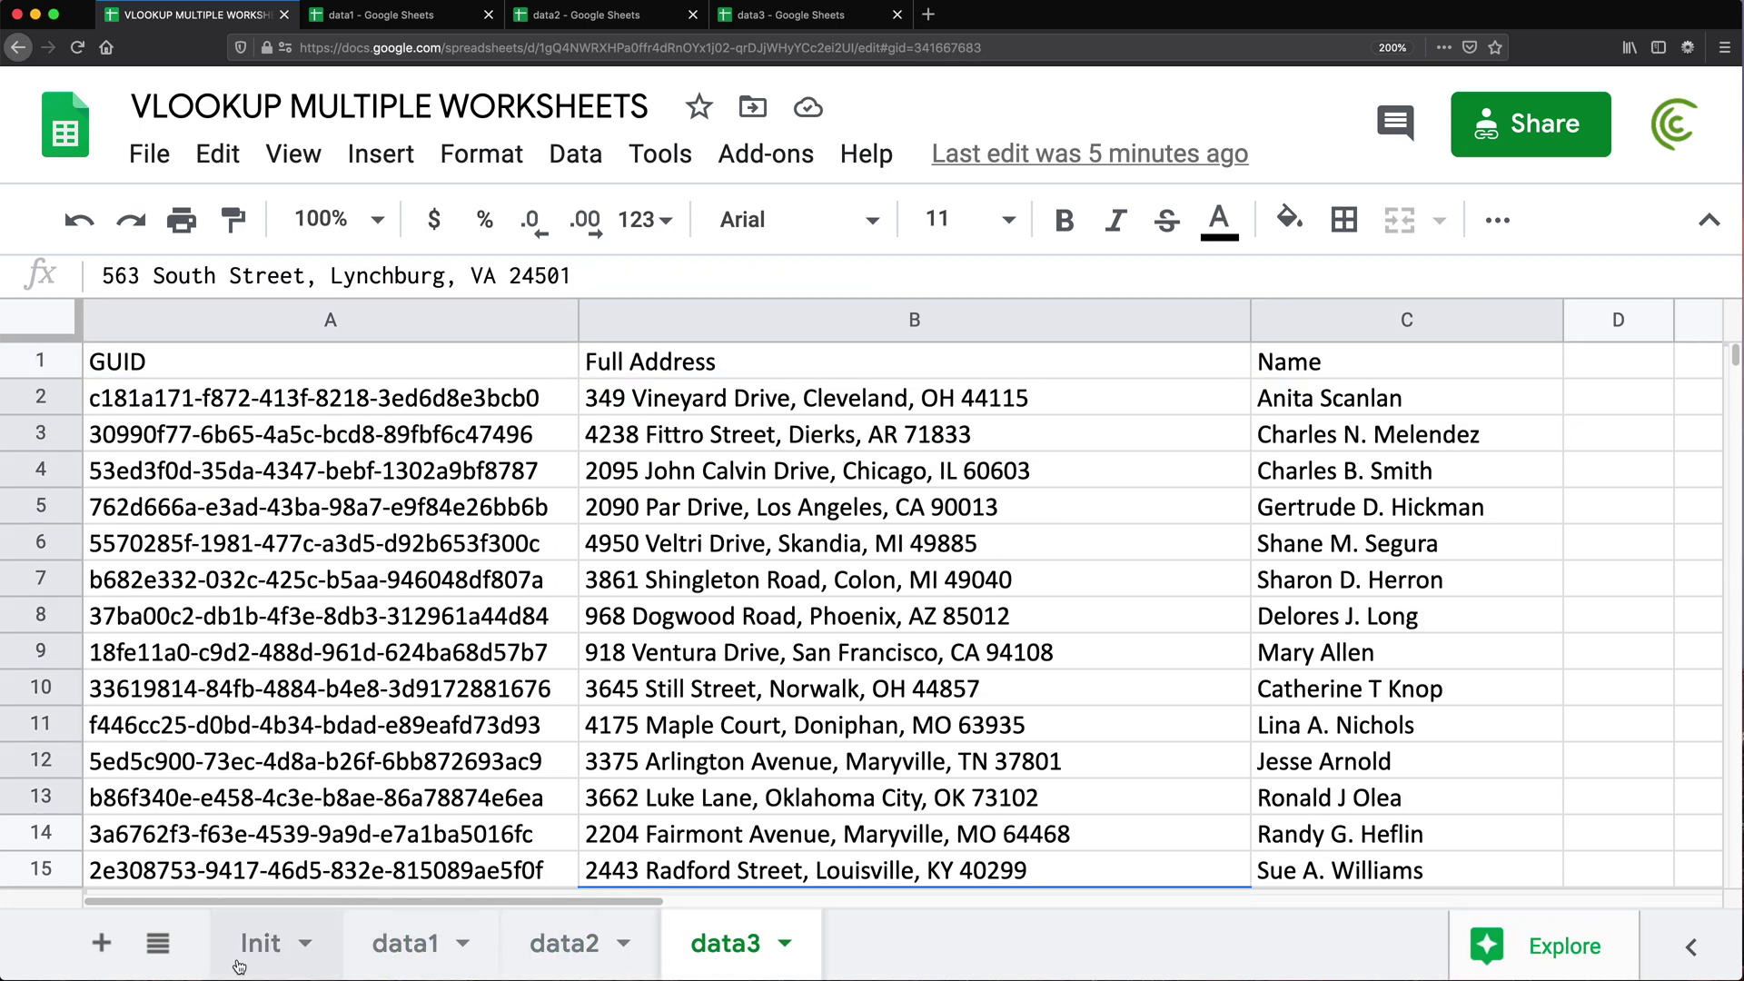
click(263, 945)
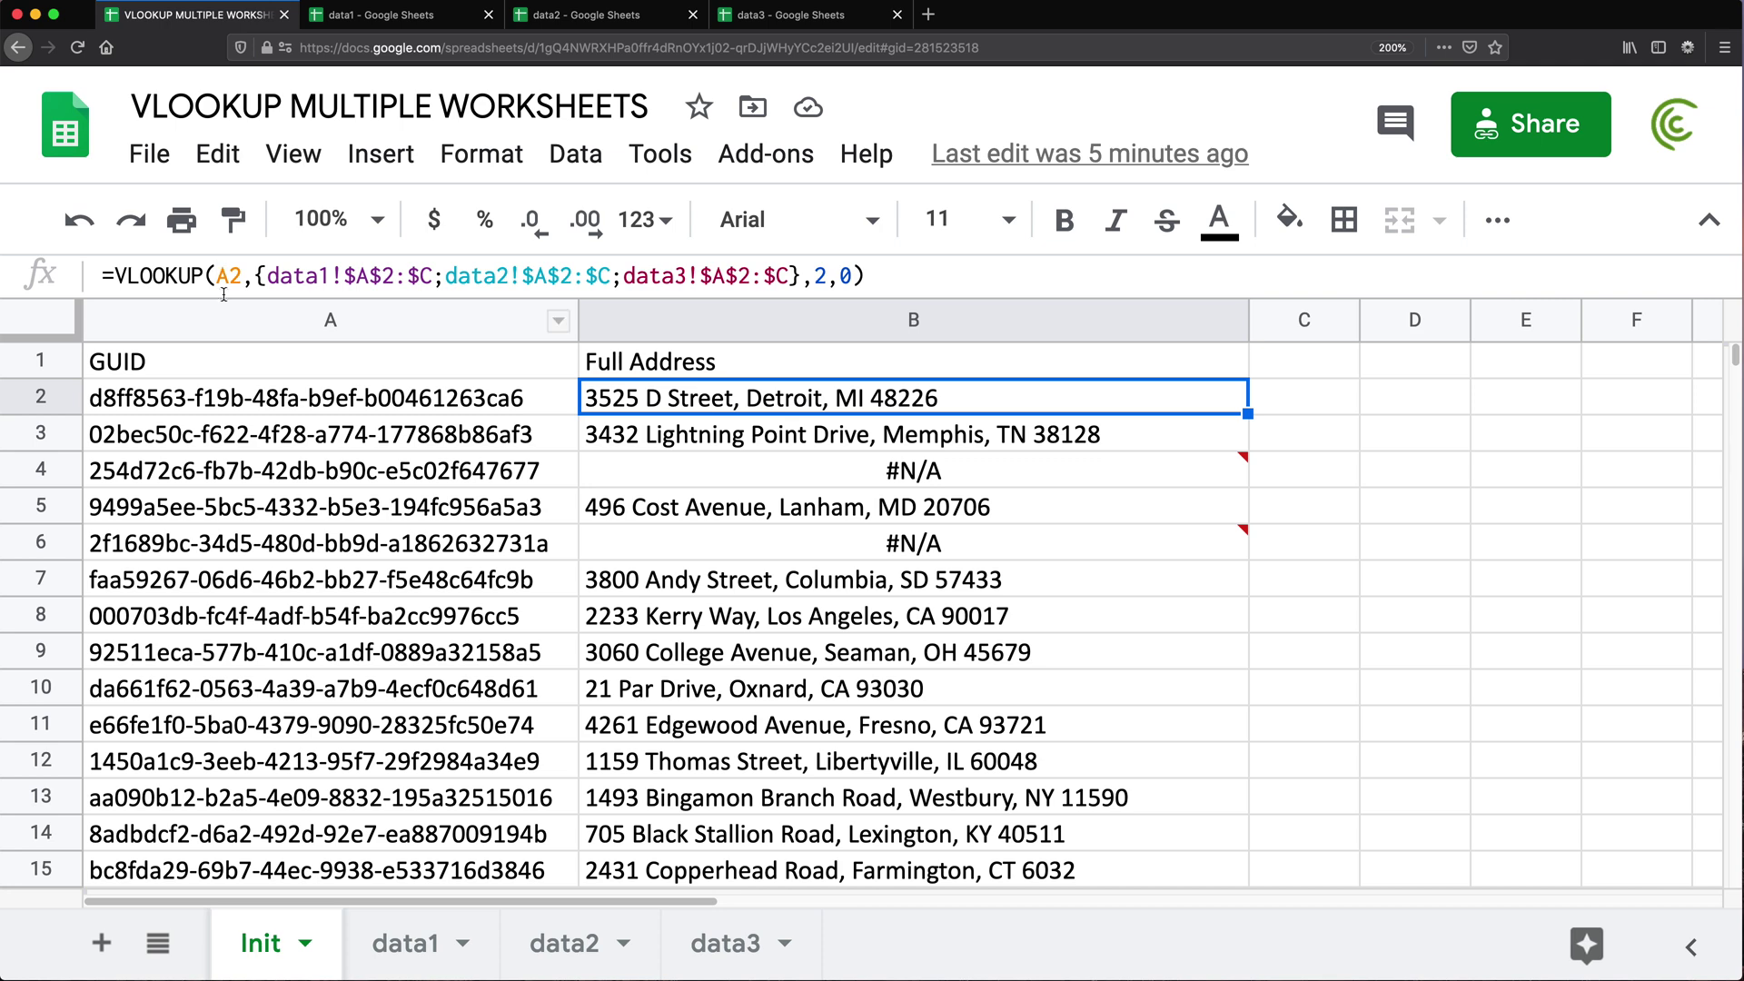
click(231, 365)
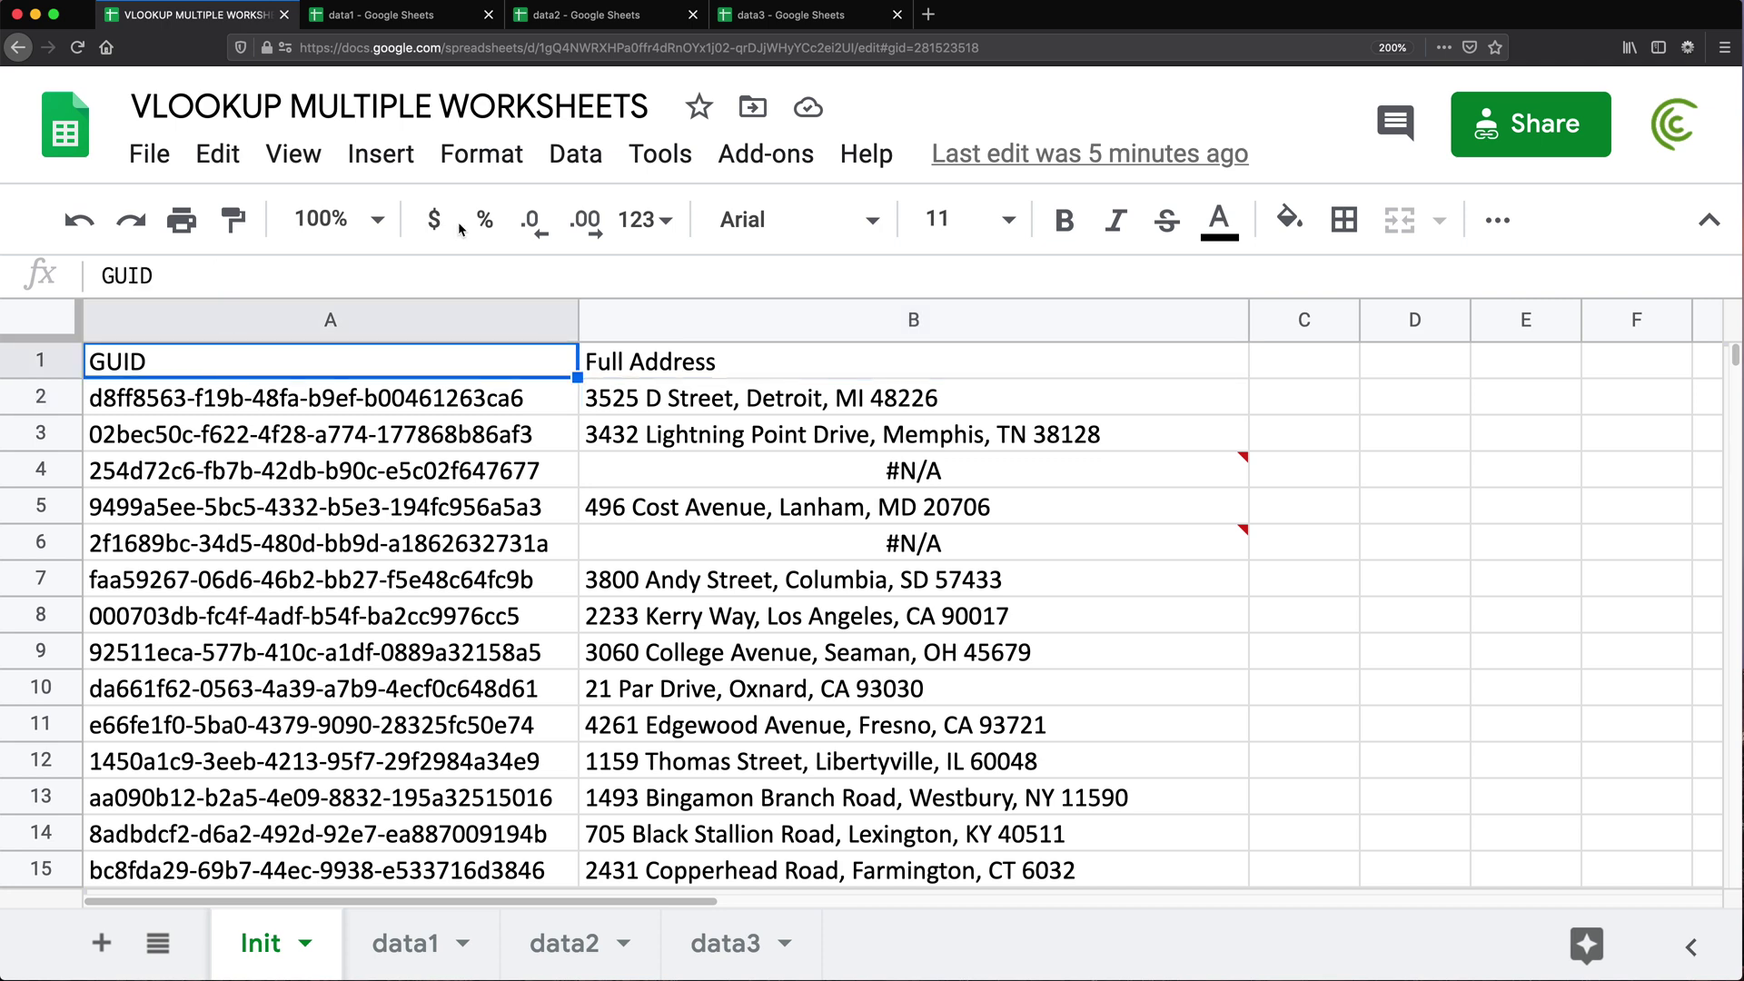
Step: Look through the separate data1, data2 and data3 spreadsheets, checking each file's contents and sheet name
click(389, 15)
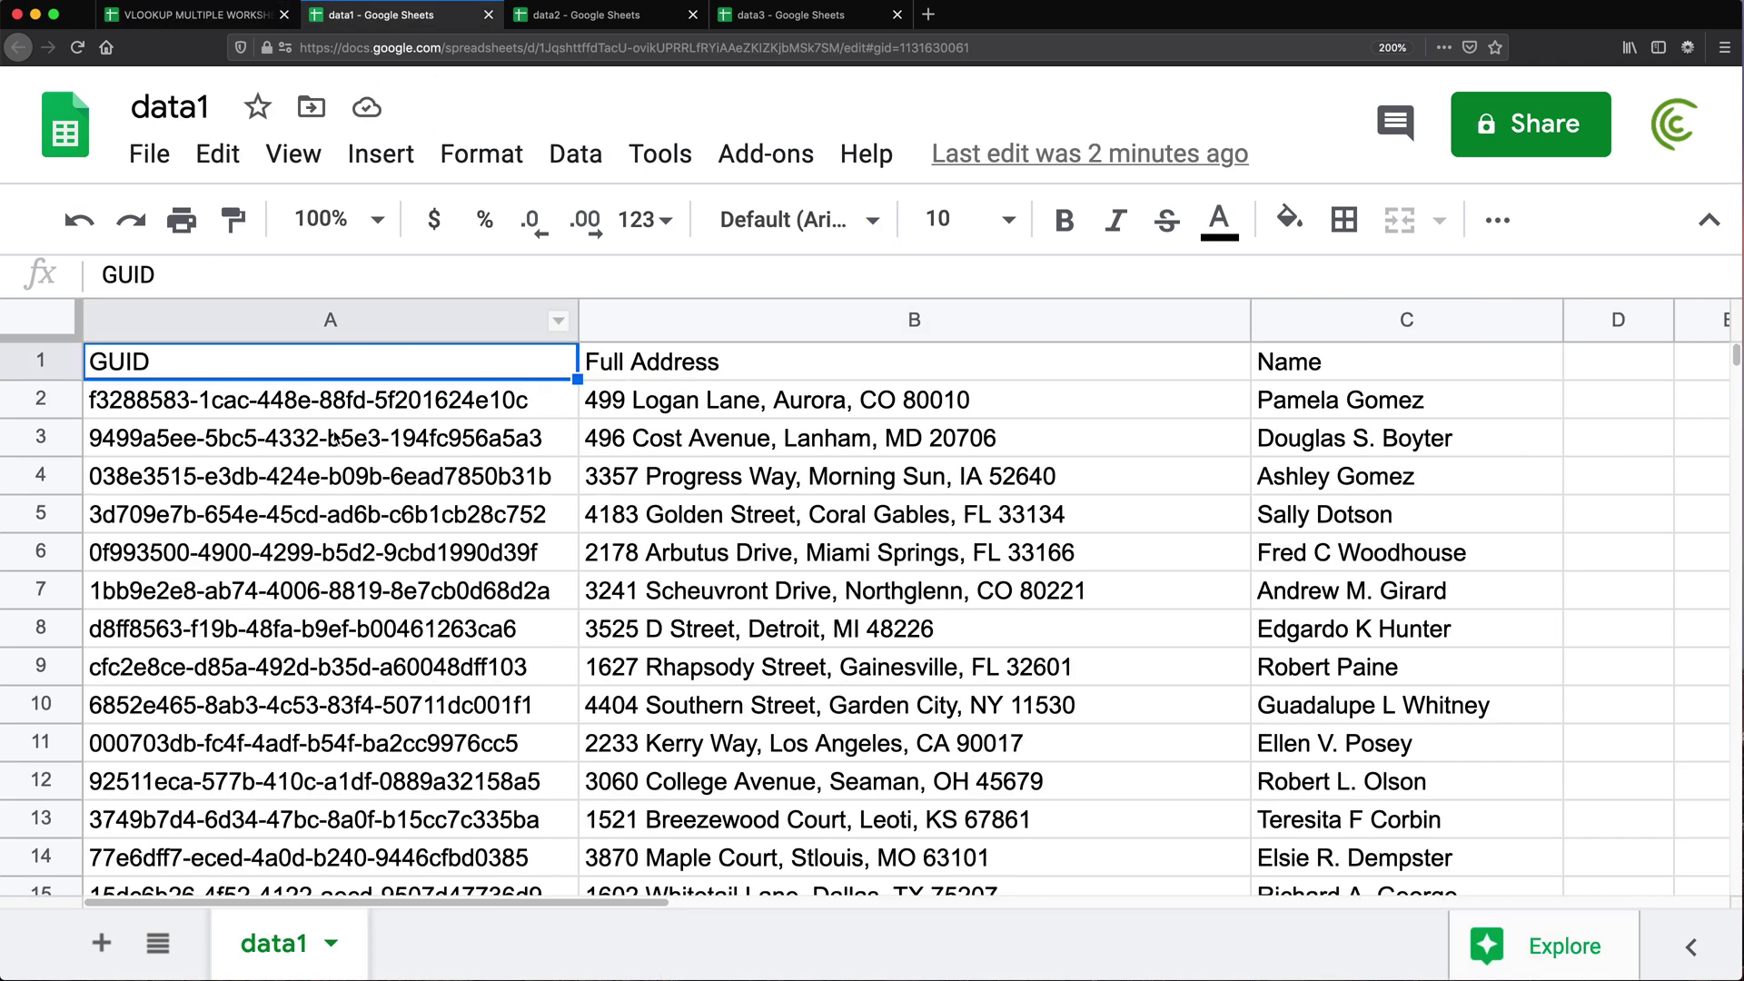
click(613, 25)
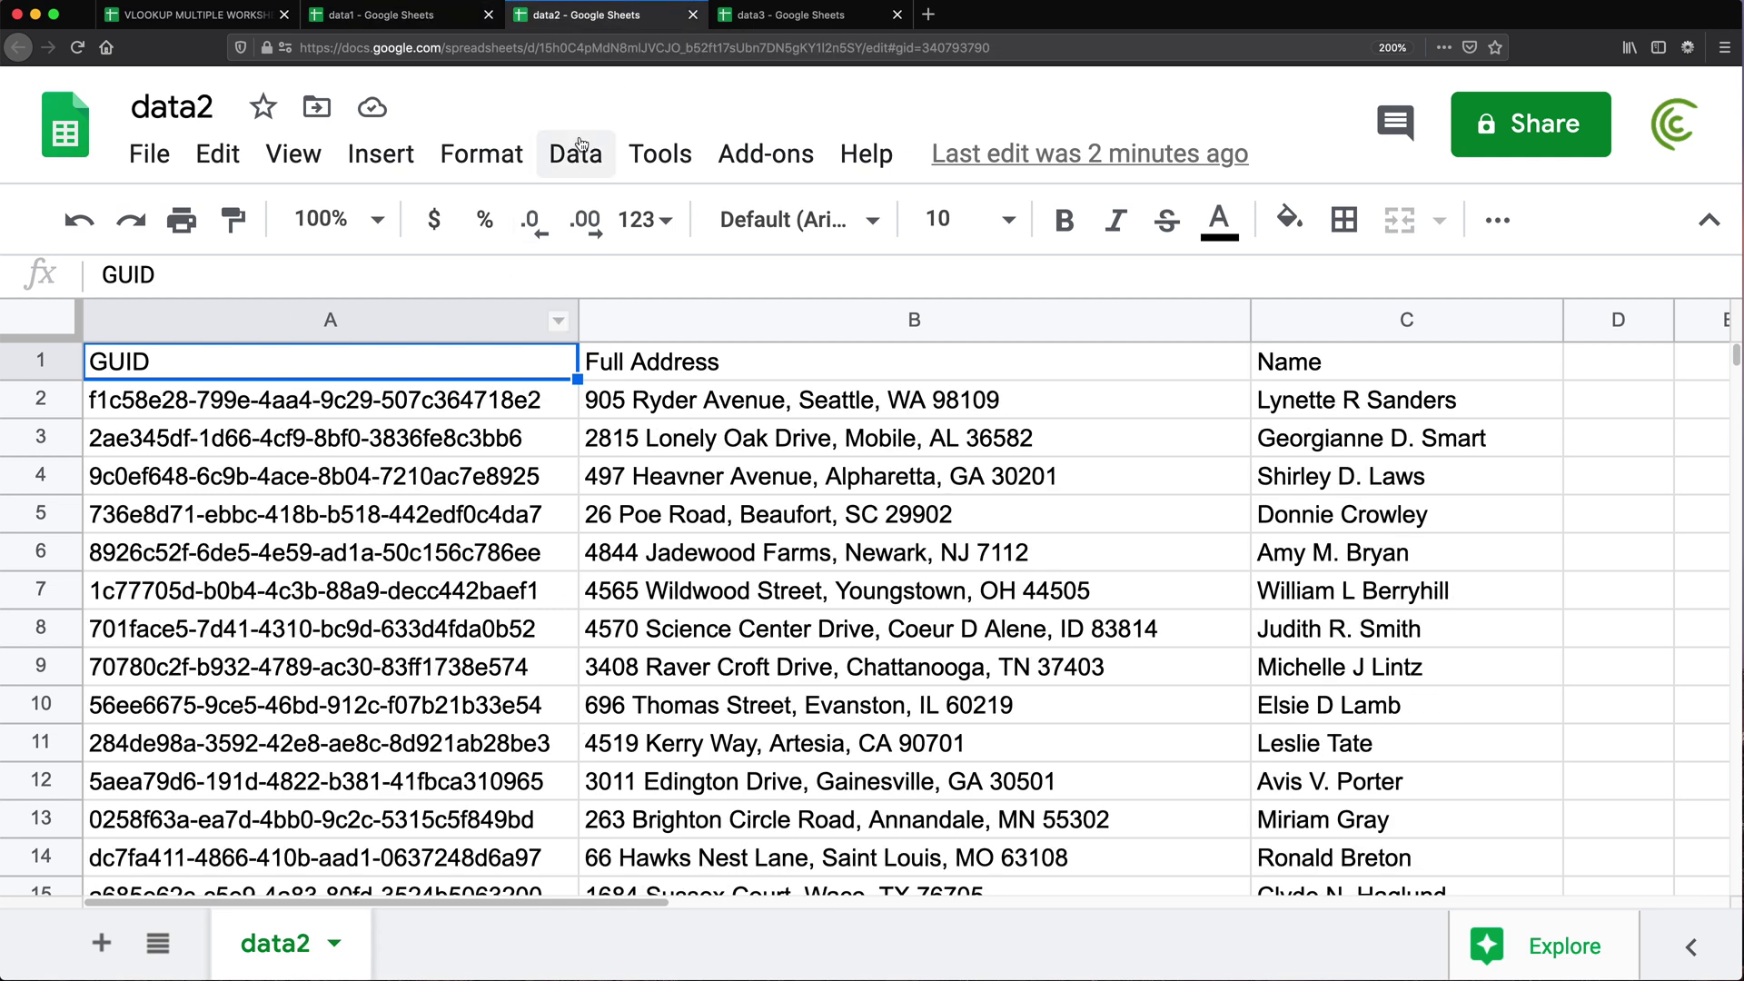
click(781, 16)
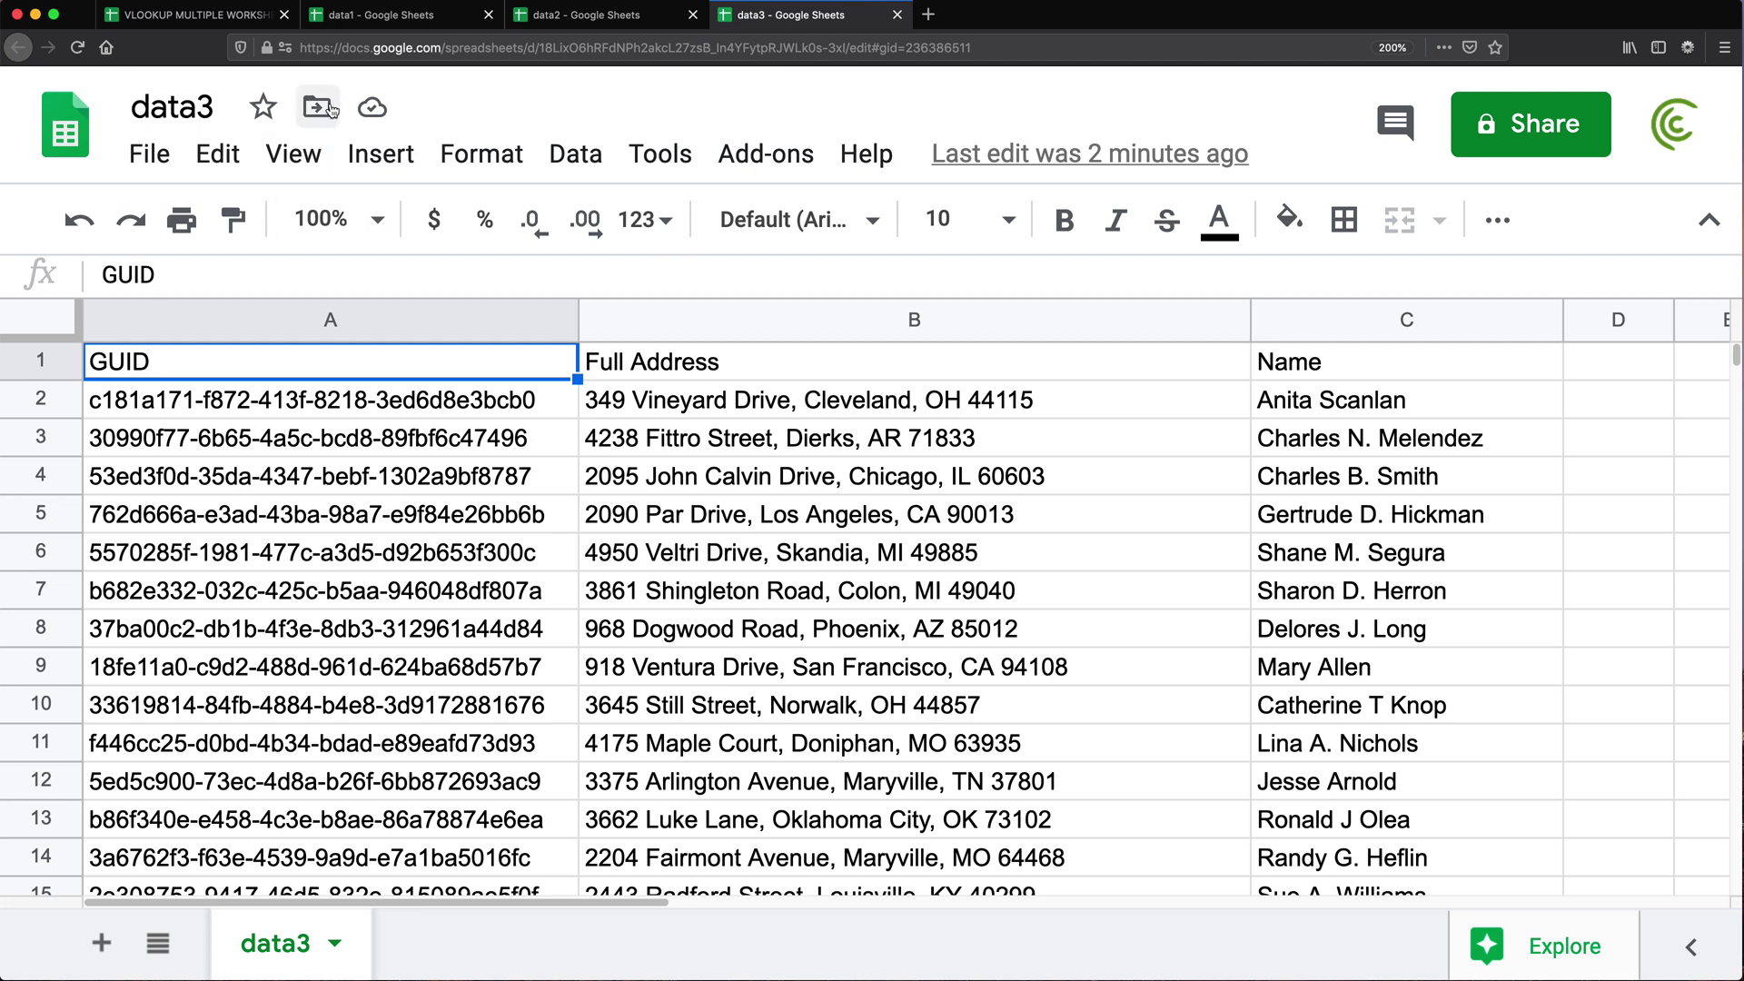
click(361, 25)
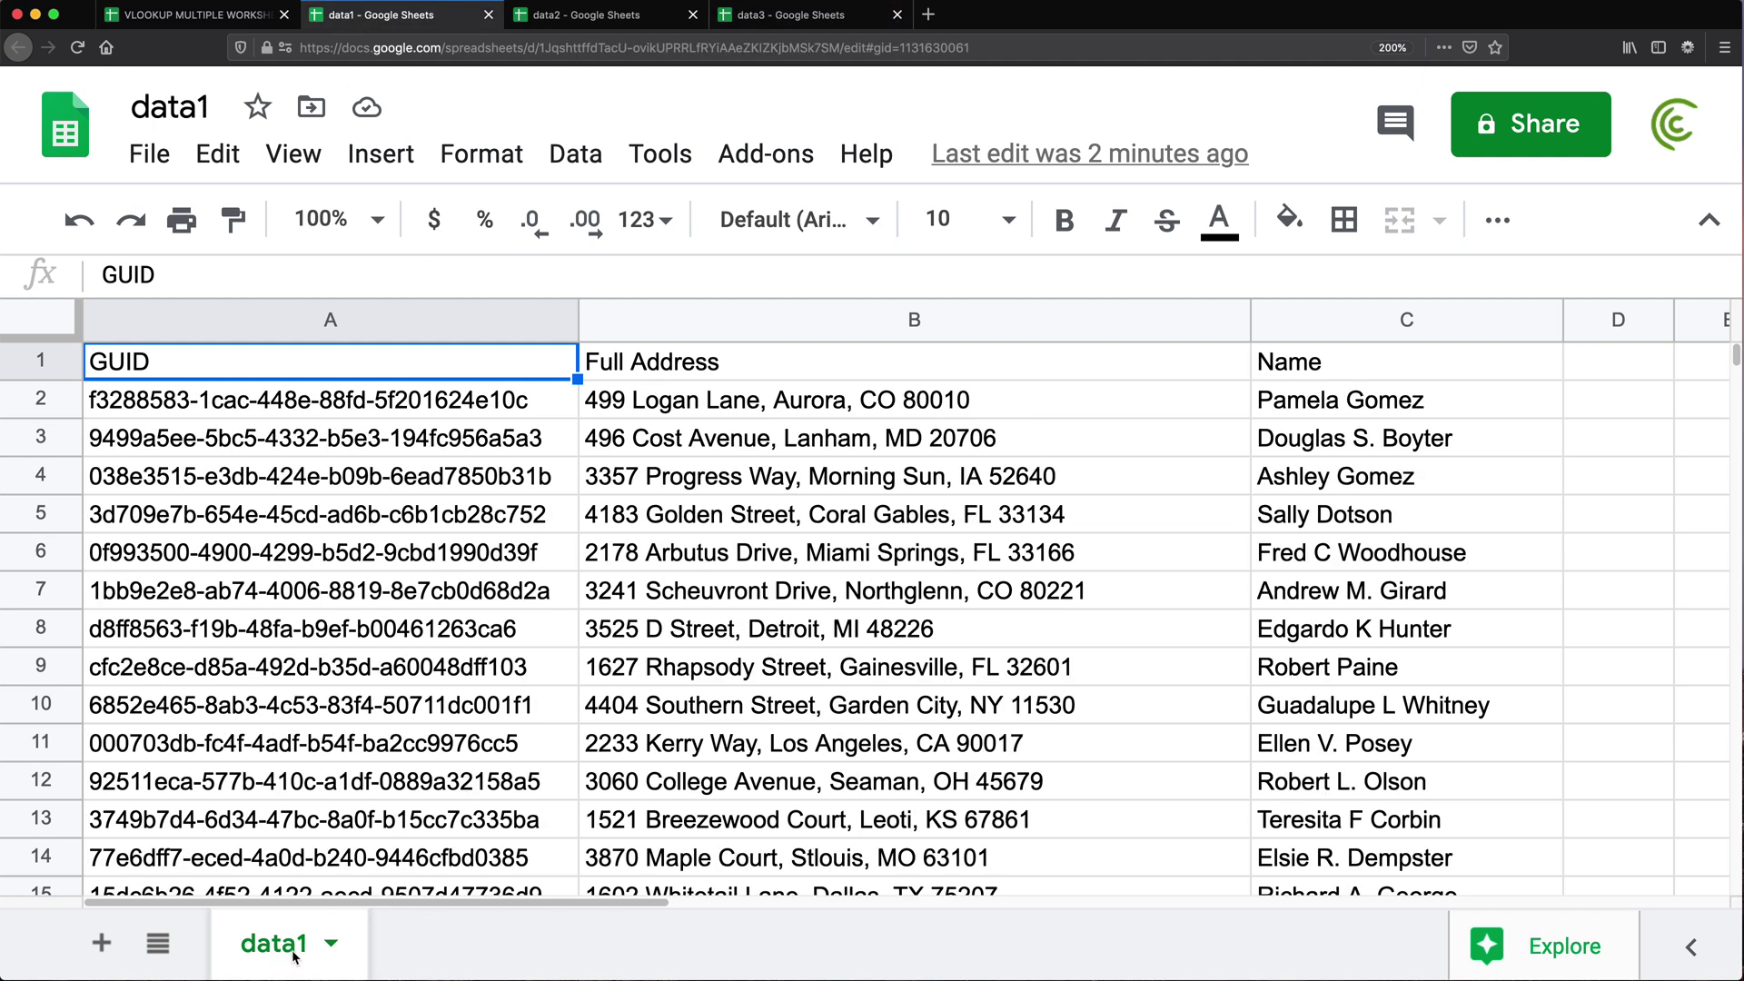
click(623, 13)
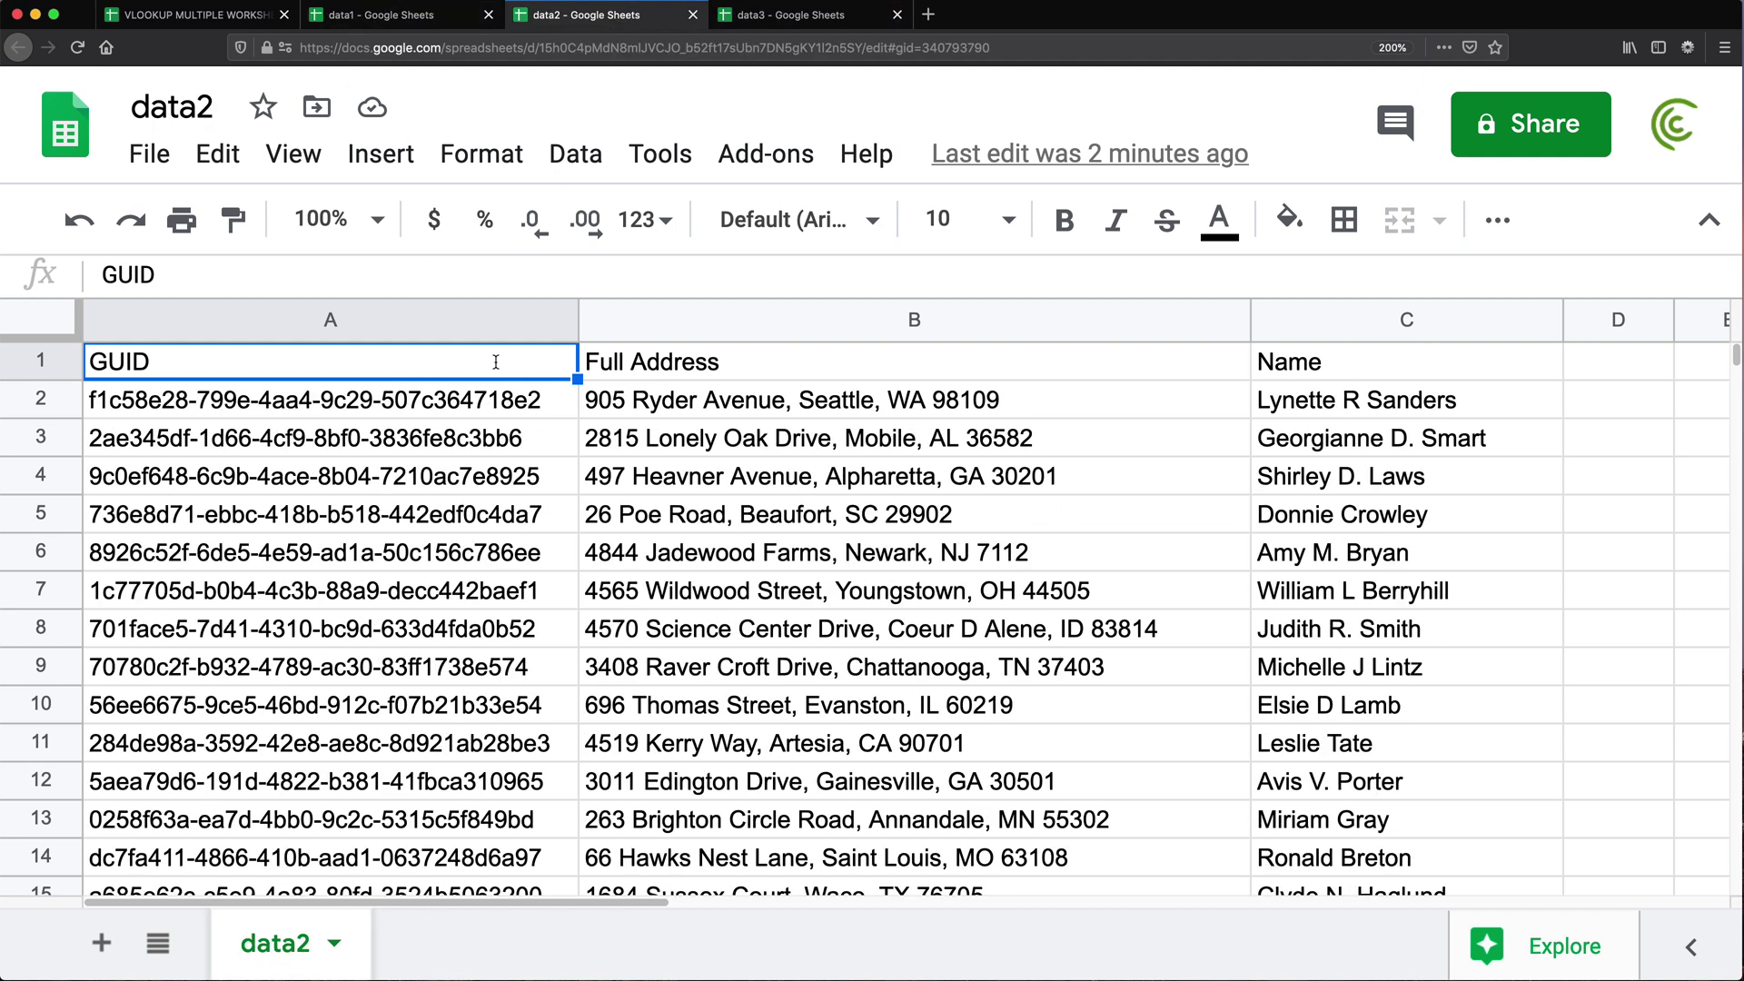
click(799, 15)
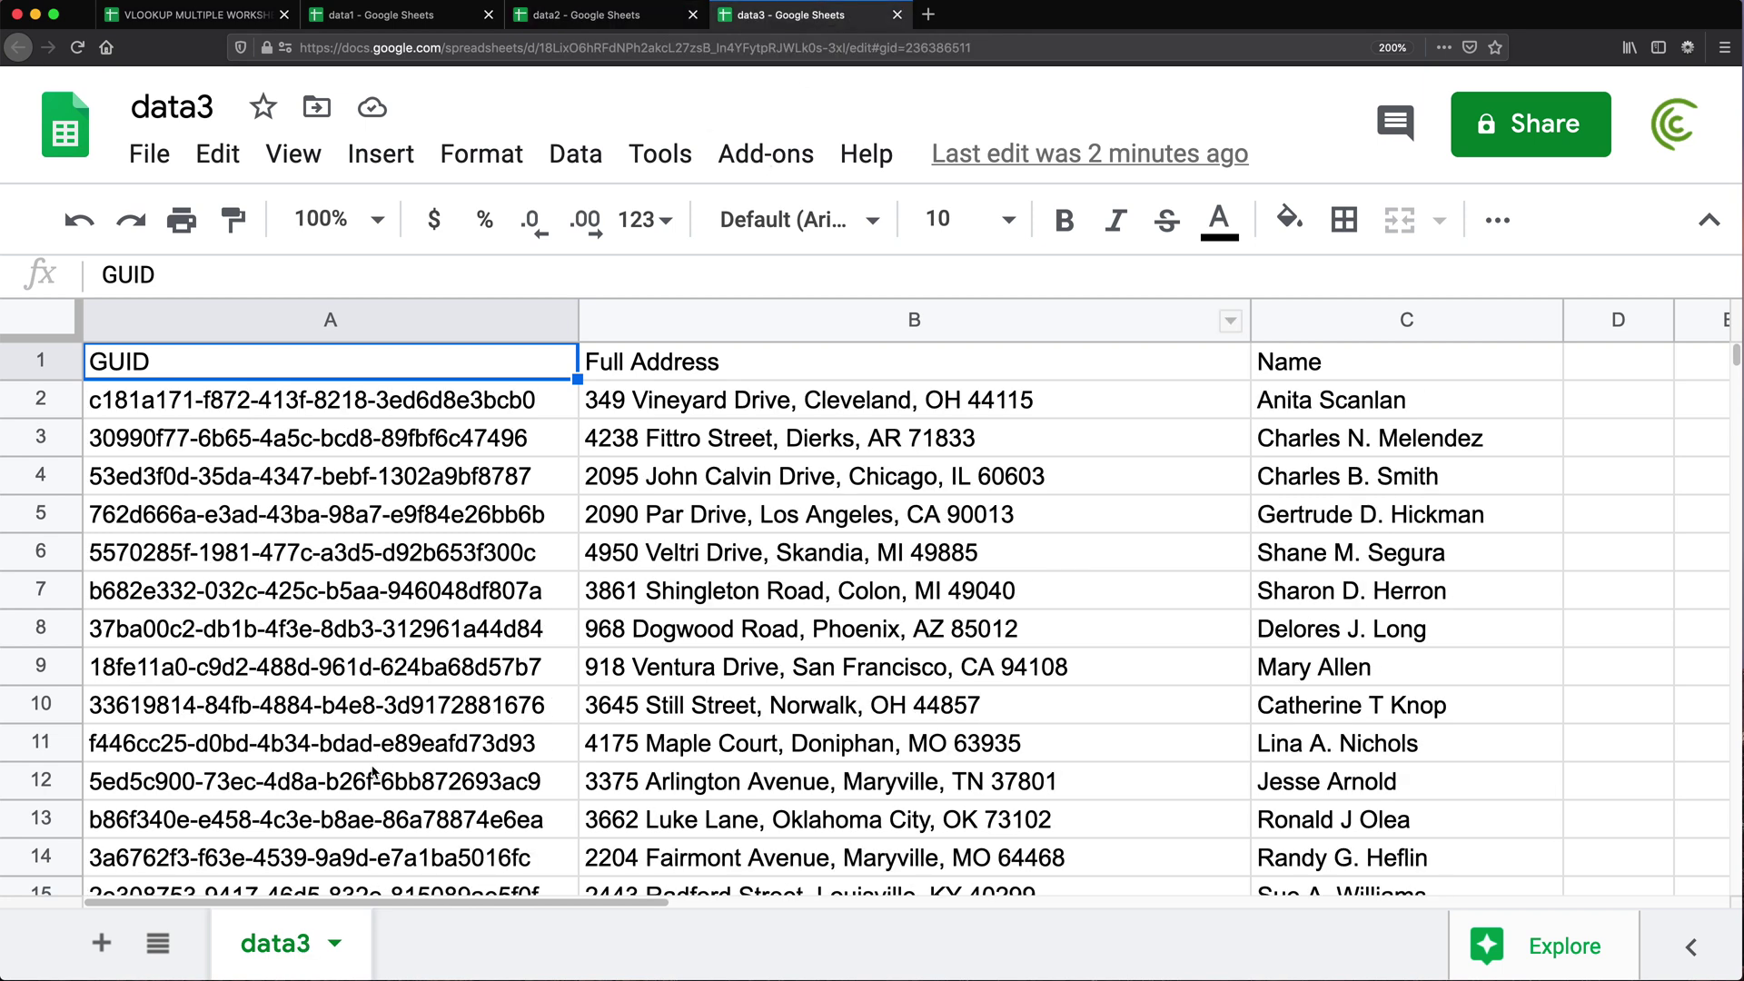
Step: Rename the sheet in the separate data1 spreadsheet as data
click(356, 15)
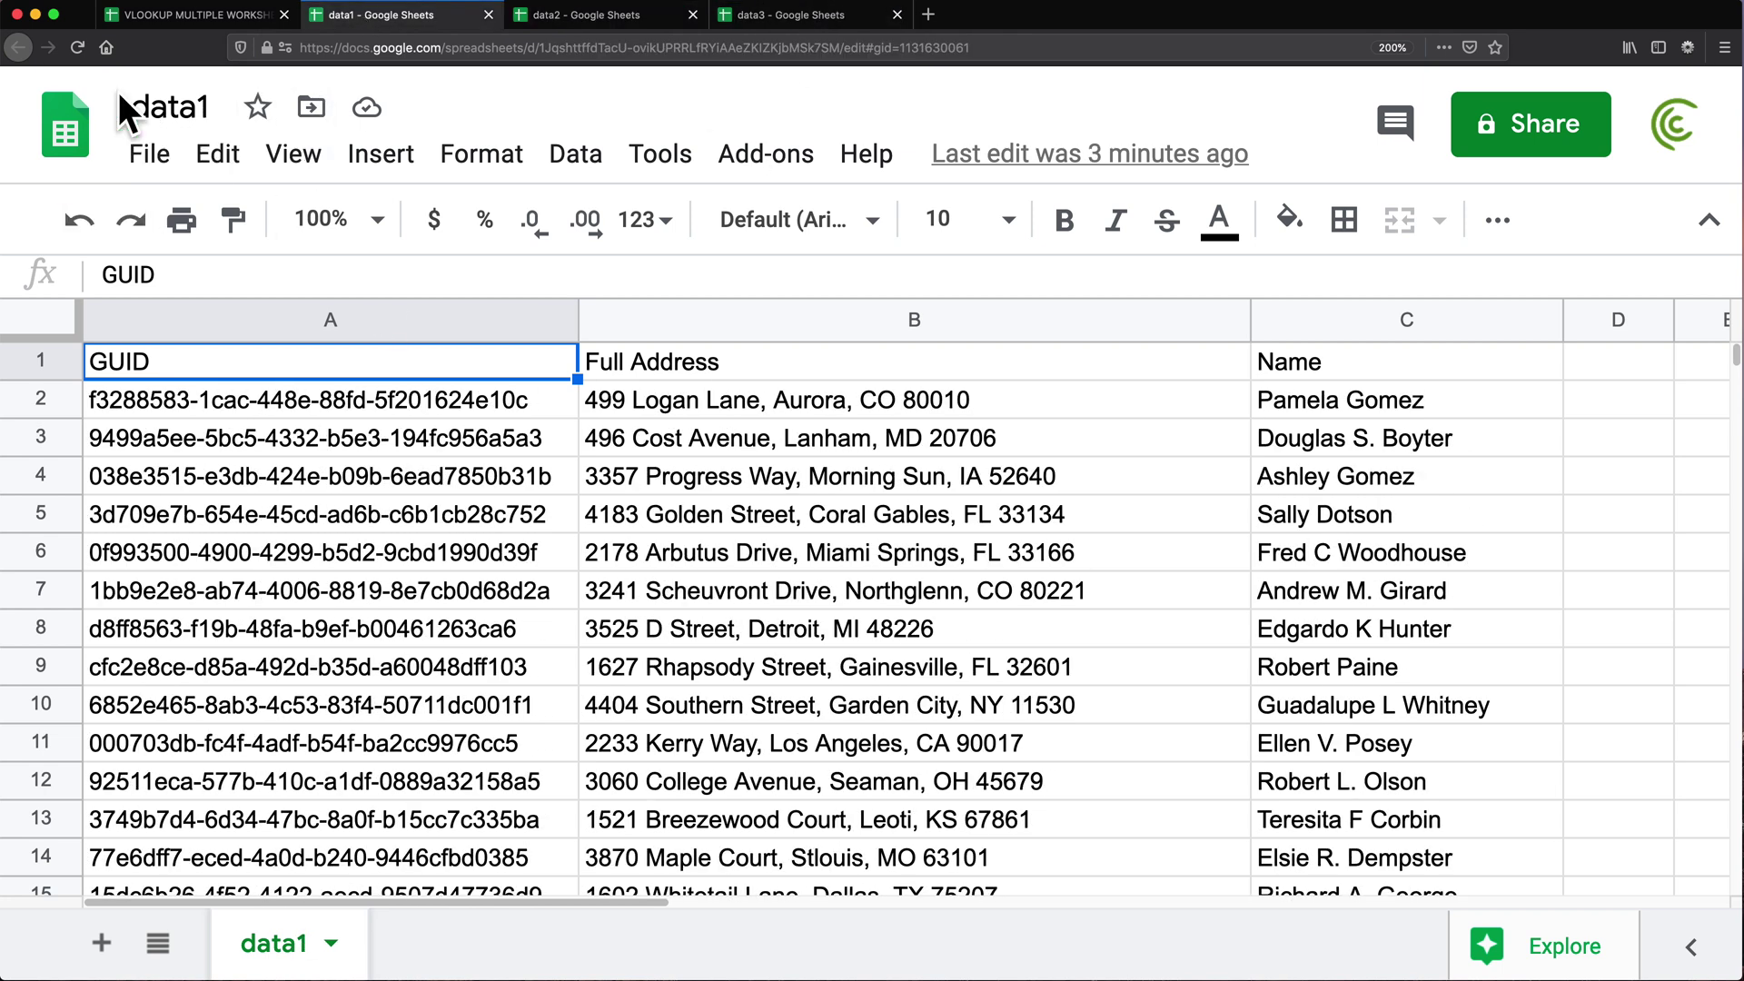
double_click(275, 945)
key(Right)
key(BackSpace)
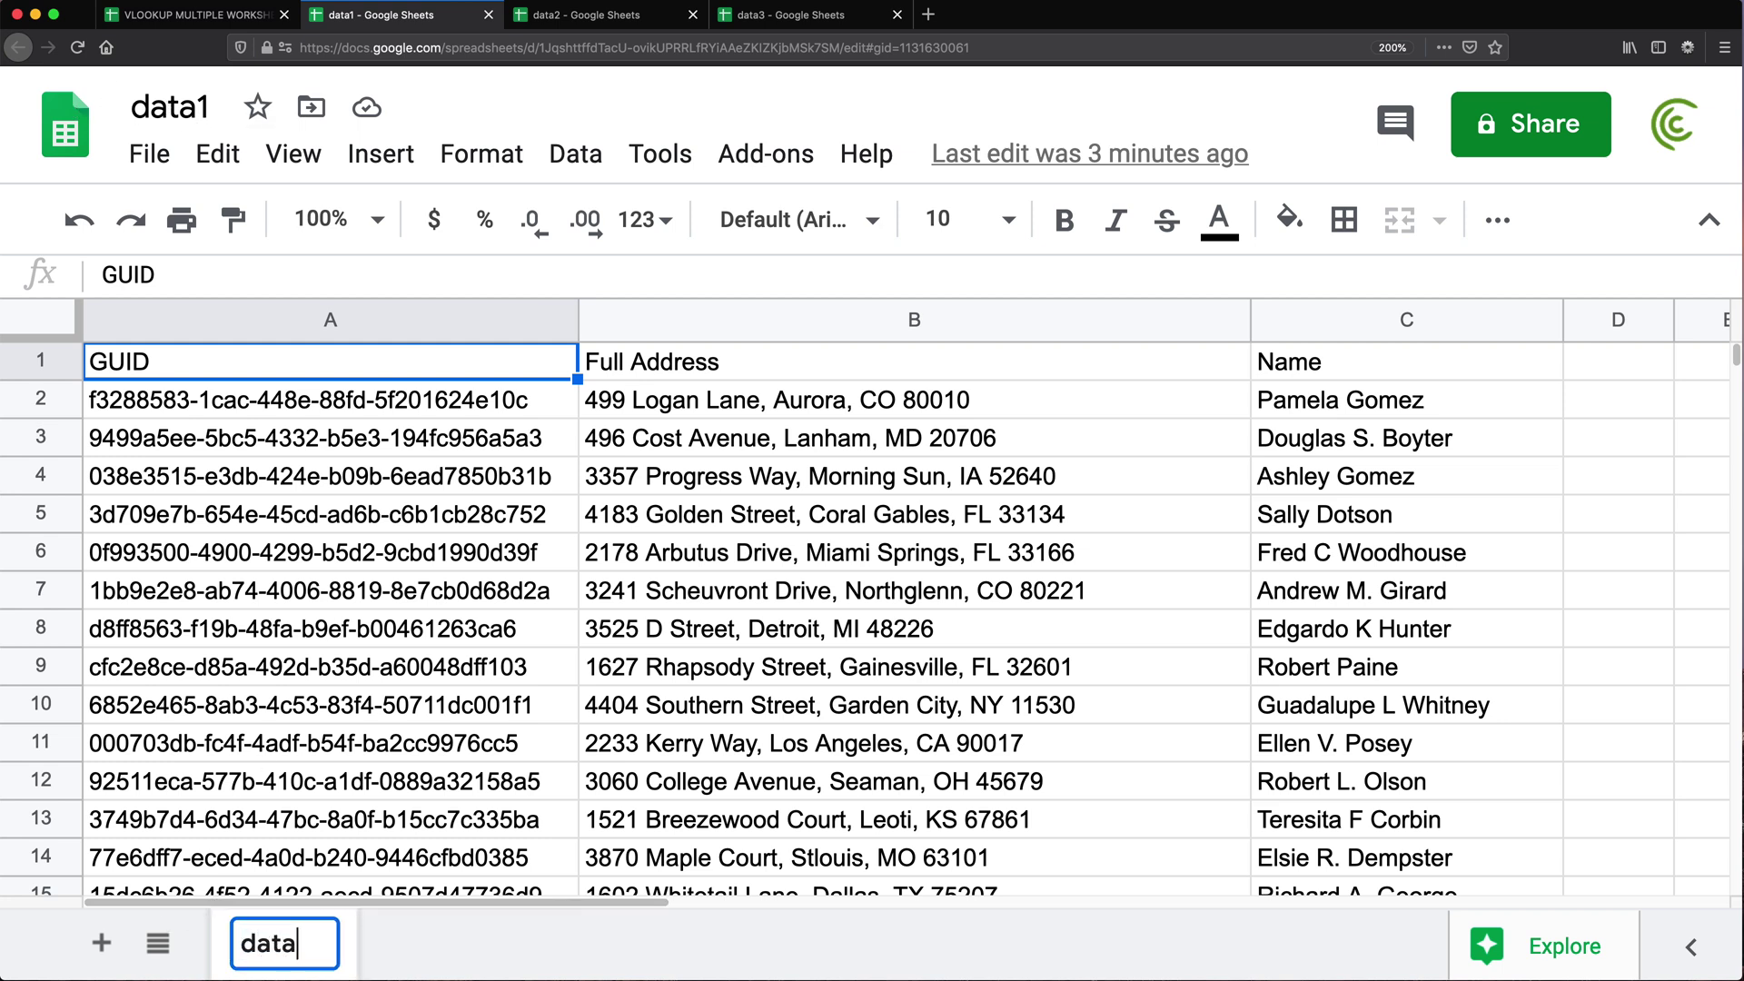
key(Return)
Step: Rename the sheet in the separate data1 spreadsheet as info
double_click(273, 949)
text(info)
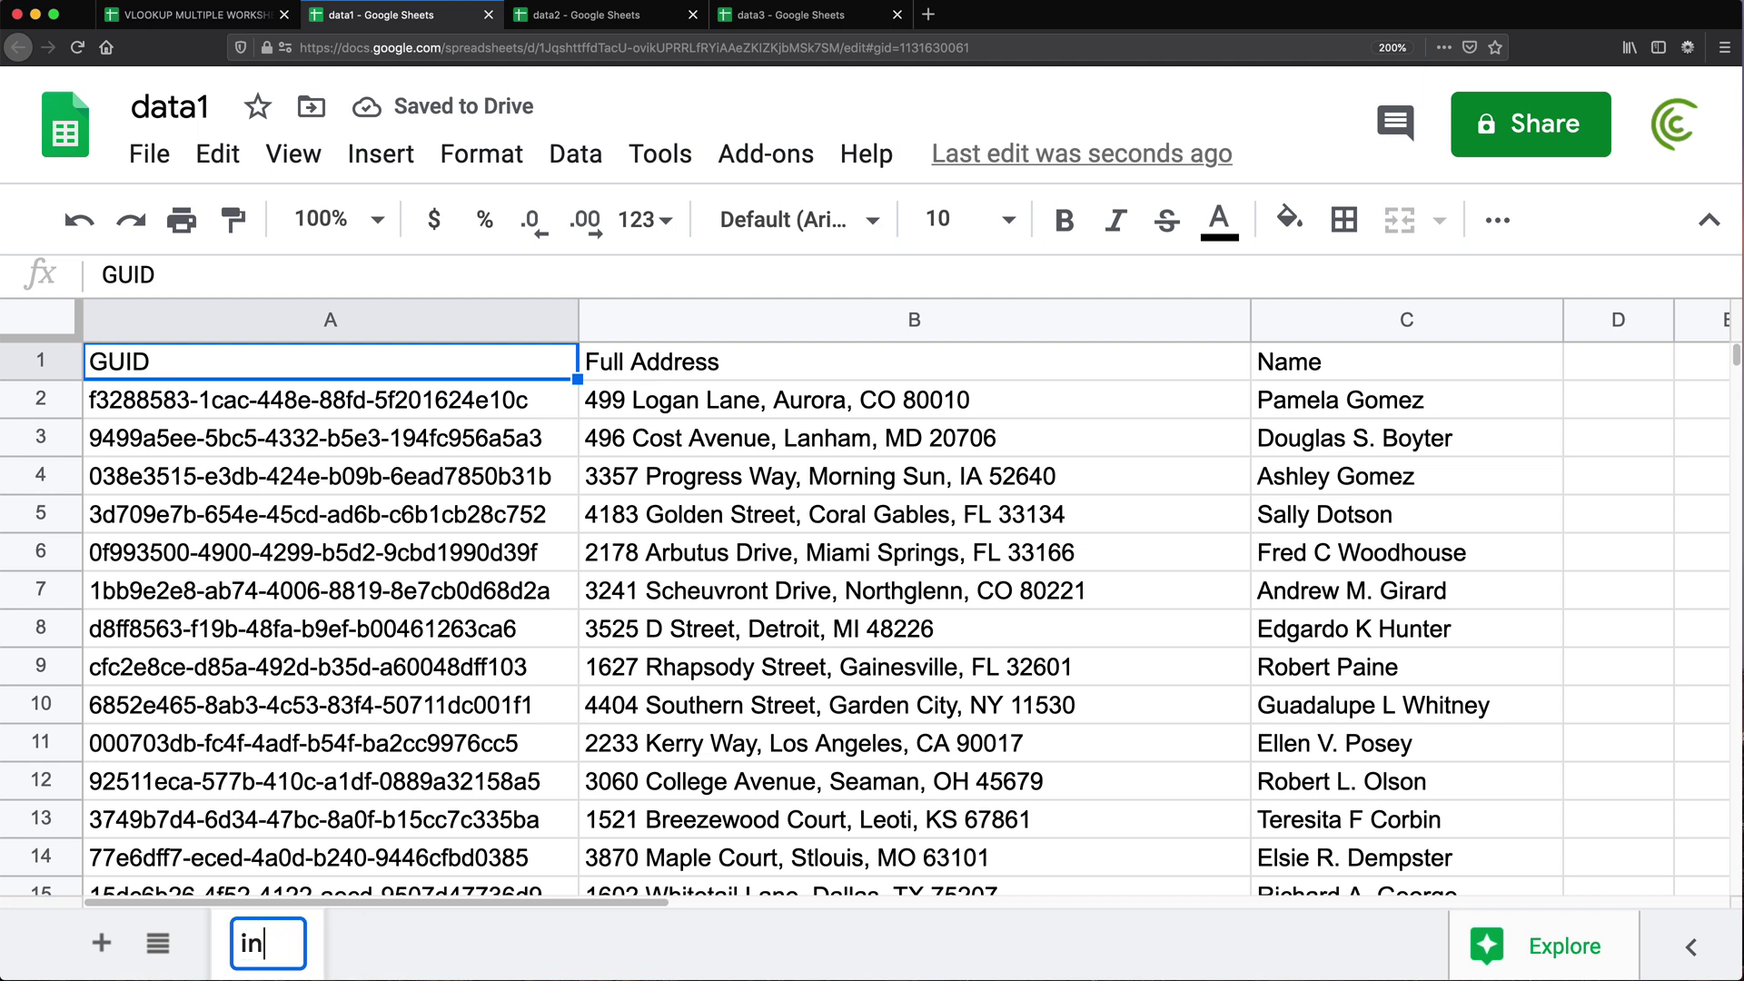
key(Return)
Step: Rename the sheet in the separate data2 spreadsheet as info
key(ctrl+Tab)
double_click(281, 951)
text(info)
key(Return)
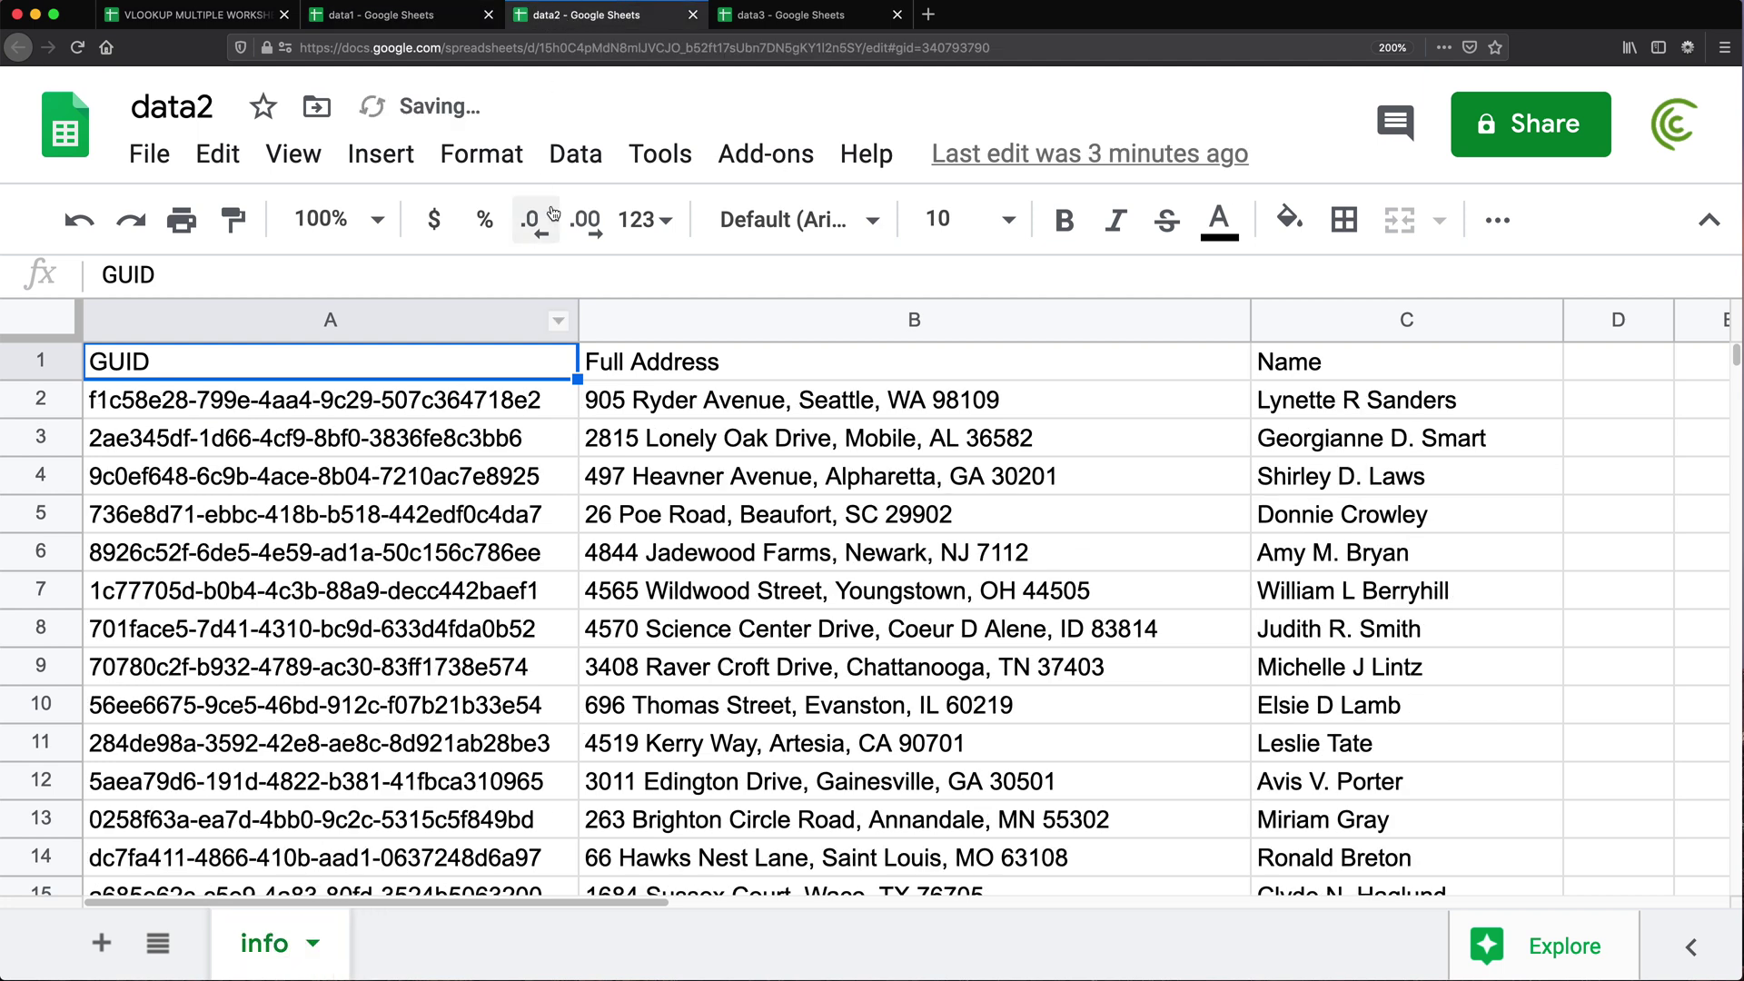
Step: Rename the sheet in the separate data3 spreadsheet as info
key(ctrl+Tab)
double_click(284, 953)
text(info)
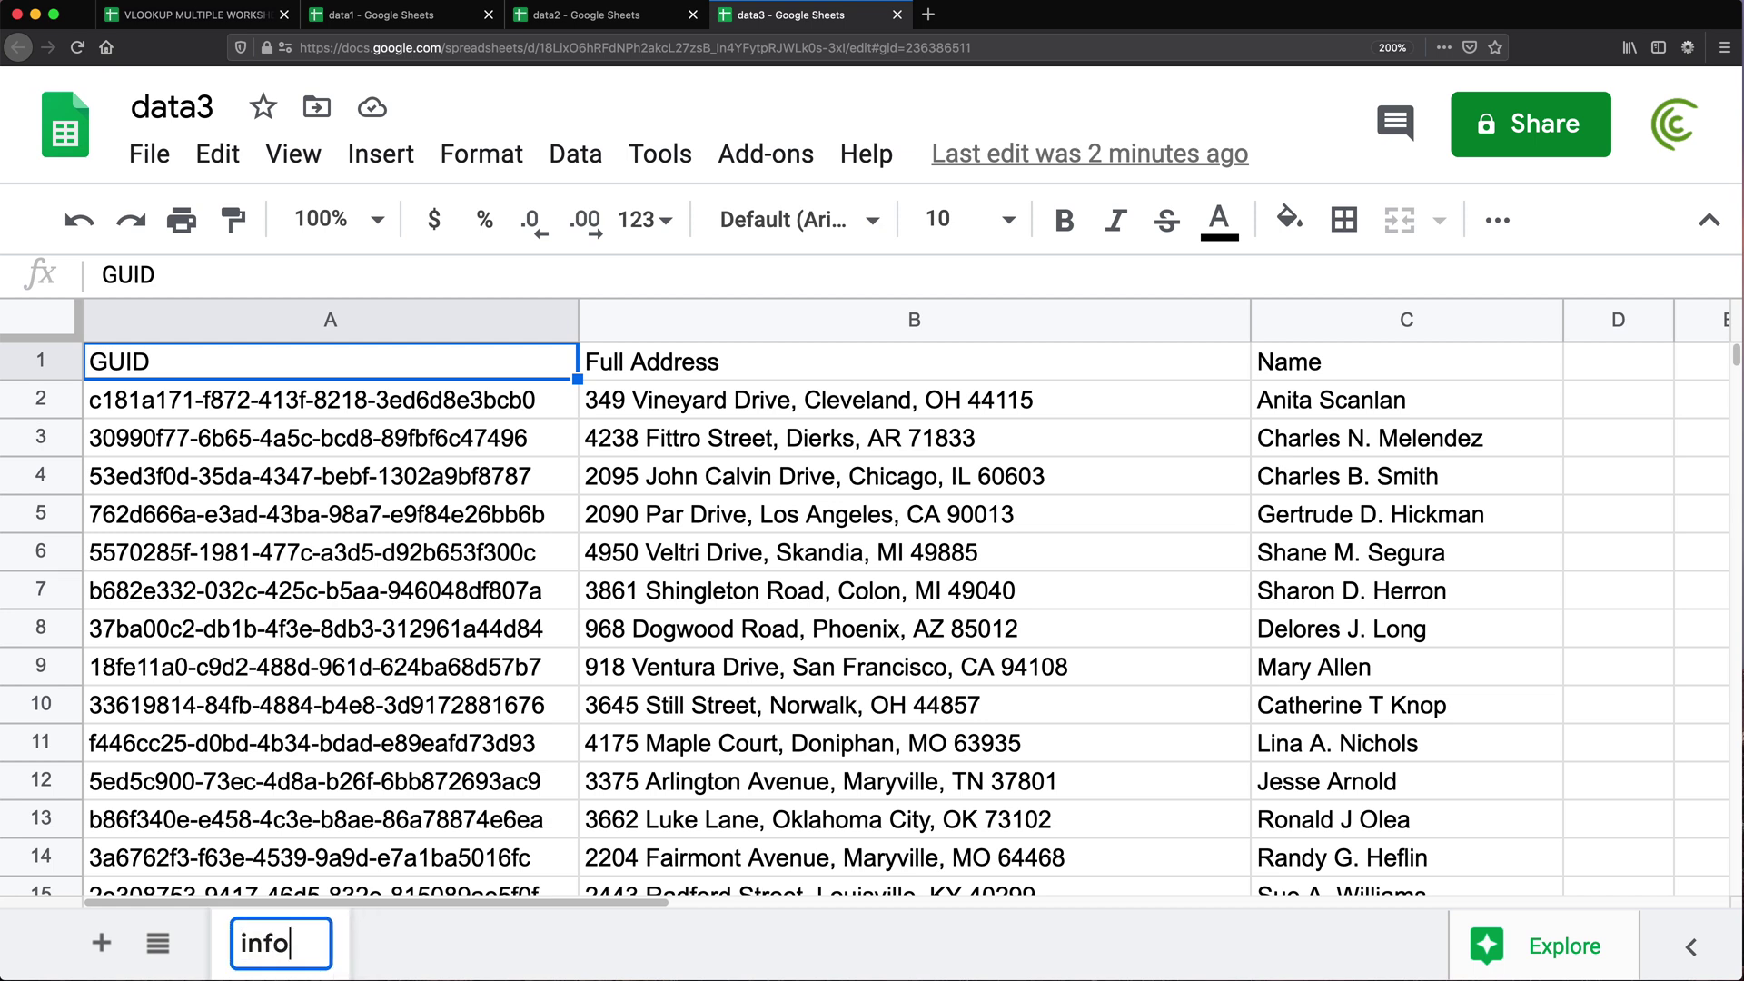
key(Return)
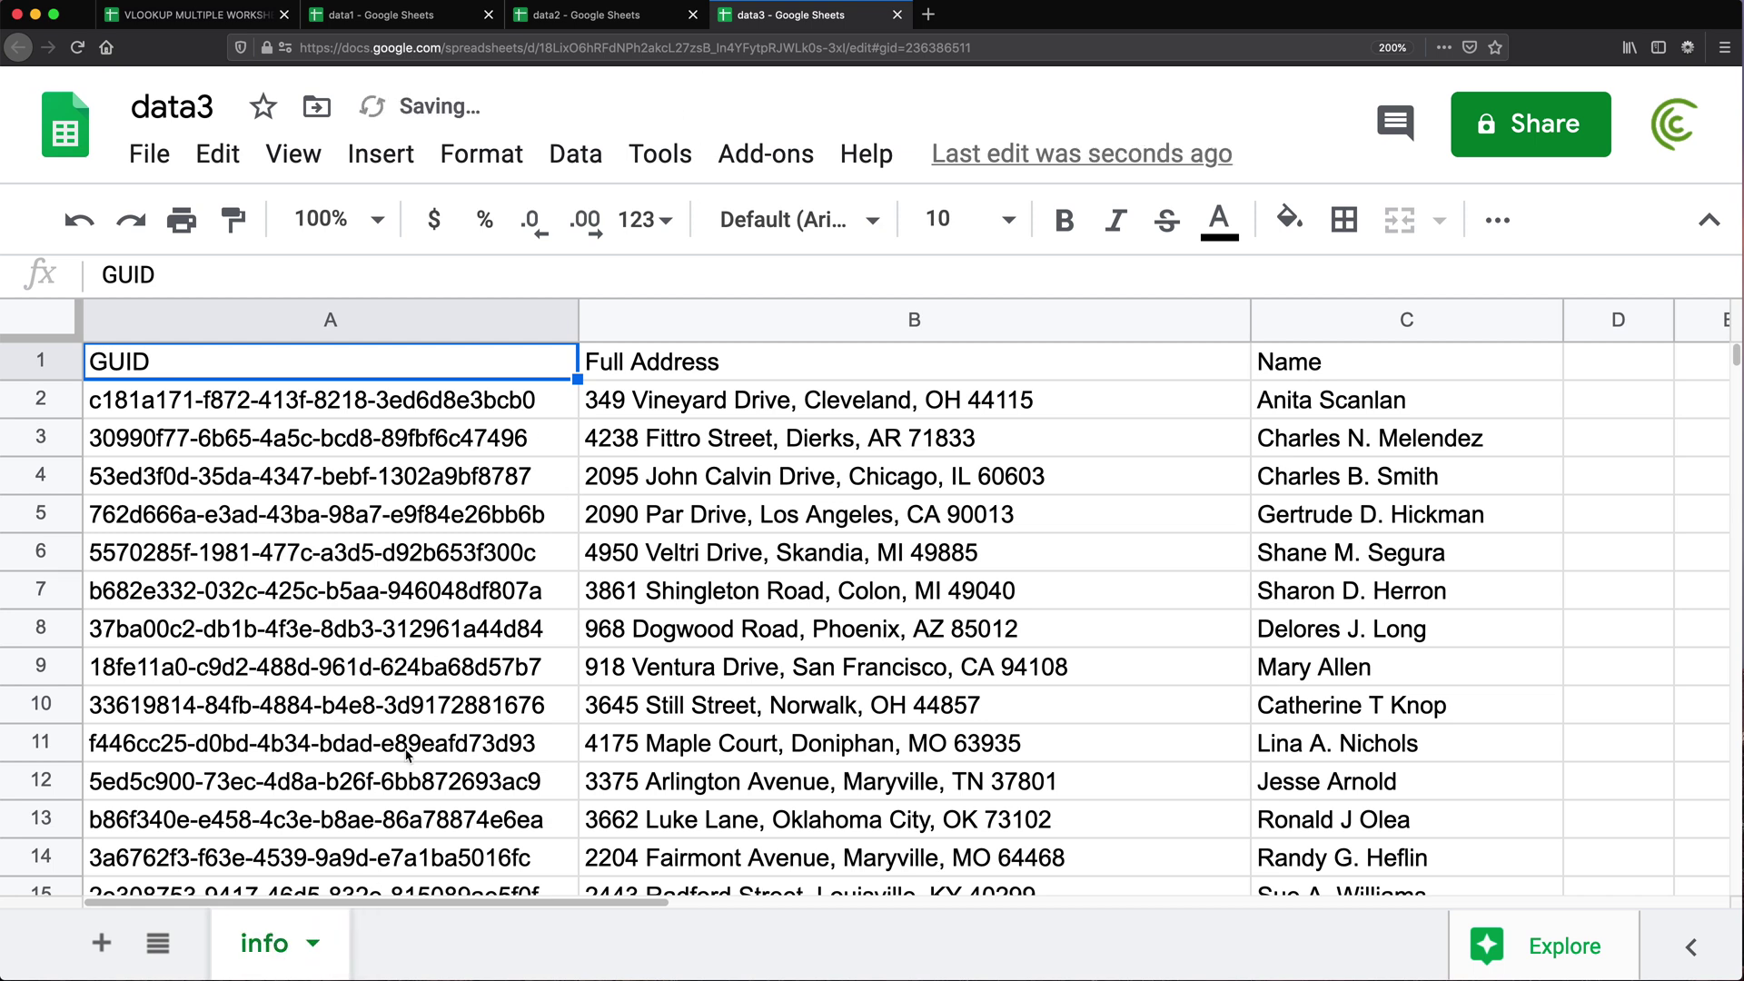
Step: Check the info sheets of the data2 and data1 spreadsheets, and review B2's formula in VLOOKUP MULTIPLE WORKSHEETS
click(584, 28)
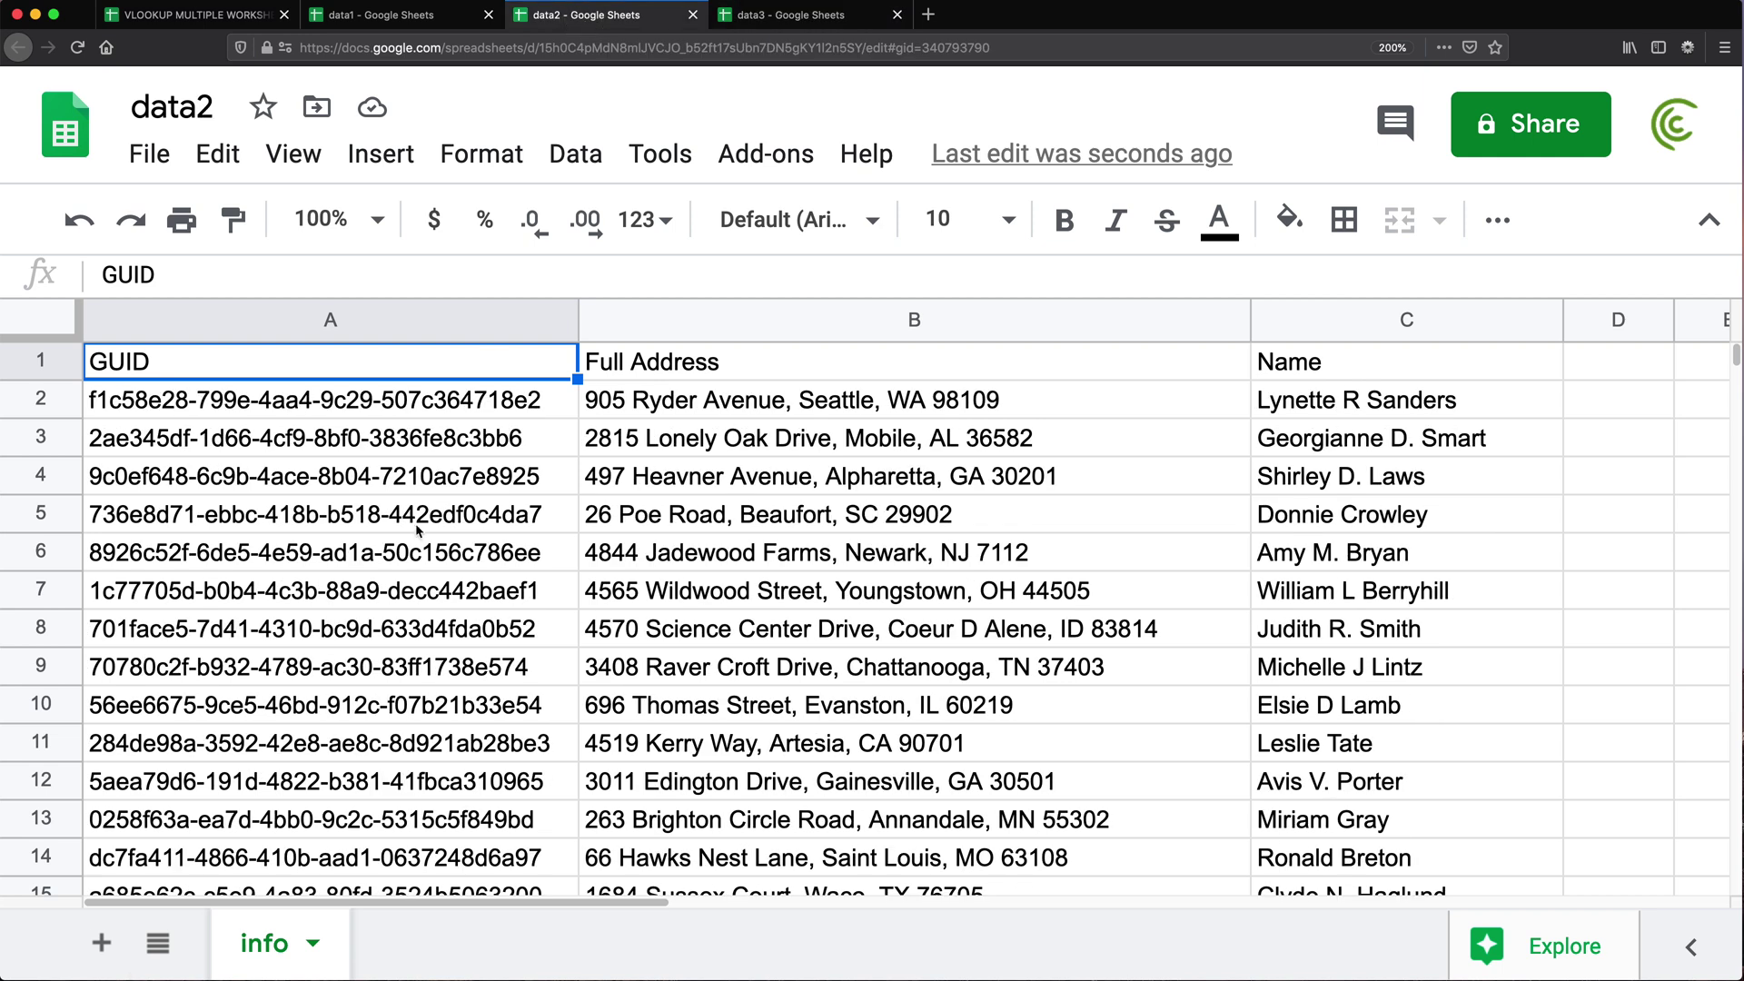
click(413, 26)
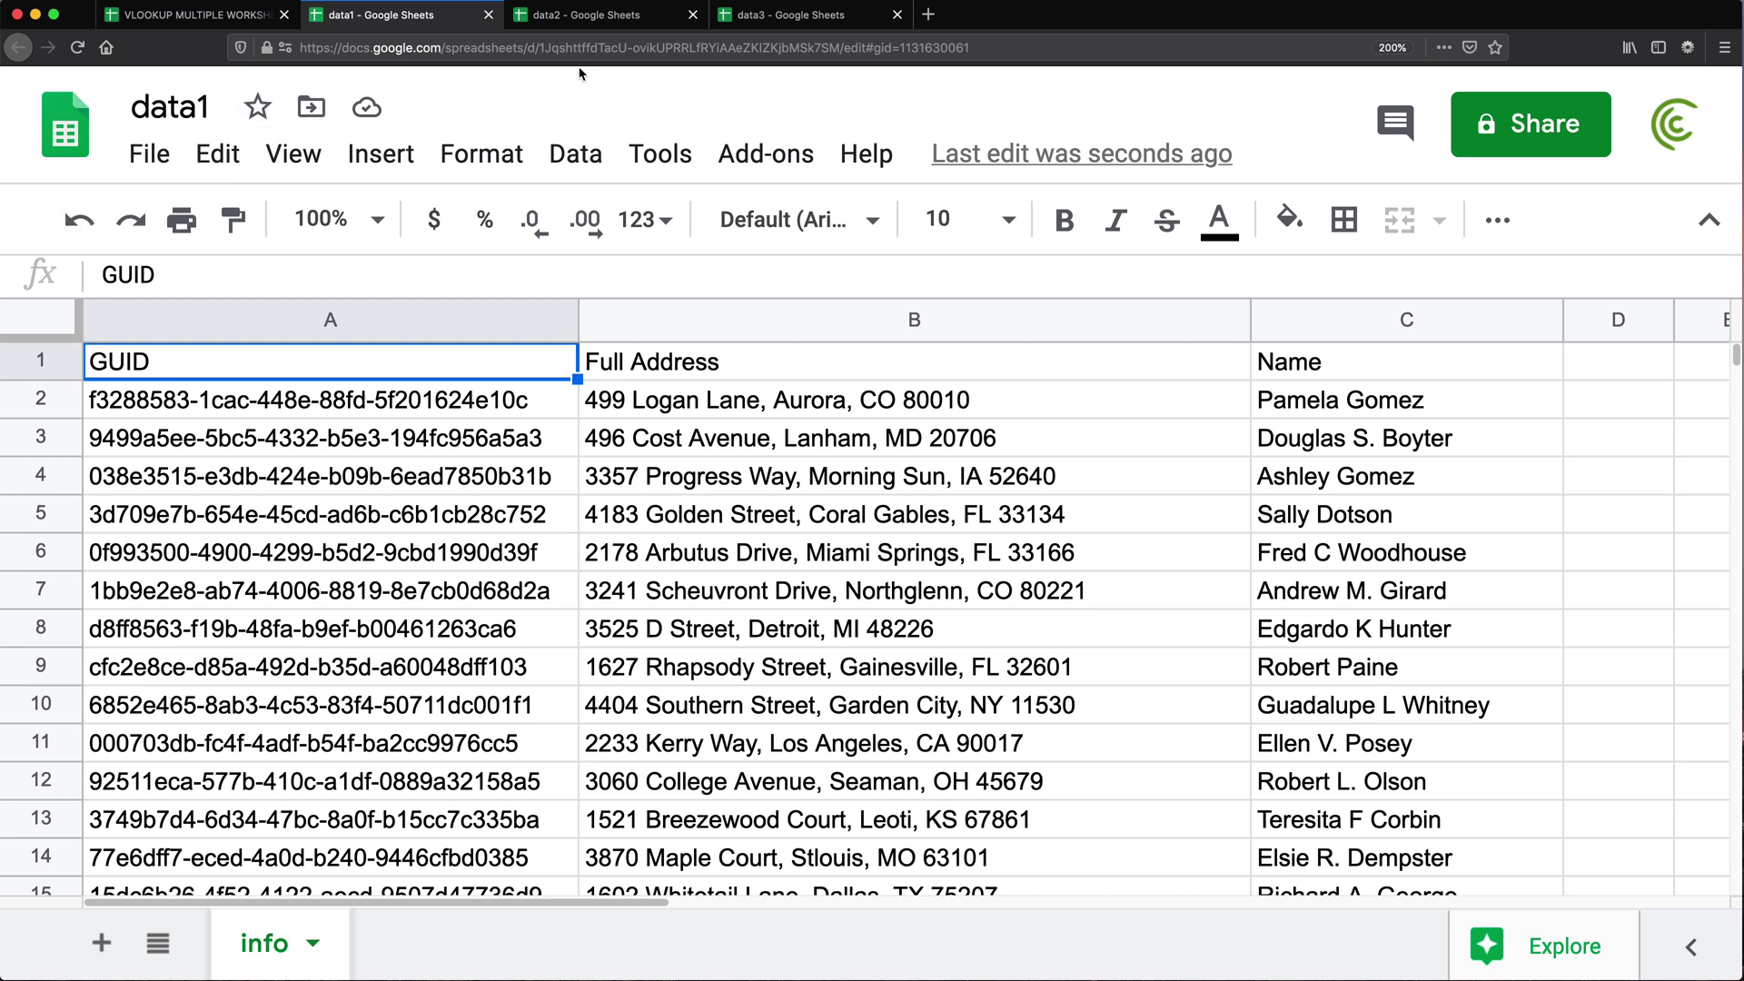
click(207, 15)
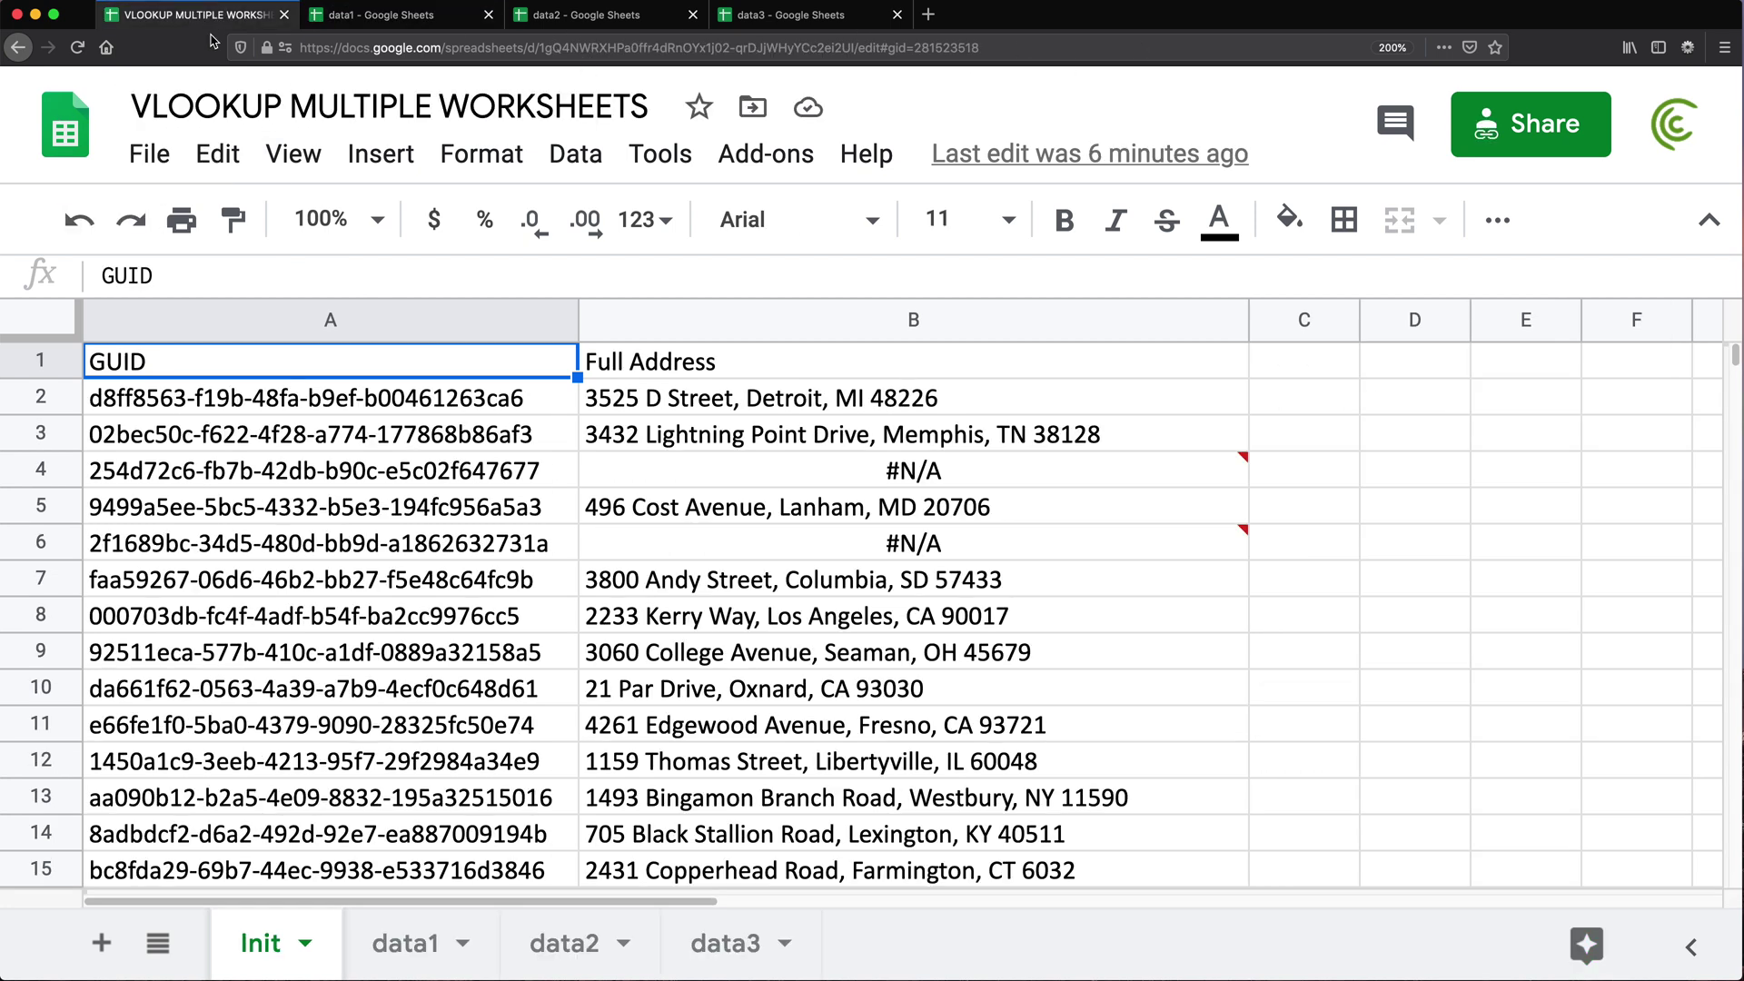
click(670, 401)
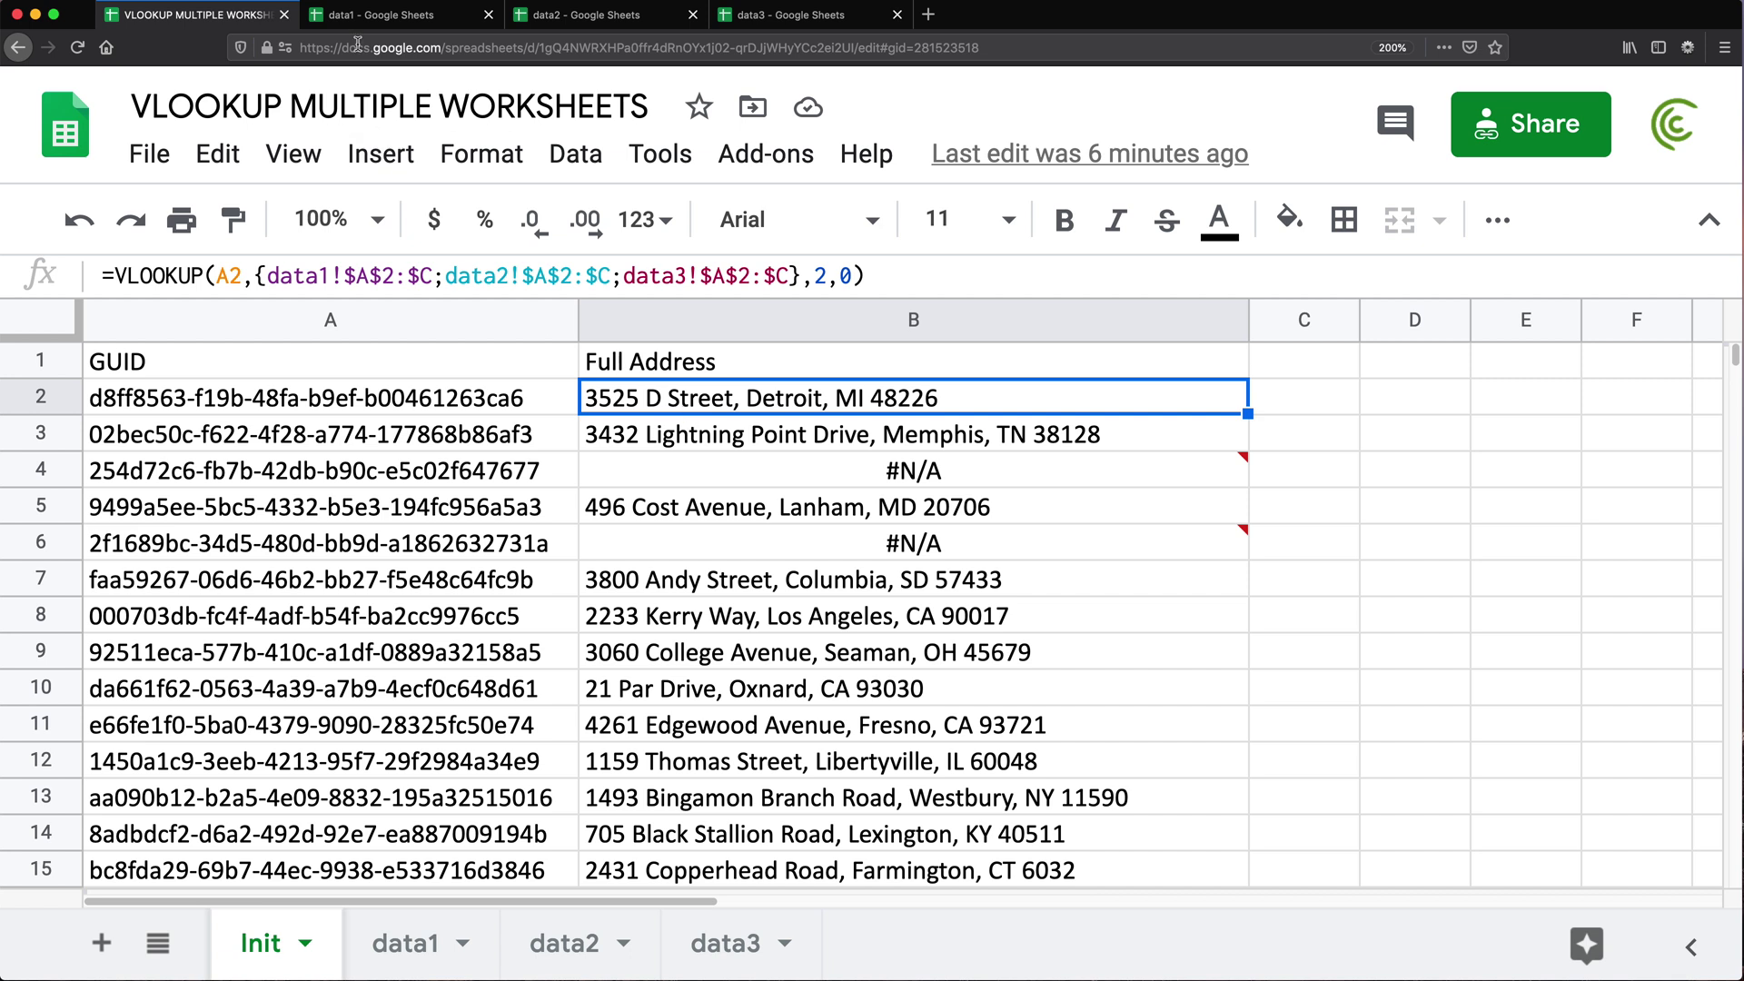
Step: Clear the Full Address formulas from B3 down to the last filled row on Init and return to the column header
click(775, 439)
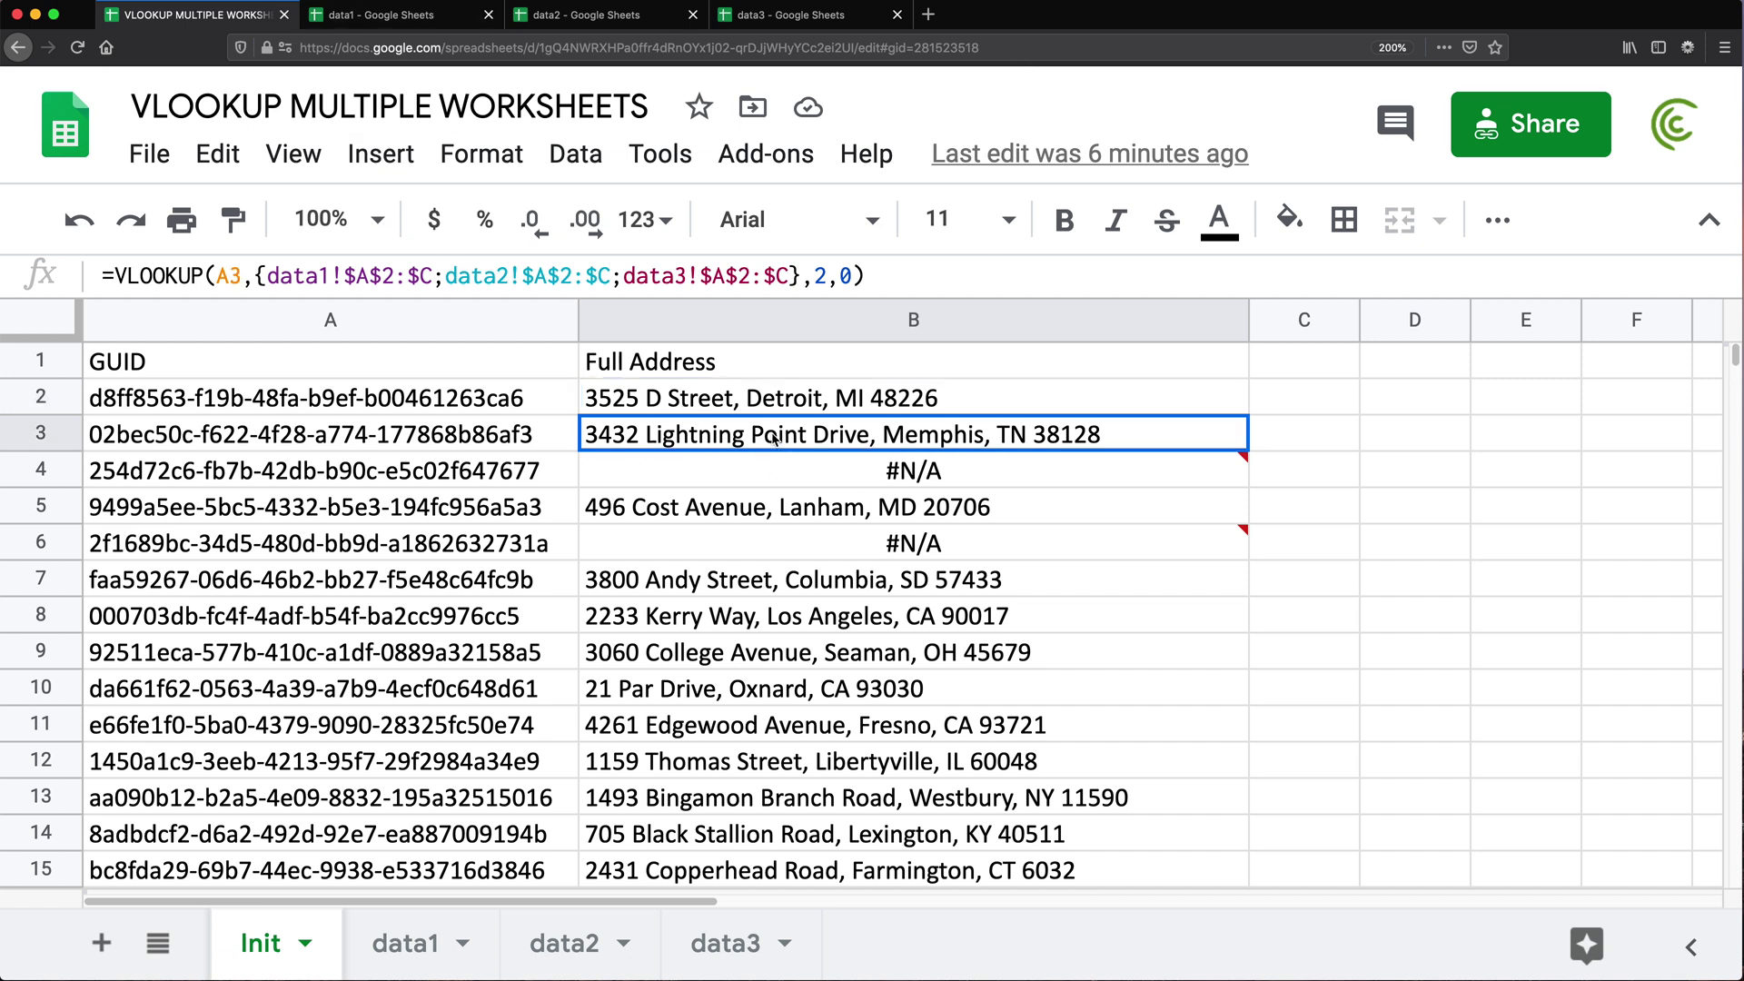
key(ctrl+shift+Down)
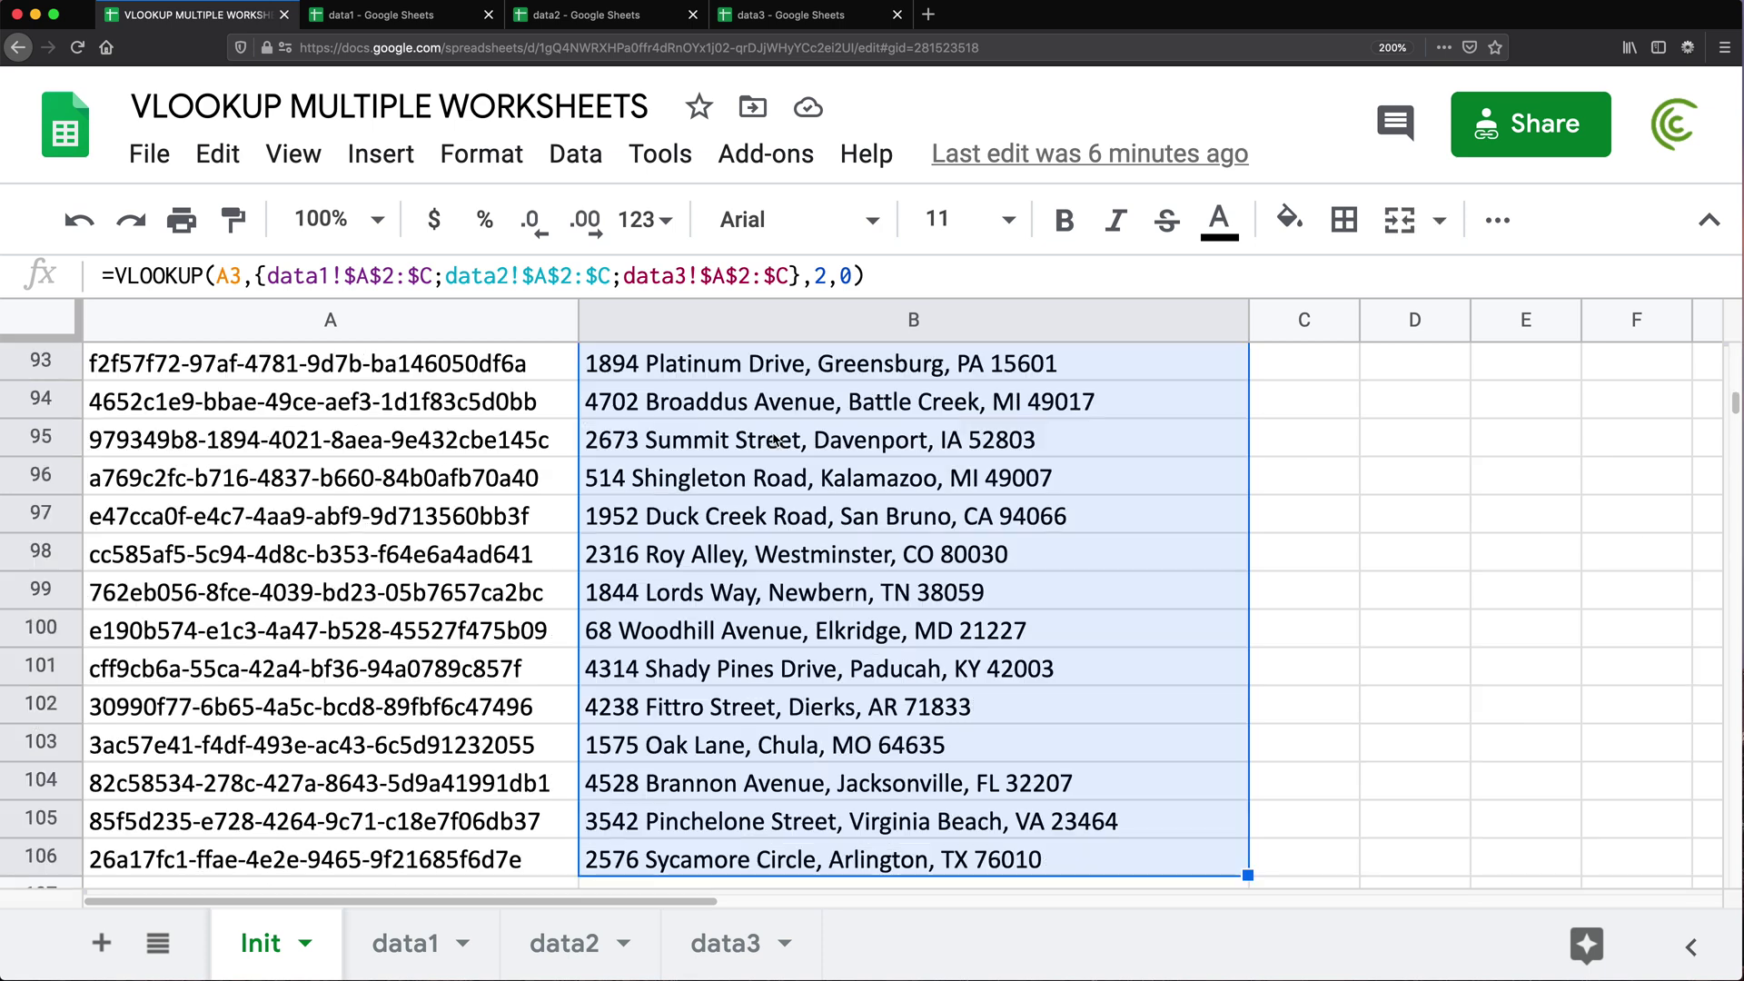
key(Delete)
key(ctrl+Up)
key(Up)
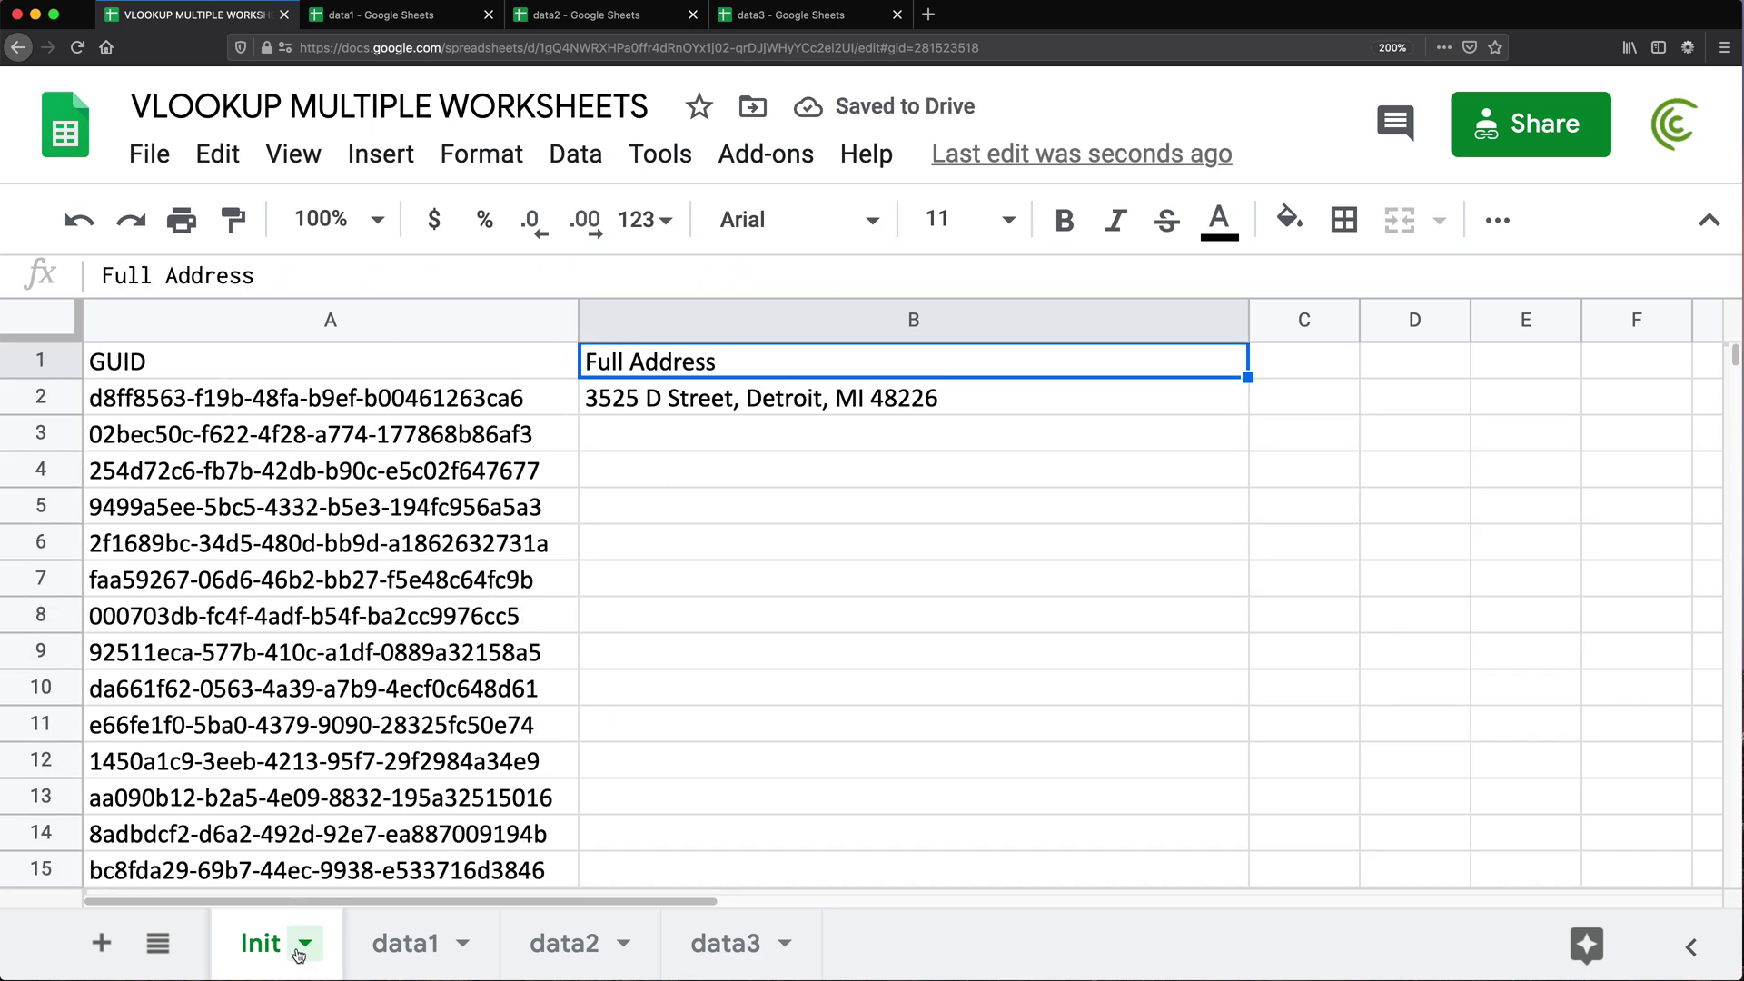
Step: Delete the data1, data2 and data3 sheets from the VLOOKUP MULTIPLE WORKSHEETS spreadsheet, keeping only Init
click(400, 946)
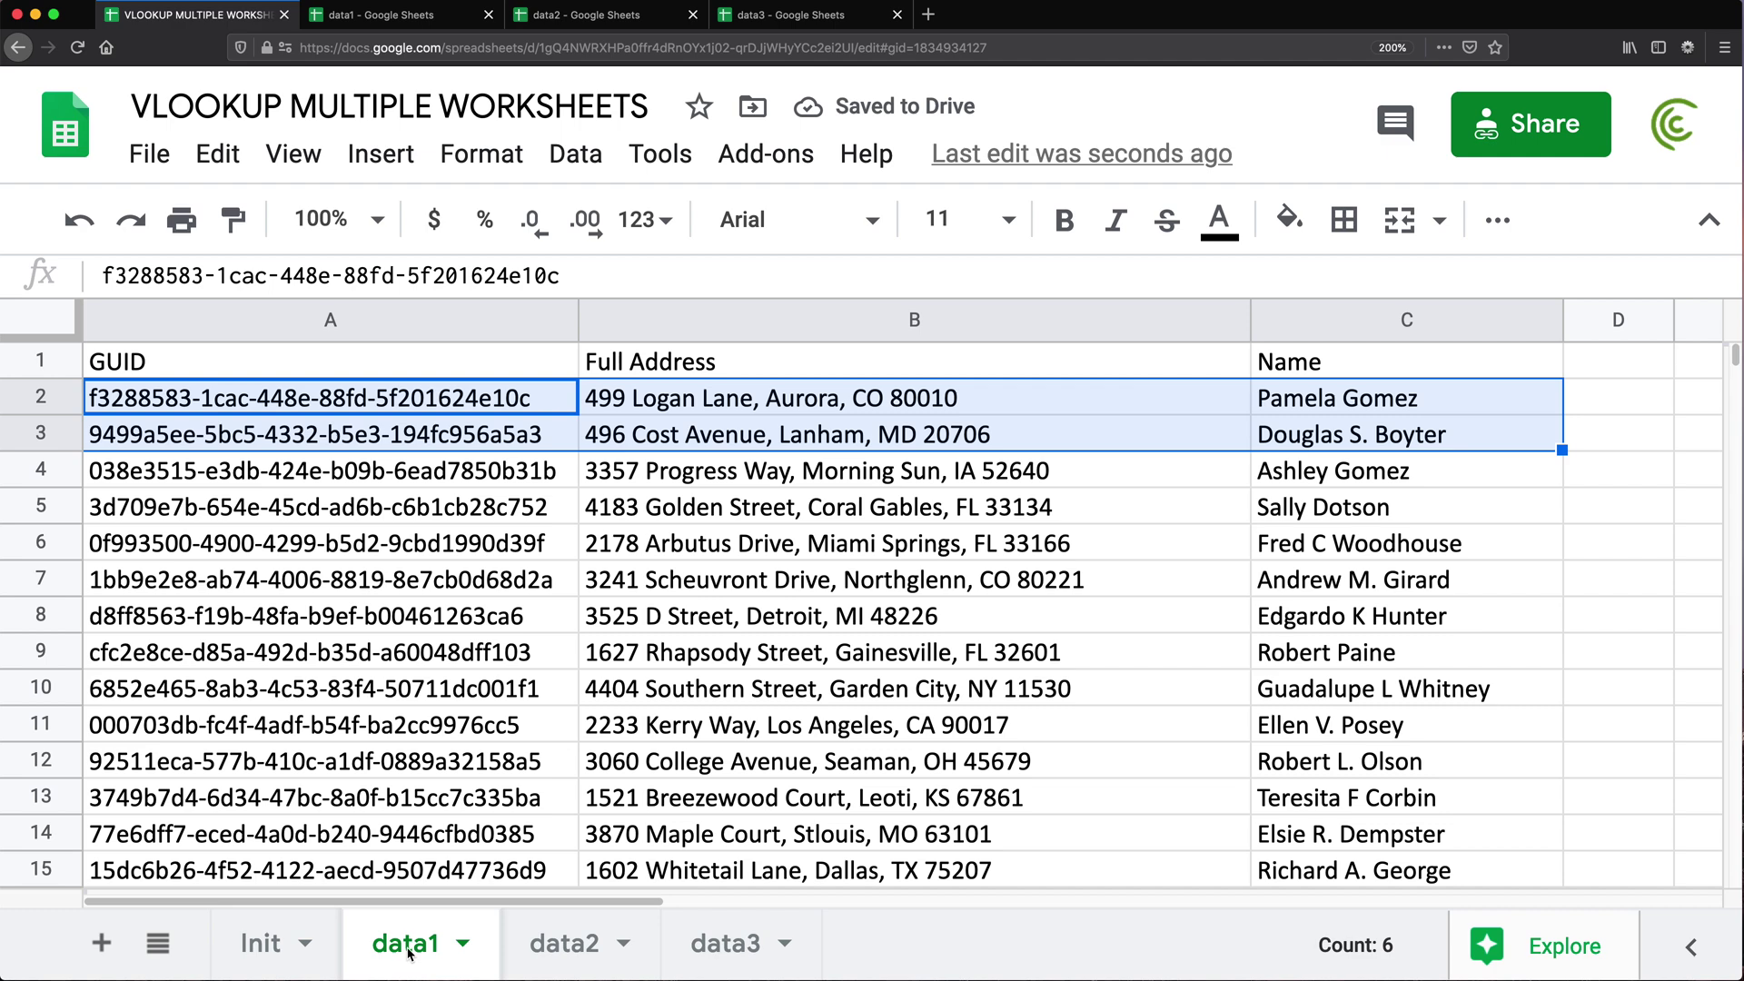
right_click(408, 951)
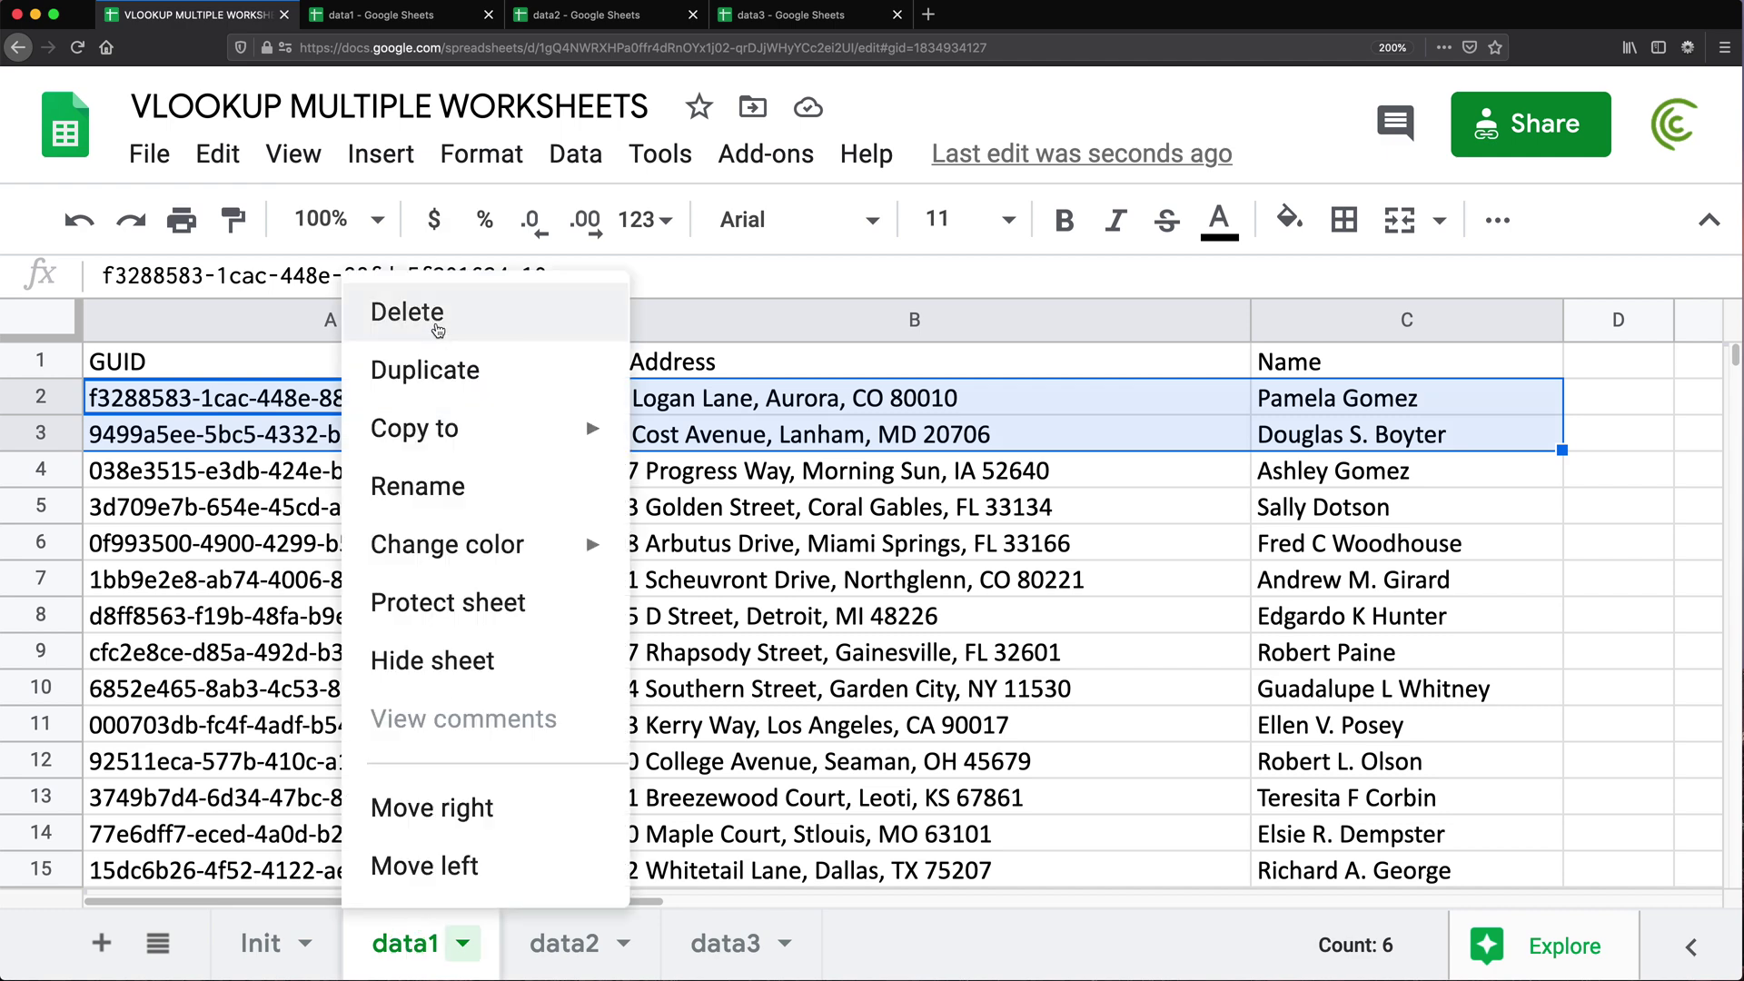
click(437, 311)
key(Return)
right_click(407, 944)
click(437, 311)
key(Return)
right_click(411, 944)
click(436, 312)
key(Return)
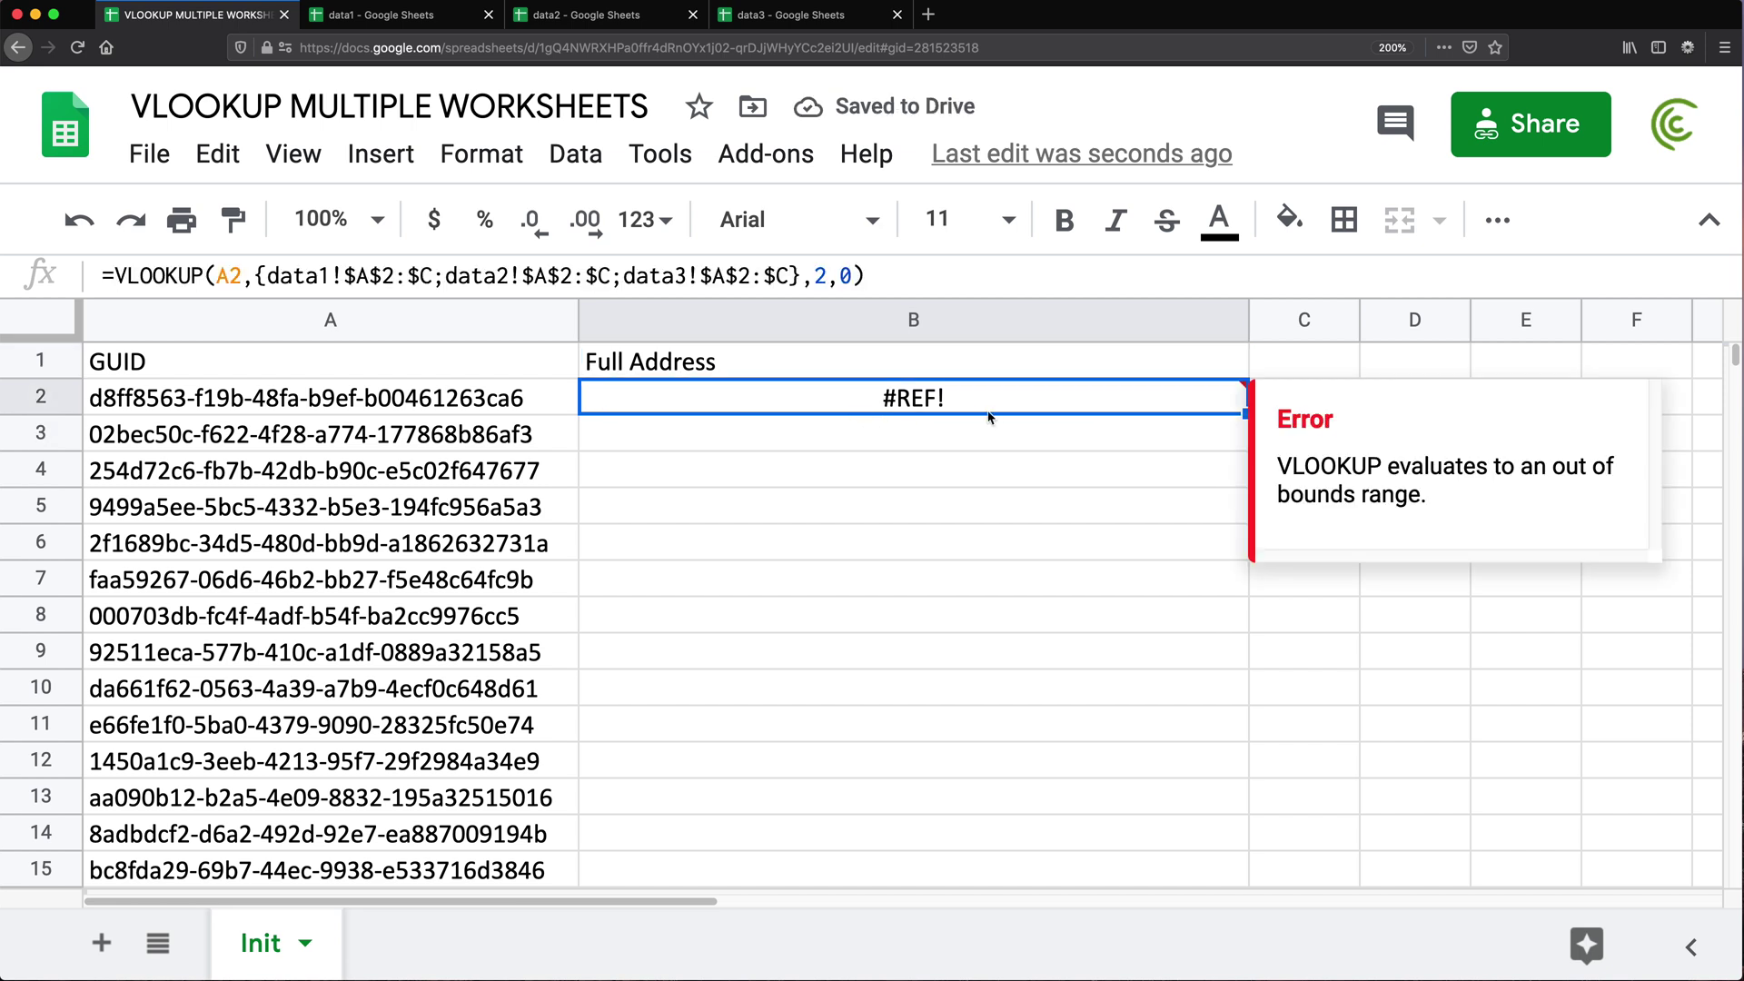
Step: Examine the stacked range, index and is_sorted arguments of B2's VLOOKUP formula, comparing them with the separate data1 spreadsheet
double_click(947, 411)
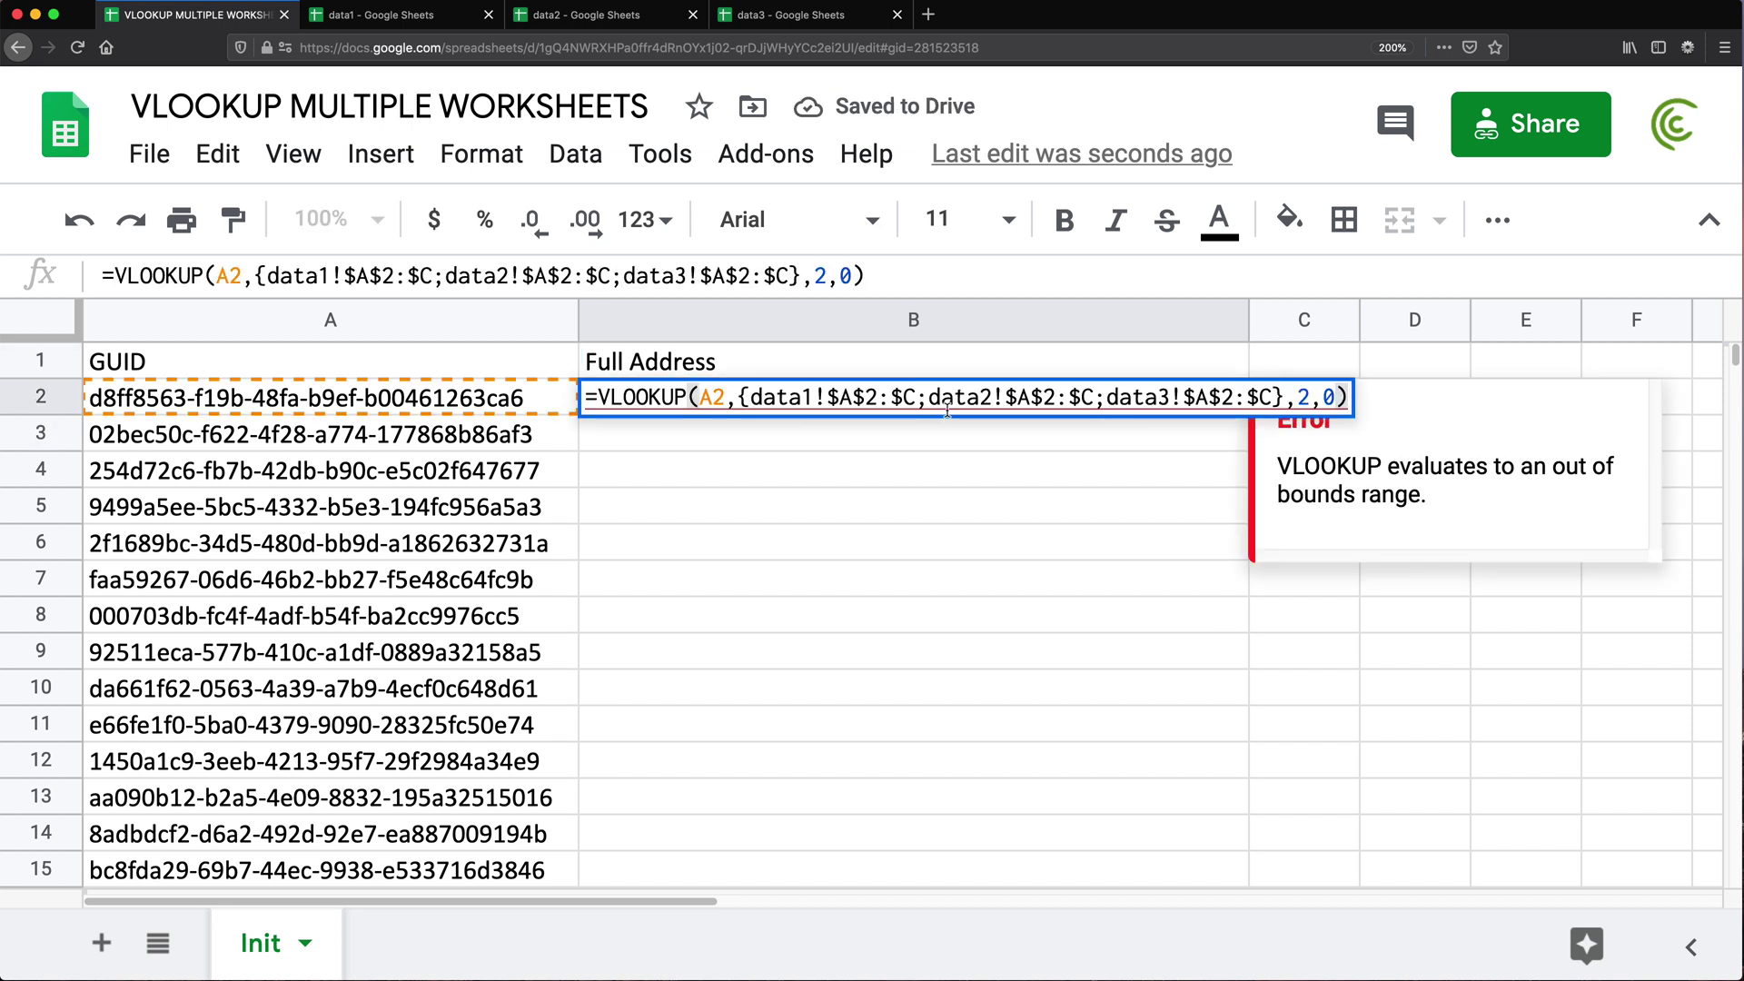
drag(739, 400, 1283, 399)
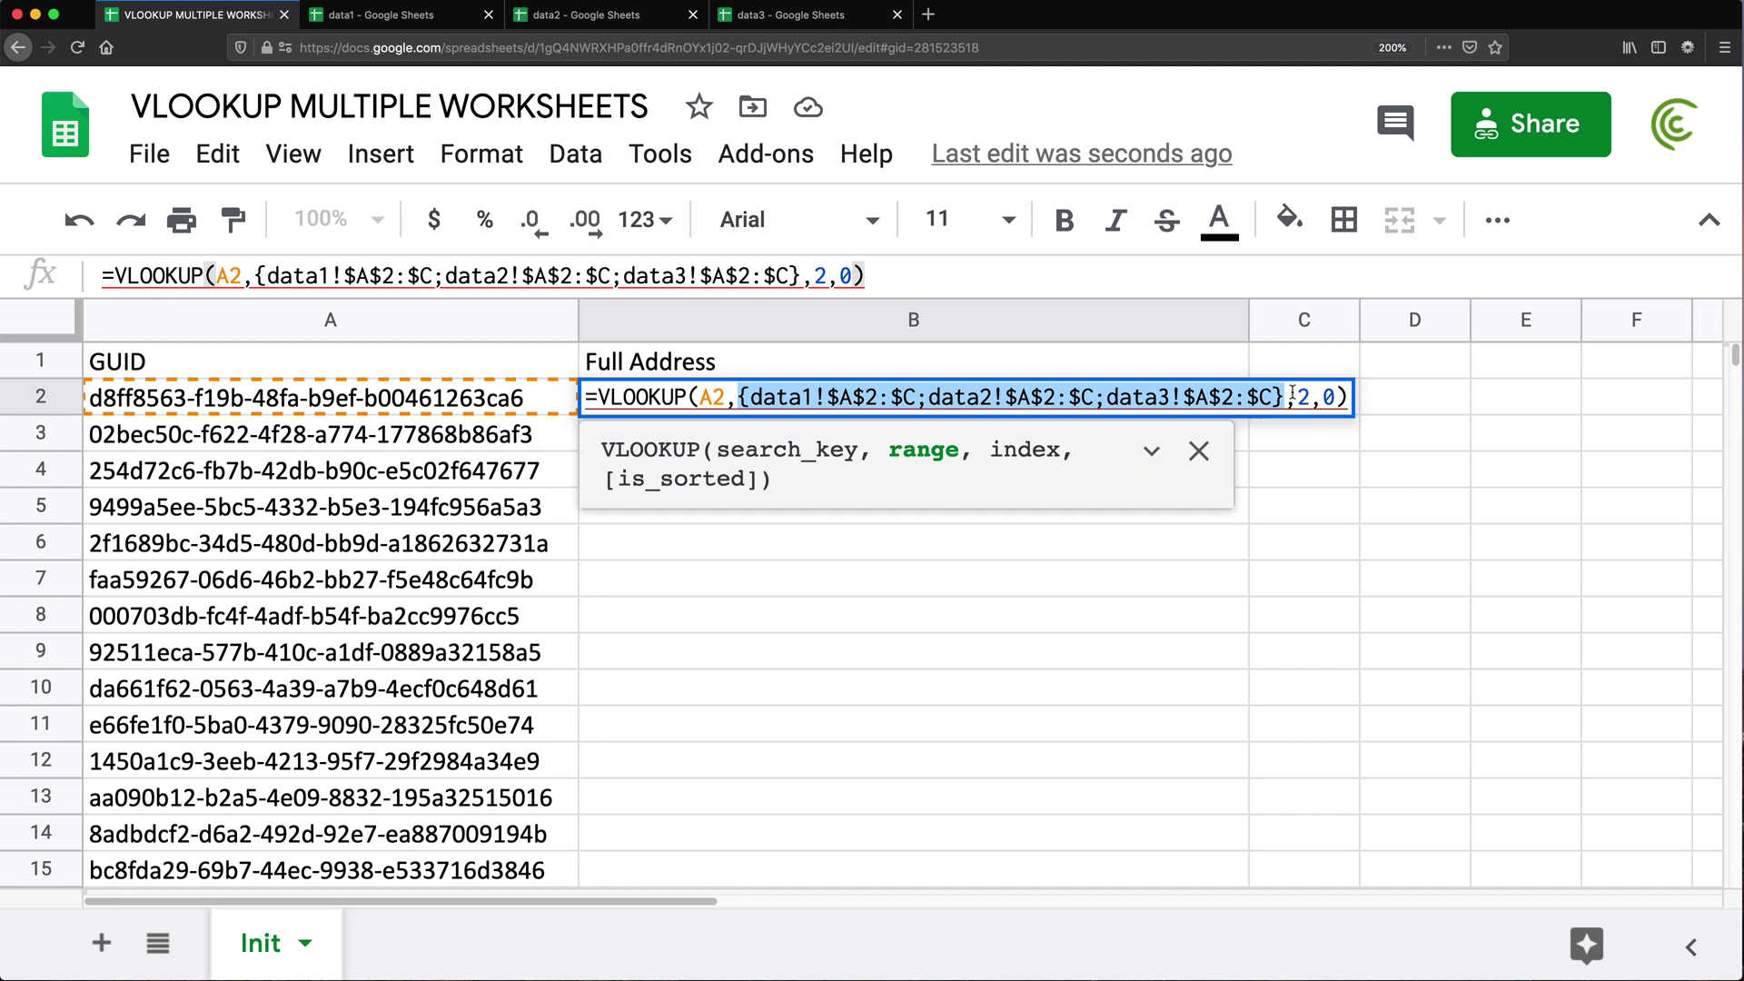
mouse_move(1292, 392)
click(748, 397)
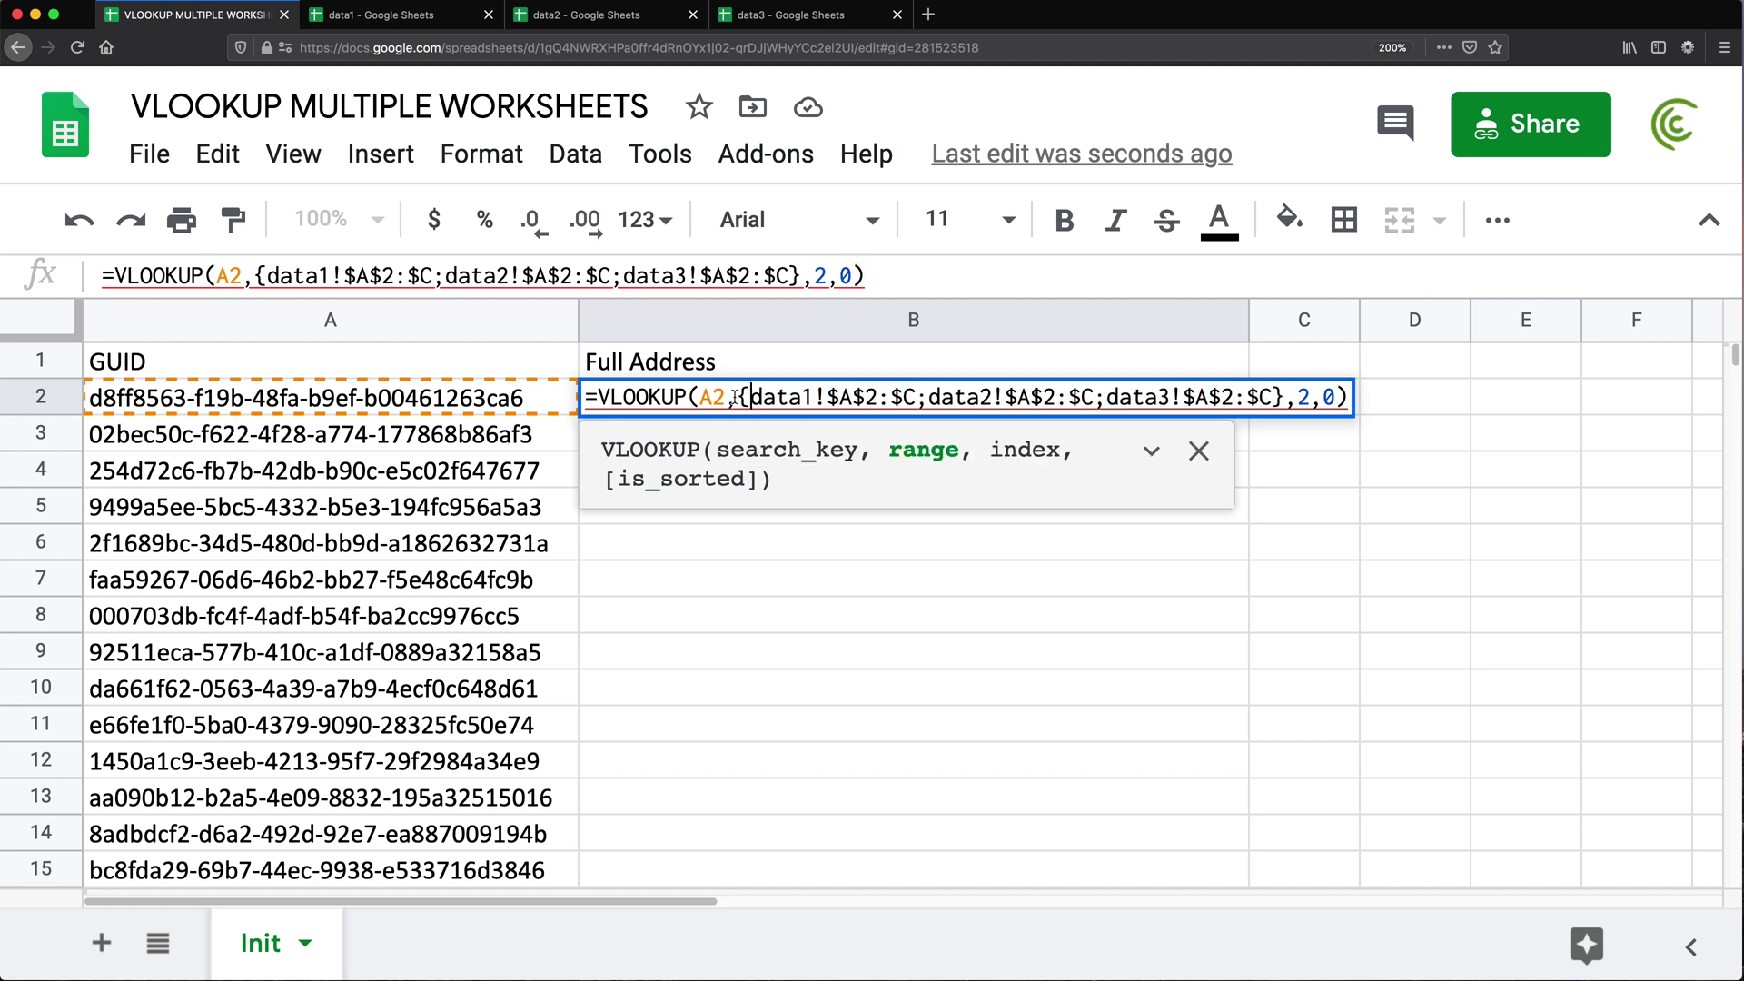
drag(737, 397, 1283, 390)
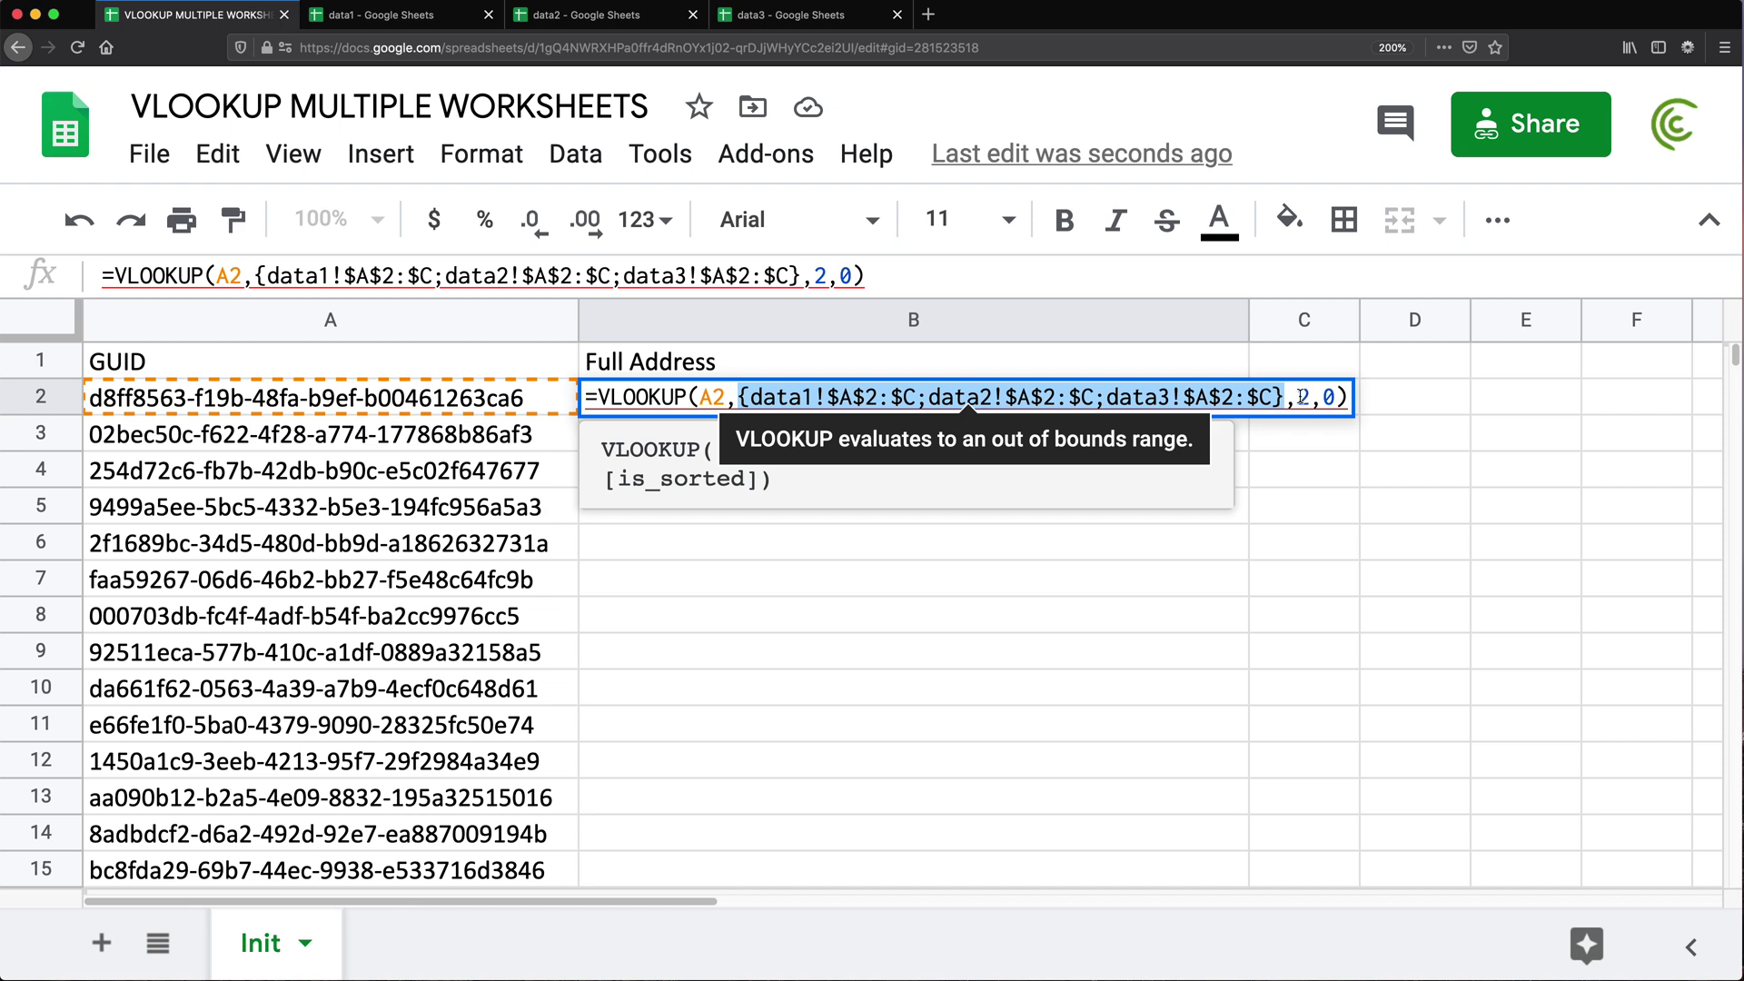
double_click(1302, 397)
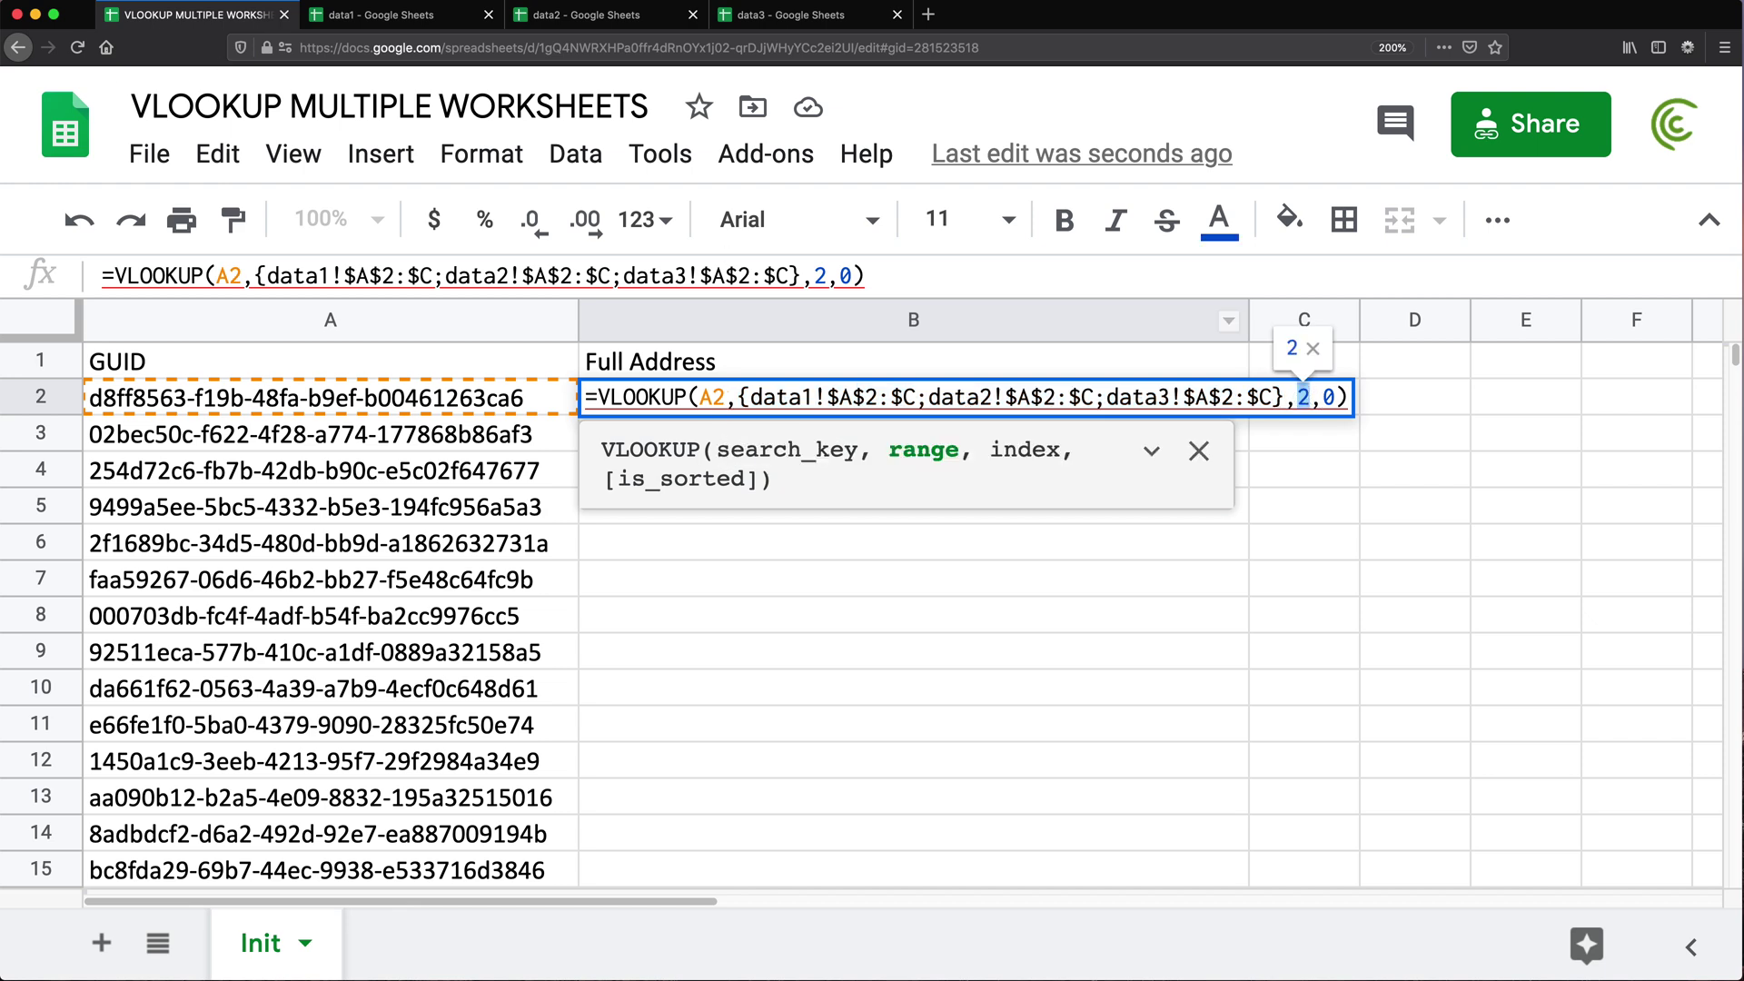
click(381, 15)
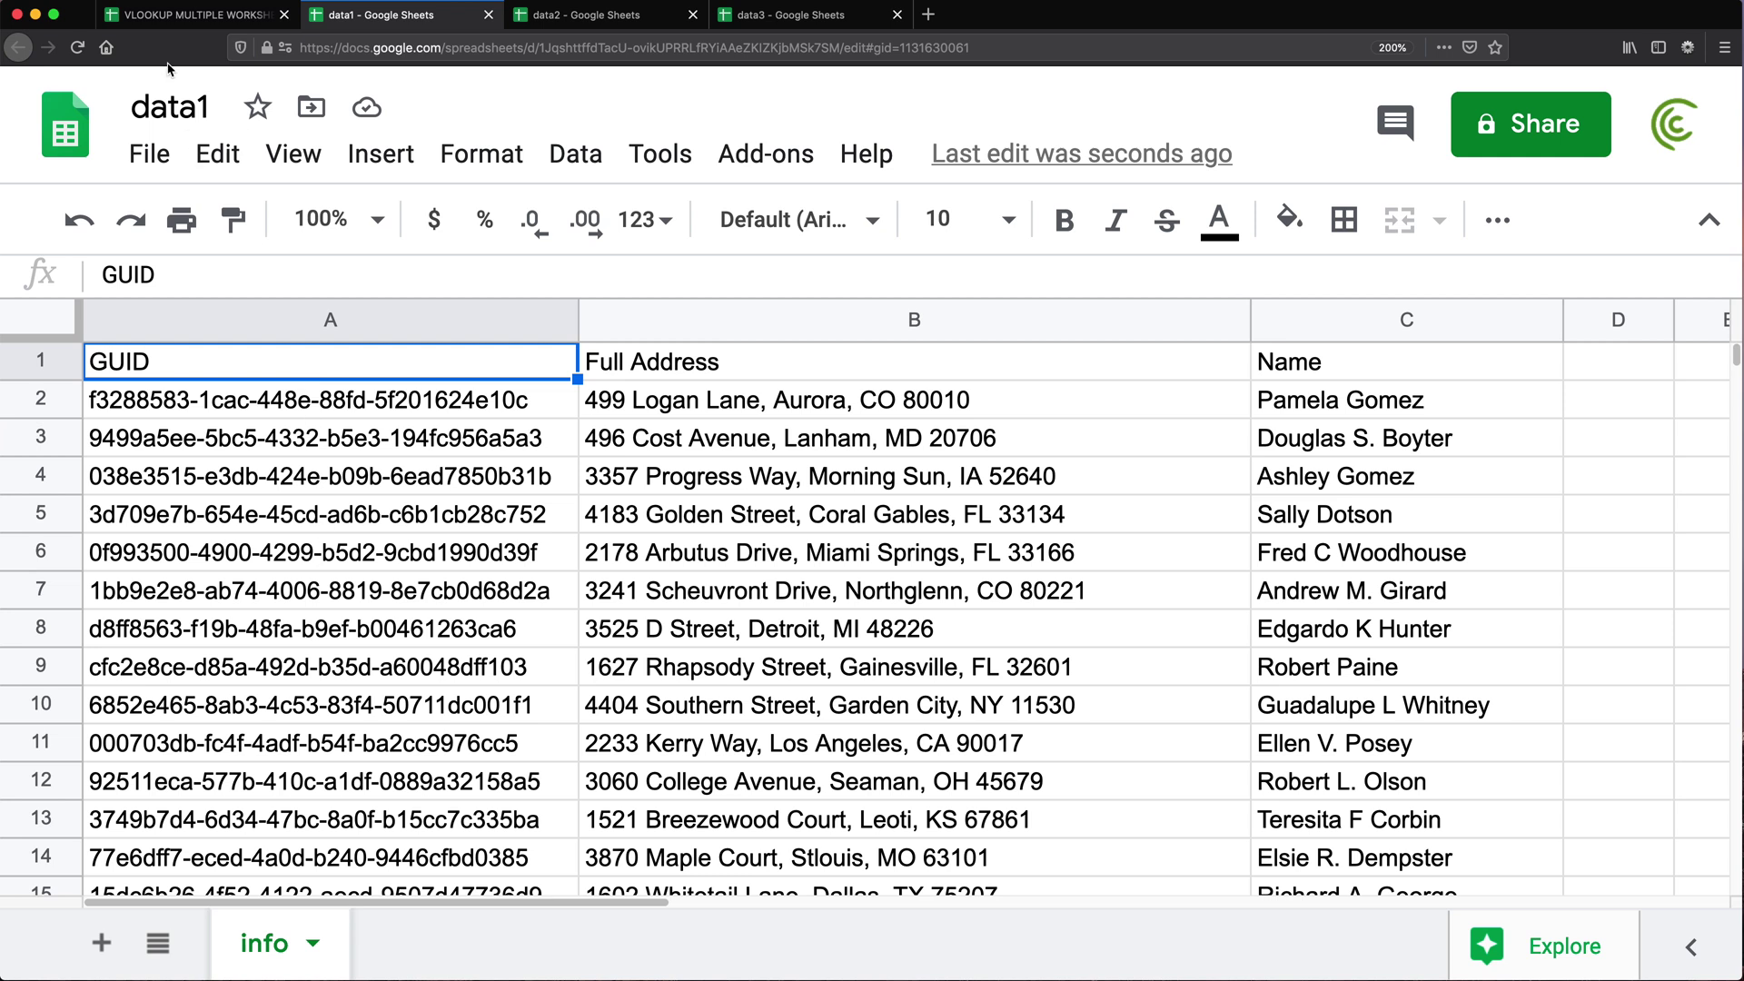
click(191, 14)
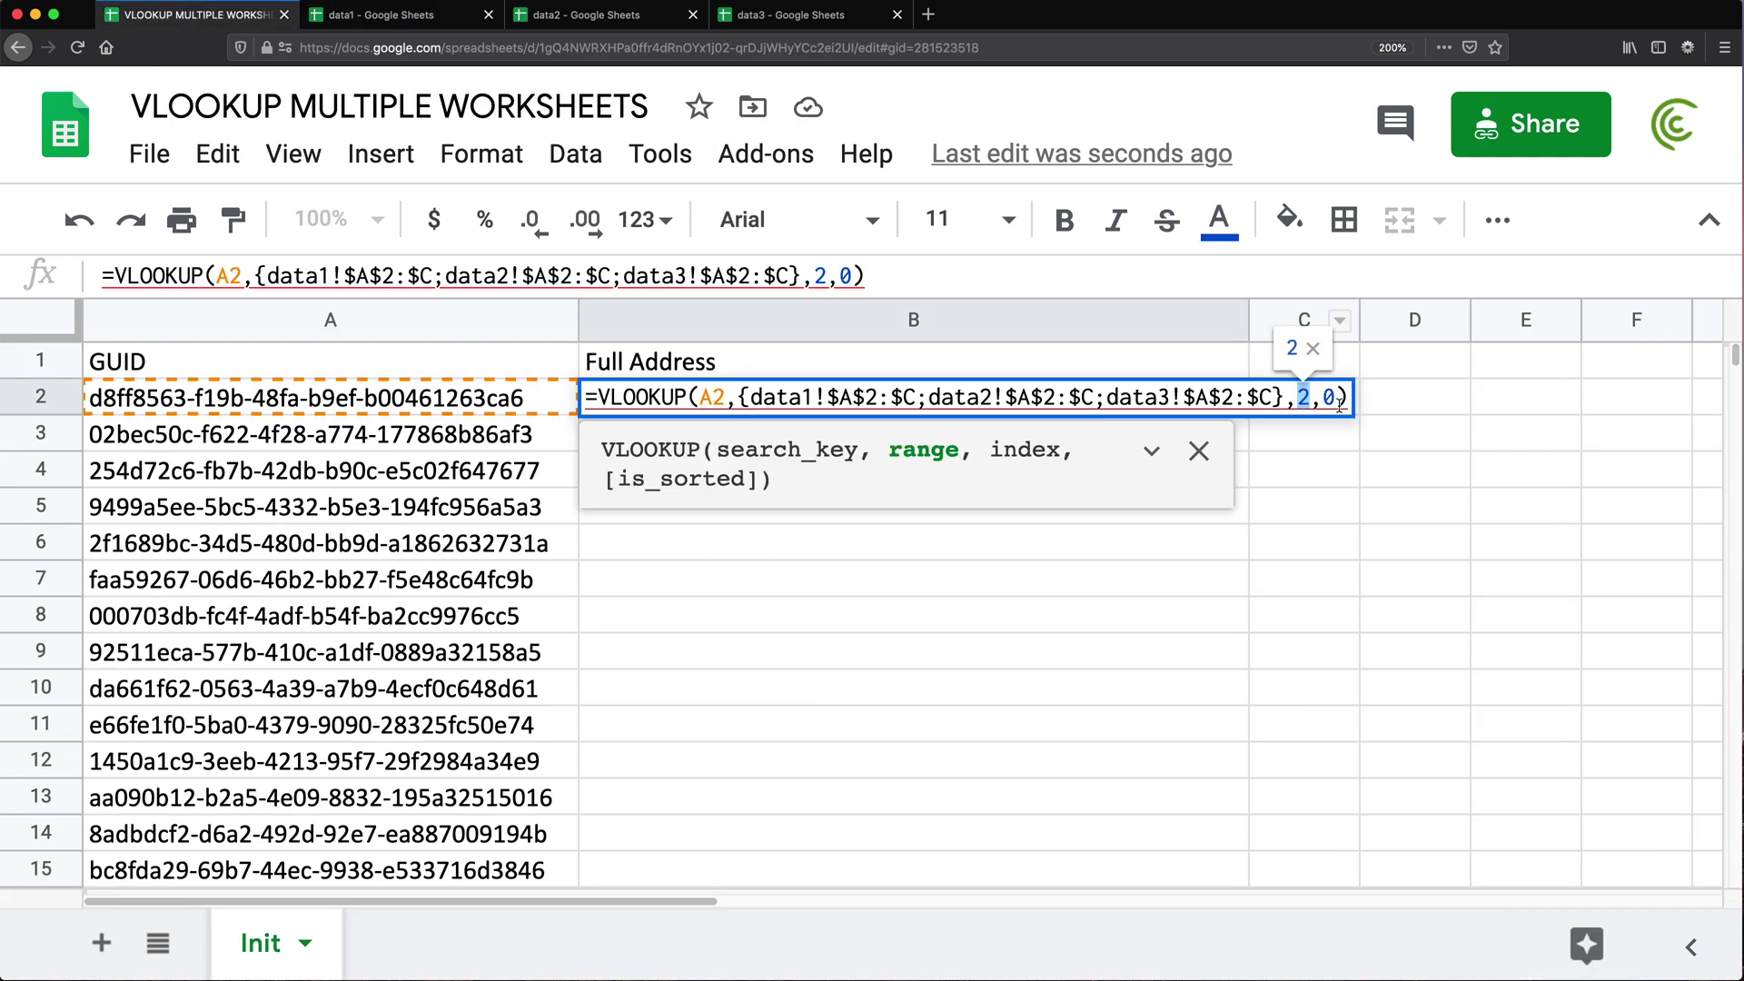
click(1331, 400)
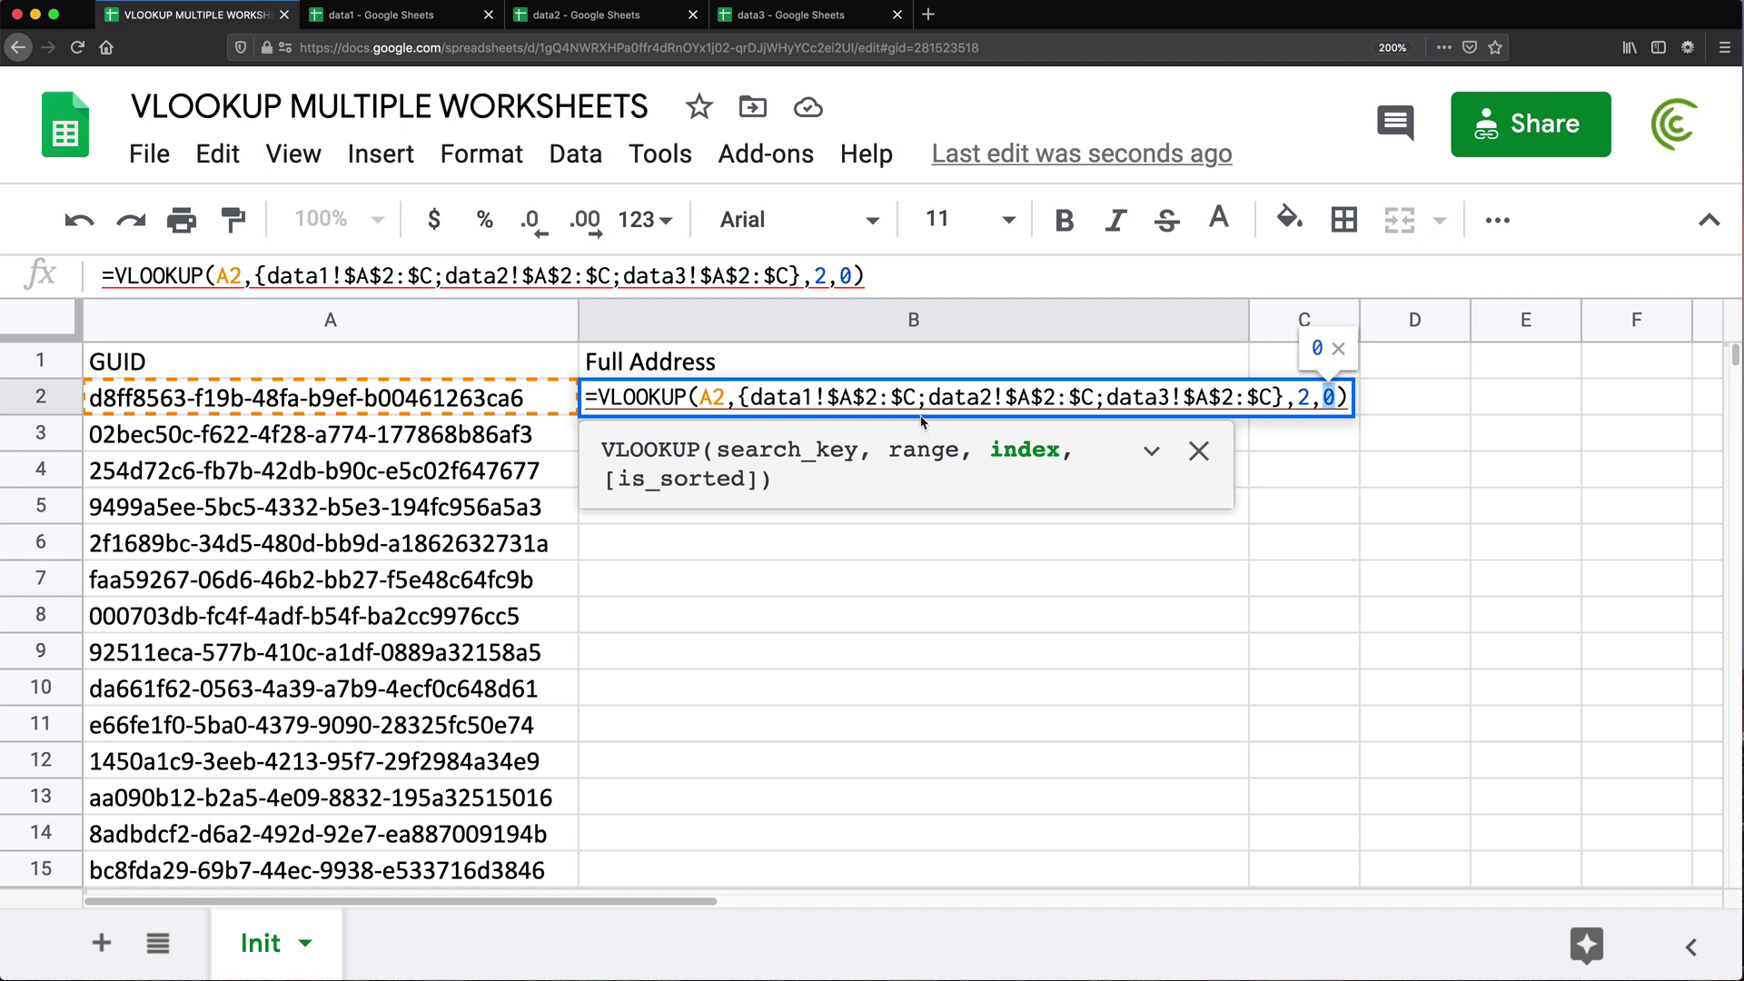
drag(915, 397, 748, 397)
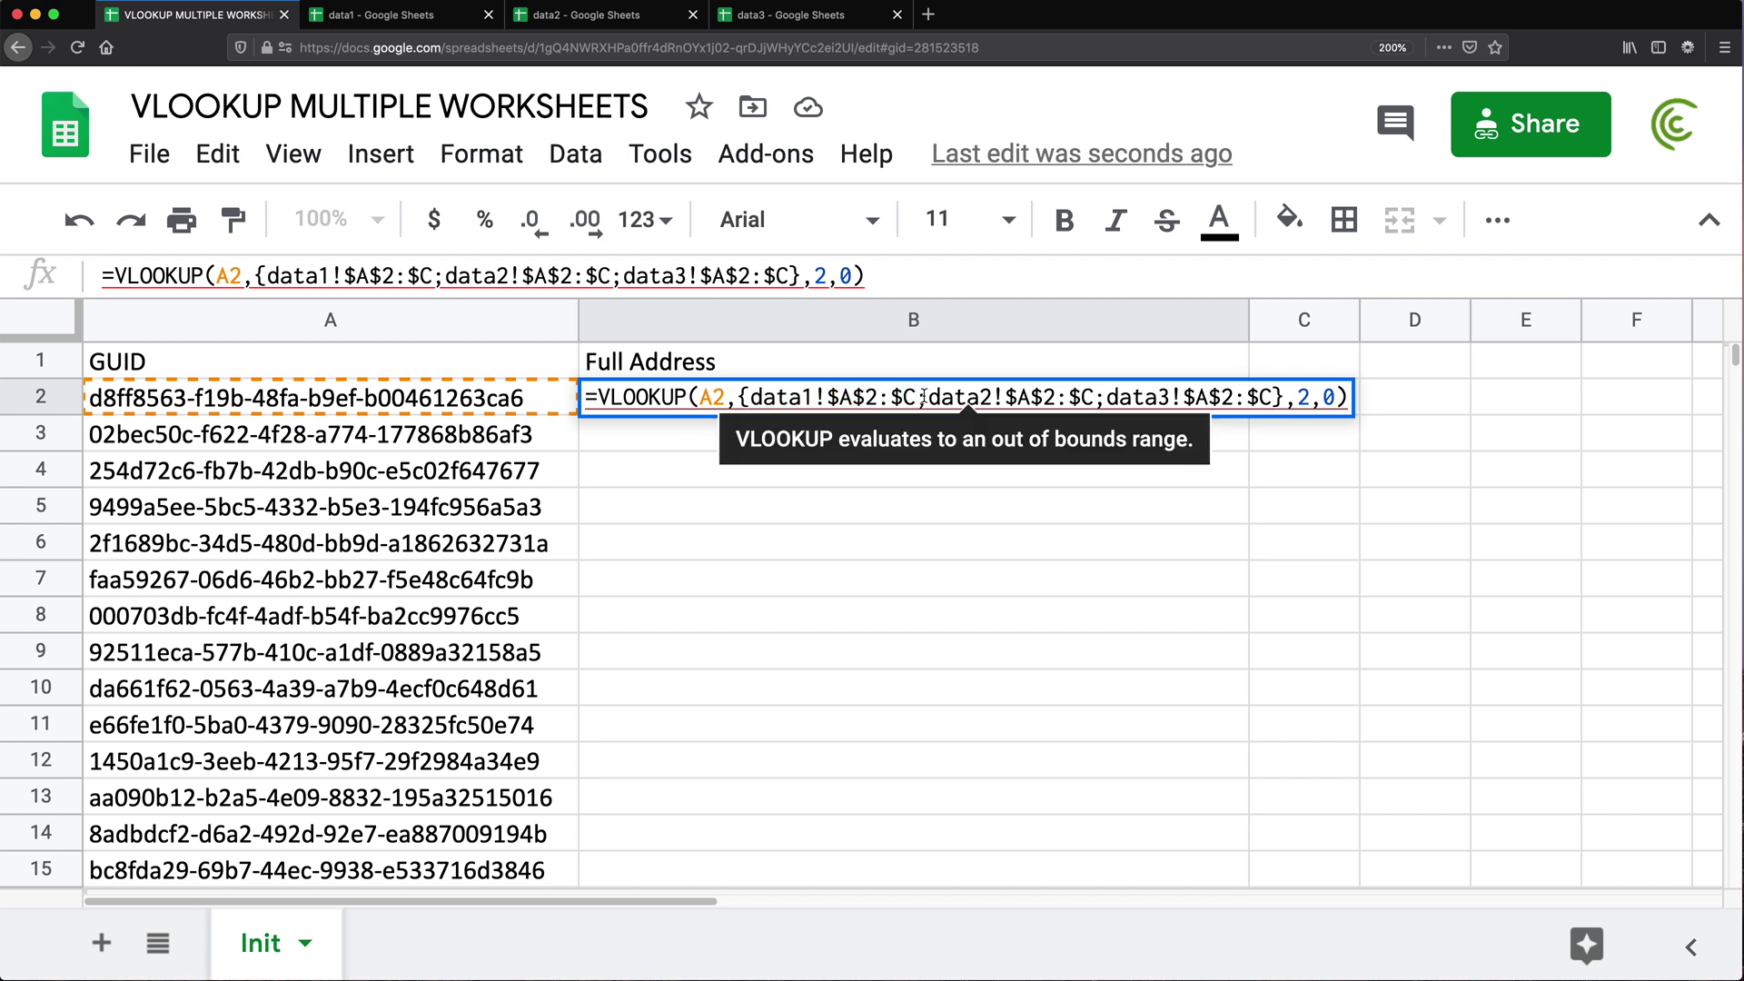
Step: Reduce B2's formula to =VLOOKUP(A2,{data1!$A$2:$C},2,0) and compare it with the separate data1 spreadsheet
drag(917, 399, 1289, 406)
key(BackSpace)
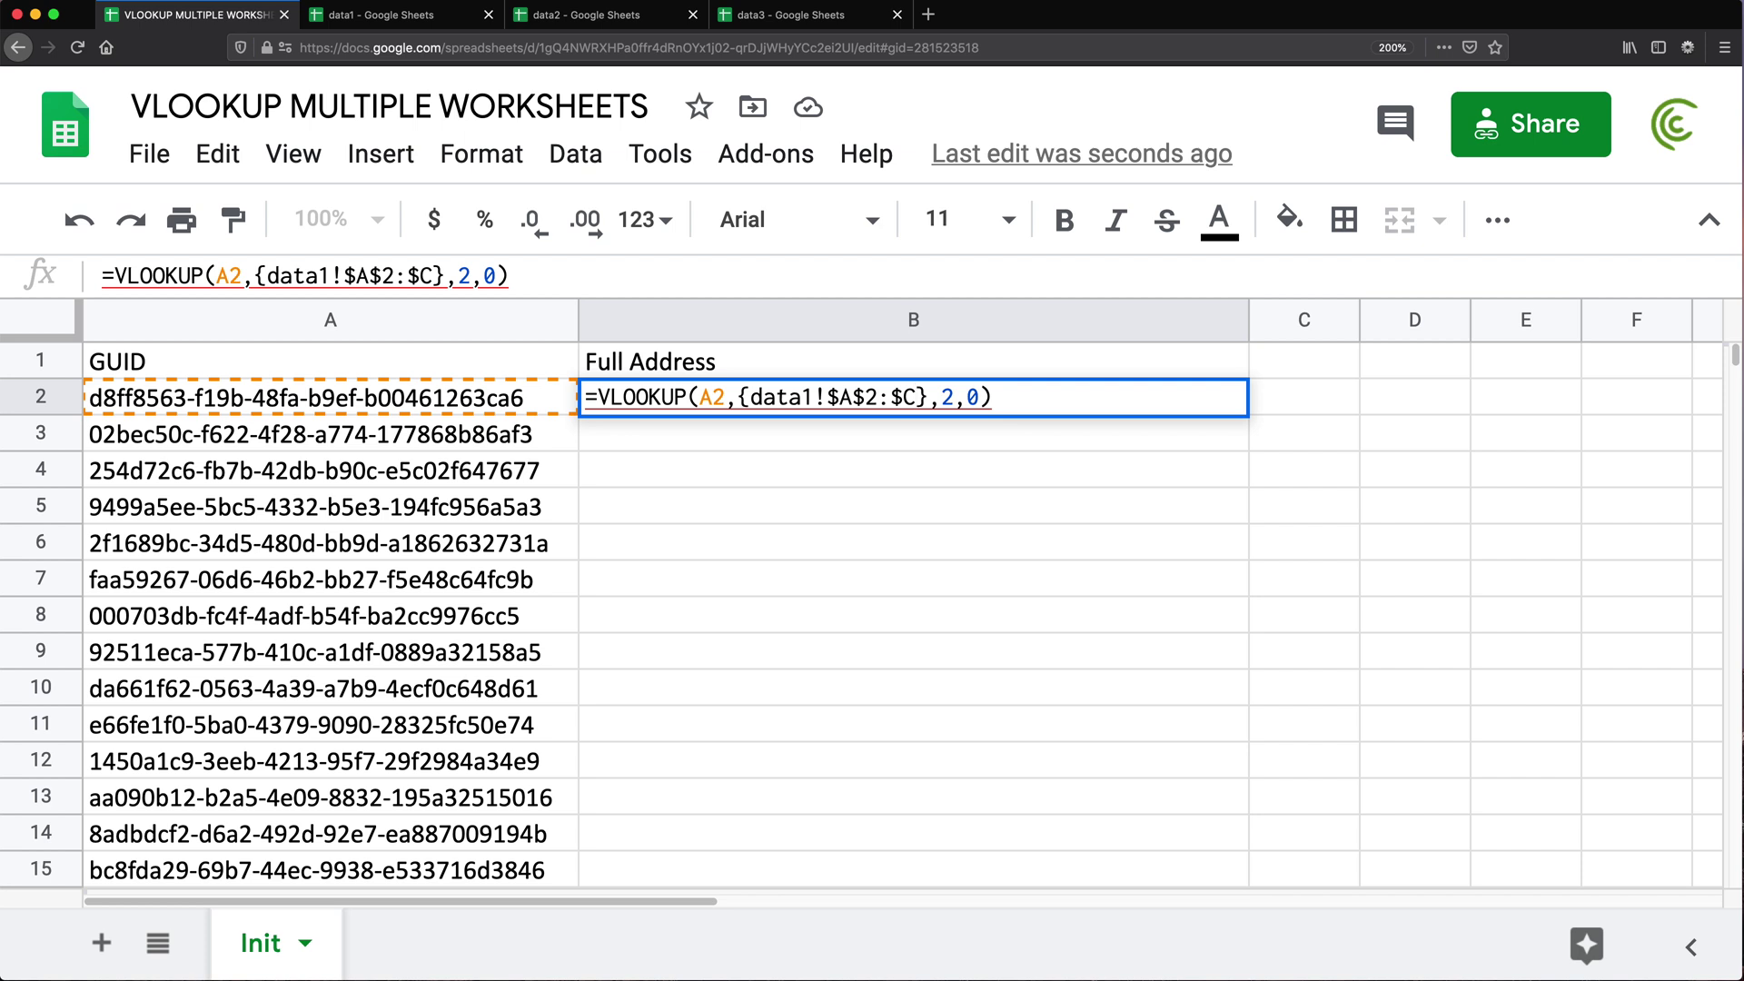
key(Return)
click(963, 407)
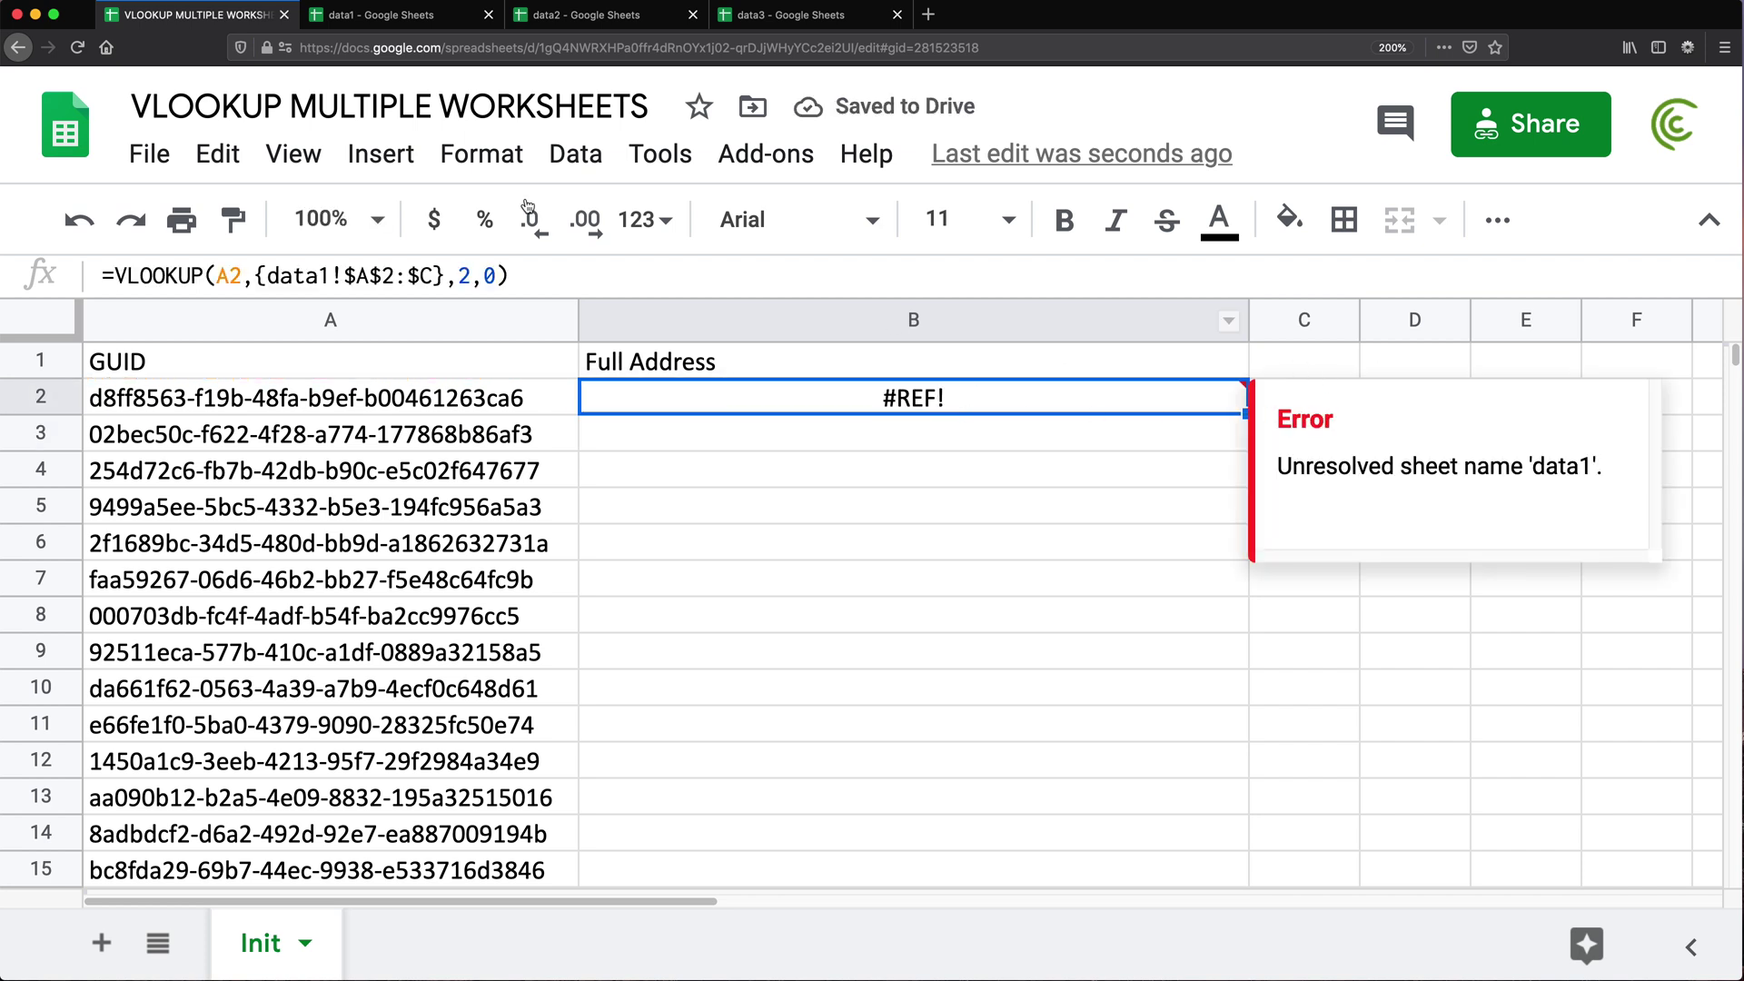
click(392, 15)
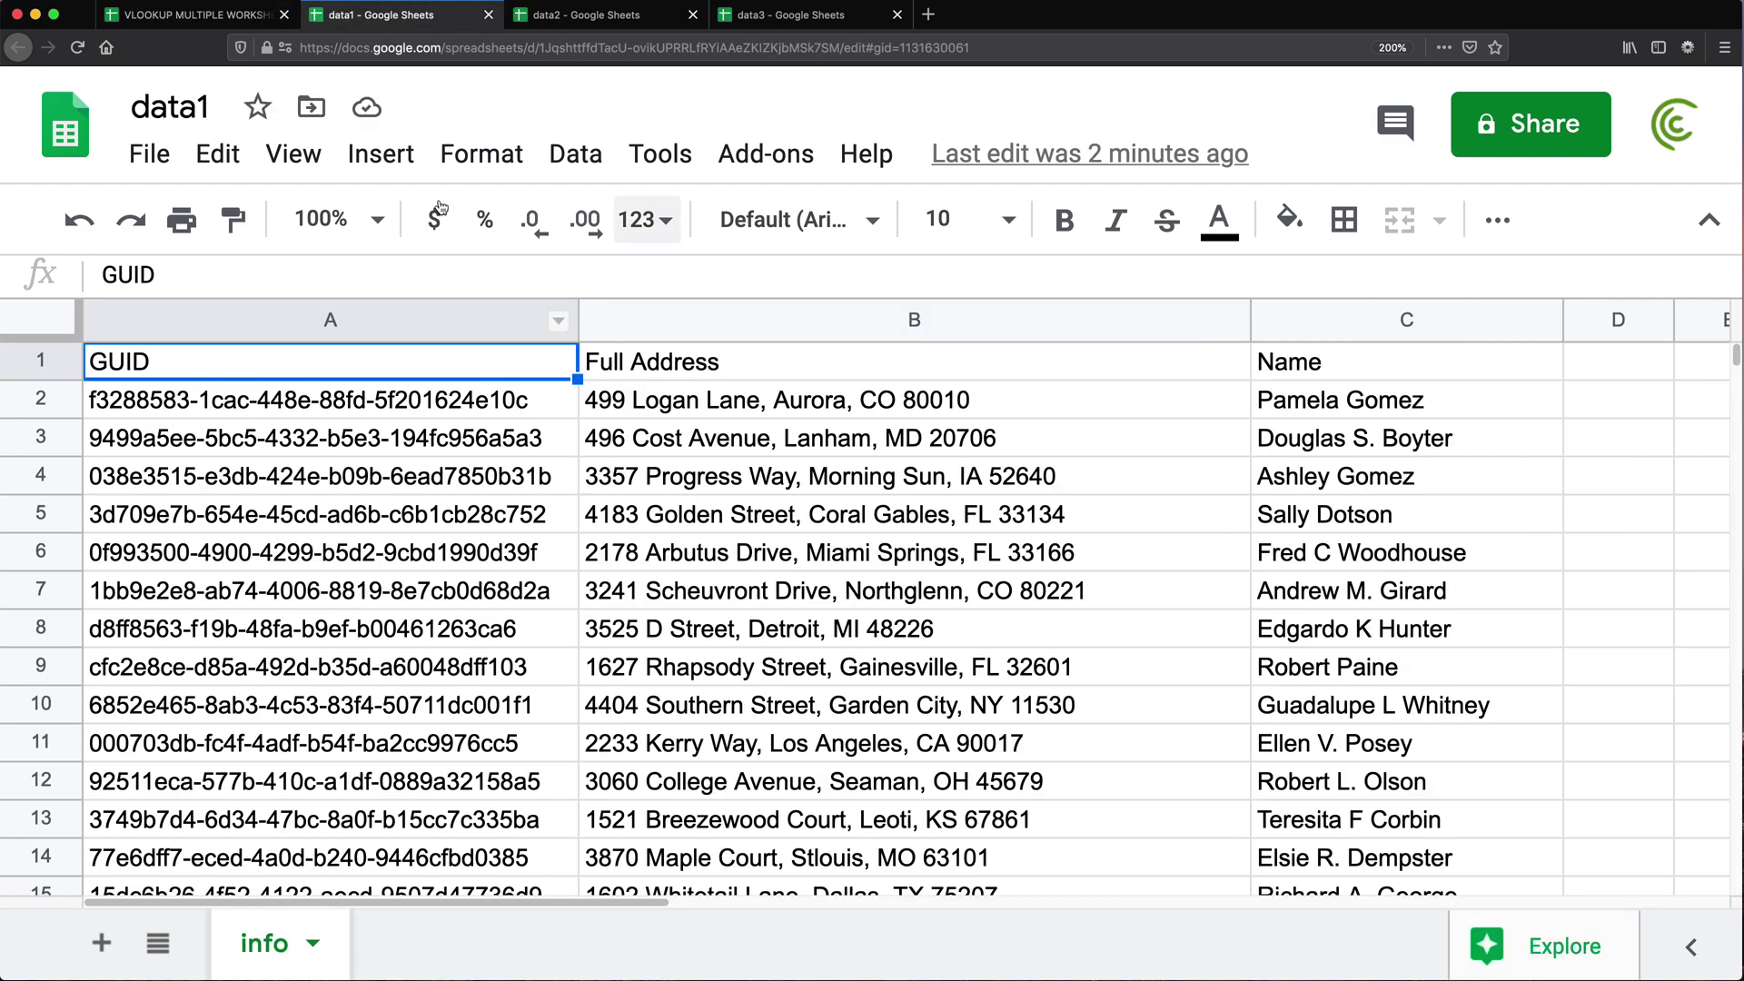
click(164, 14)
mouse_move(899, 404)
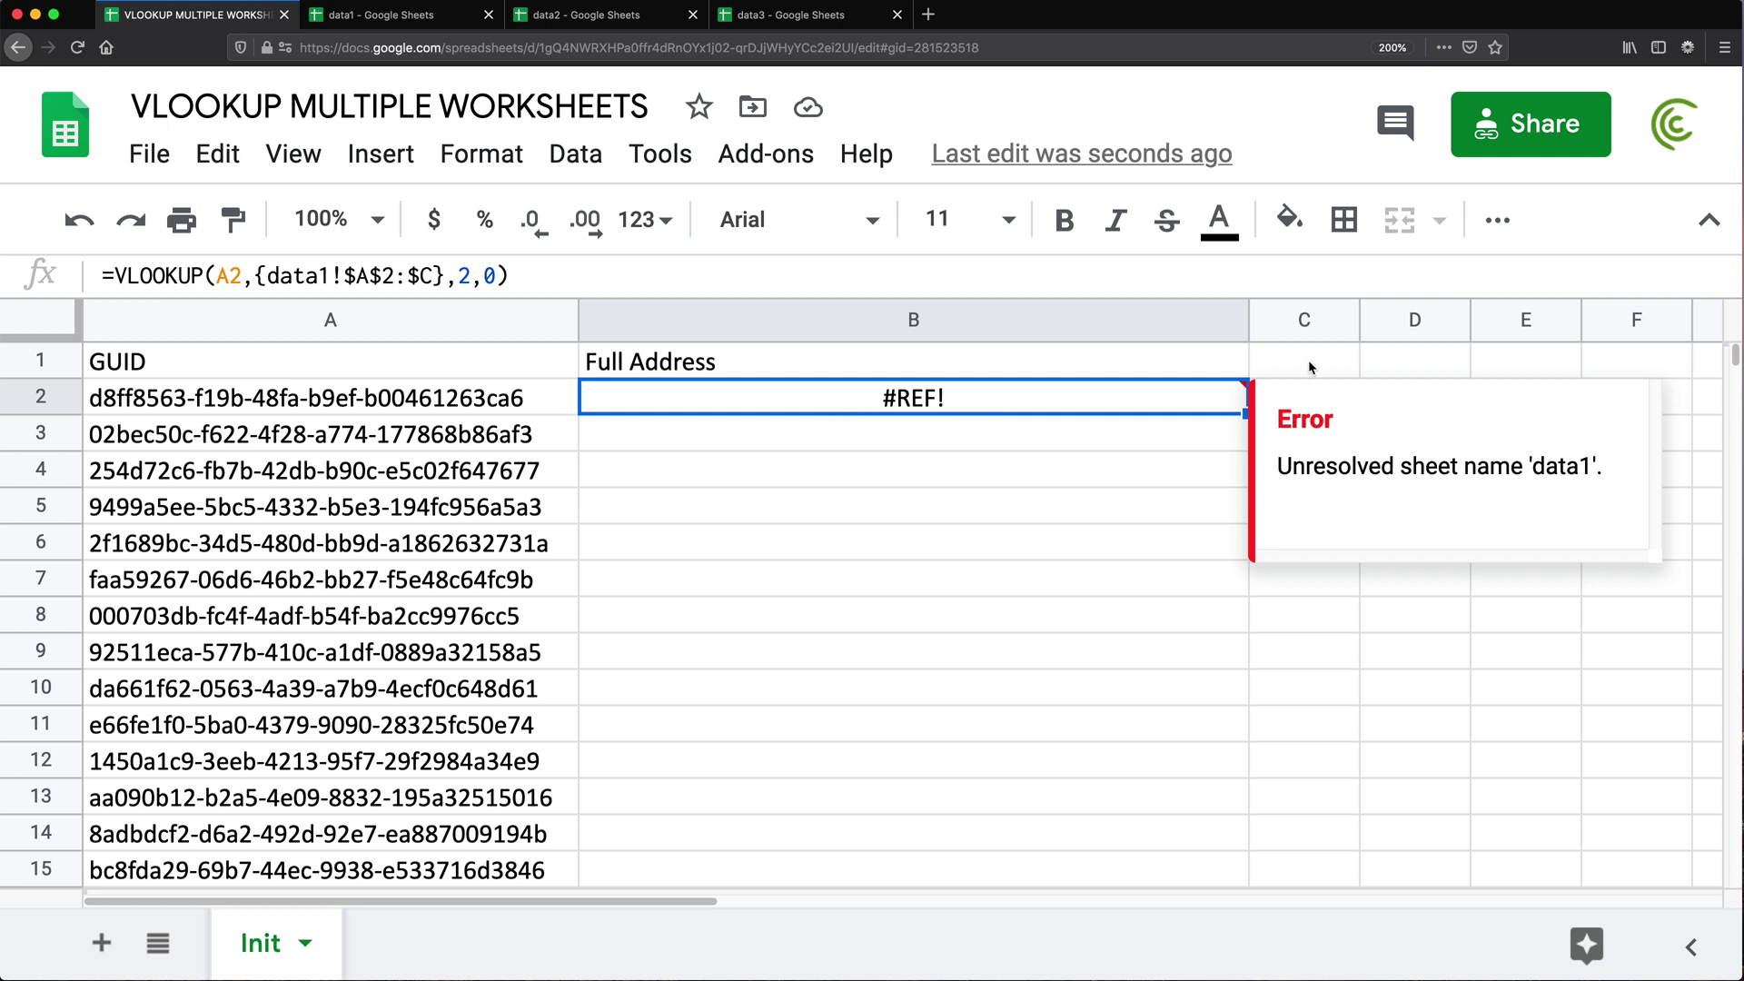
Step: Start an IMPORTRANGE formula in cell C2 of the Init sheet
click(1315, 400)
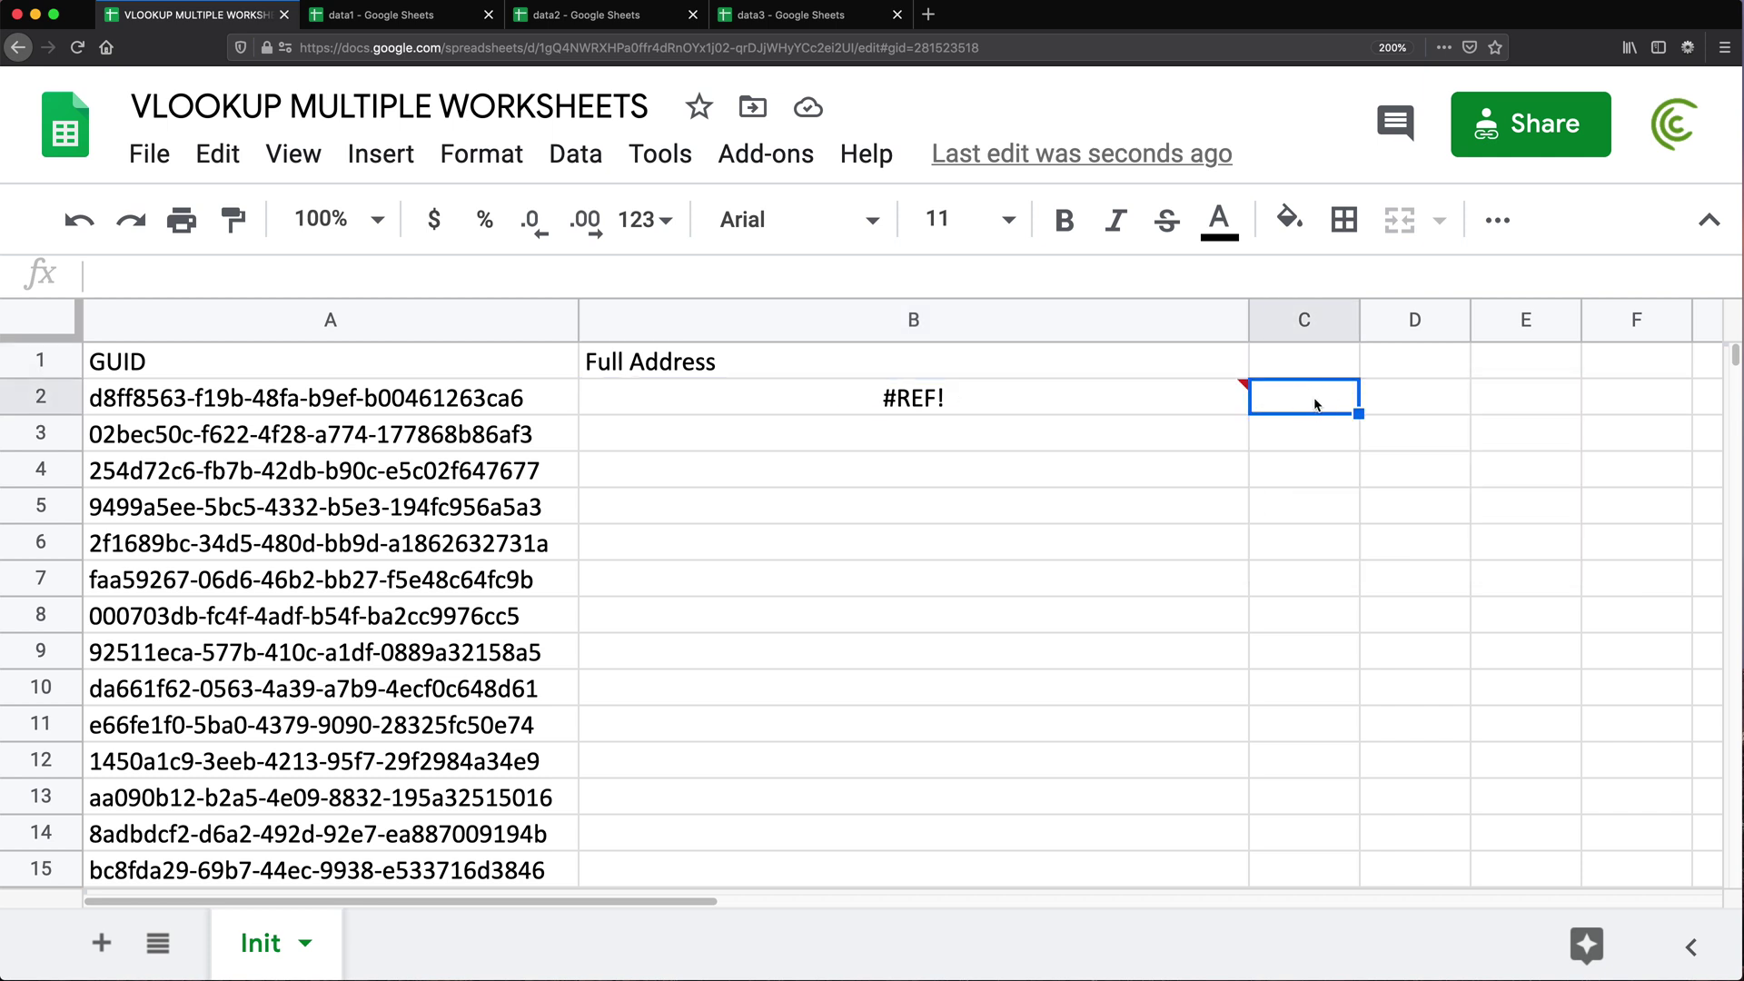
text(=import)
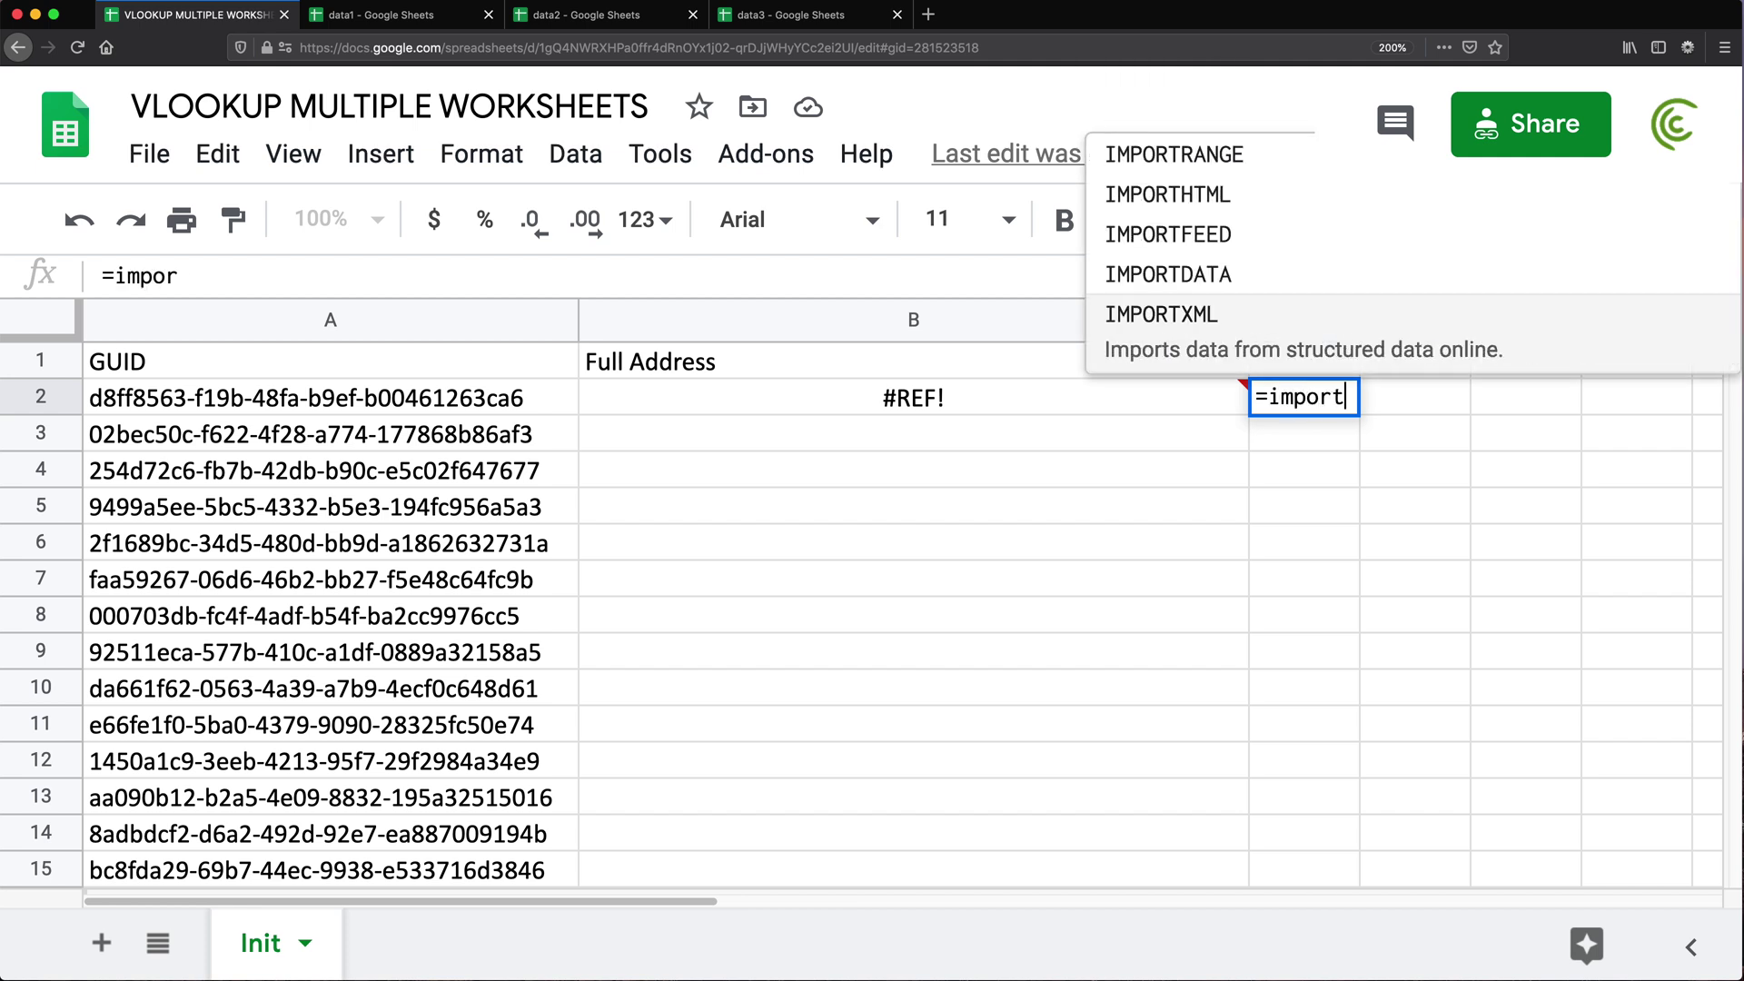
key(Up)
key(Up)
key(Up)
key(Up)
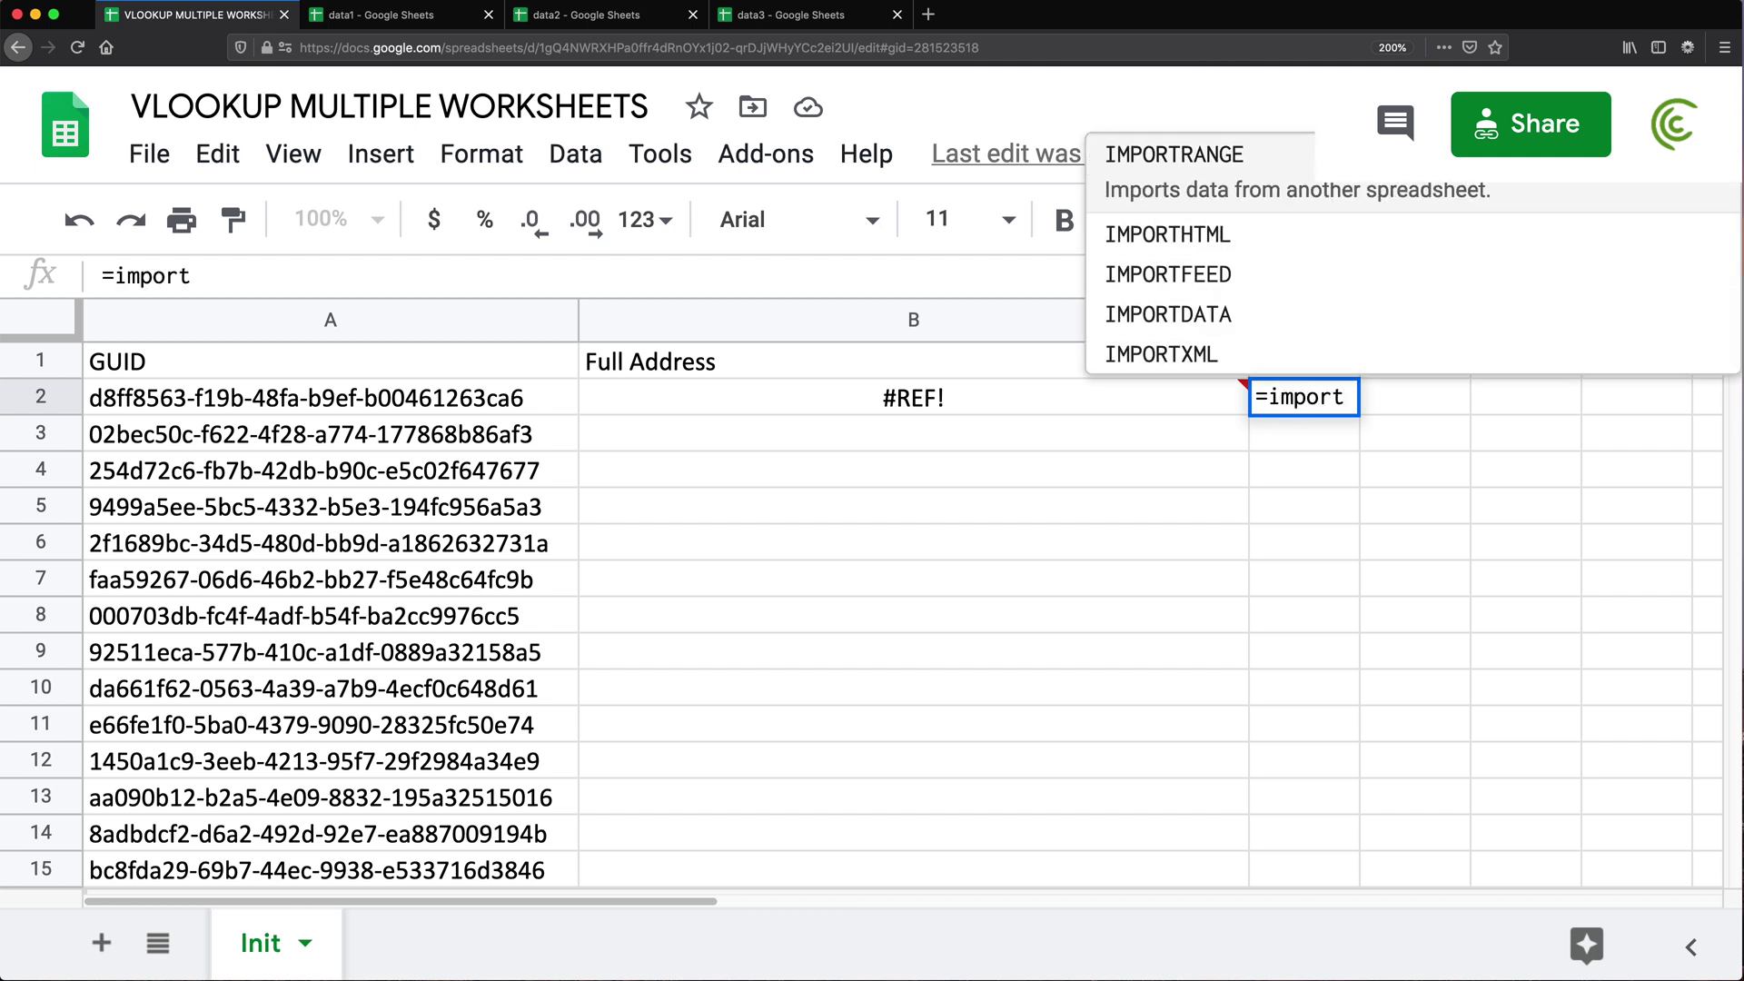
key(Tab)
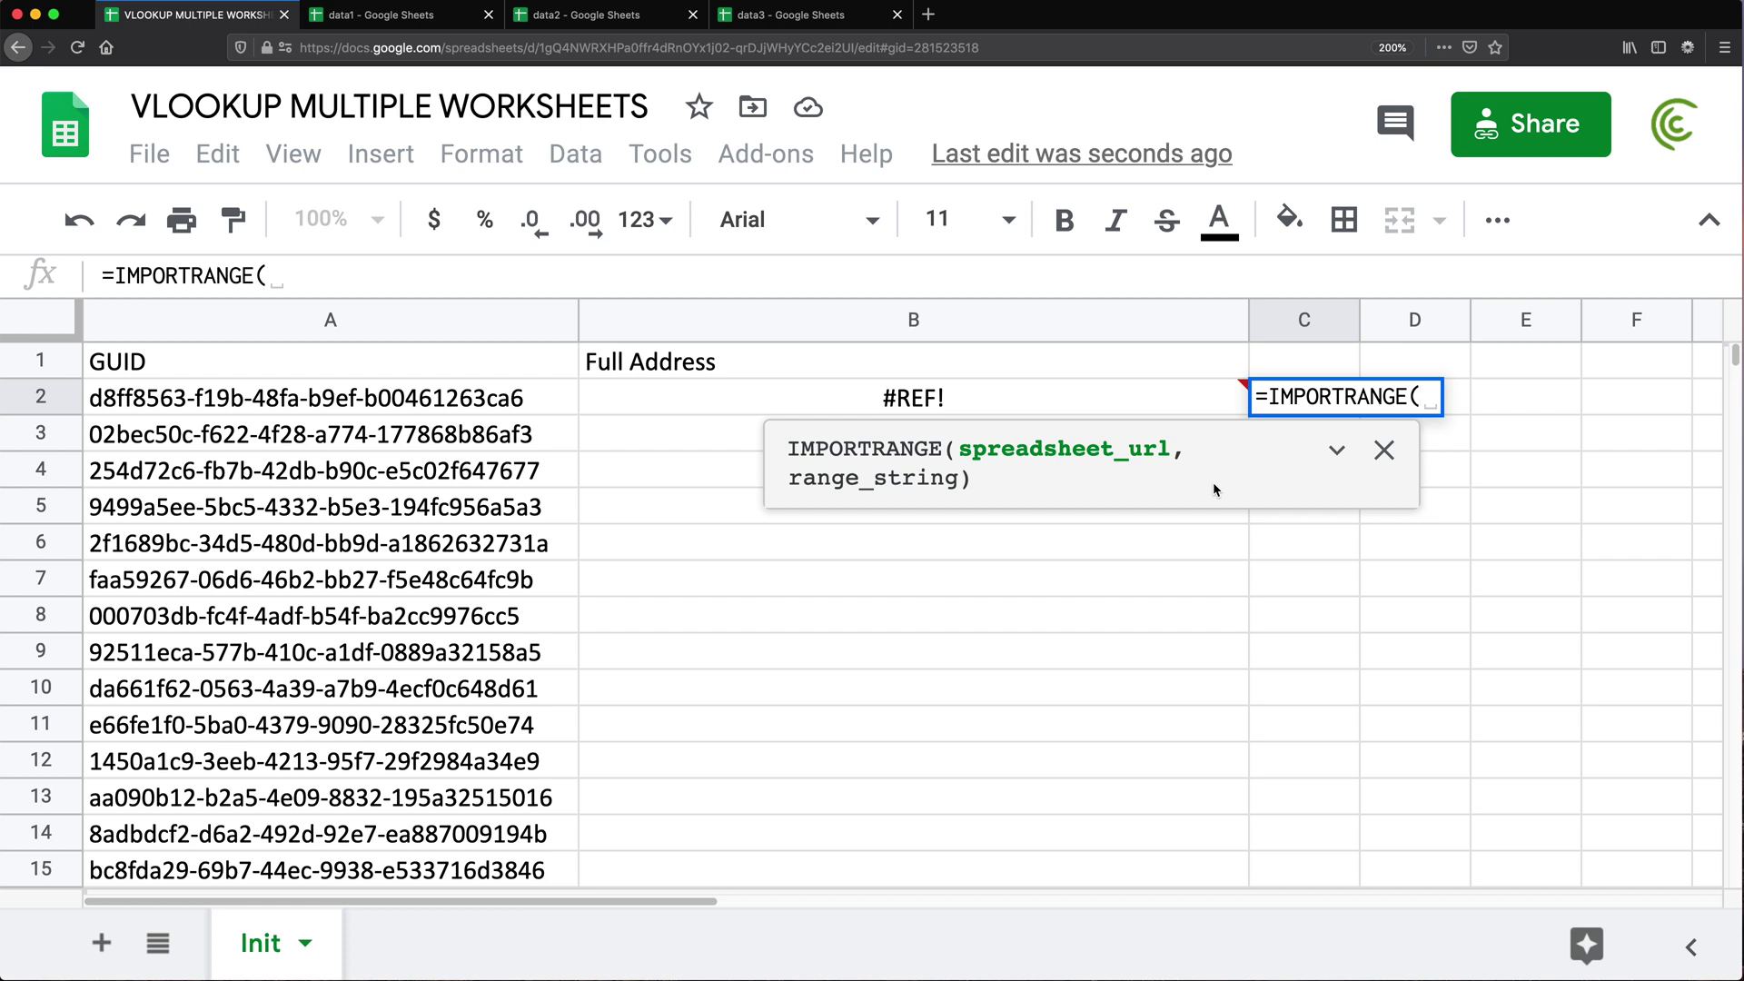
Step: Enter the data1 spreadsheet's copied web address in quotes as the spreadsheet_url argument of C2's IMPORTRANGE formula
text("")
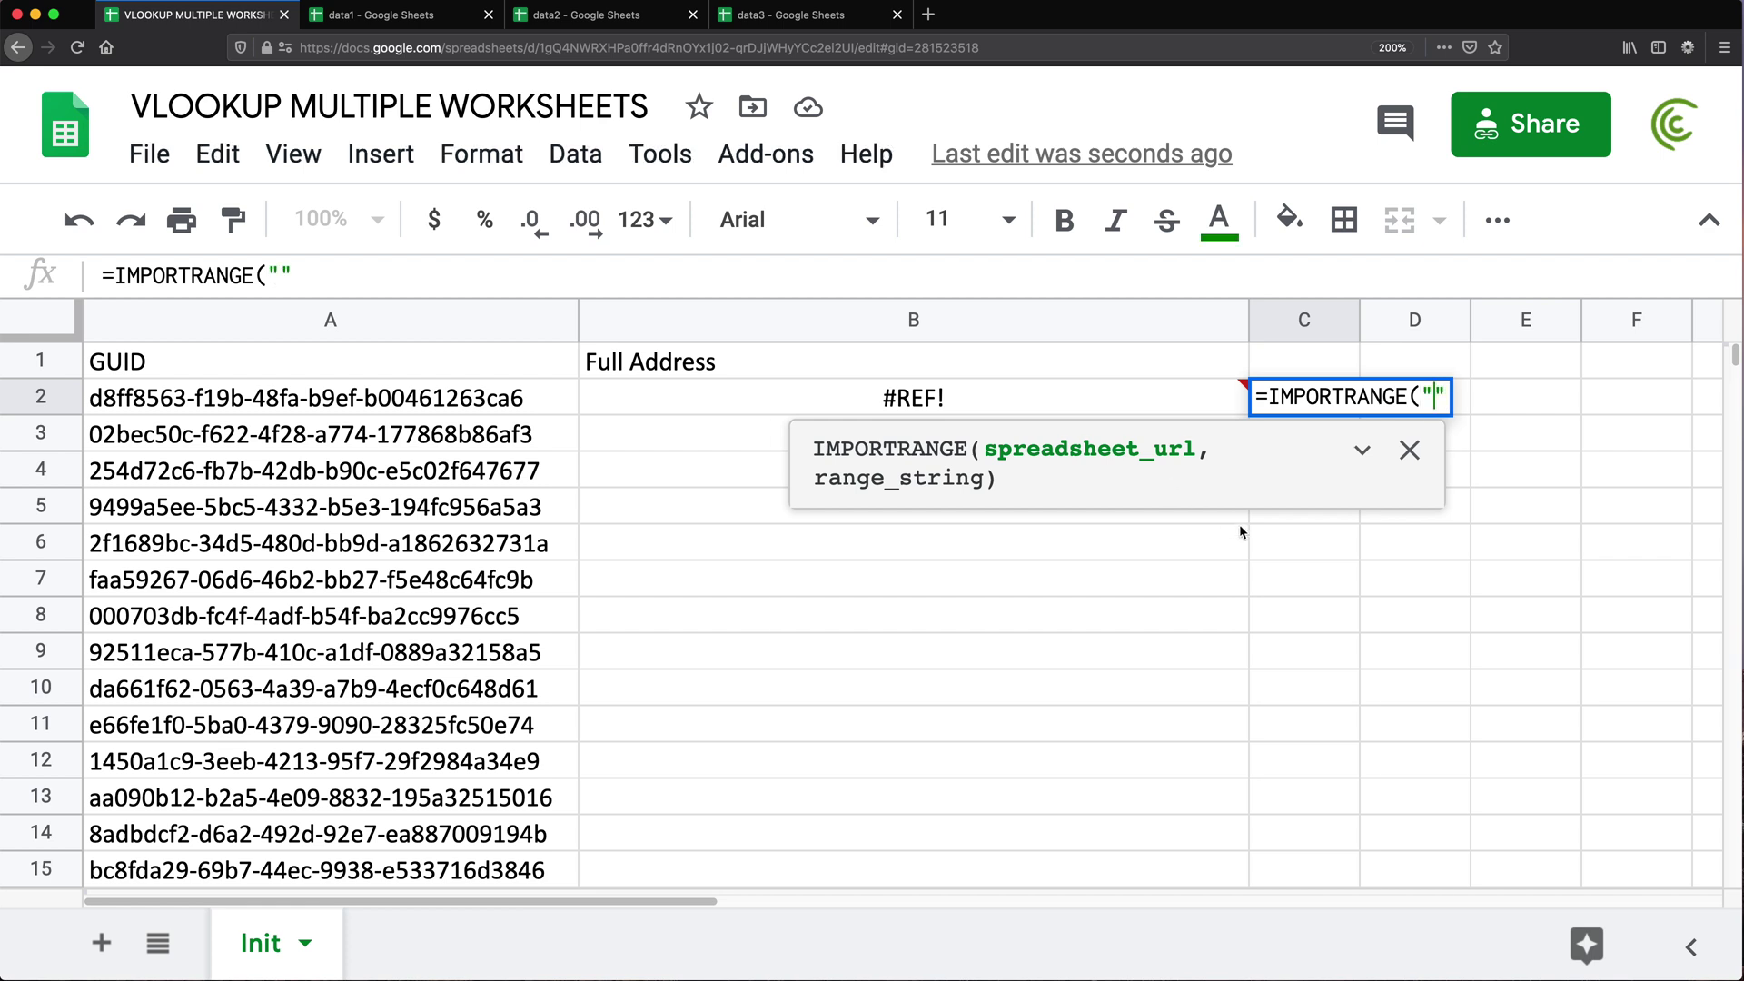
click(357, 17)
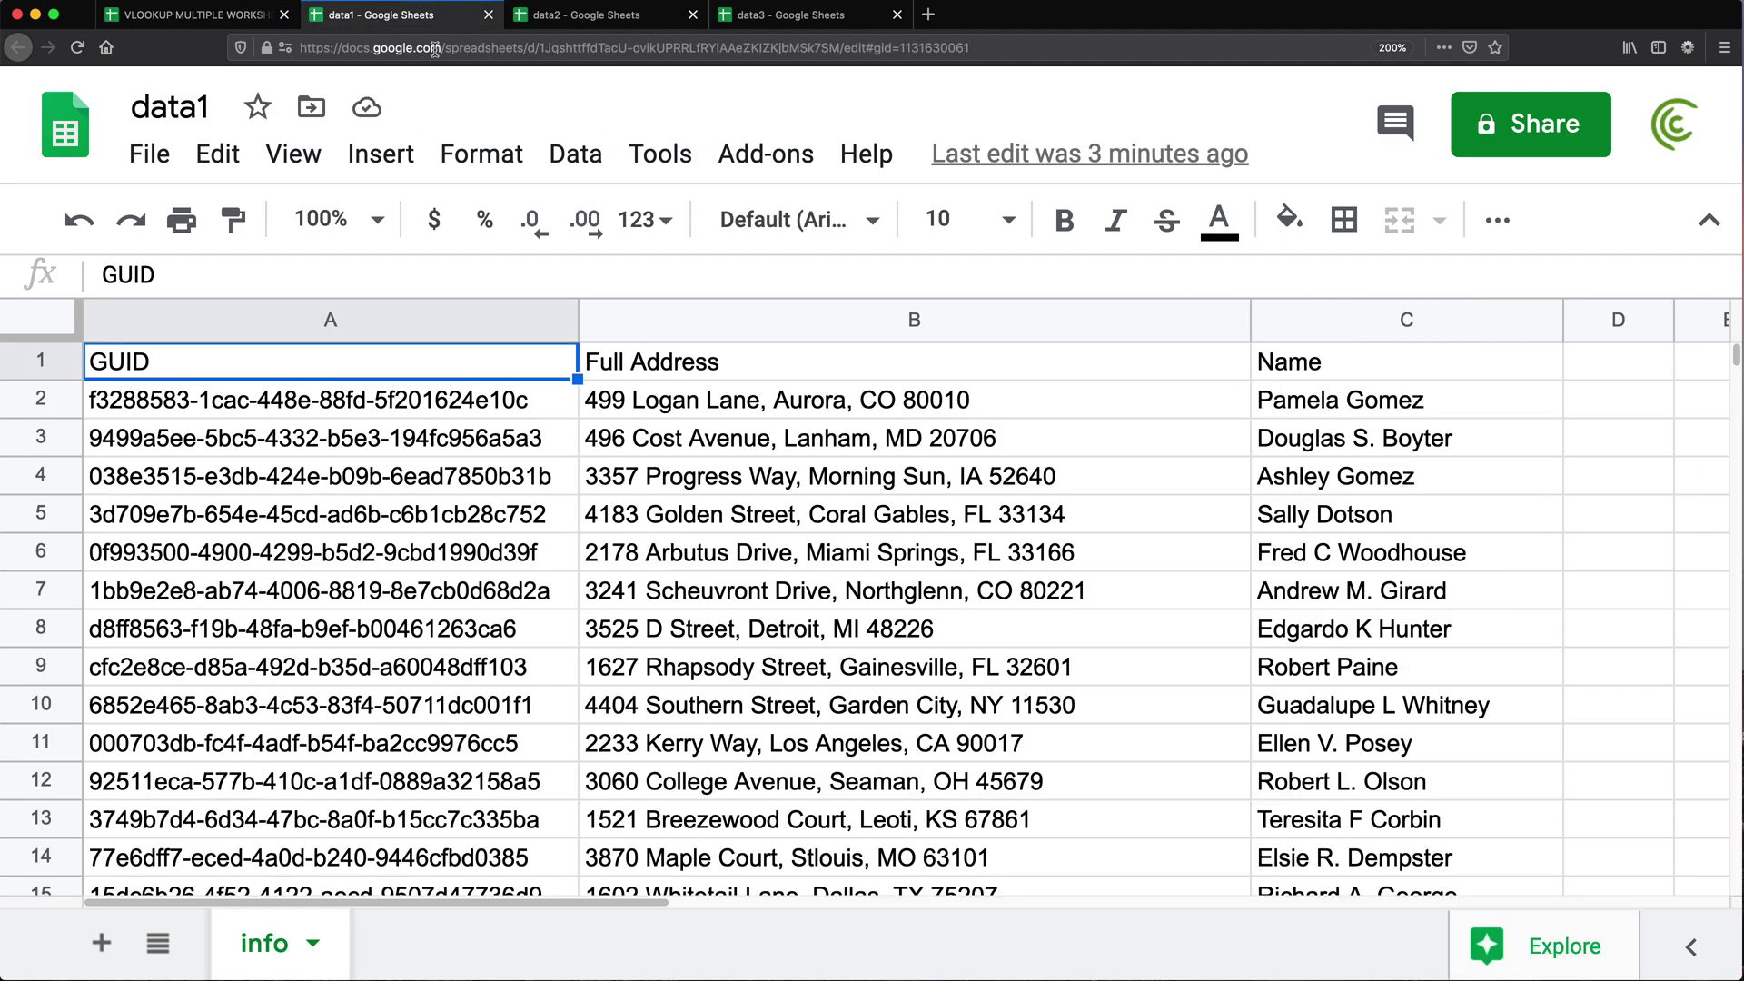
right_click(435, 49)
click(468, 96)
click(196, 15)
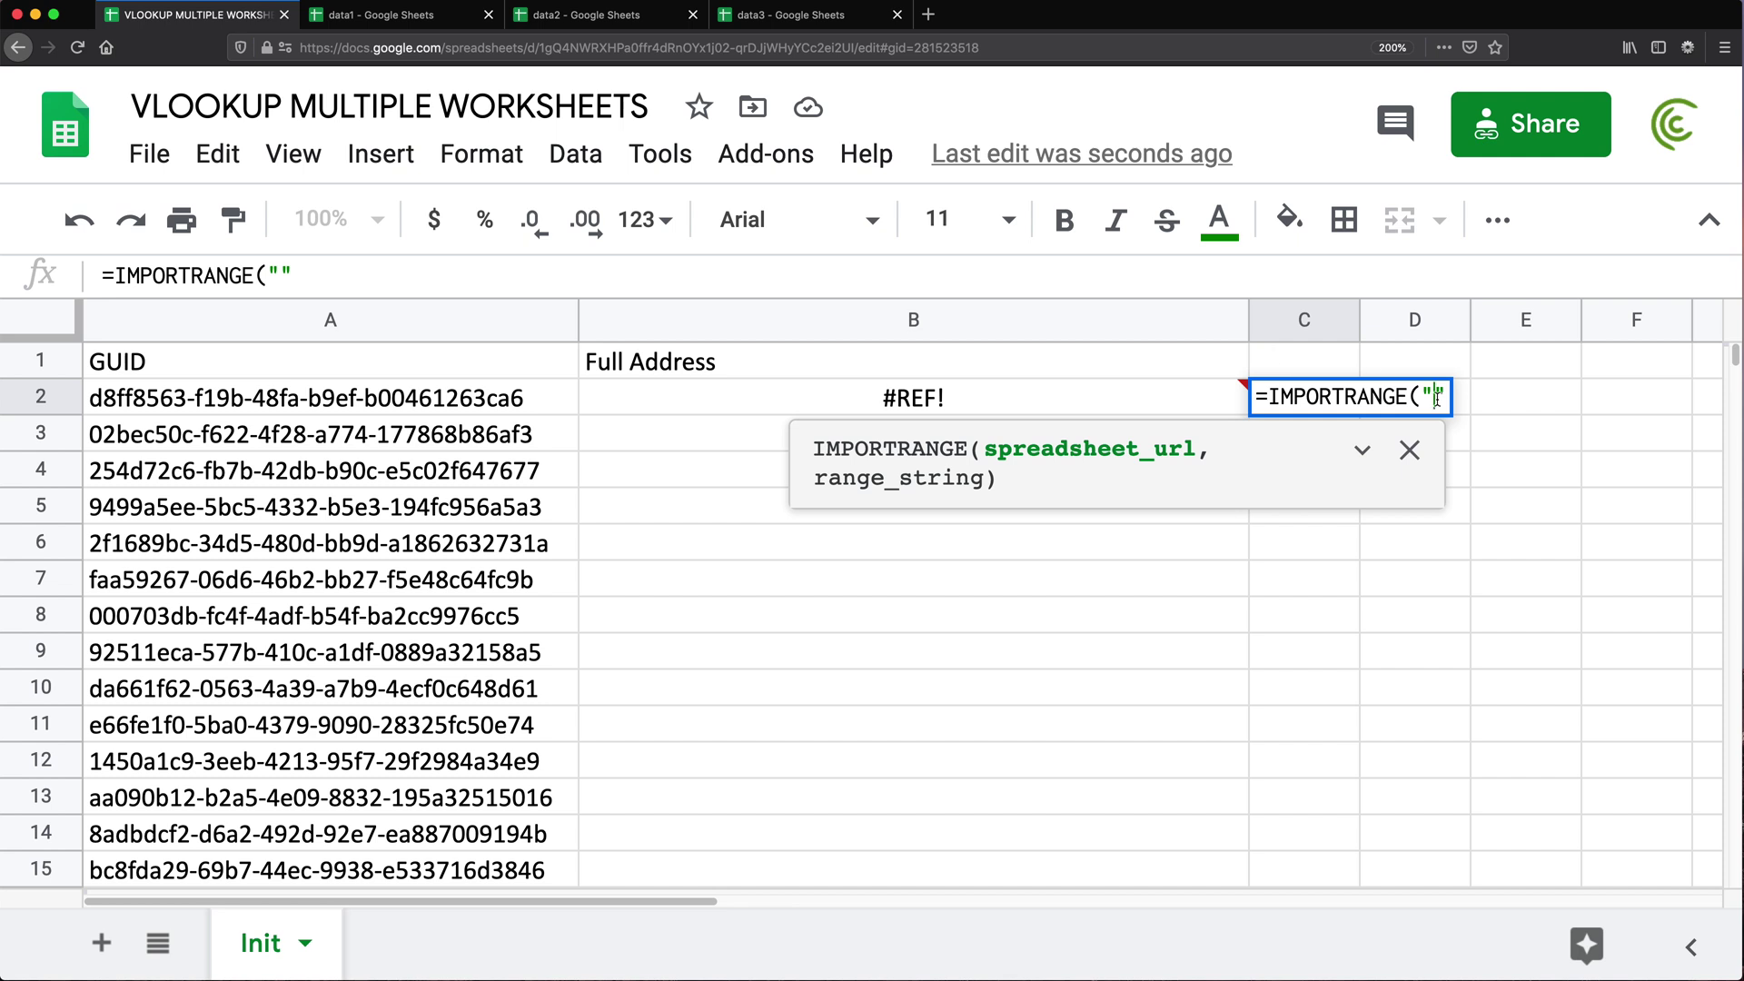
key(super+v)
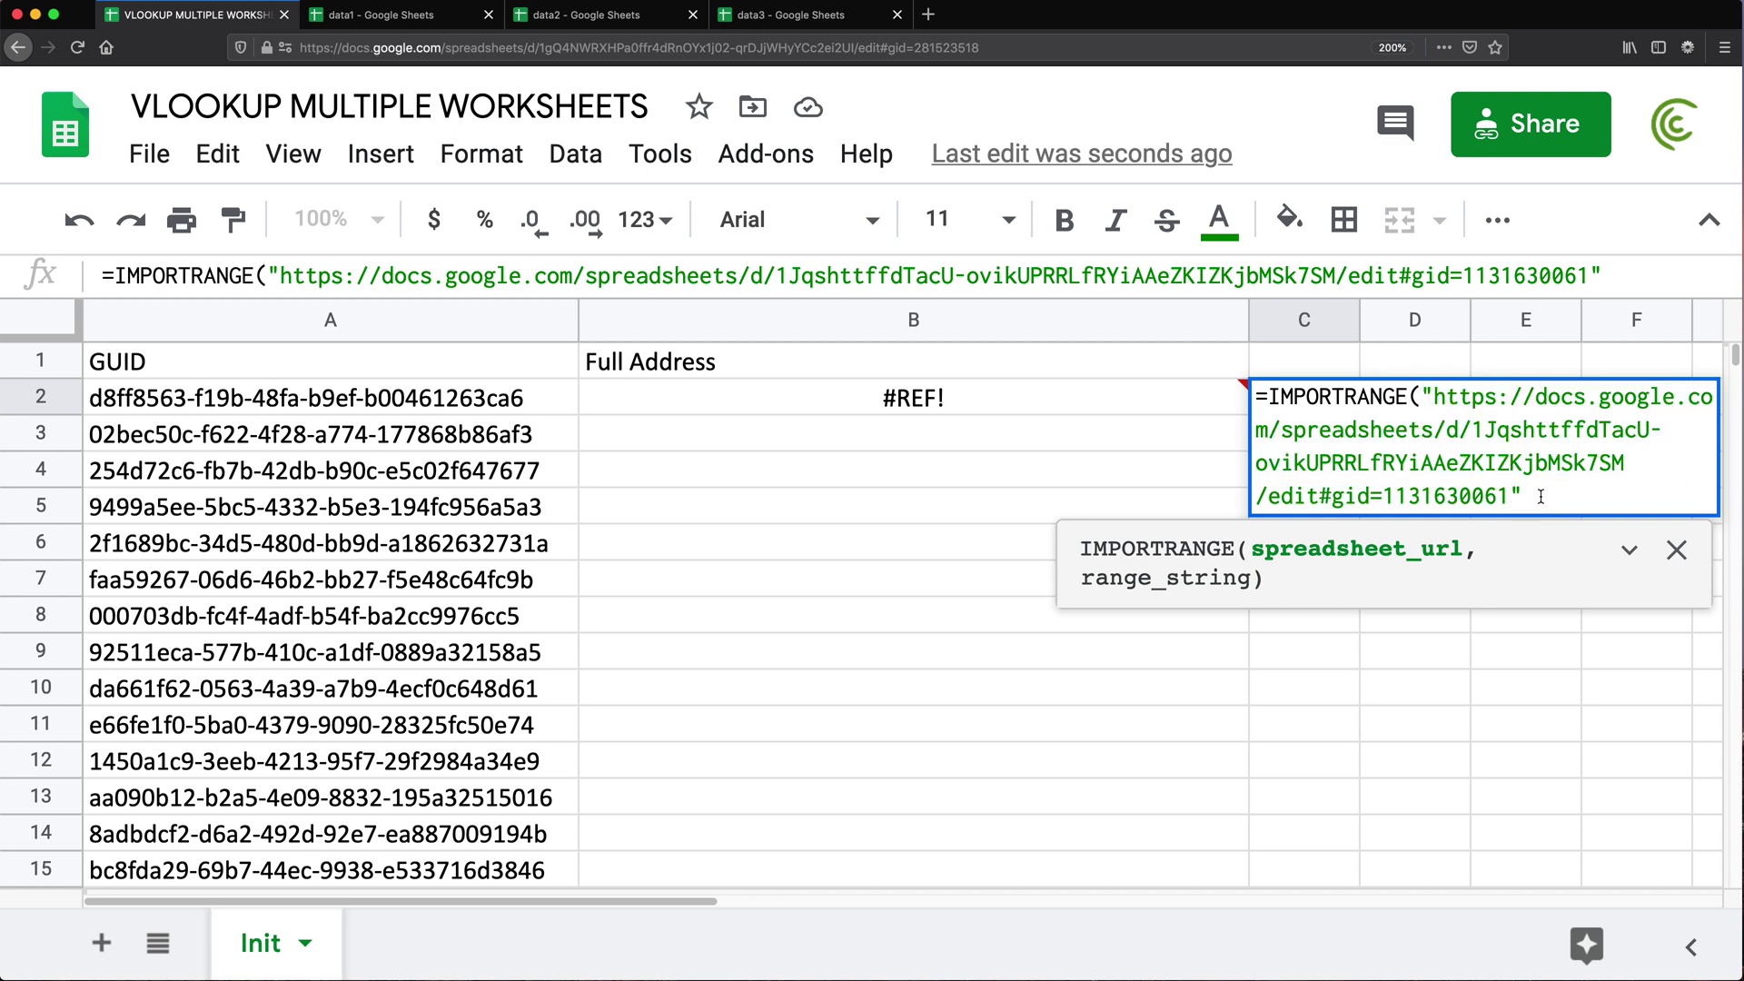
Step: Add "info!A2:C" as the range_string argument of C2's IMPORTRANGE formula, checking the sheet name in data1
text(,""))
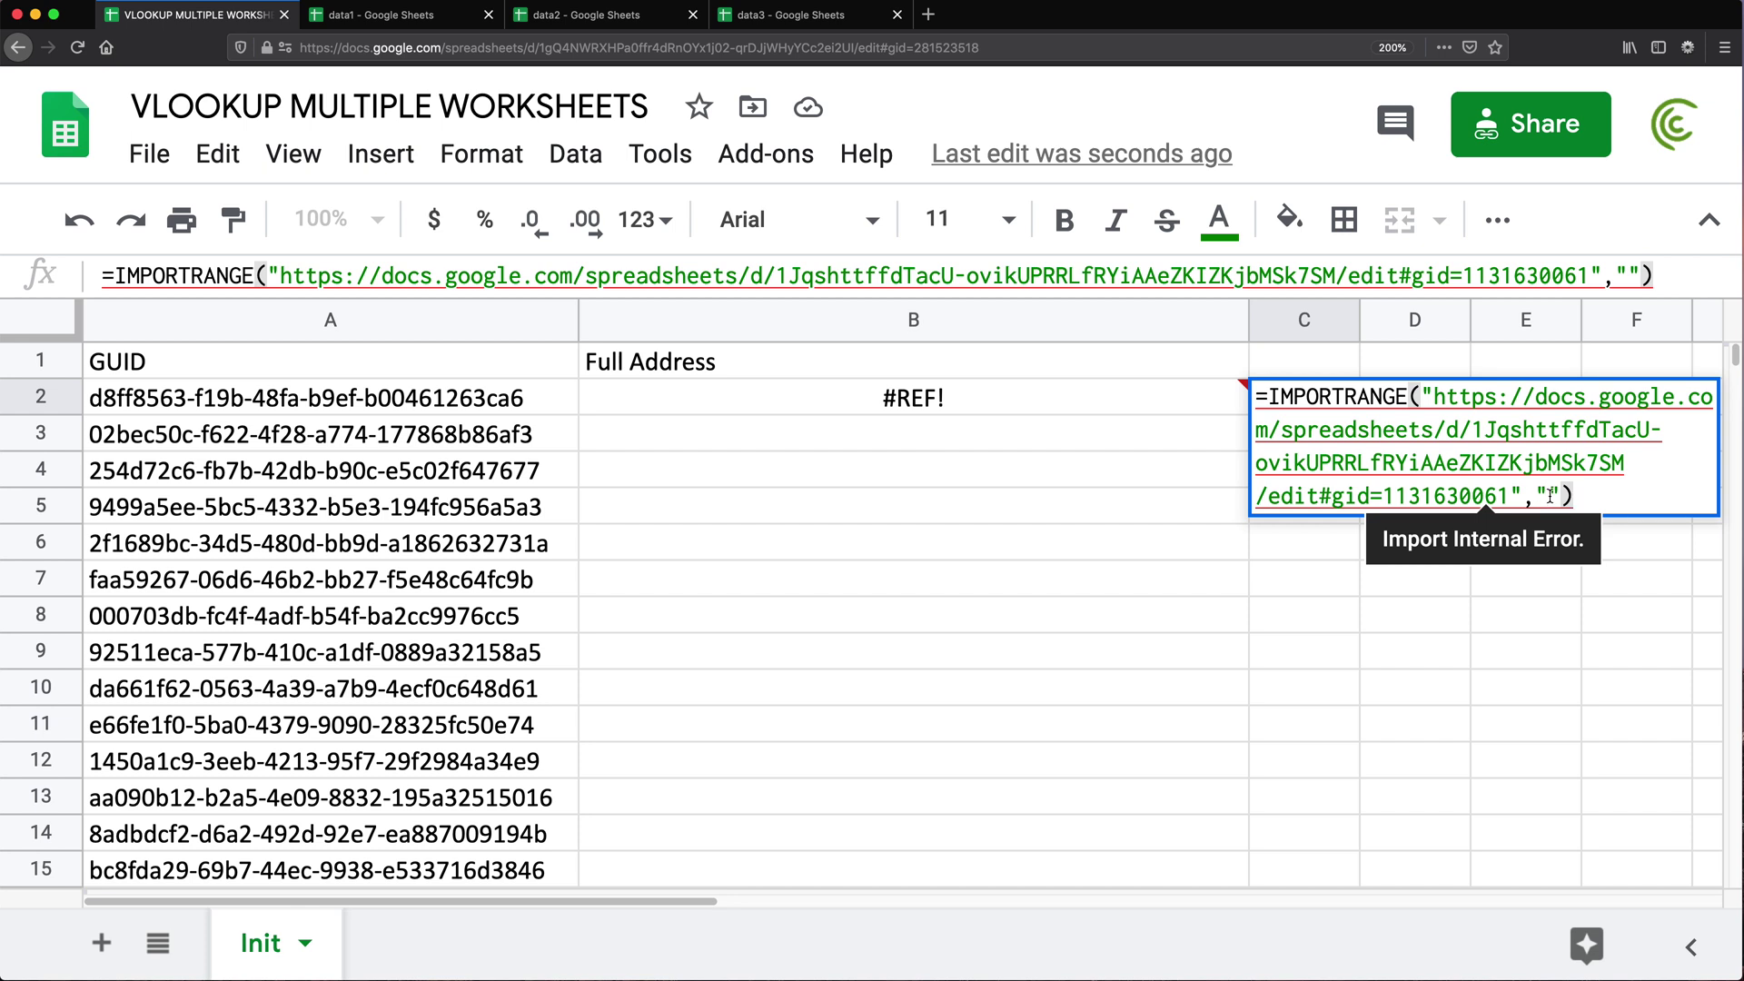
click(1551, 494)
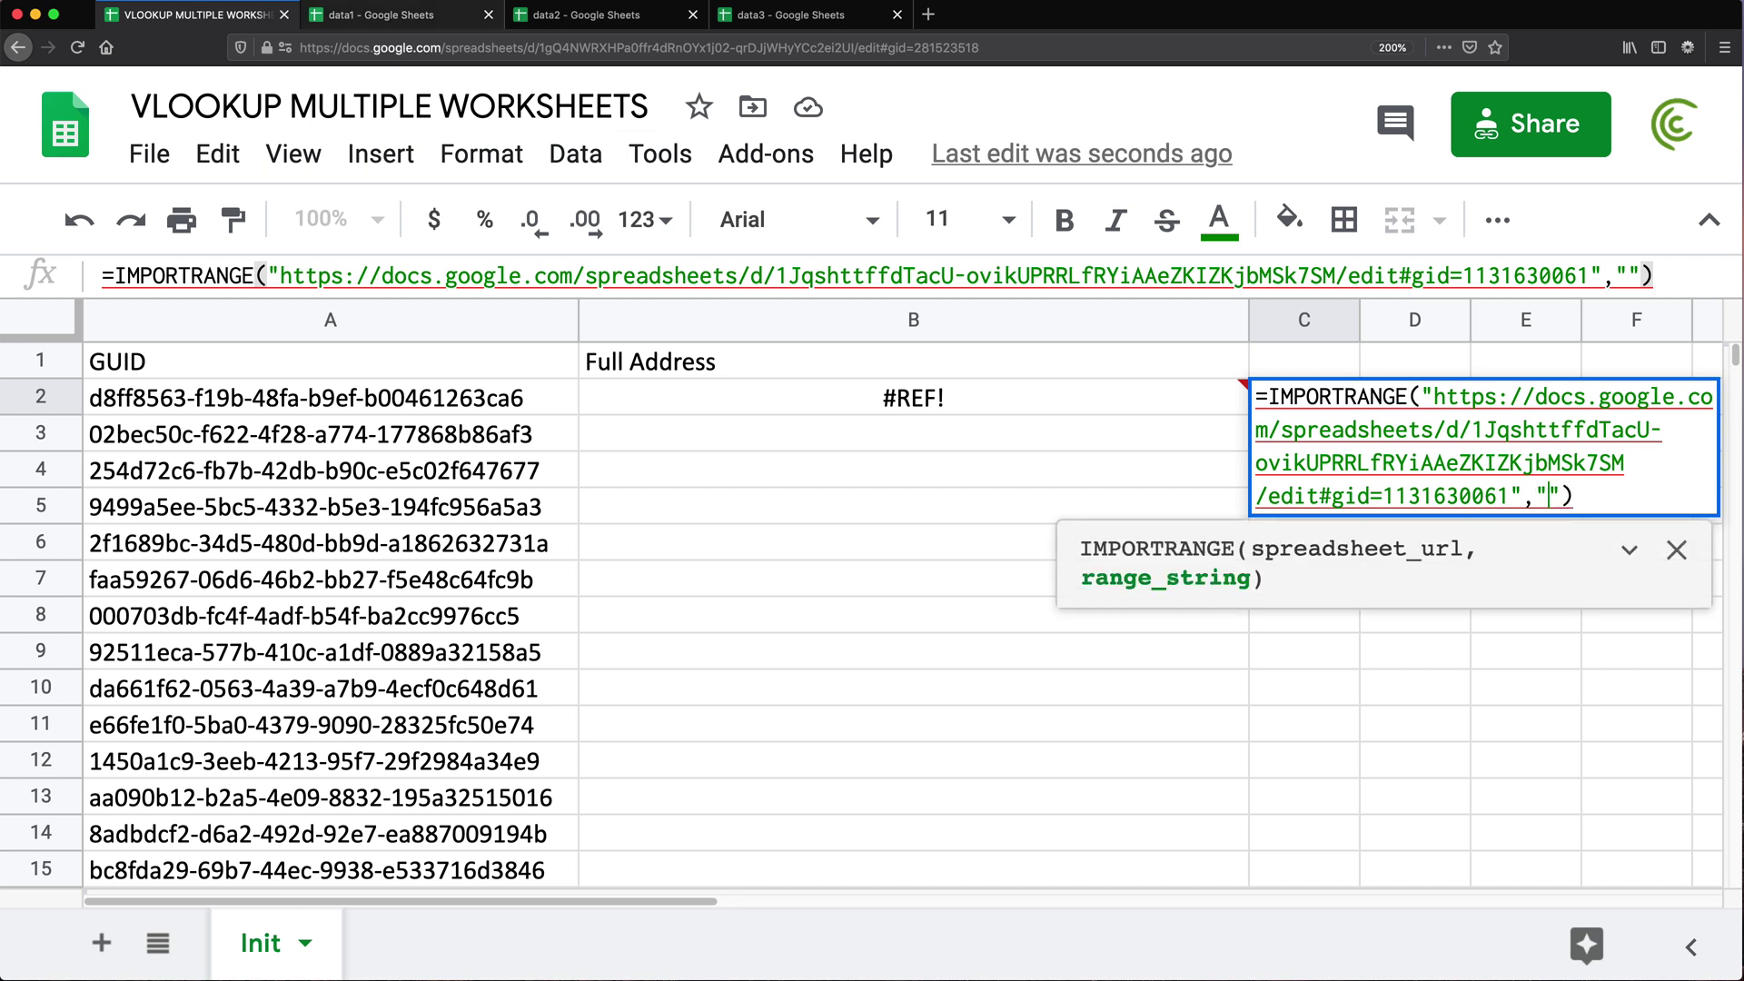
click(381, 15)
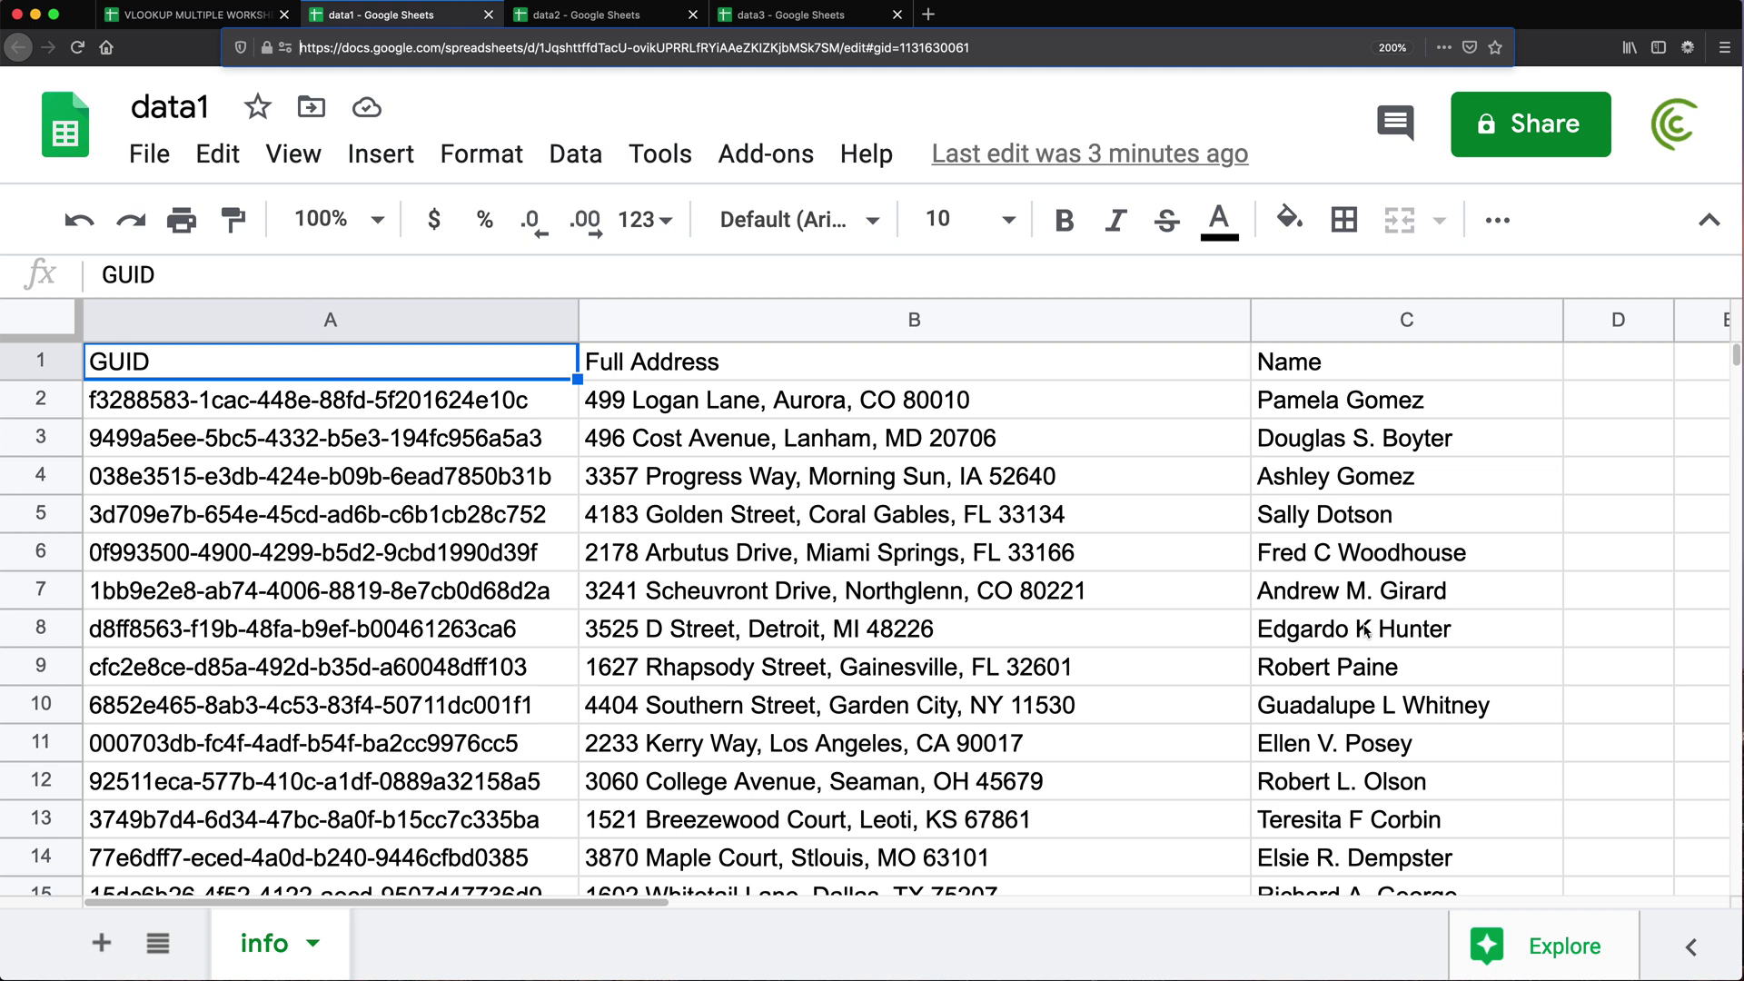
click(183, 15)
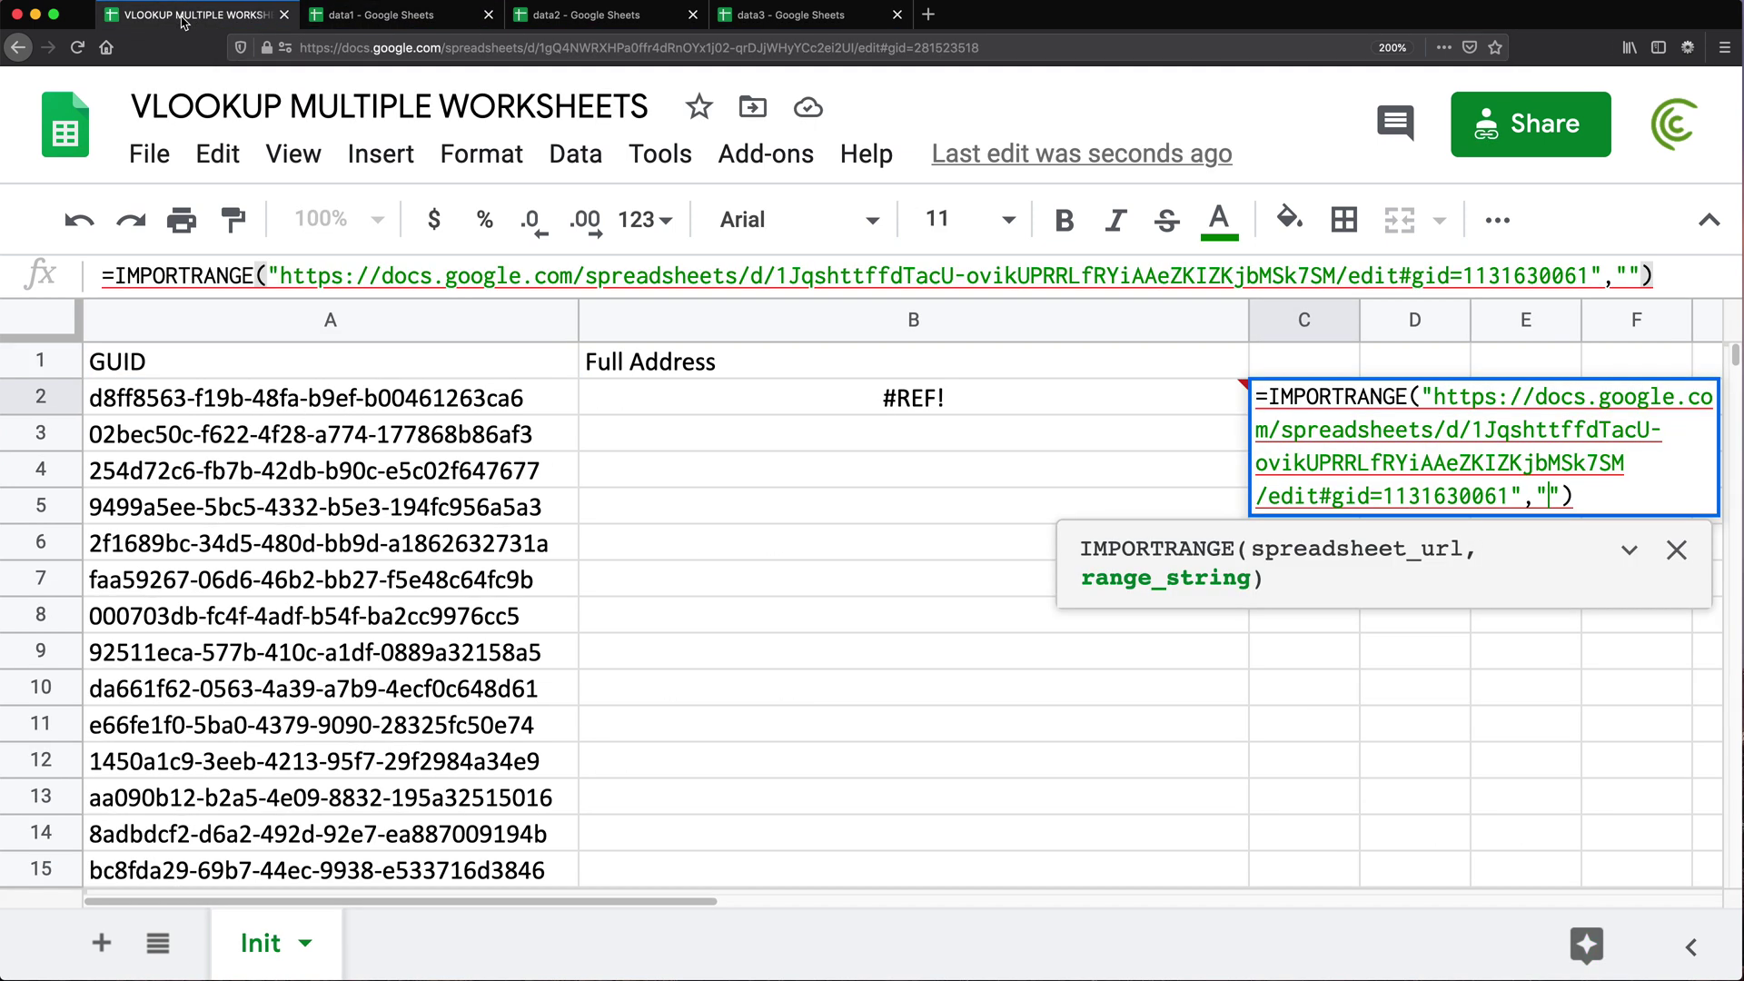
text(info)
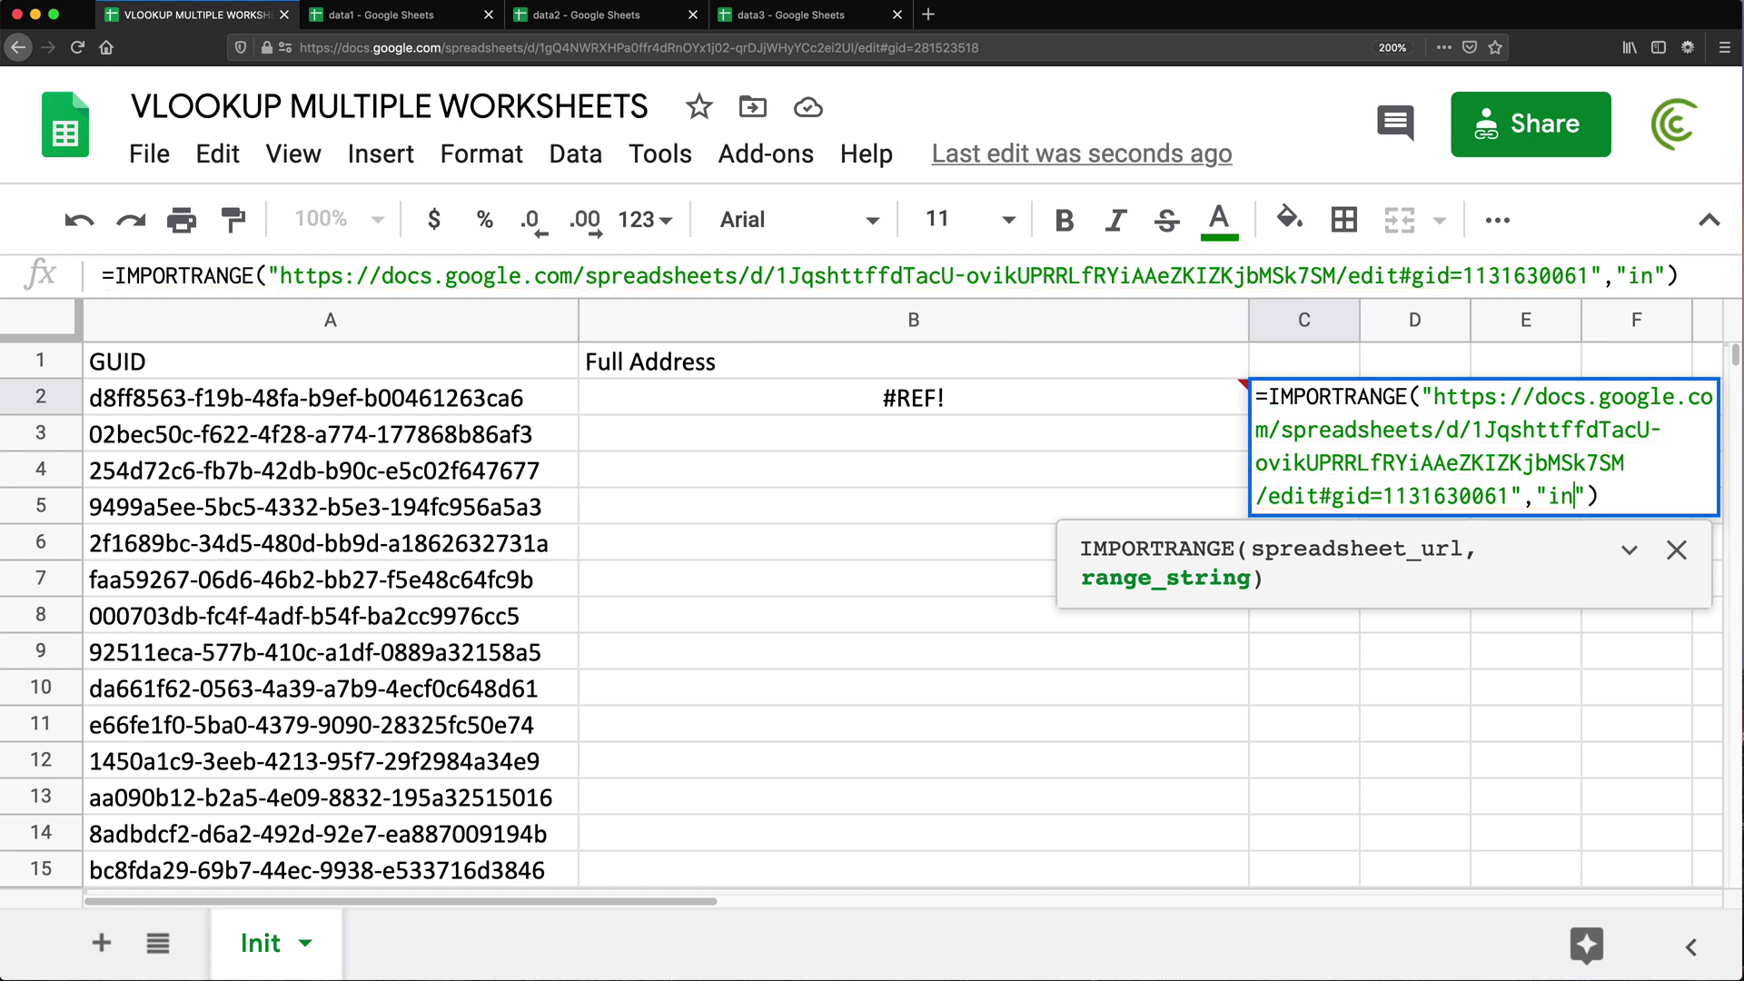
text(!A2:C)
Step: Try Info as the sheet name in C2's range string, and restore info after checking the data1 and data2 spreadsheets
click(1574, 496)
key(BackSpace)
text(I)
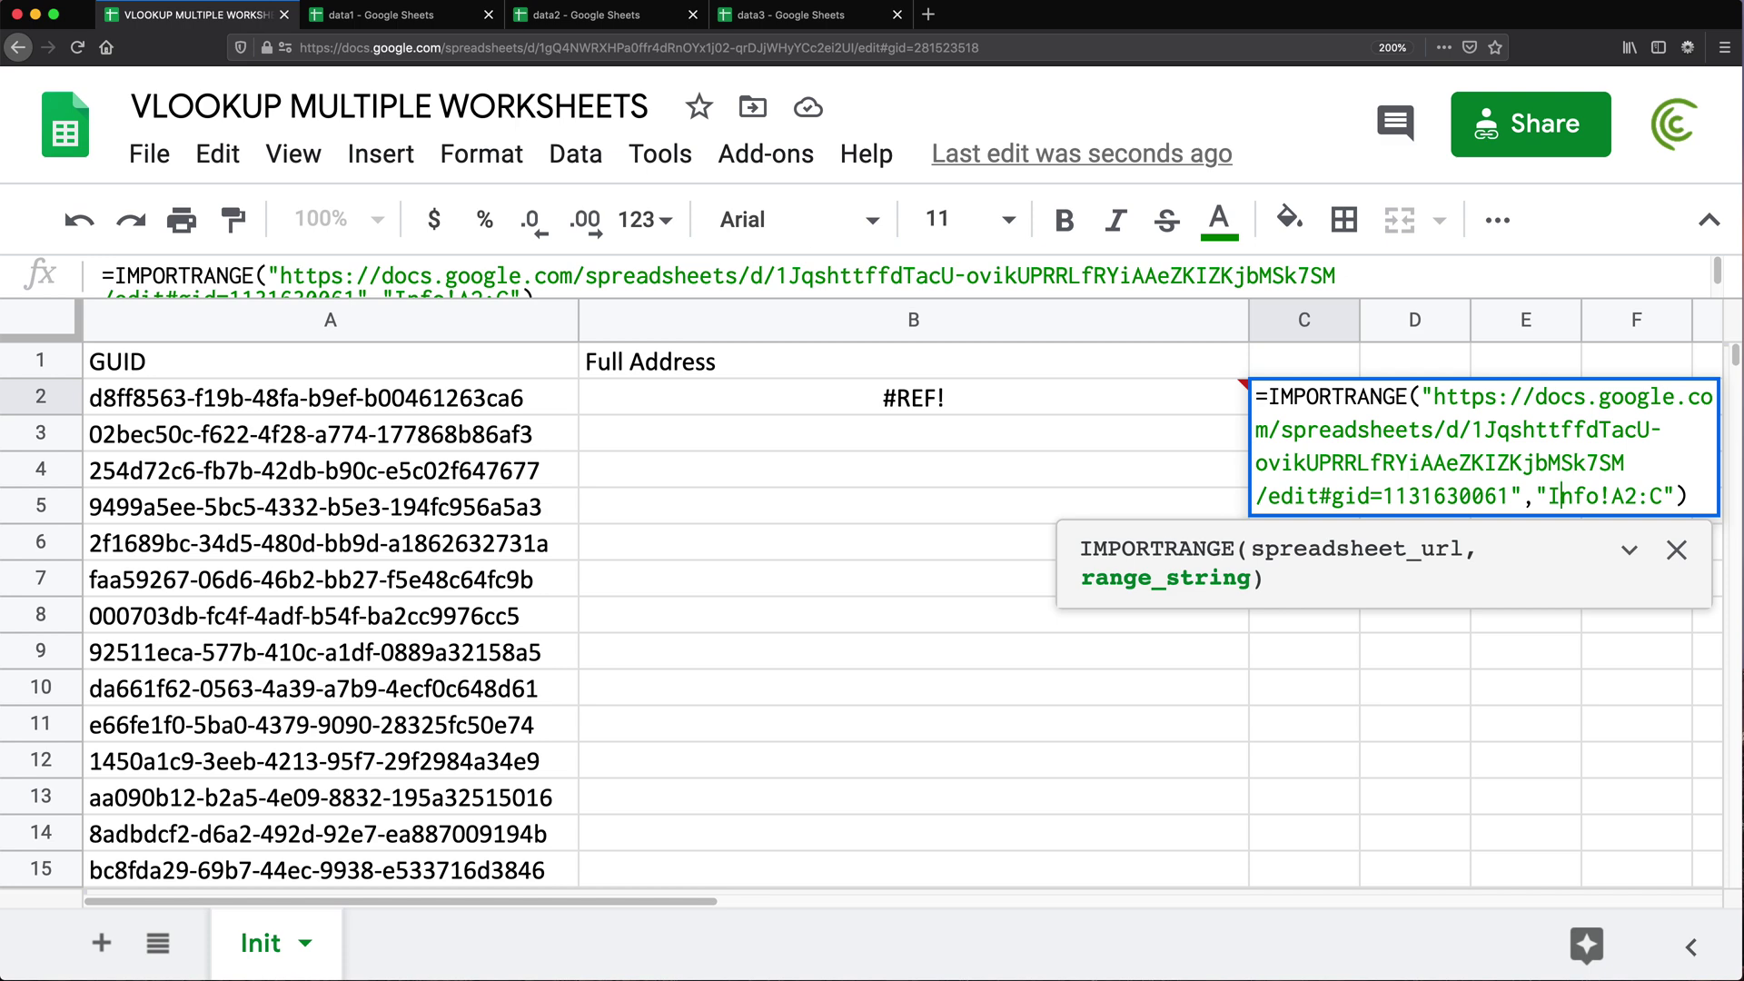
click(371, 17)
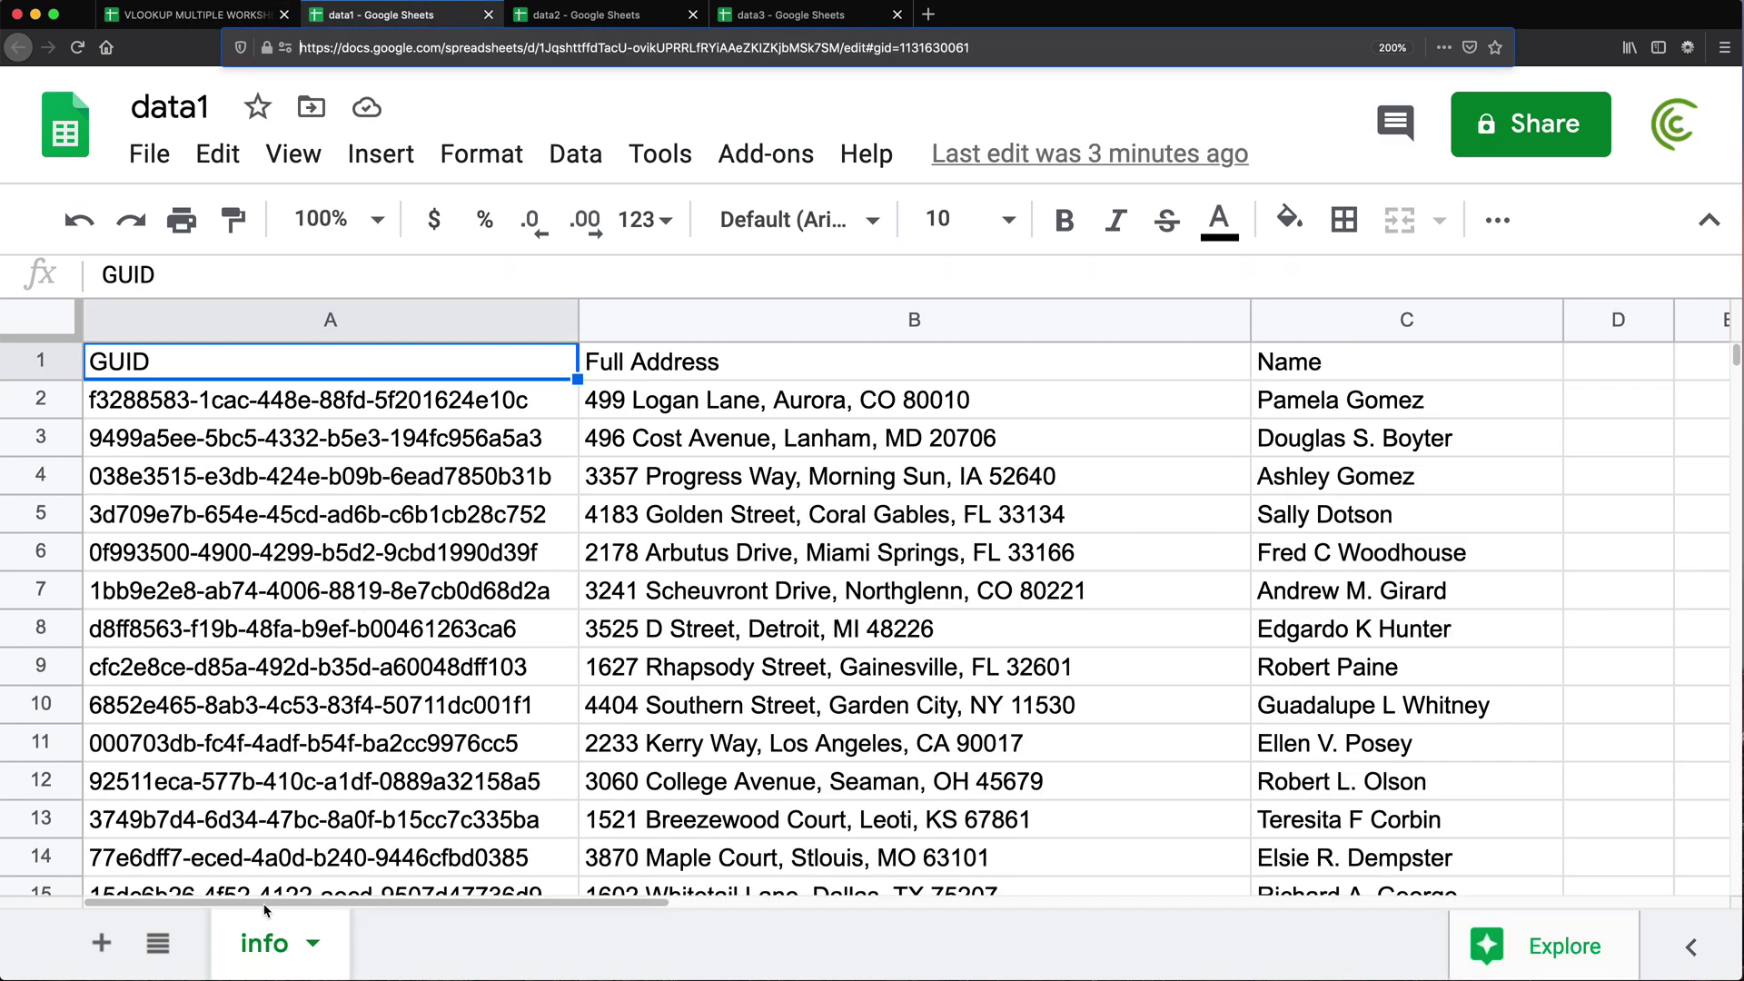
click(584, 16)
click(190, 15)
key(BackSpace)
text(i)
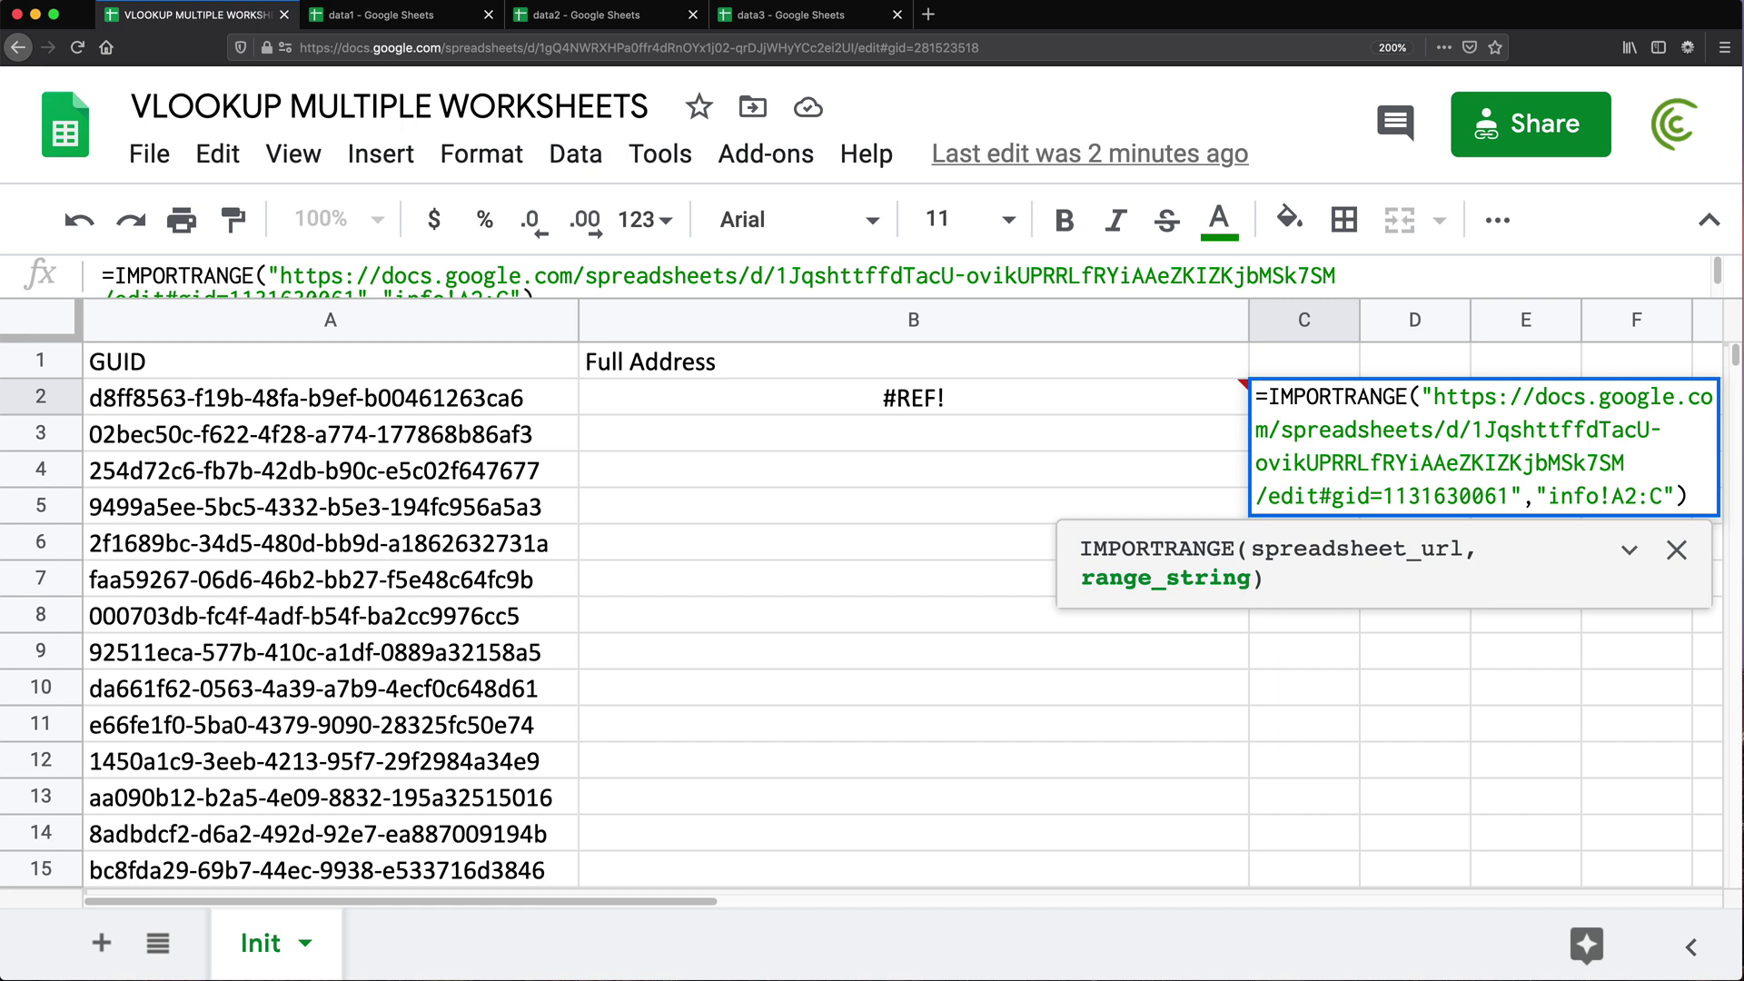
Step: Confirm C2's IMPORTRANGE formula and allow access to the data1 spreadsheet
key(Return)
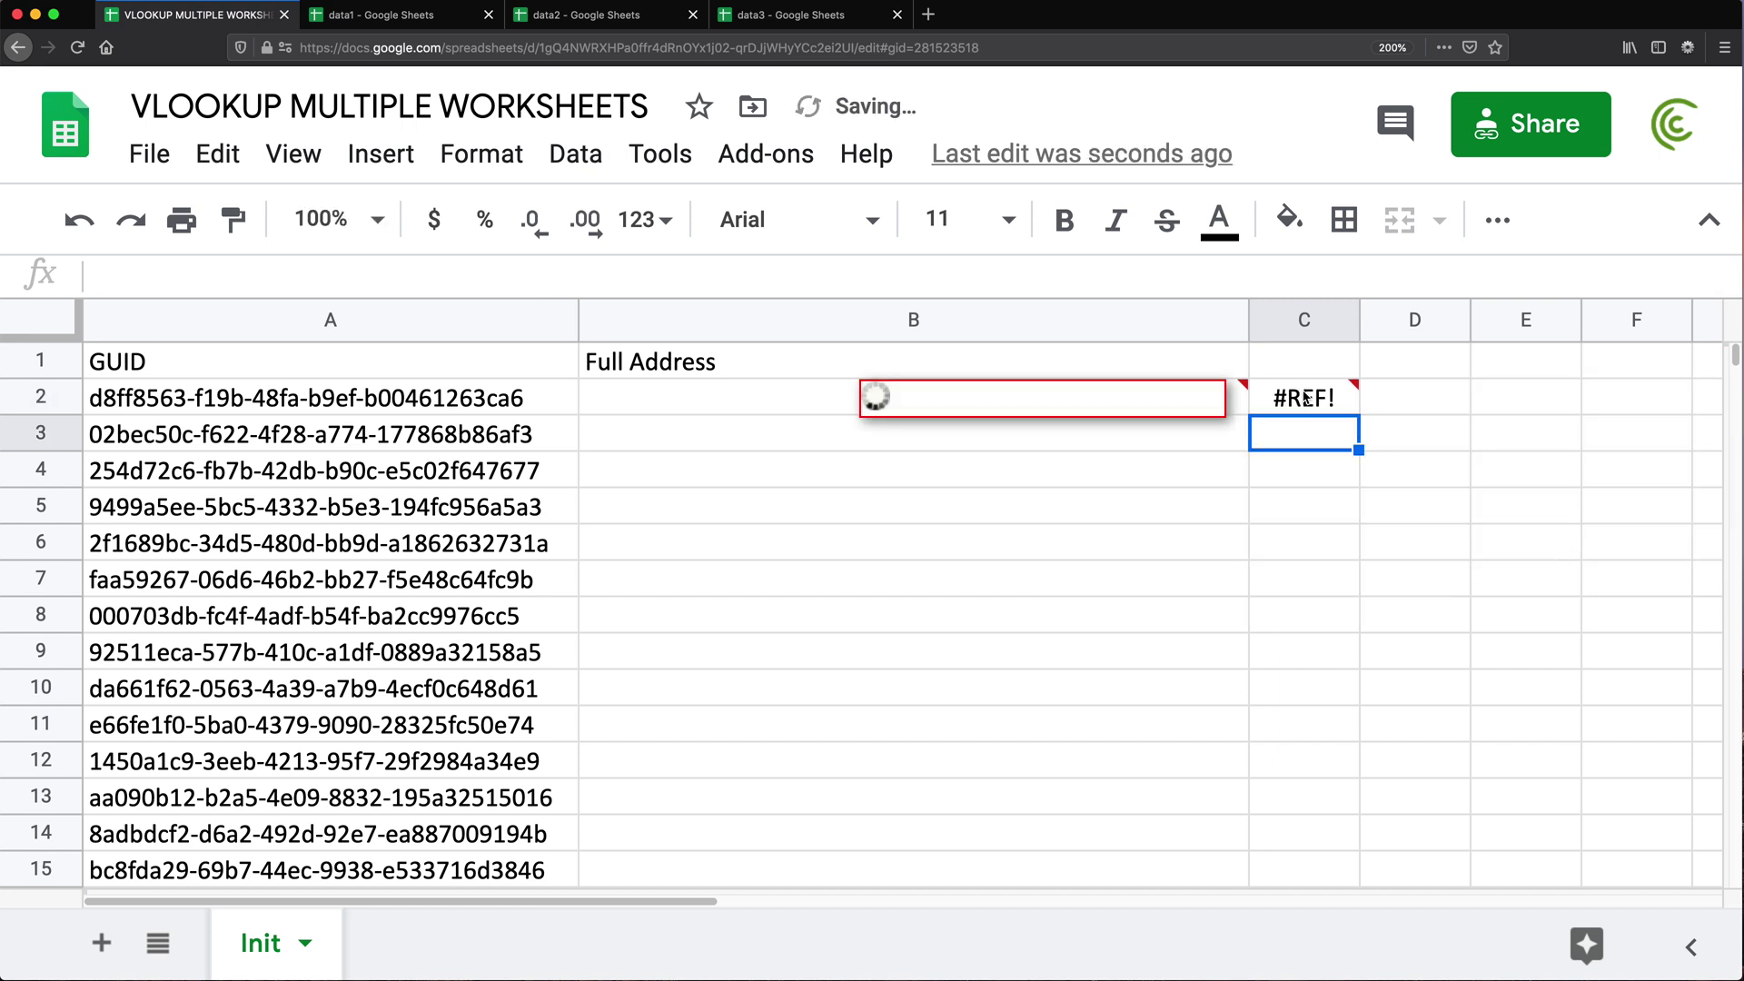
click(1305, 397)
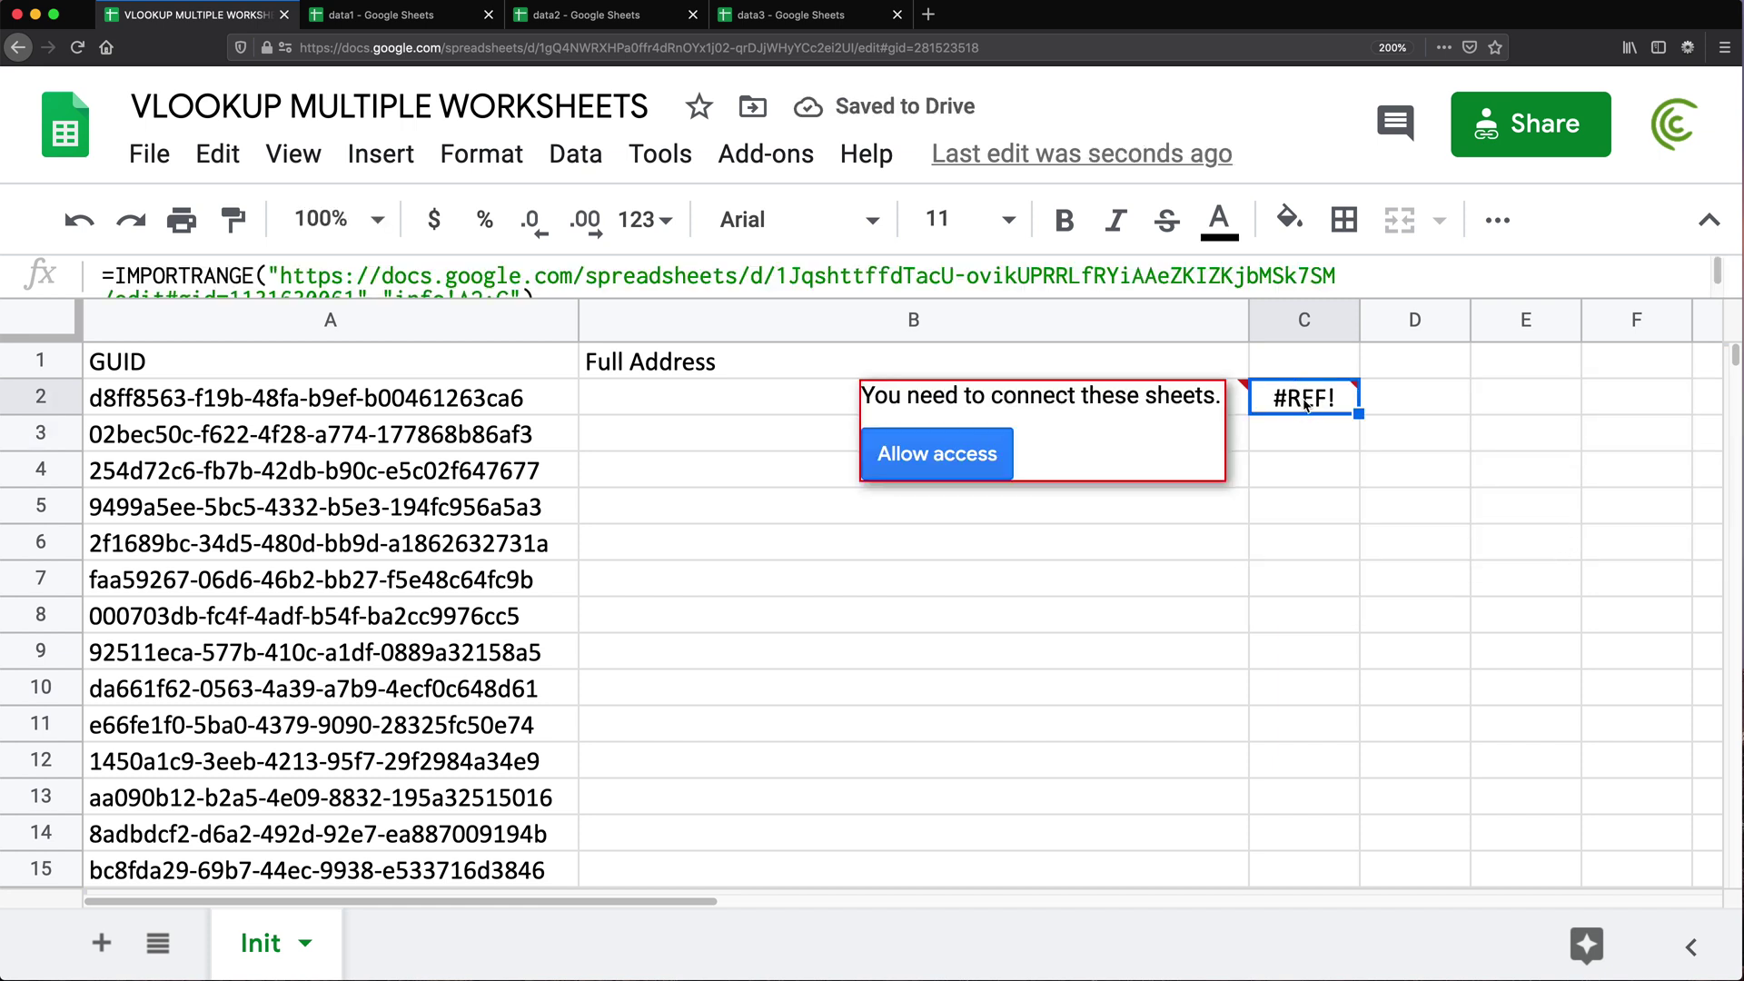
click(972, 460)
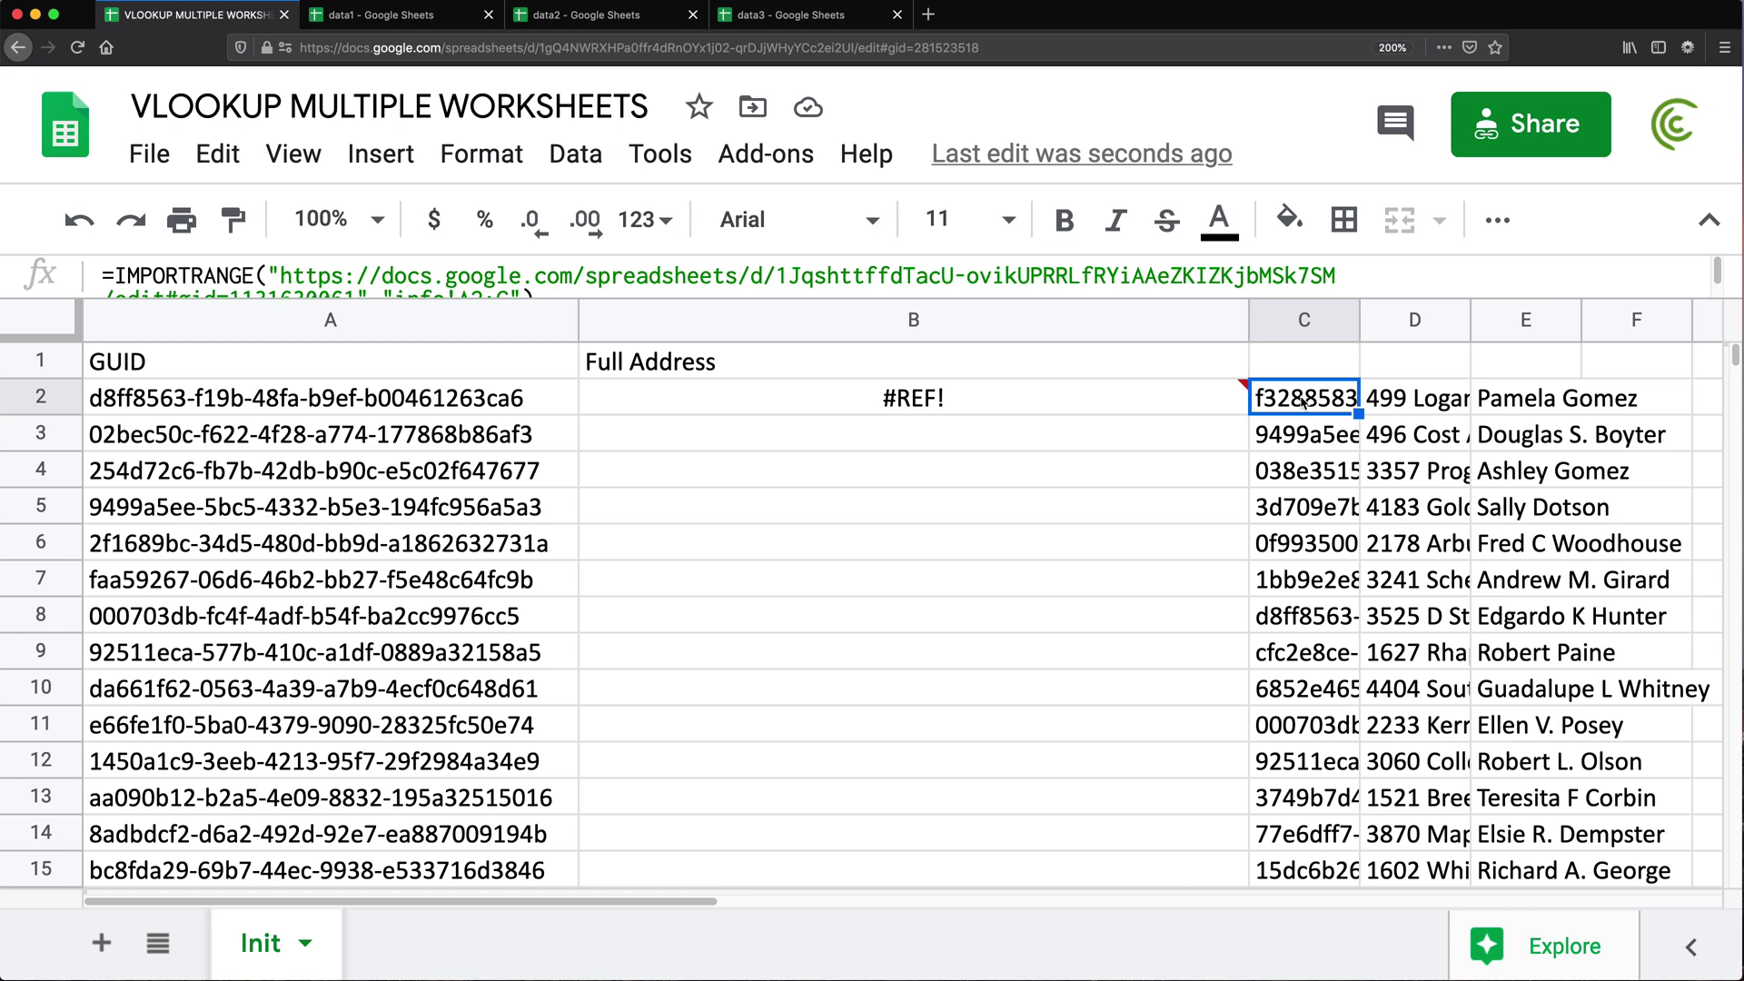
Step: Replace the data1!$A$2:$C range inside the braces of B2's VLOOKUP with the IMPORTRANGE expression copied from C2
double_click(1301, 402)
drag(1688, 495, 1278, 404)
key(super+c)
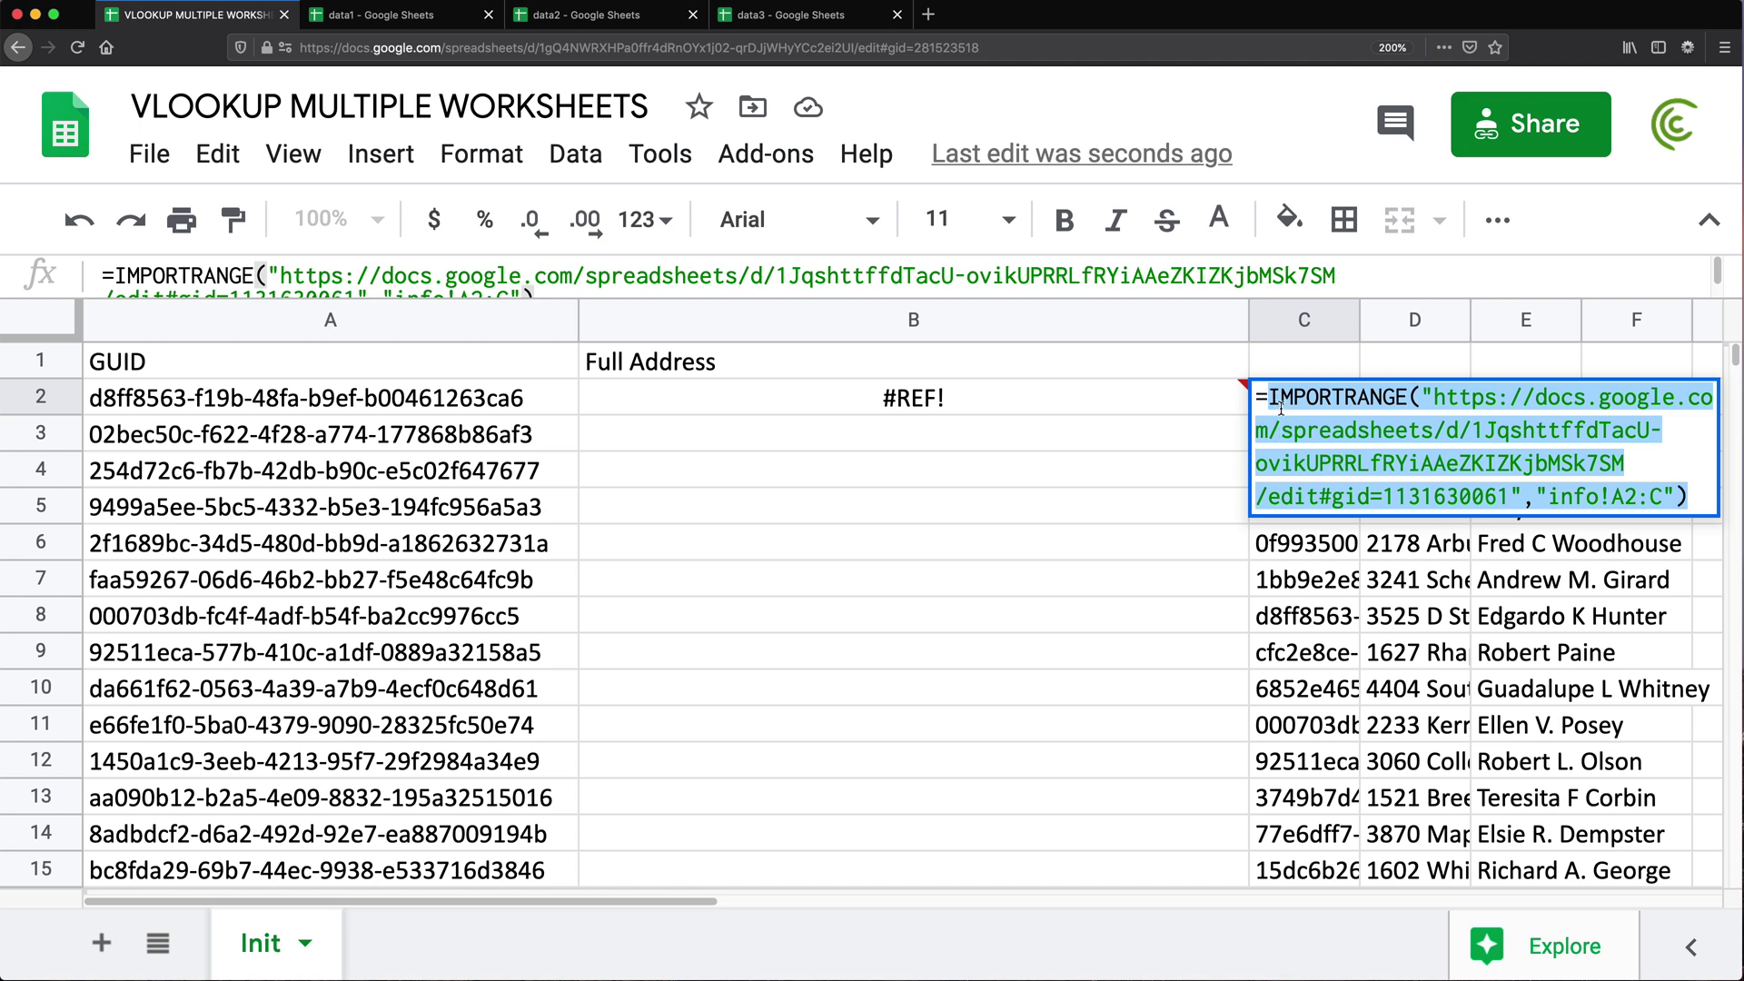
key(Escape)
click(910, 404)
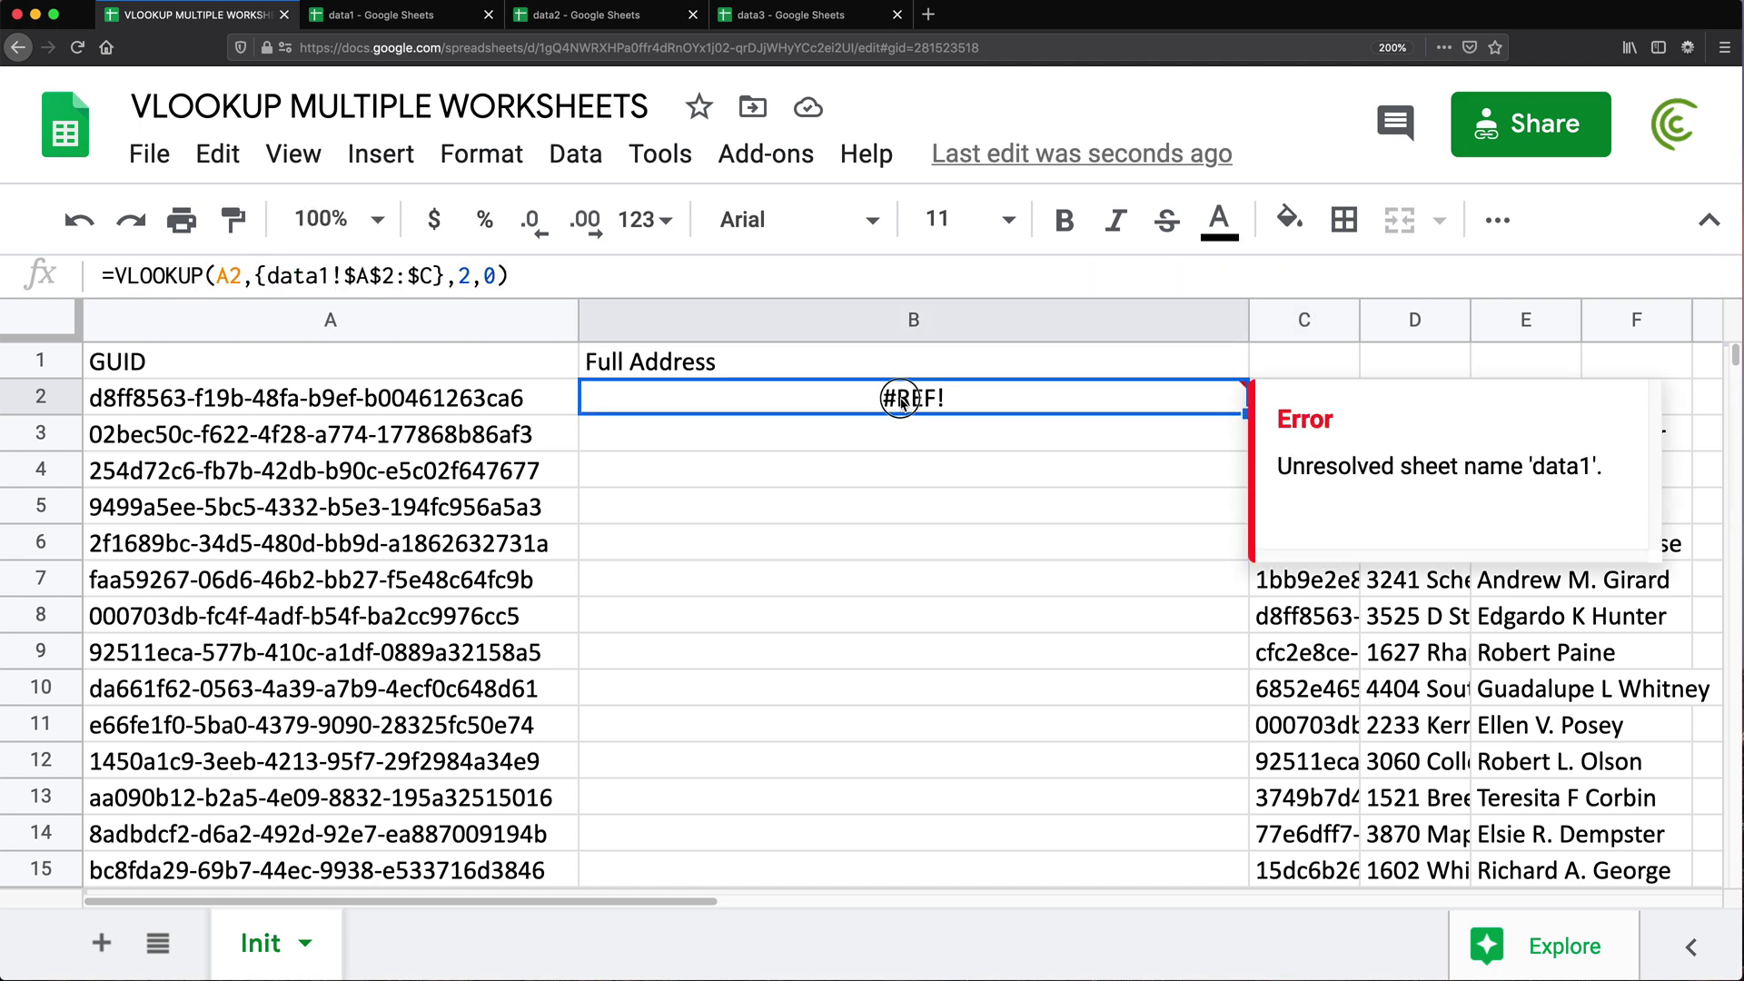
double_click(899, 397)
drag(752, 396, 921, 397)
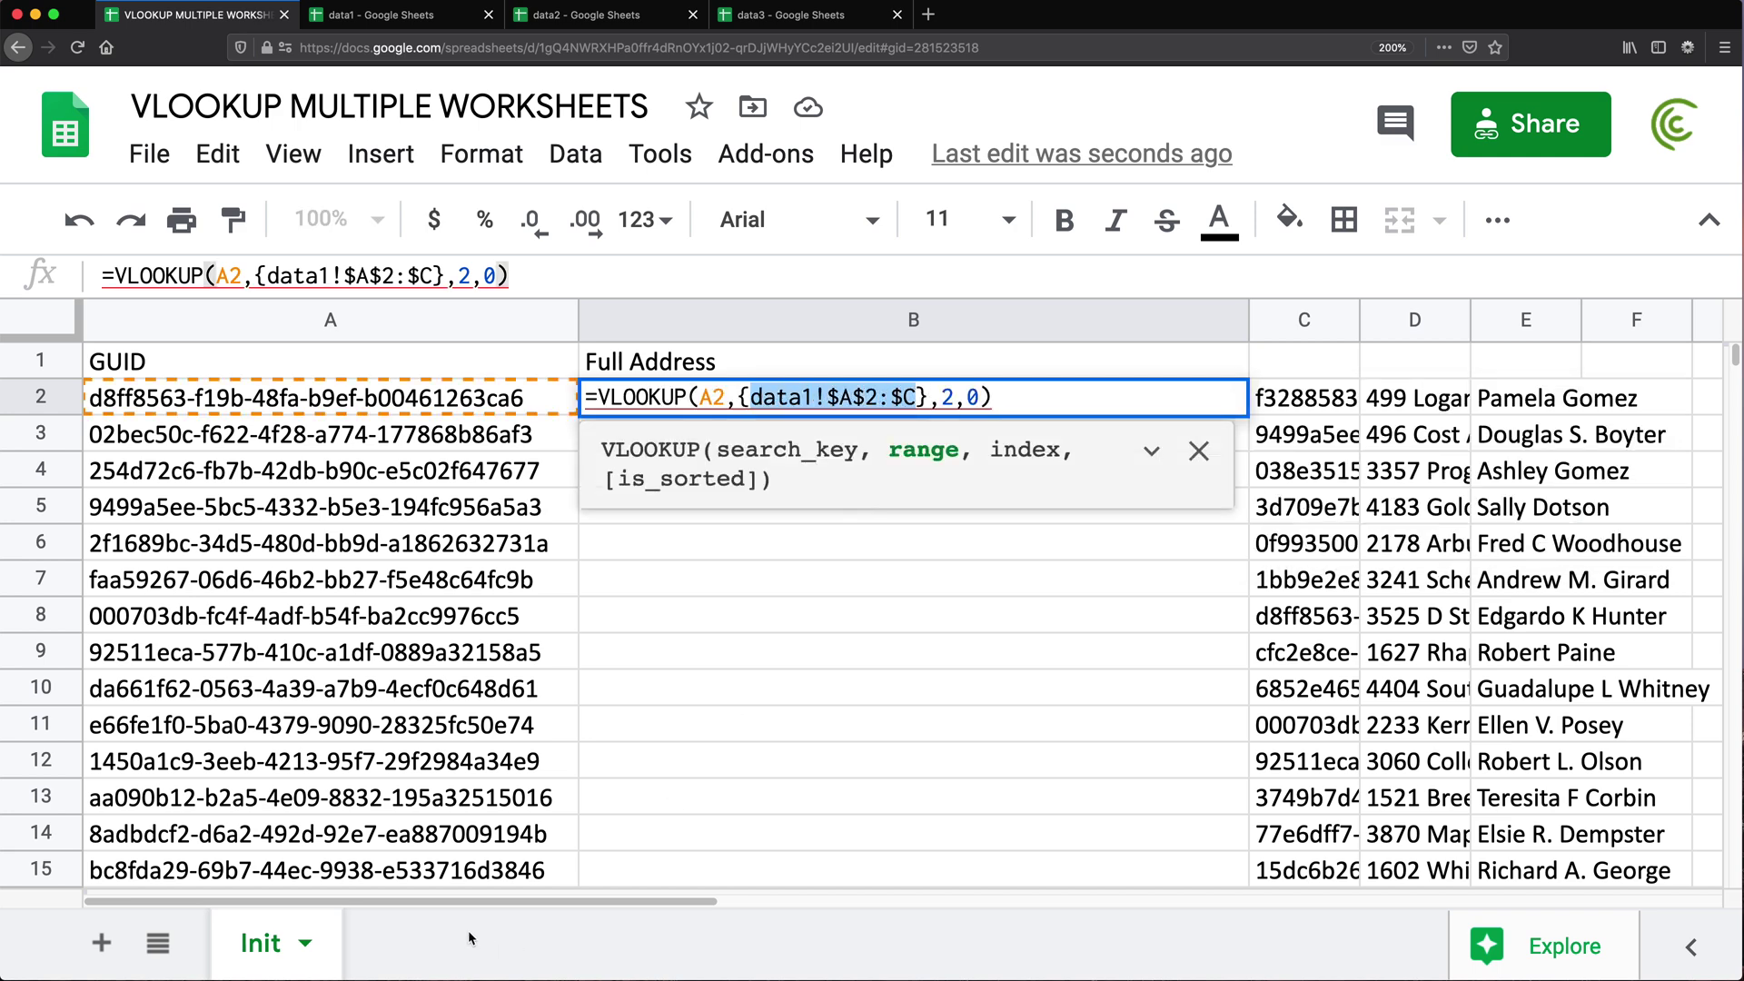
key(BackSpace)
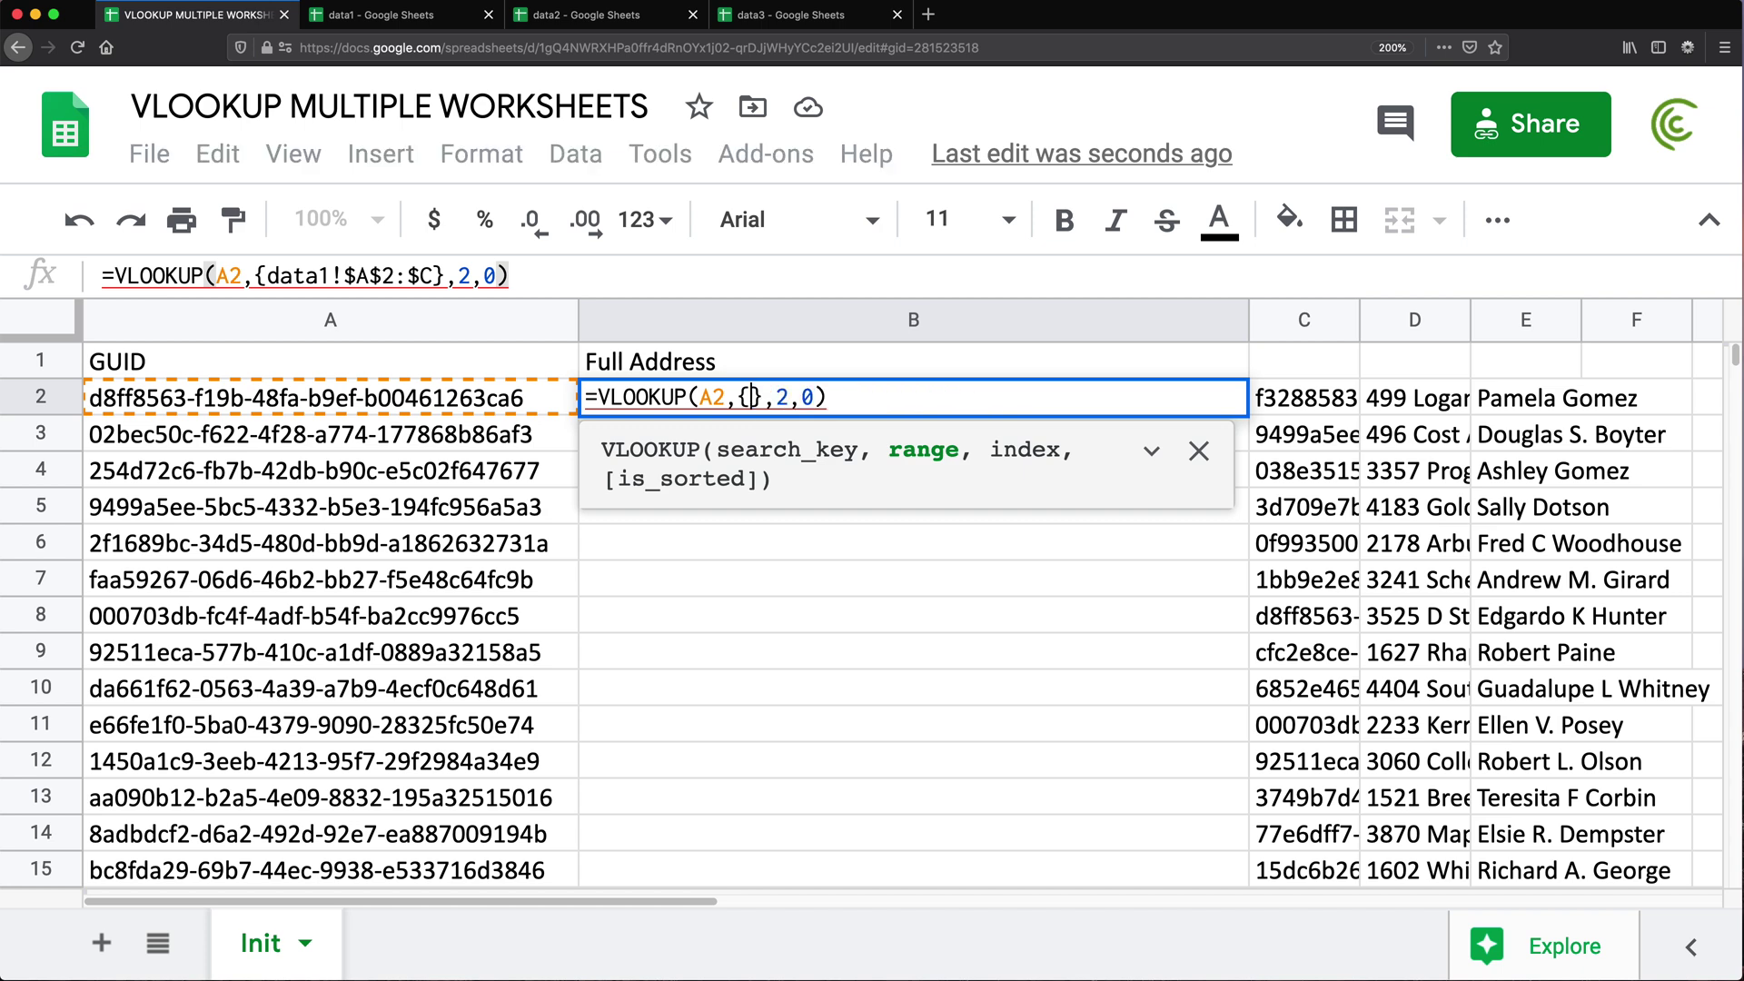
key(super+v)
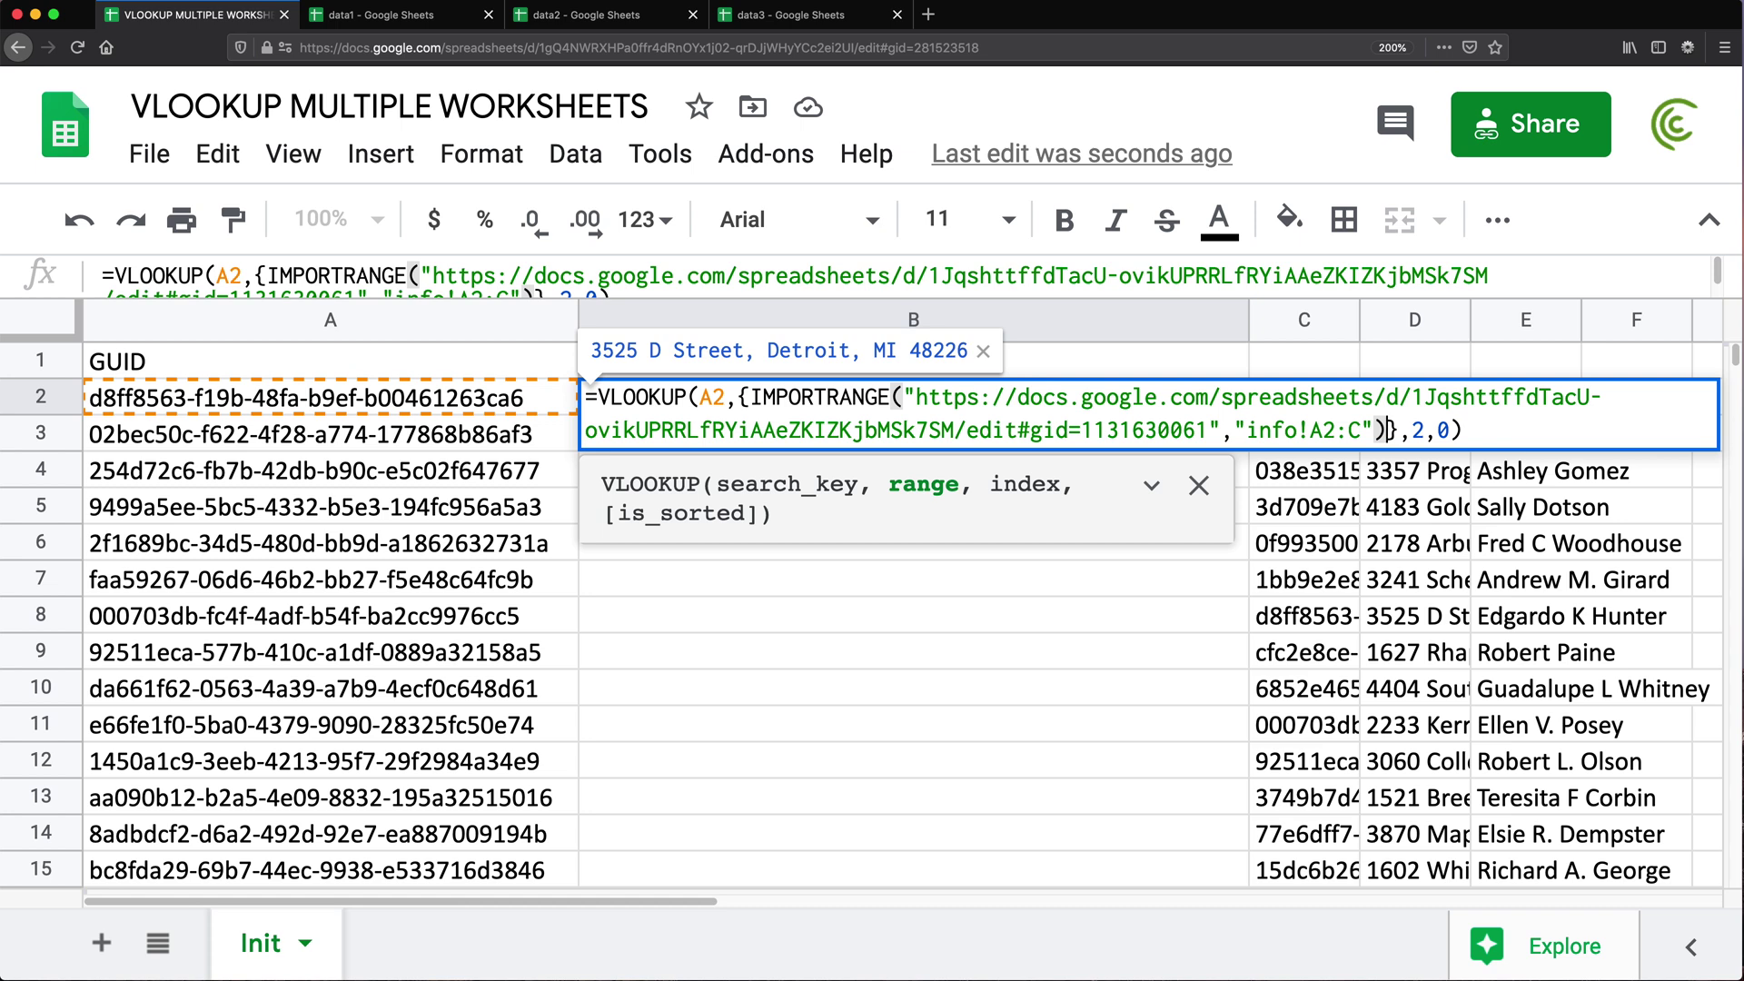
key(Return)
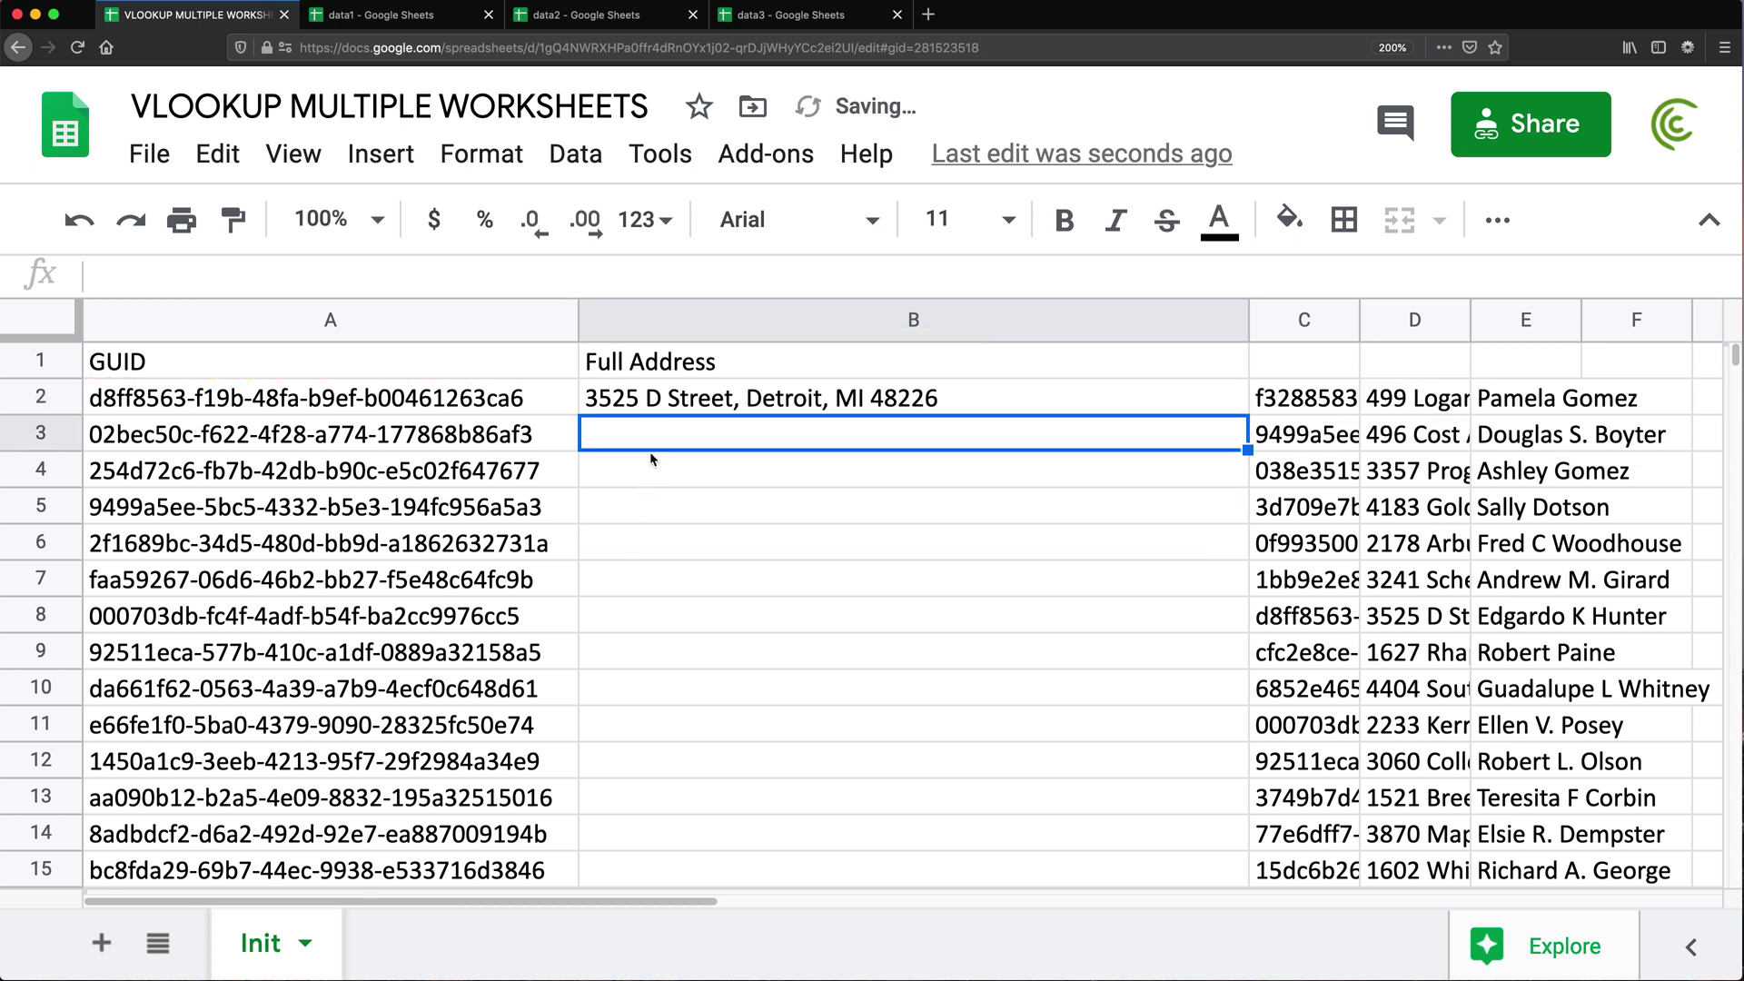
click(661, 405)
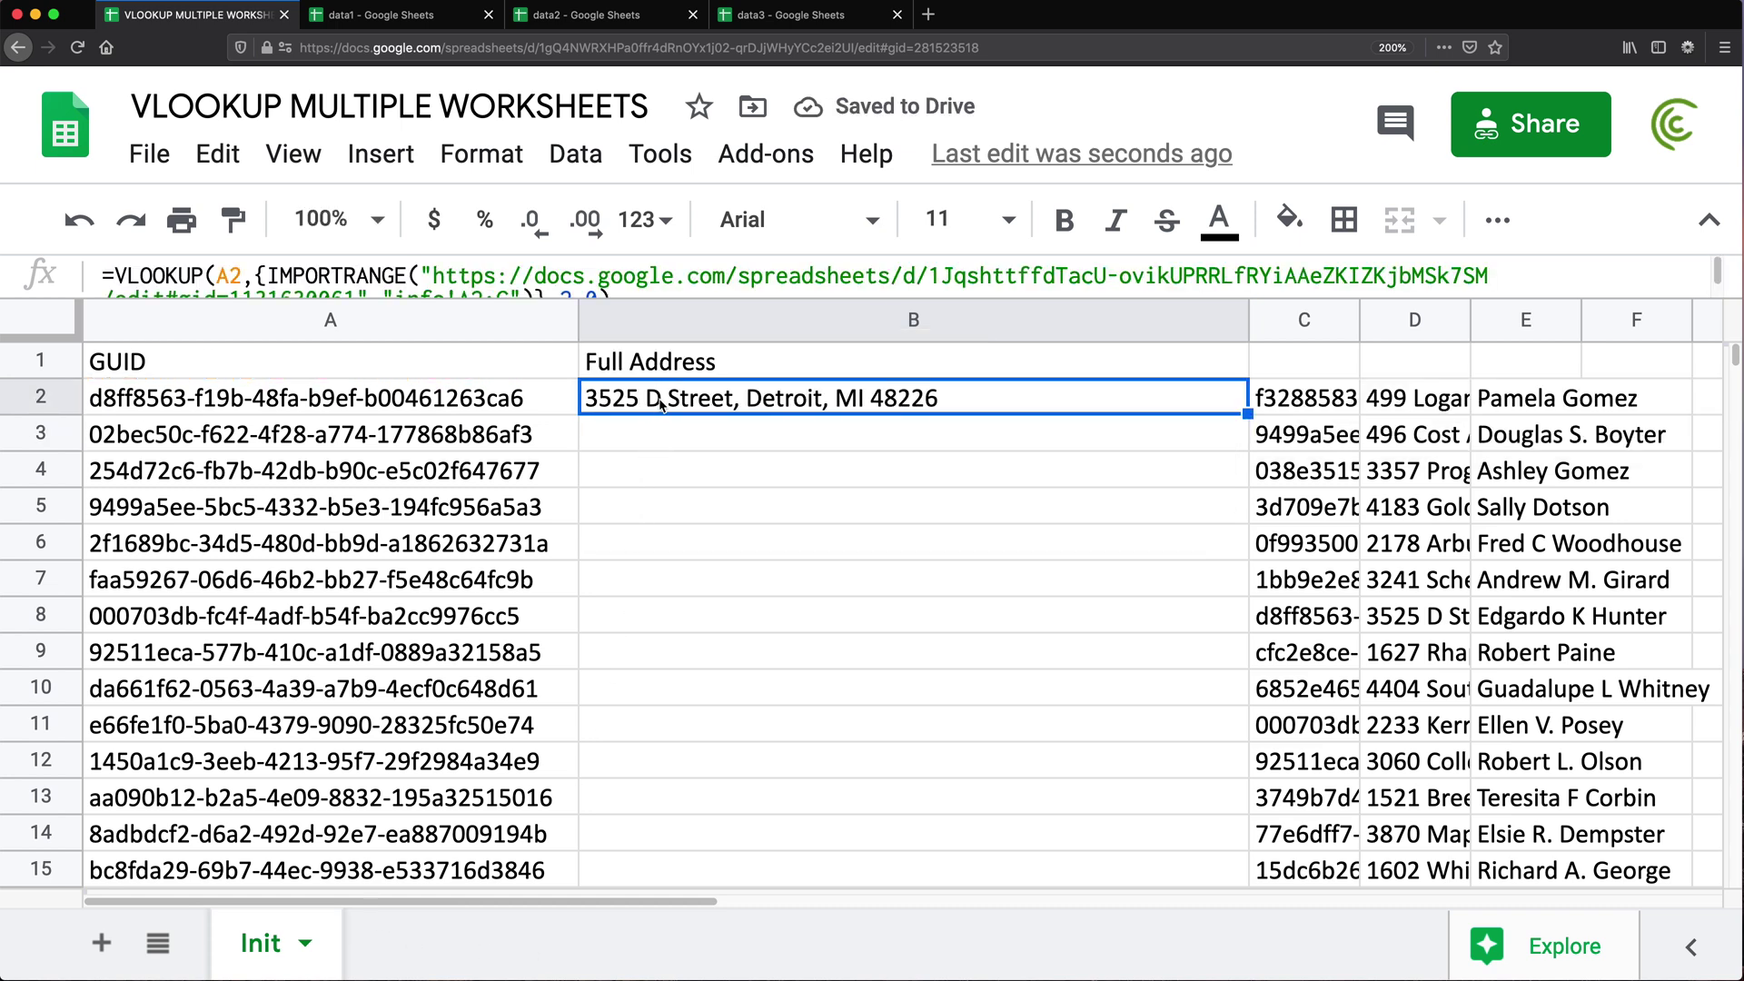
Step: Look over the GUID, address and name columns in the data2 spreadsheet and copy that spreadsheet's web address
click(1314, 405)
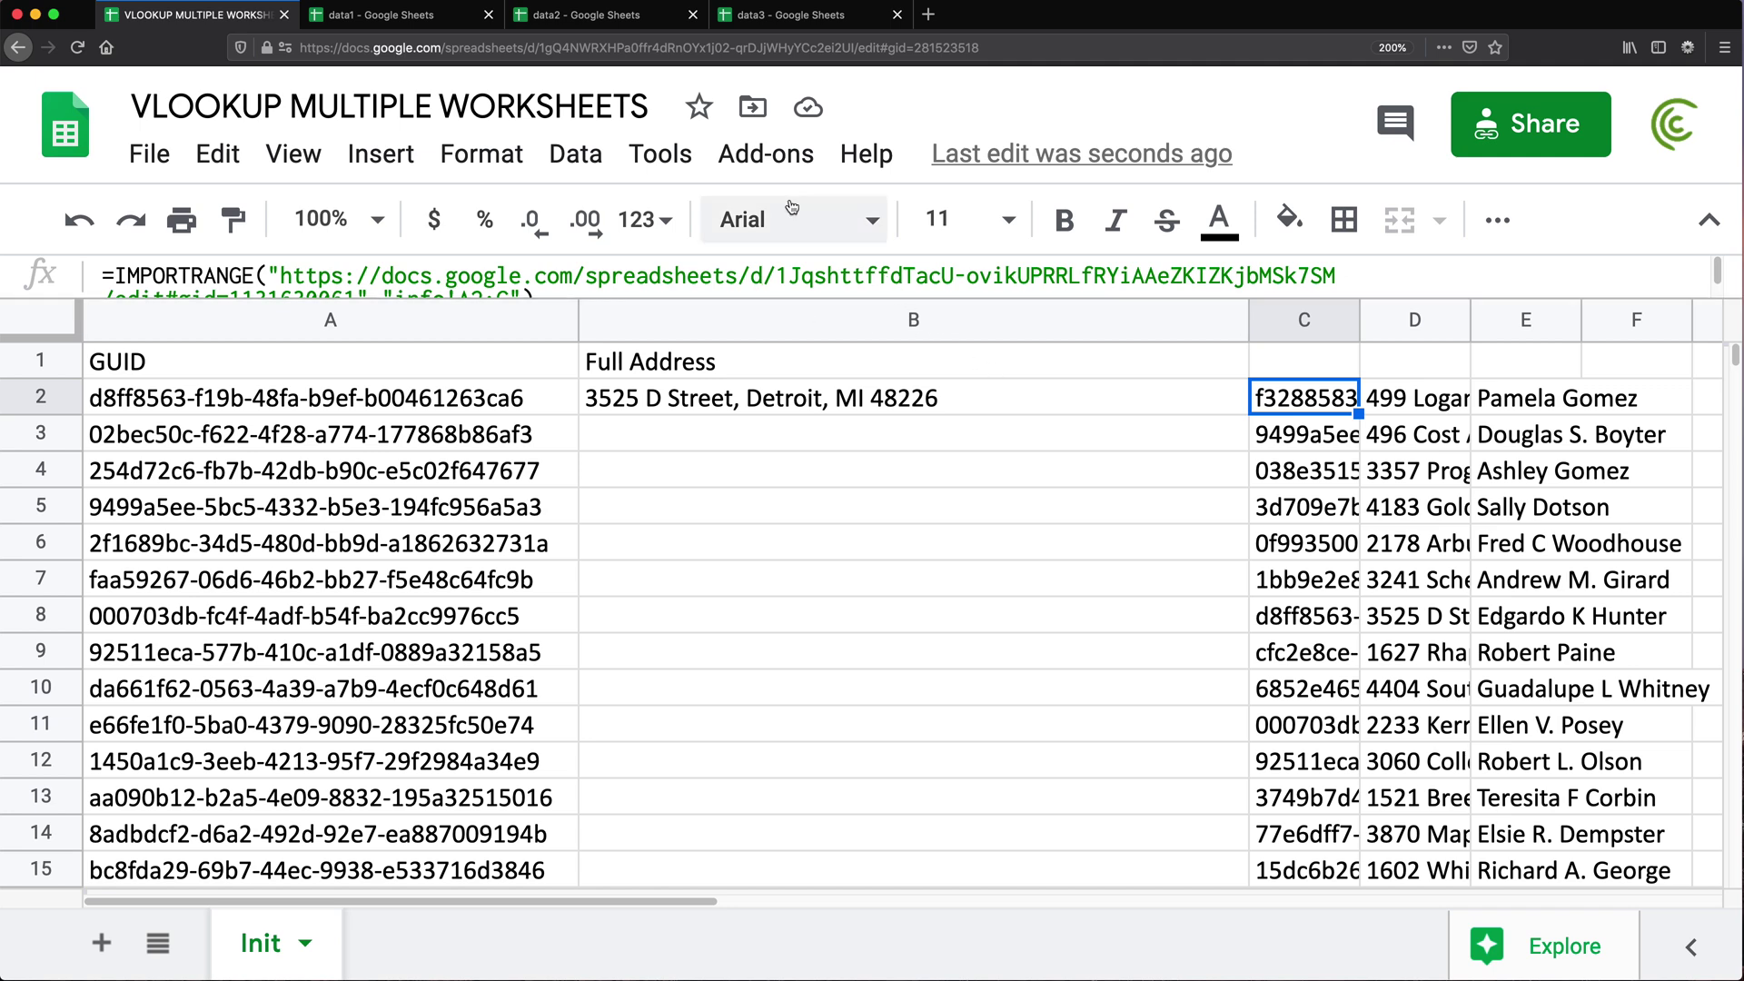
click(545, 18)
drag(404, 411, 1392, 519)
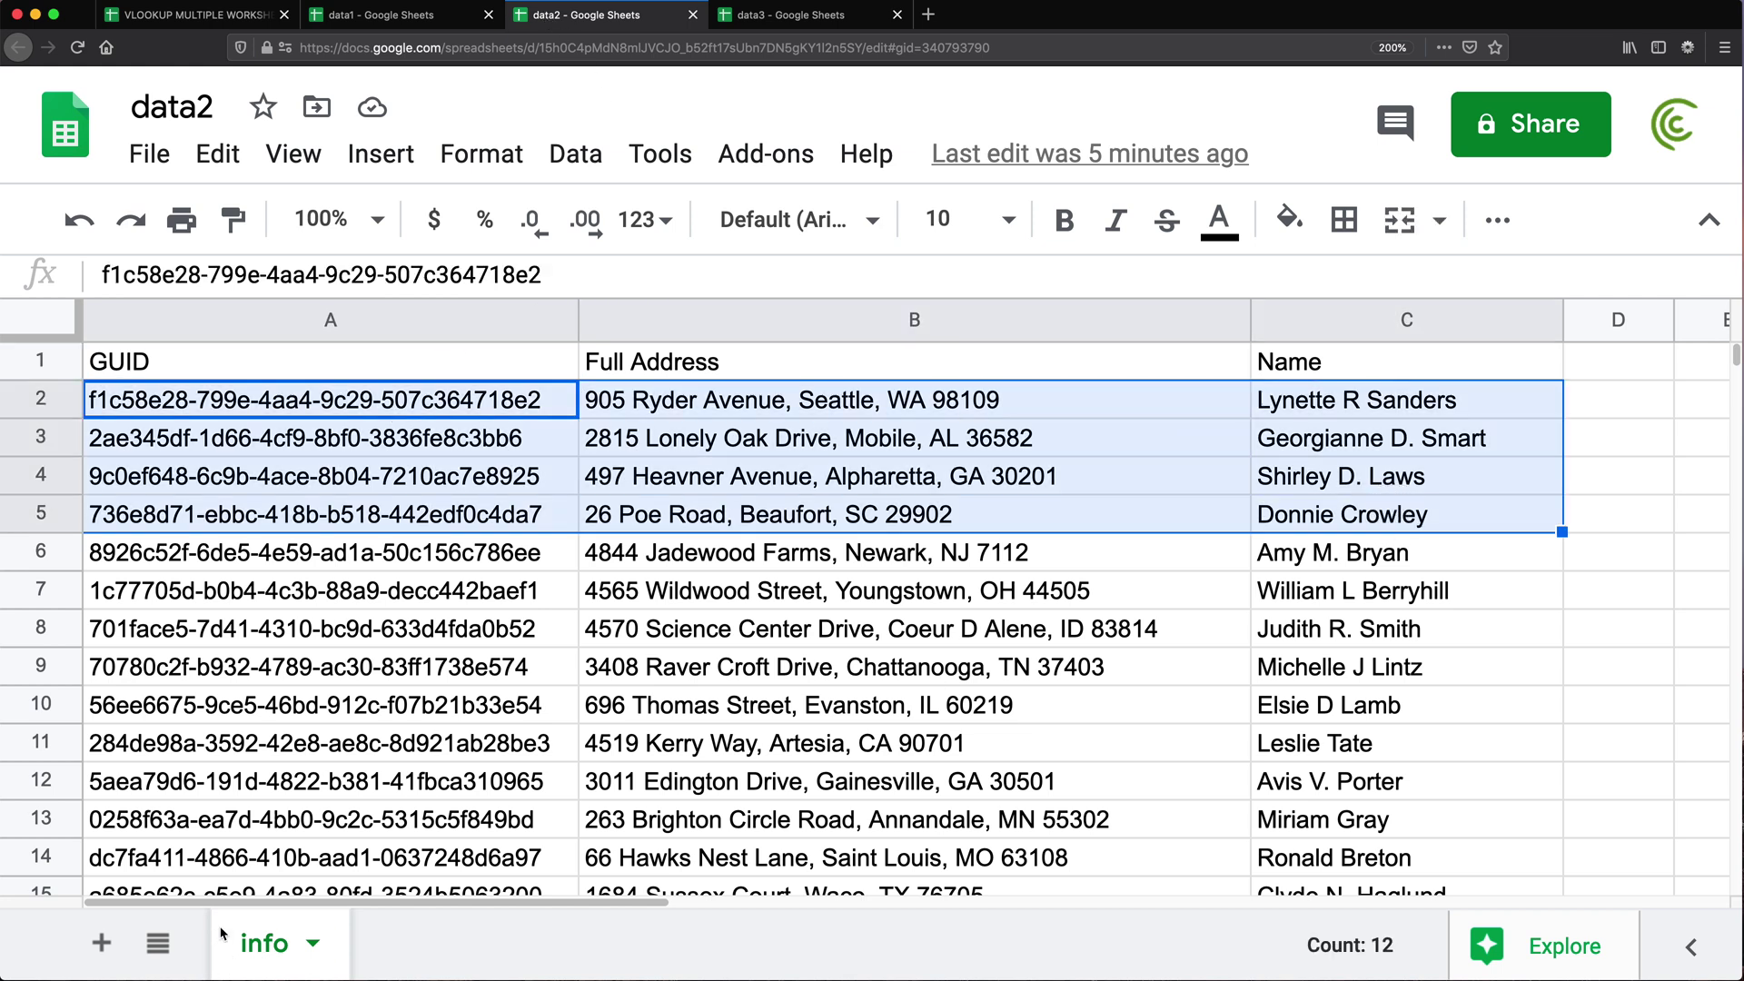
click(316, 406)
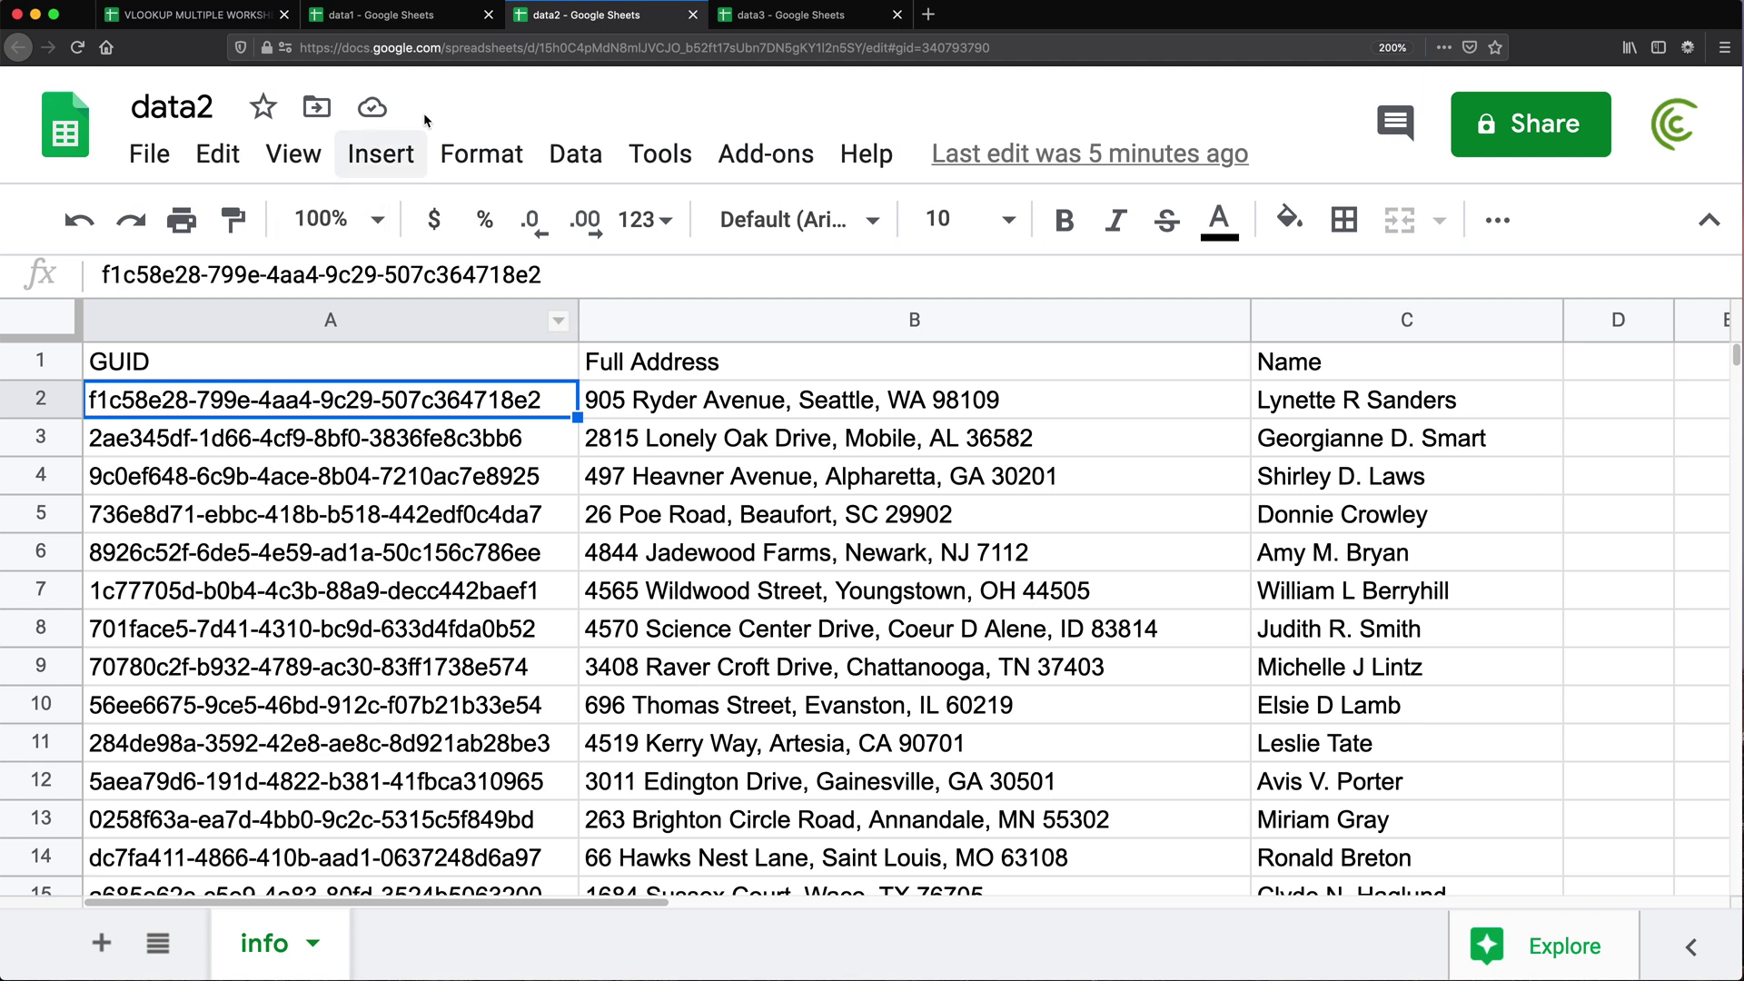
right_click(489, 47)
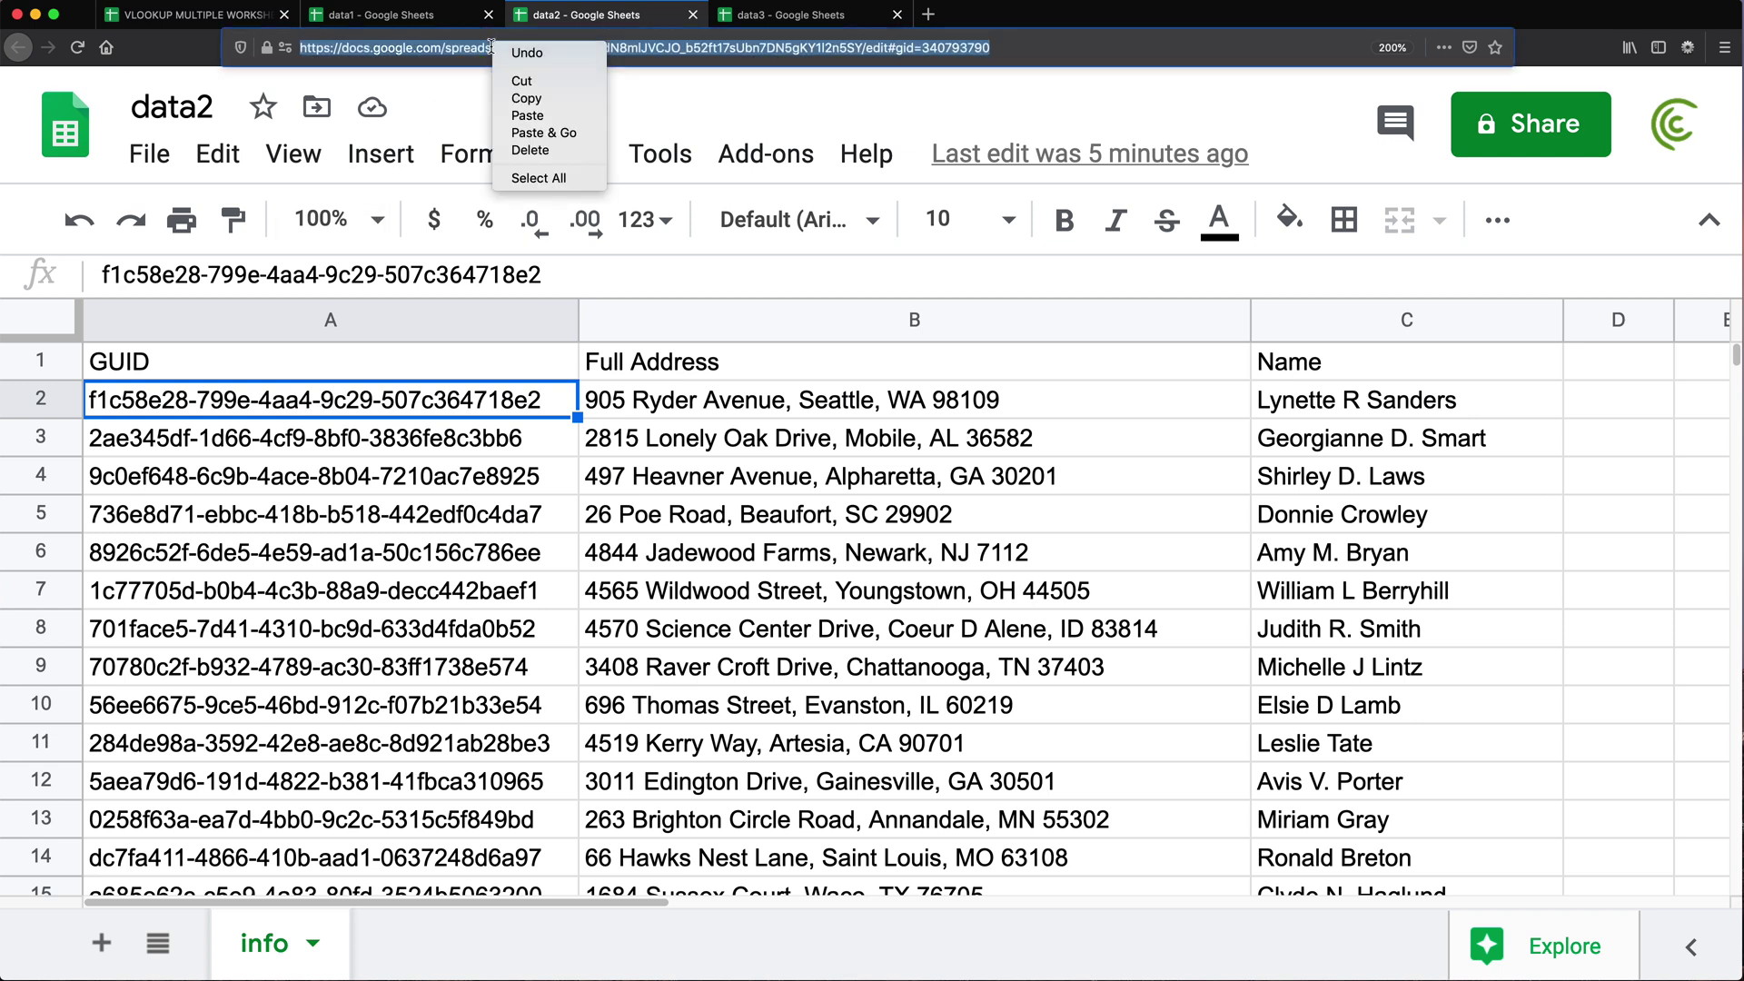
click(538, 98)
Step: Replace the spreadsheet_url in the VLOOKUP MULTIPLE WORKSHEETS file's C2 IMPORTRANGE formula with data2's address and allow access to it
click(215, 16)
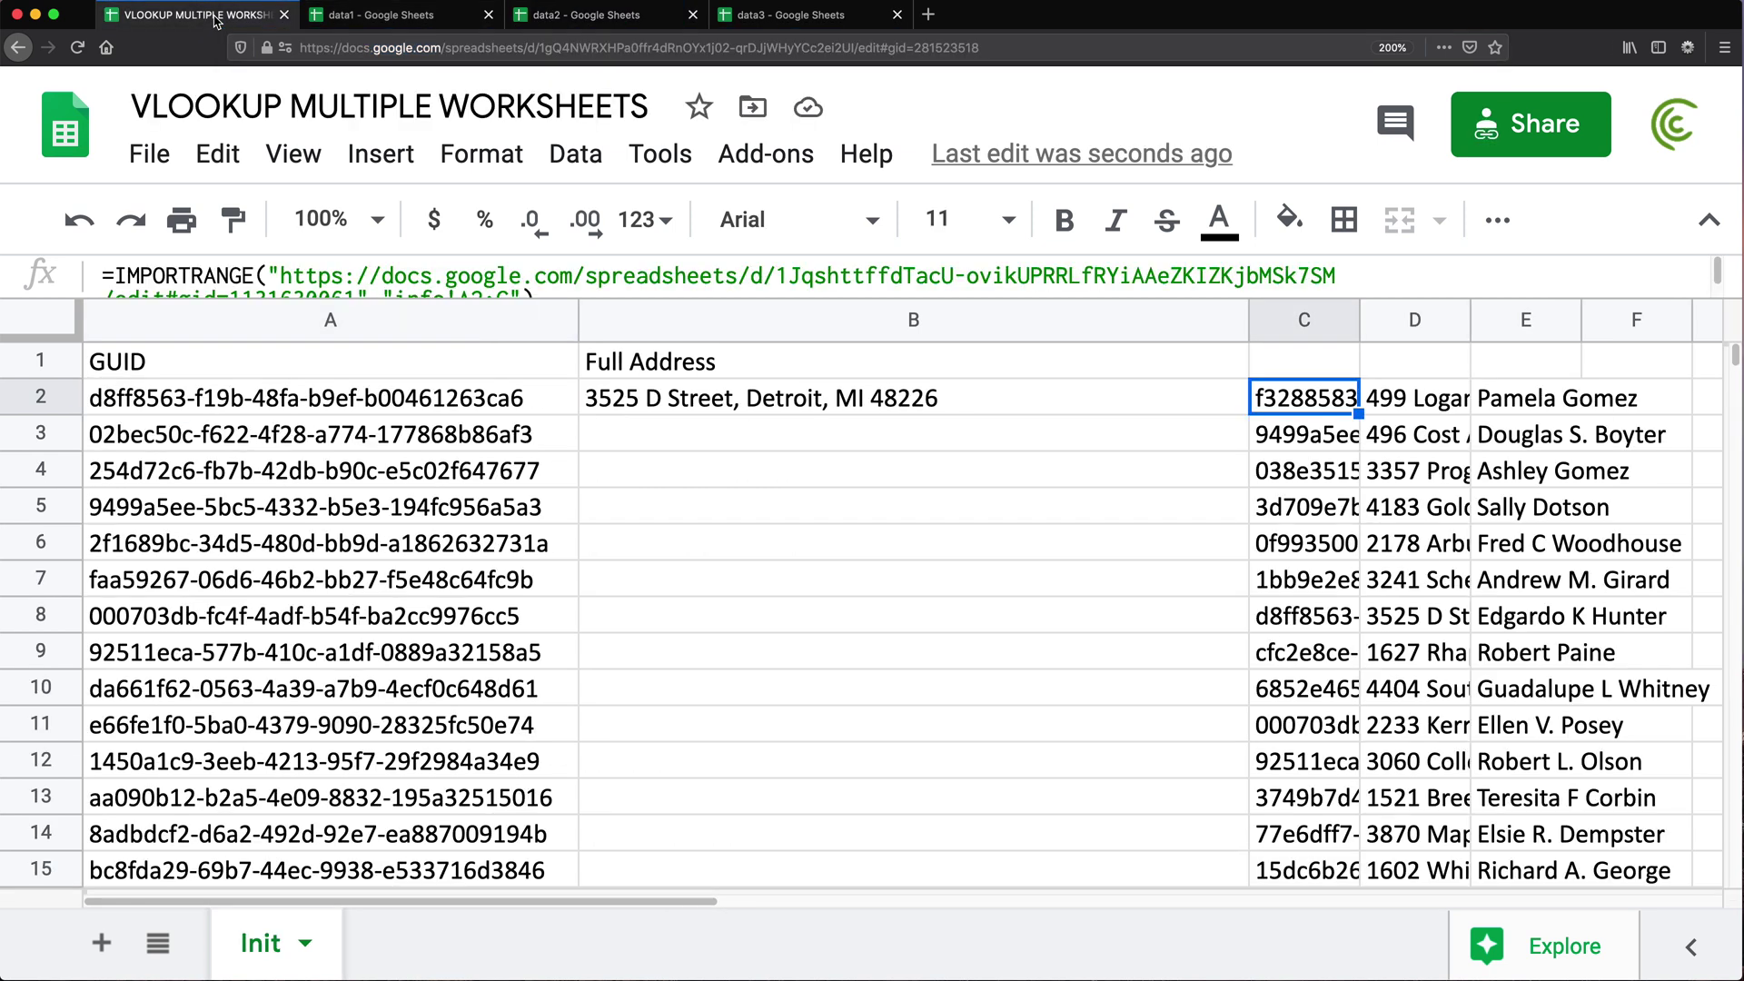
double_click(1271, 399)
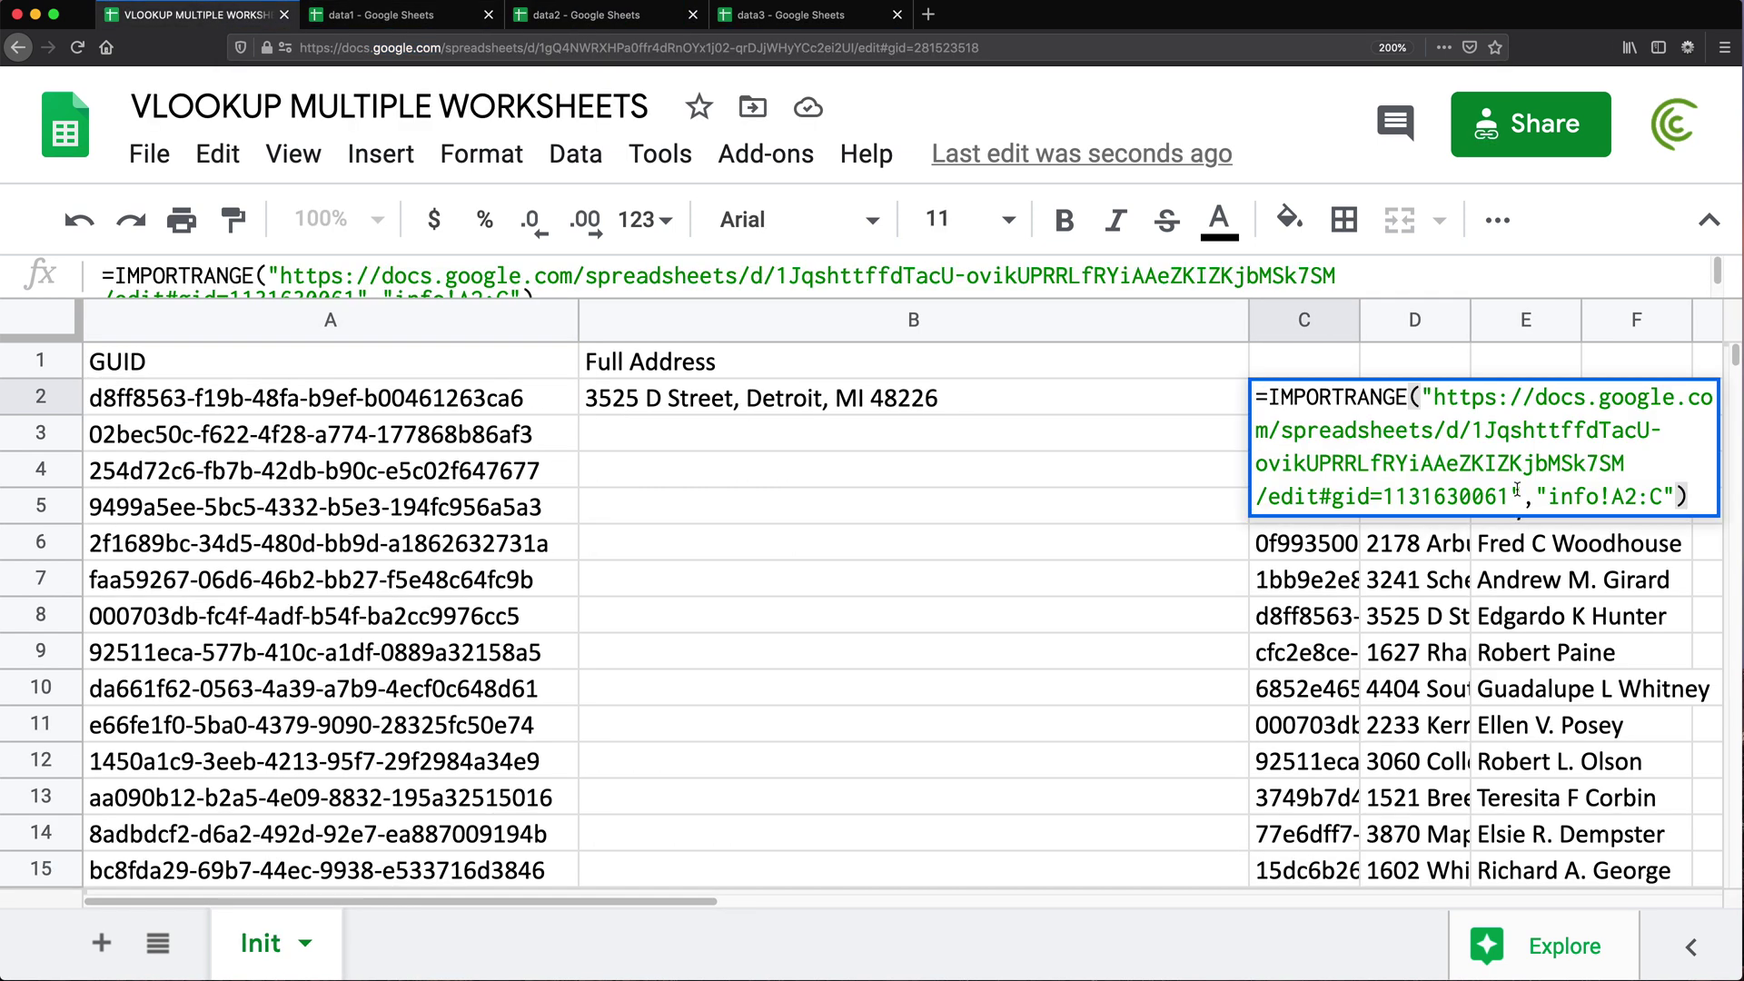
drag(1433, 396, 1509, 497)
key(BackSpace)
key(super+v)
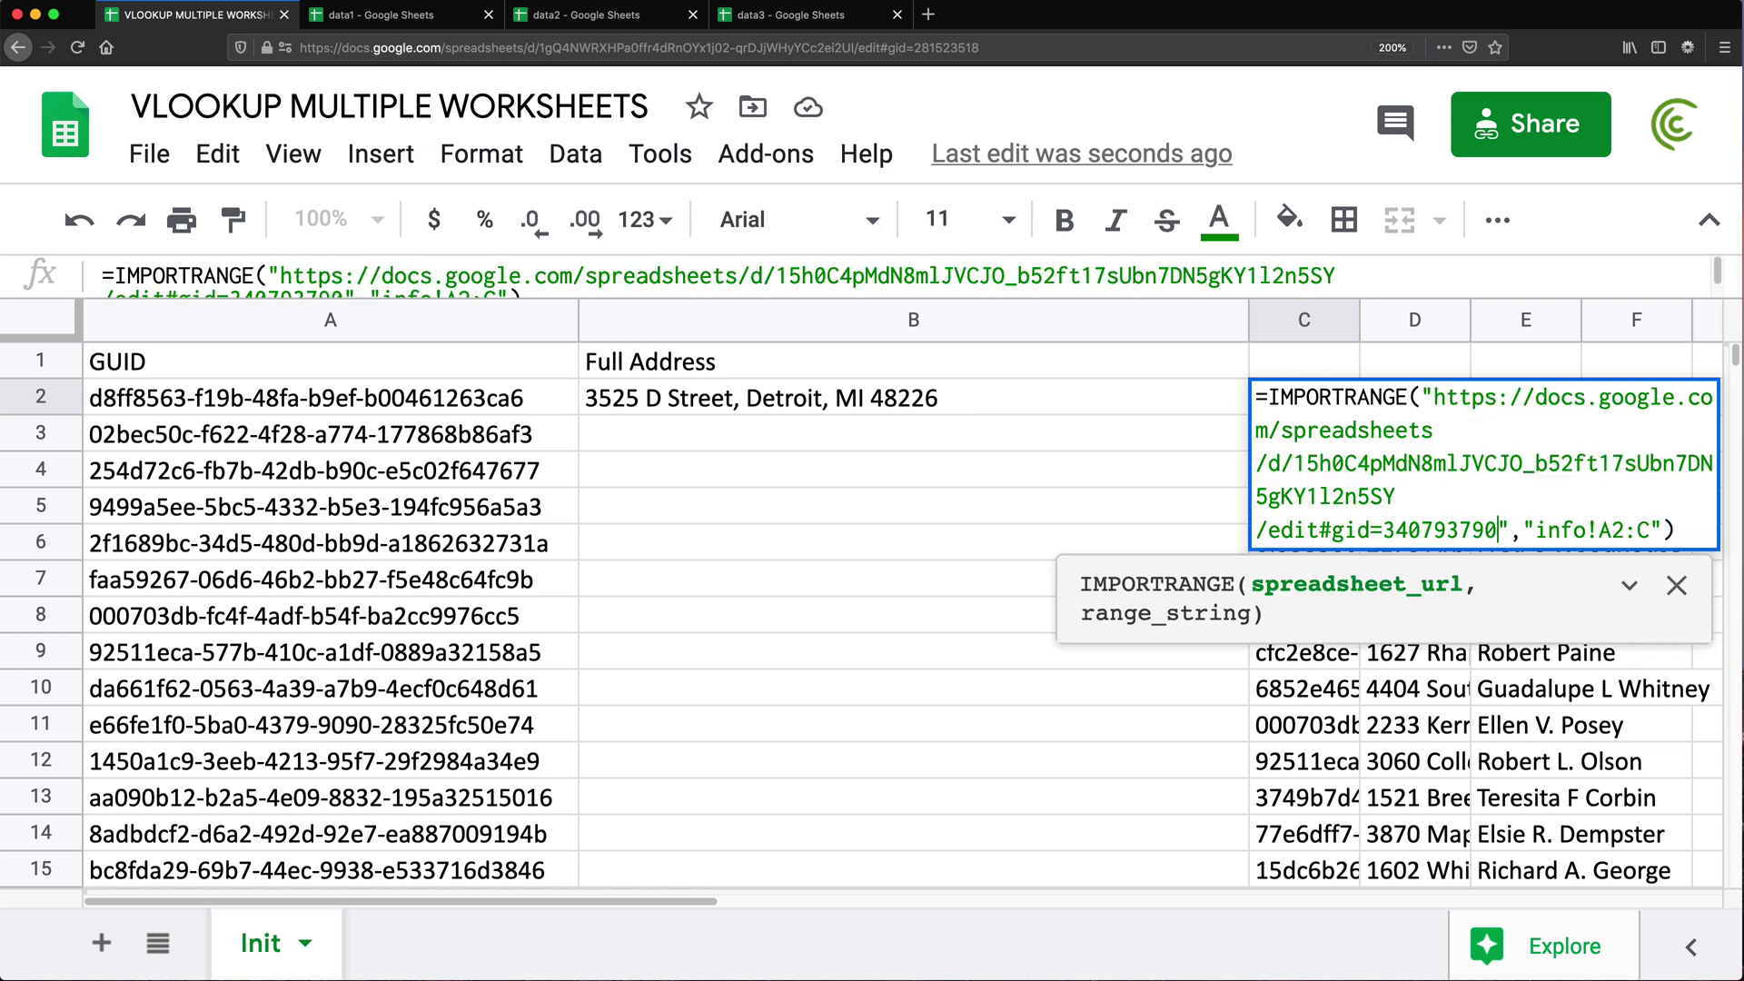
key(Return)
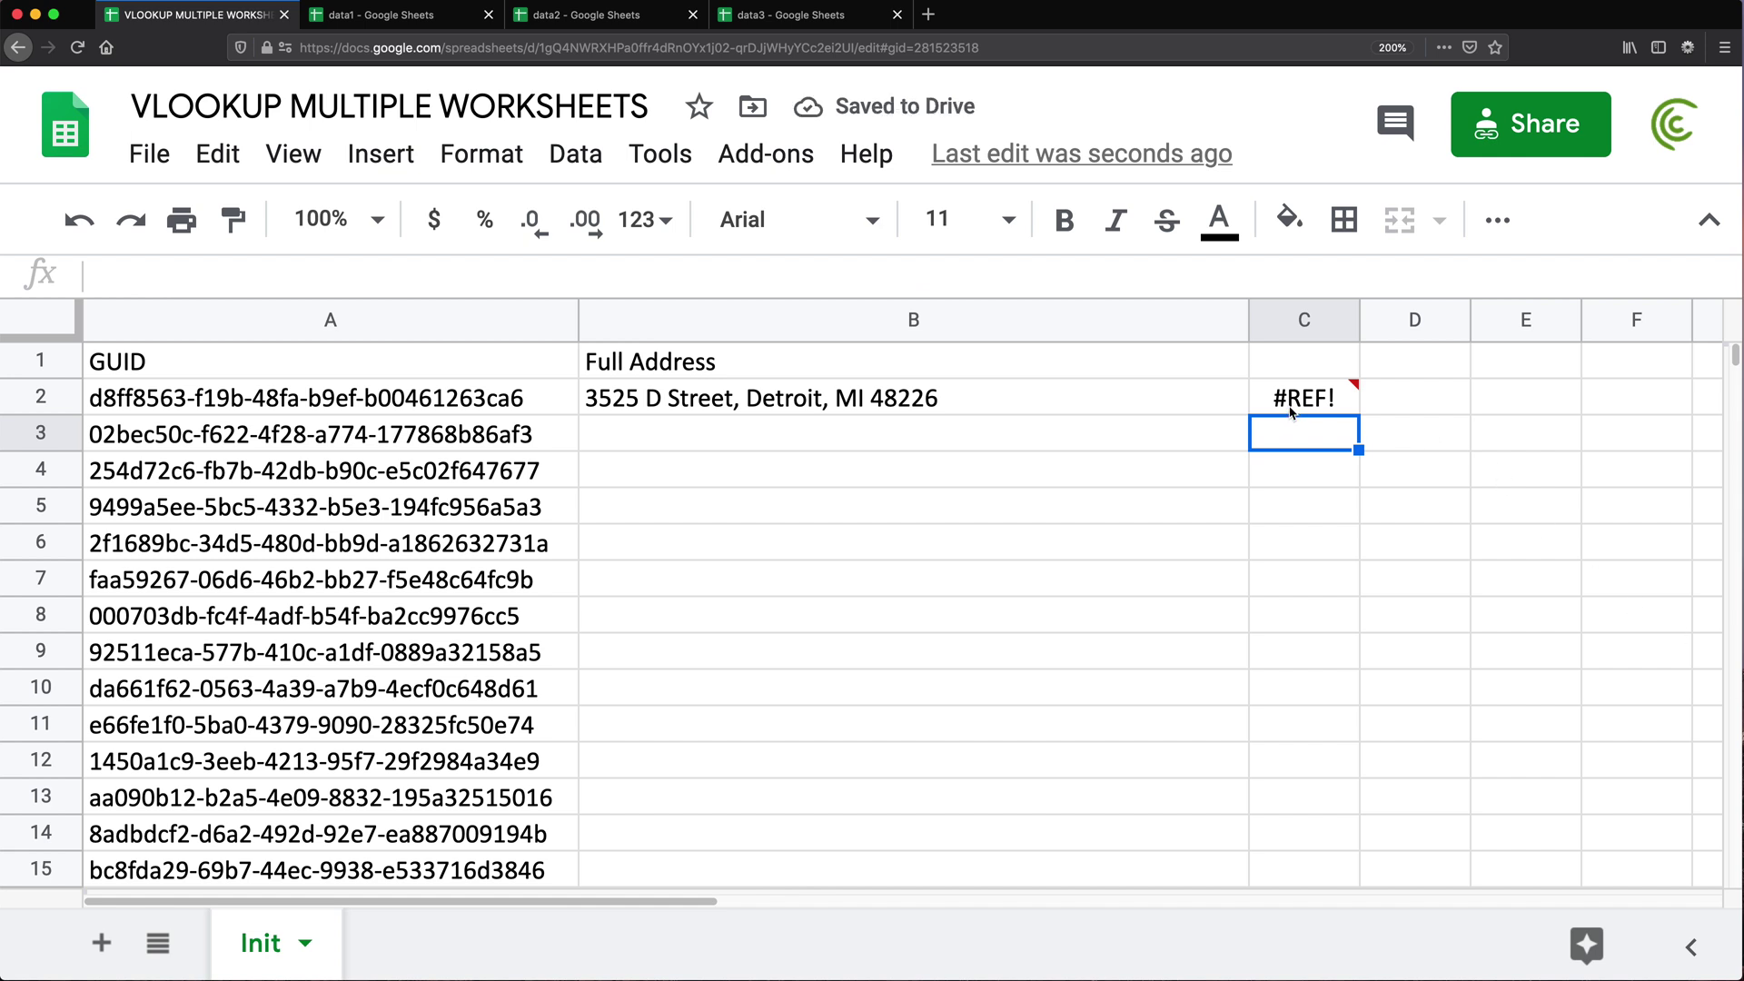
click(1290, 405)
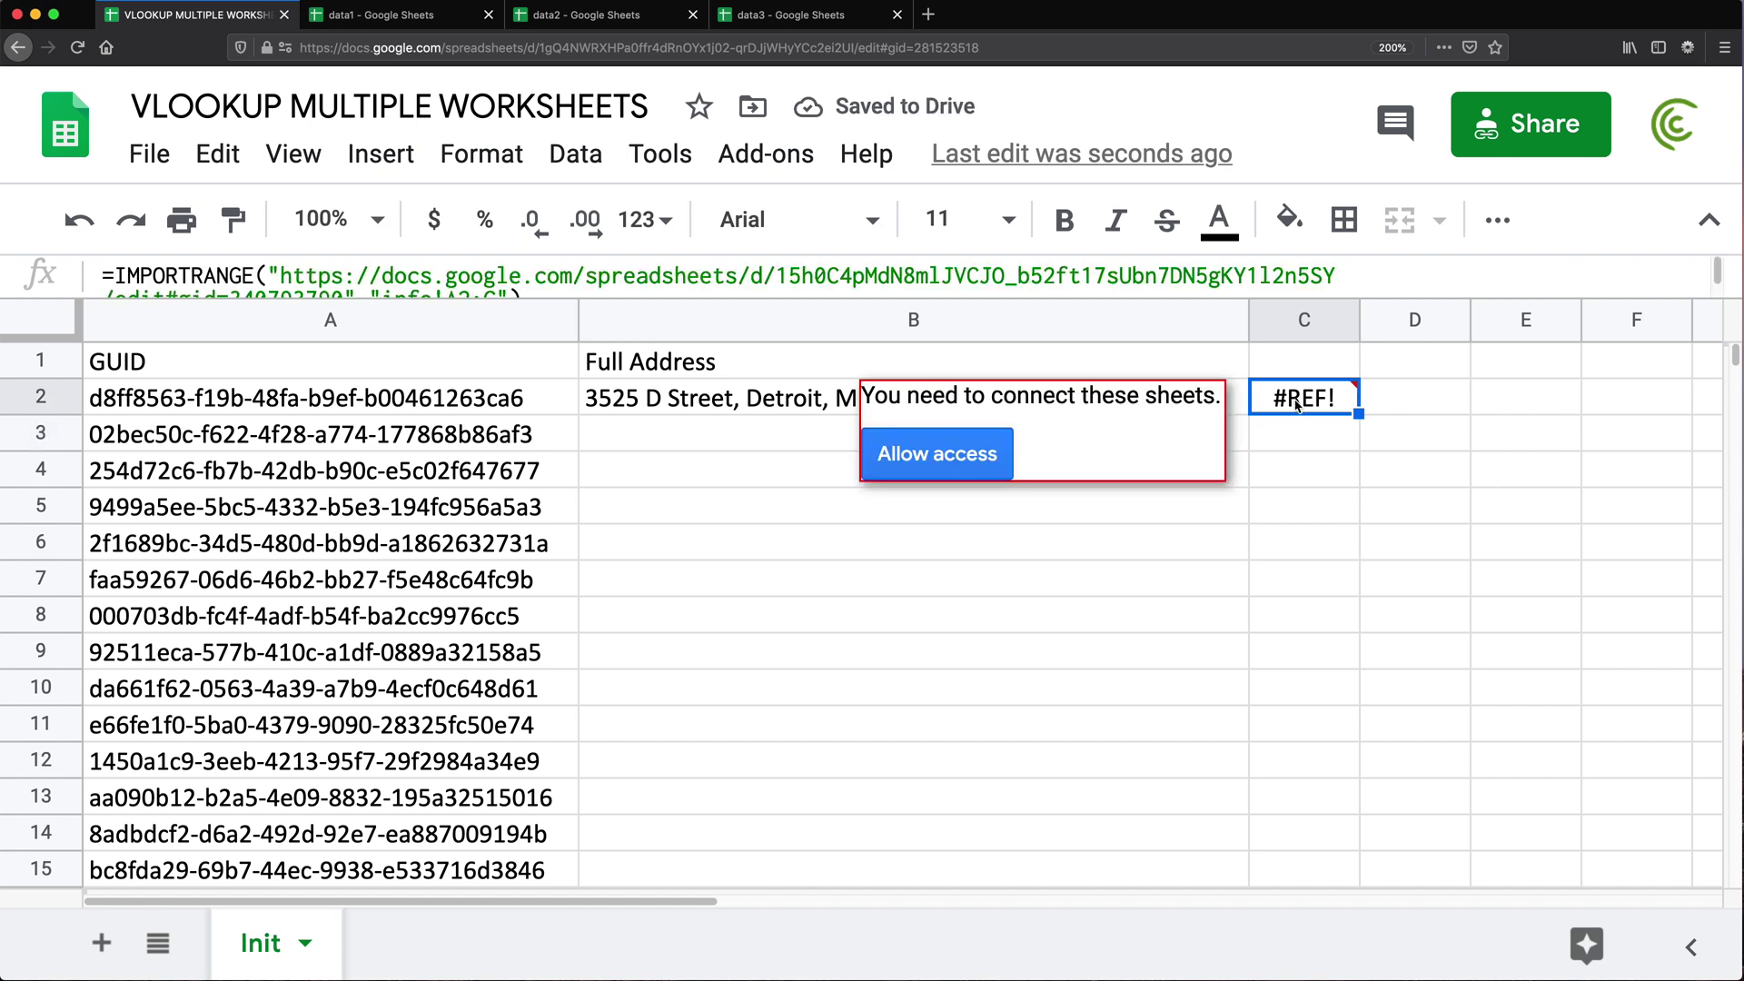
click(974, 459)
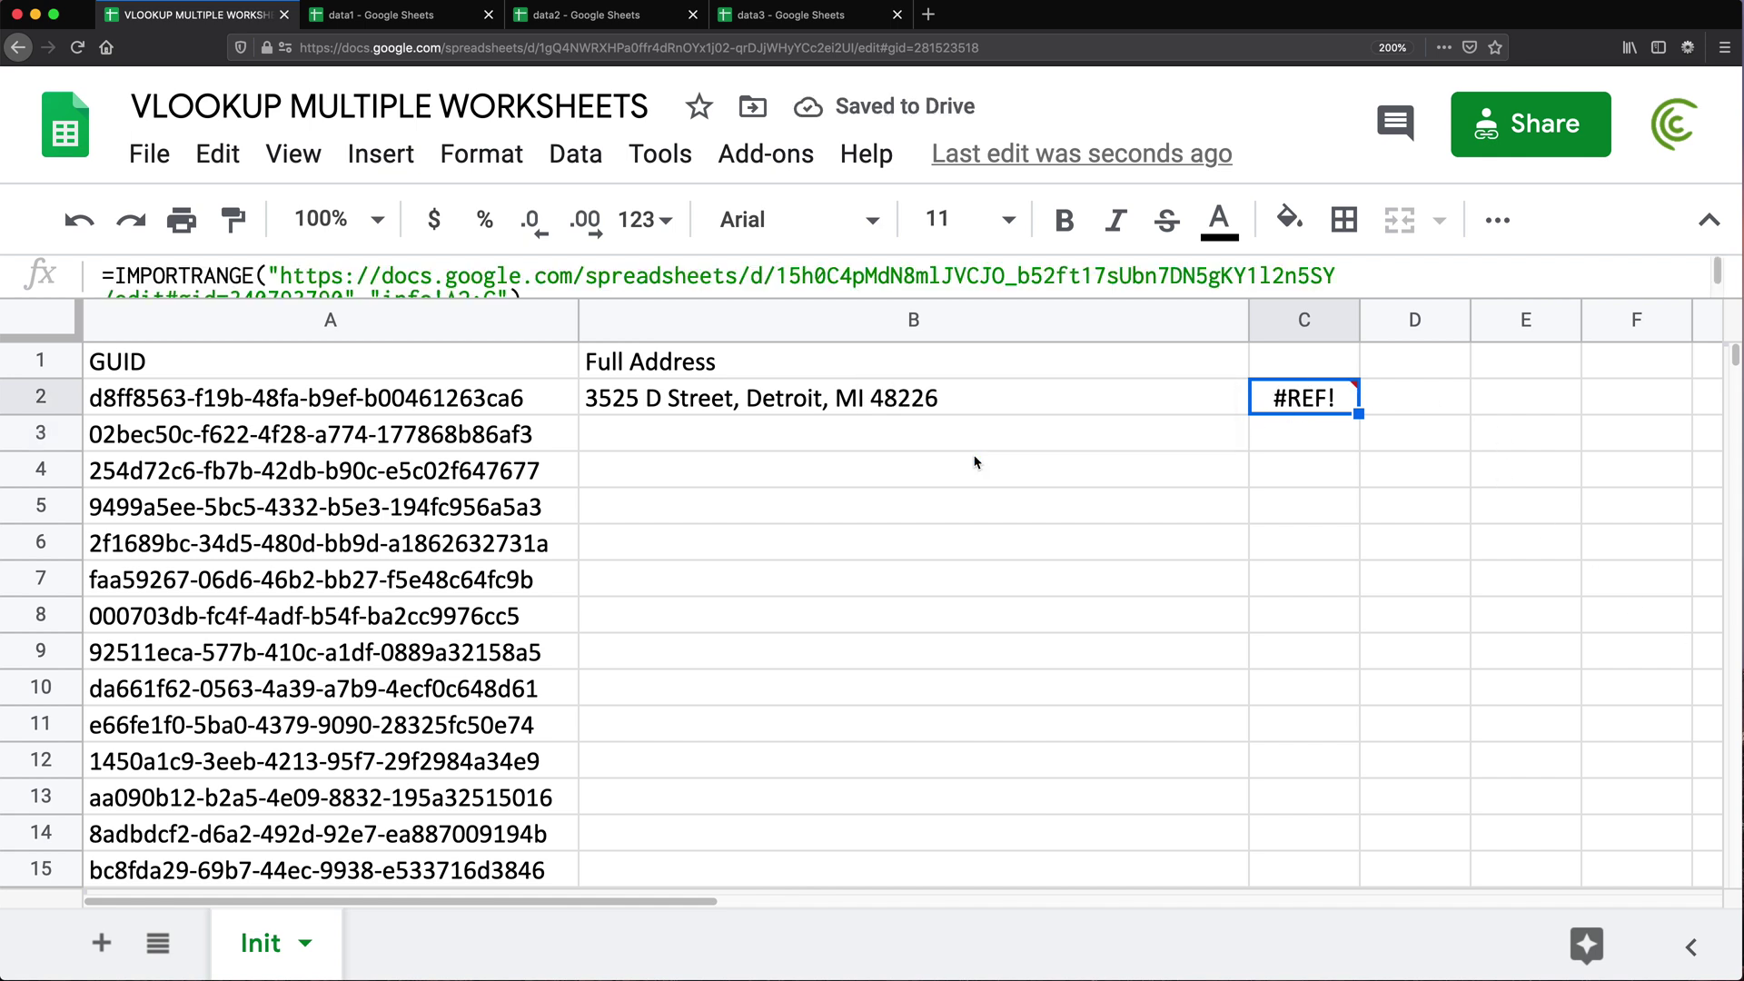
Step: Append C2's data2 IMPORTRANGE expression, separated by a semicolon, after the first IMPORTRANGE in the array of B2's VLOOKUP
double_click(1297, 407)
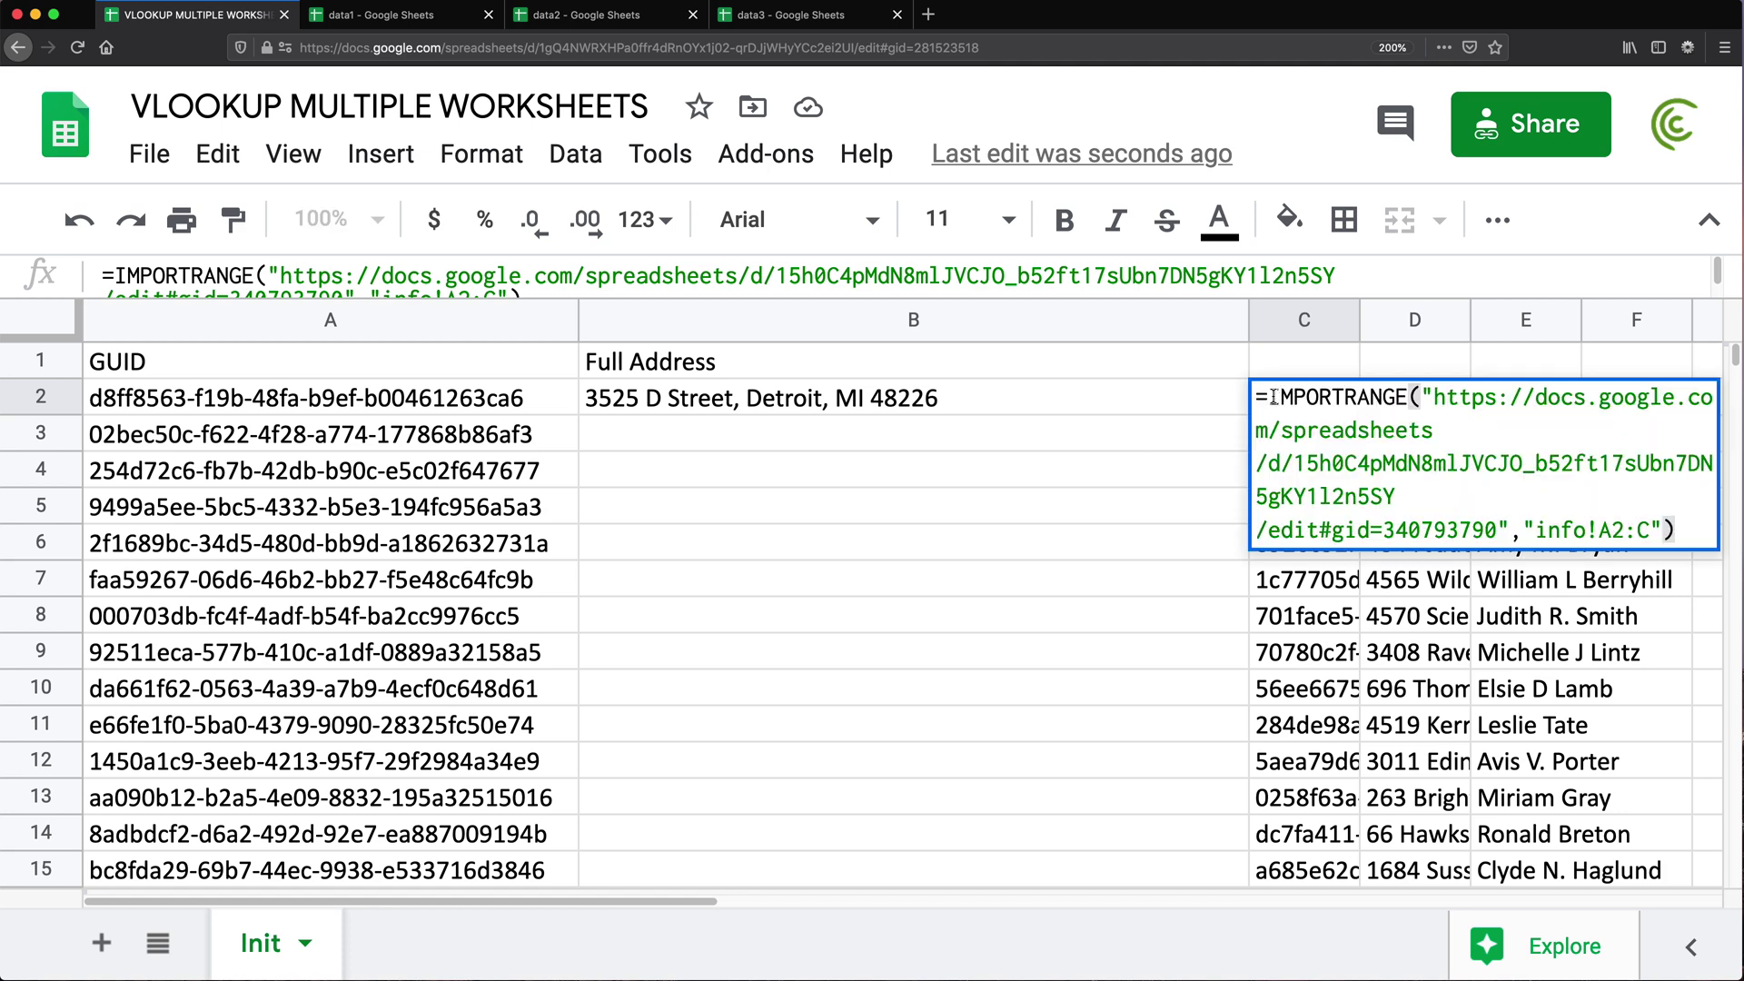
drag(1270, 398, 1700, 538)
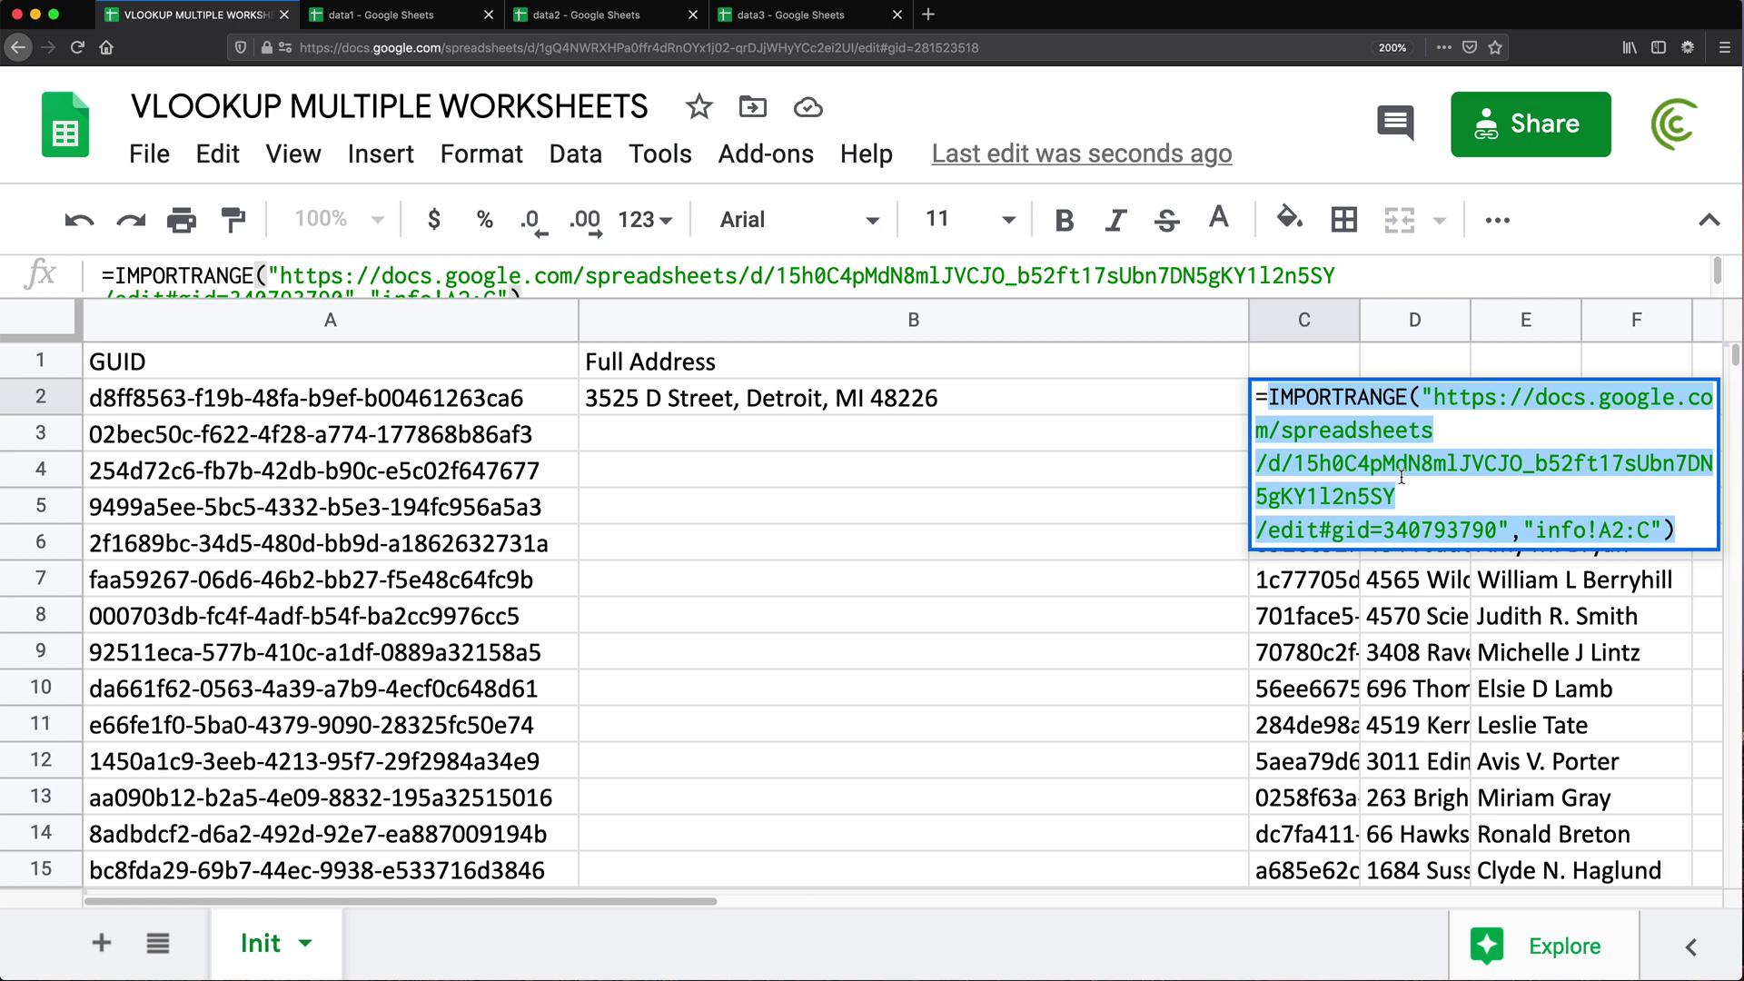
key(Escape)
click(779, 400)
key(Return)
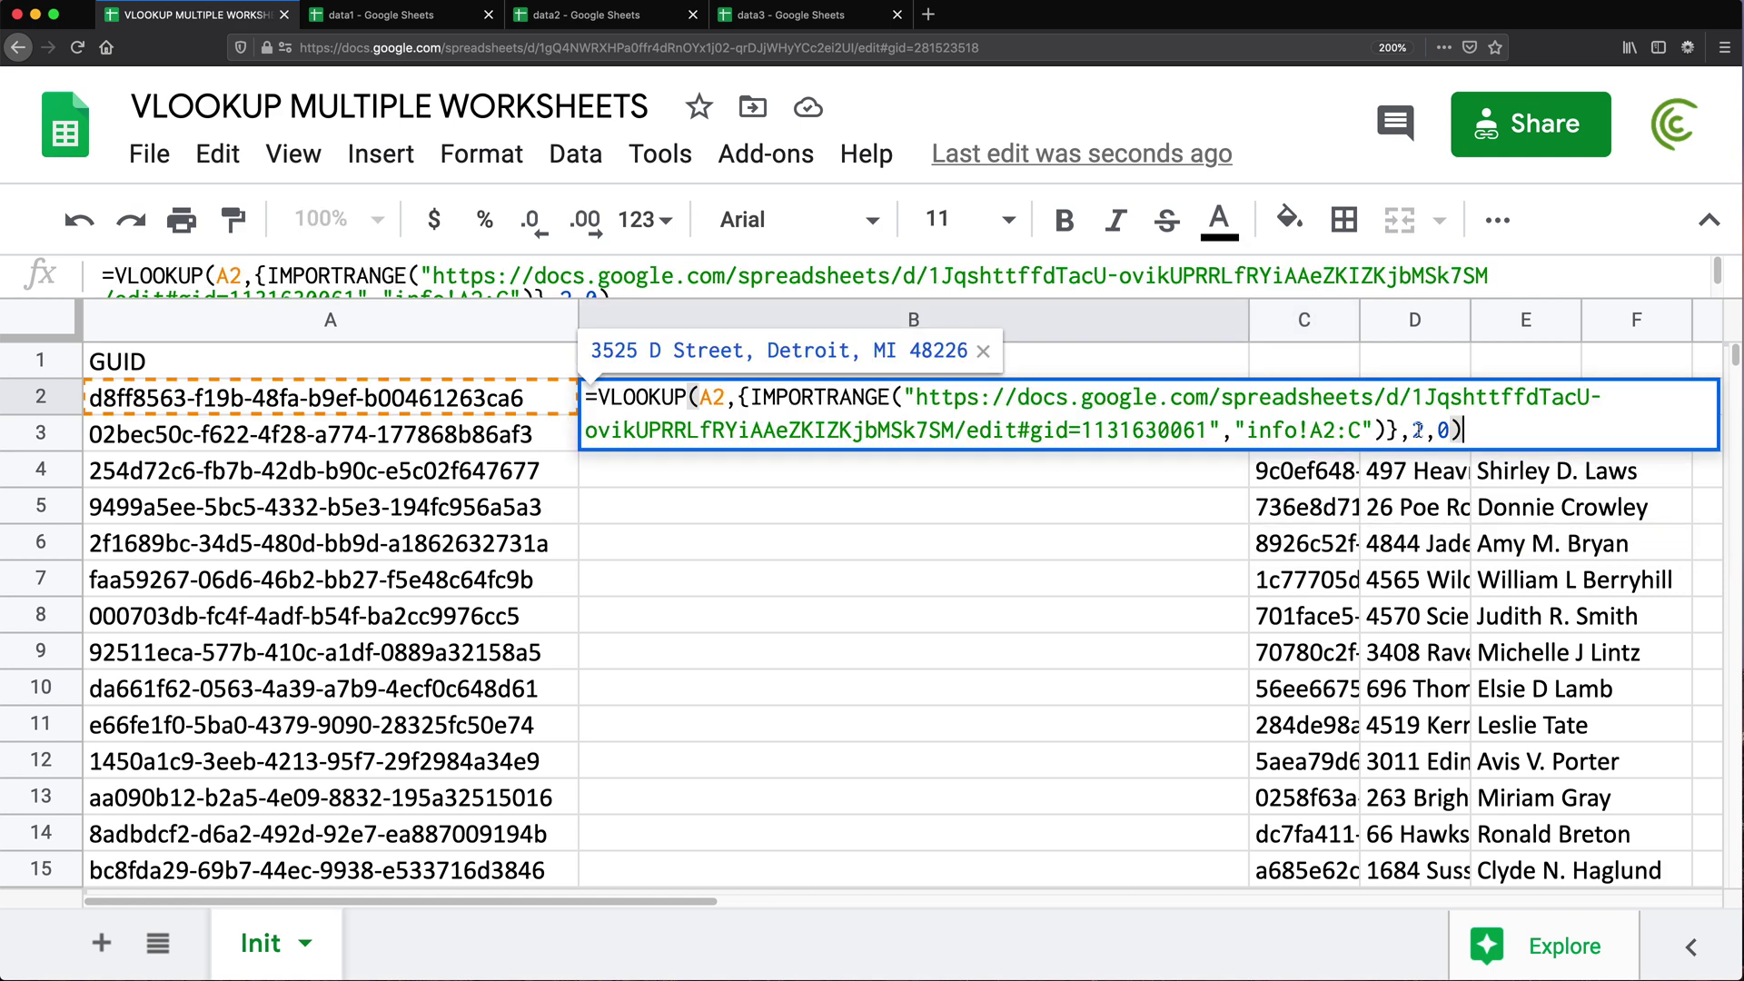
click(1391, 431)
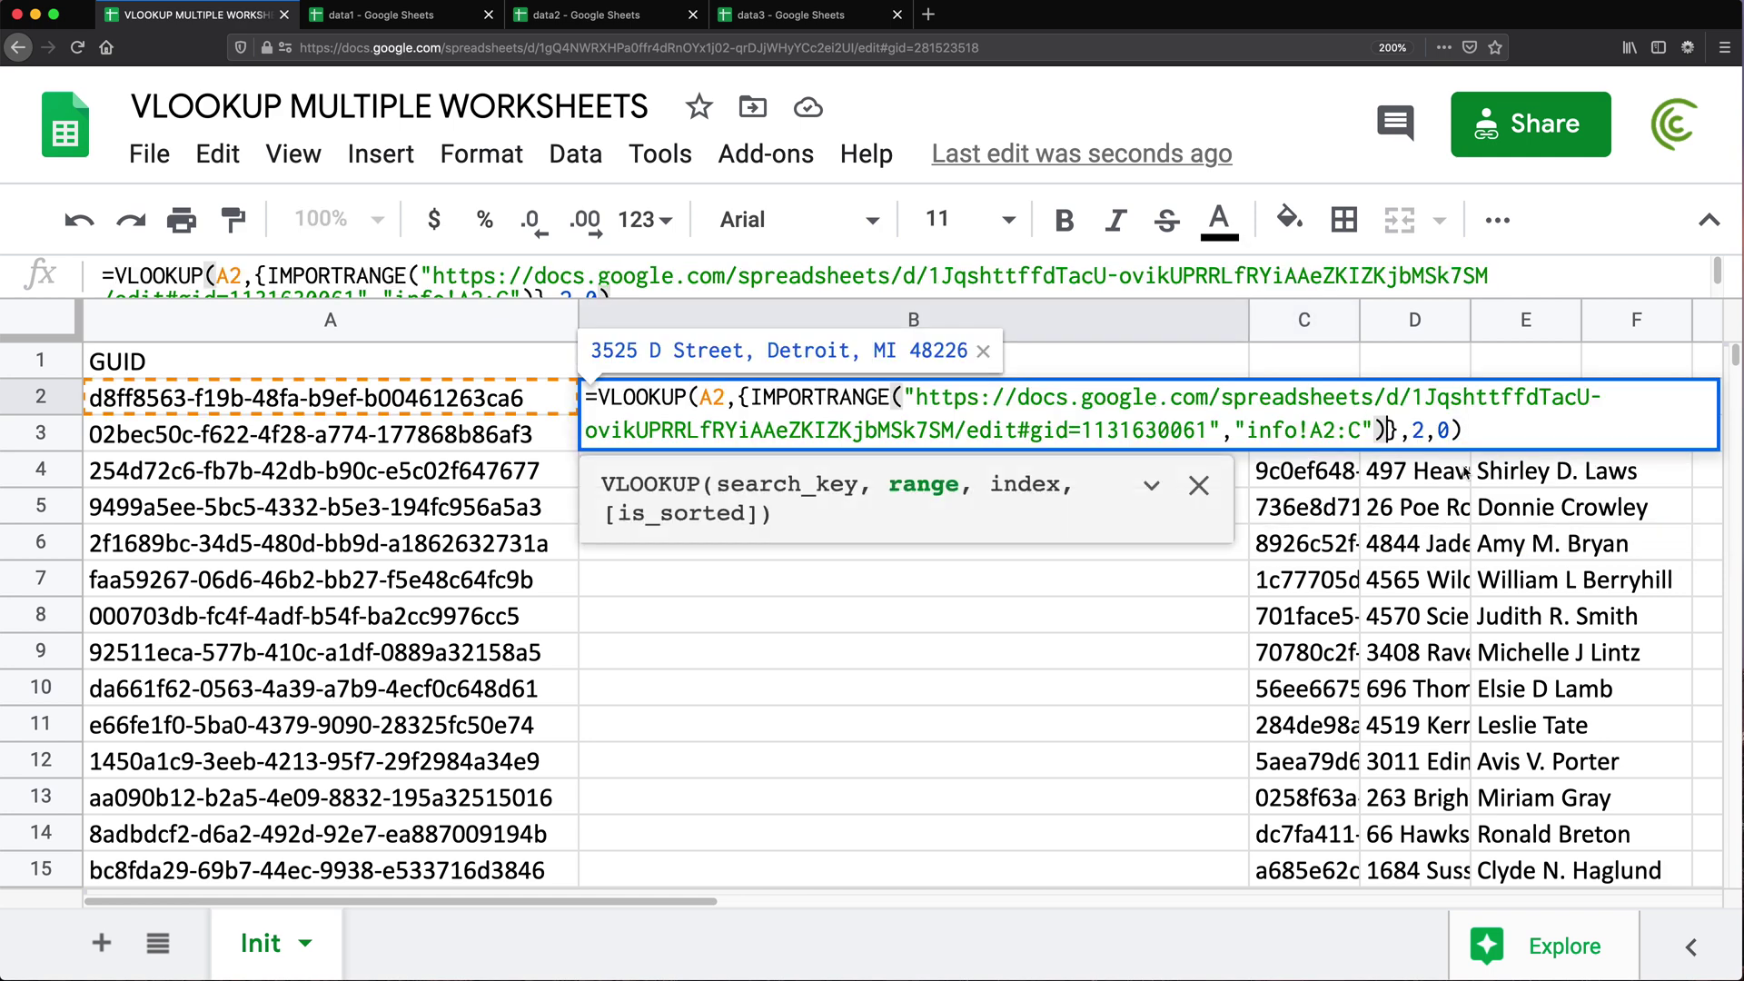
text(;)
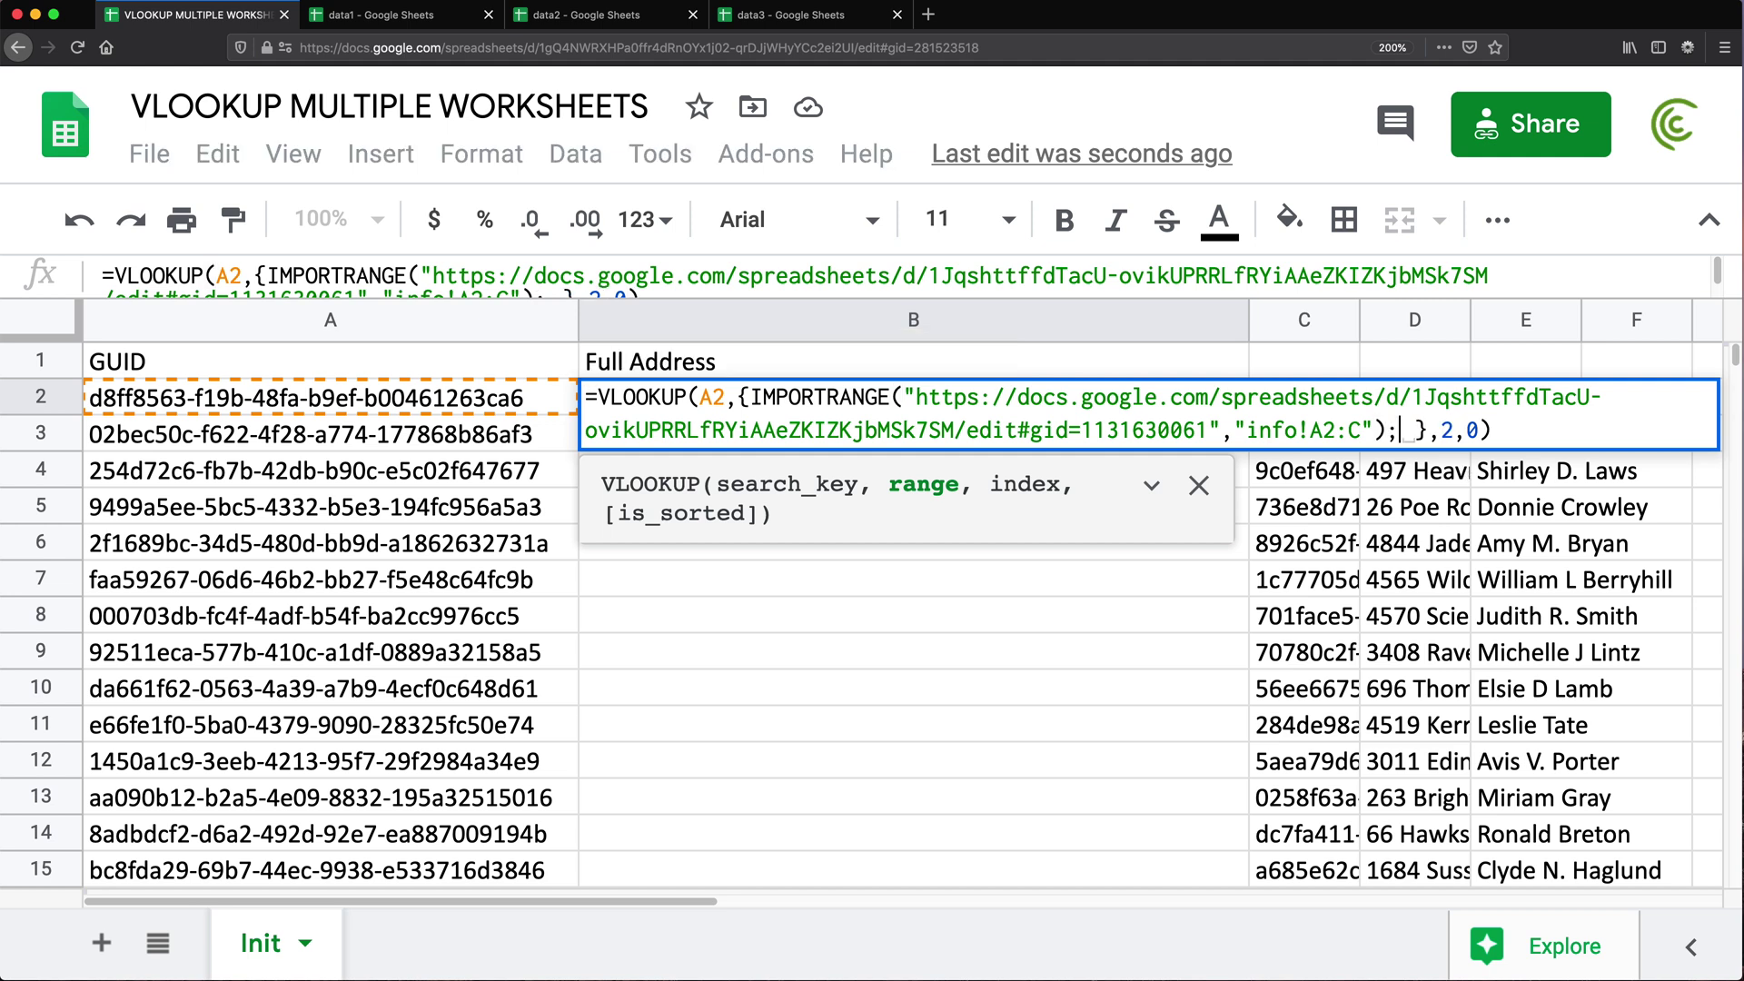
key(ctrl+v)
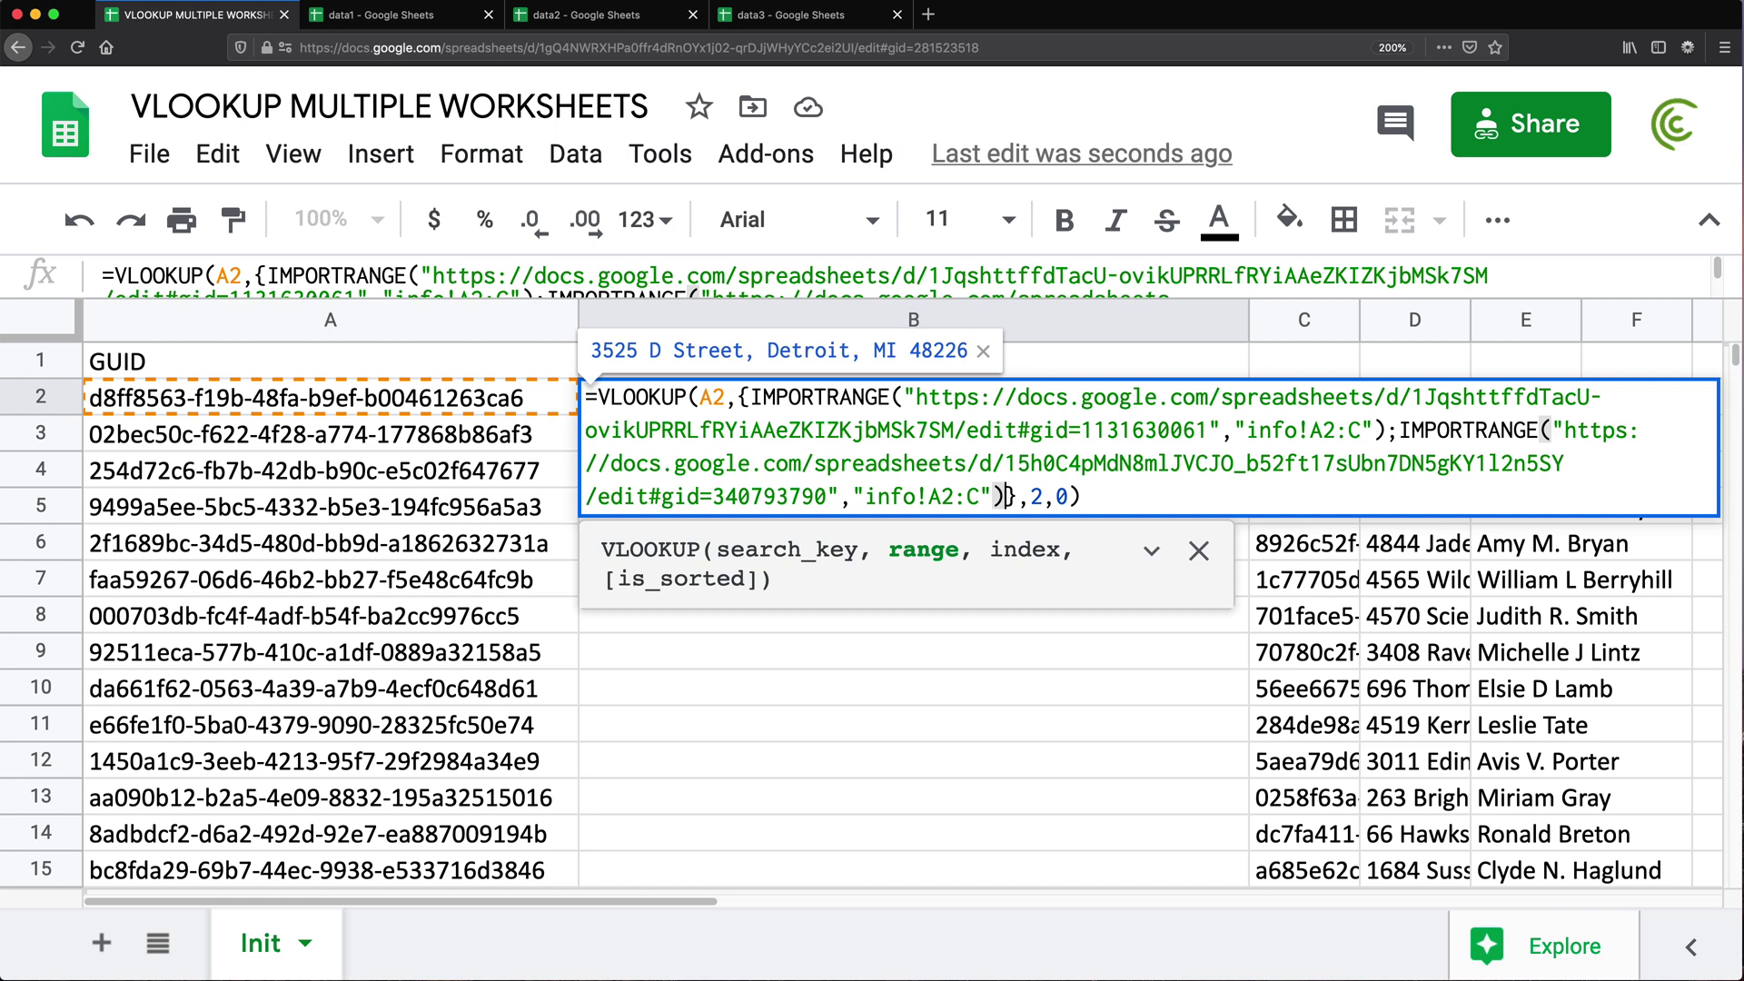
key(Return)
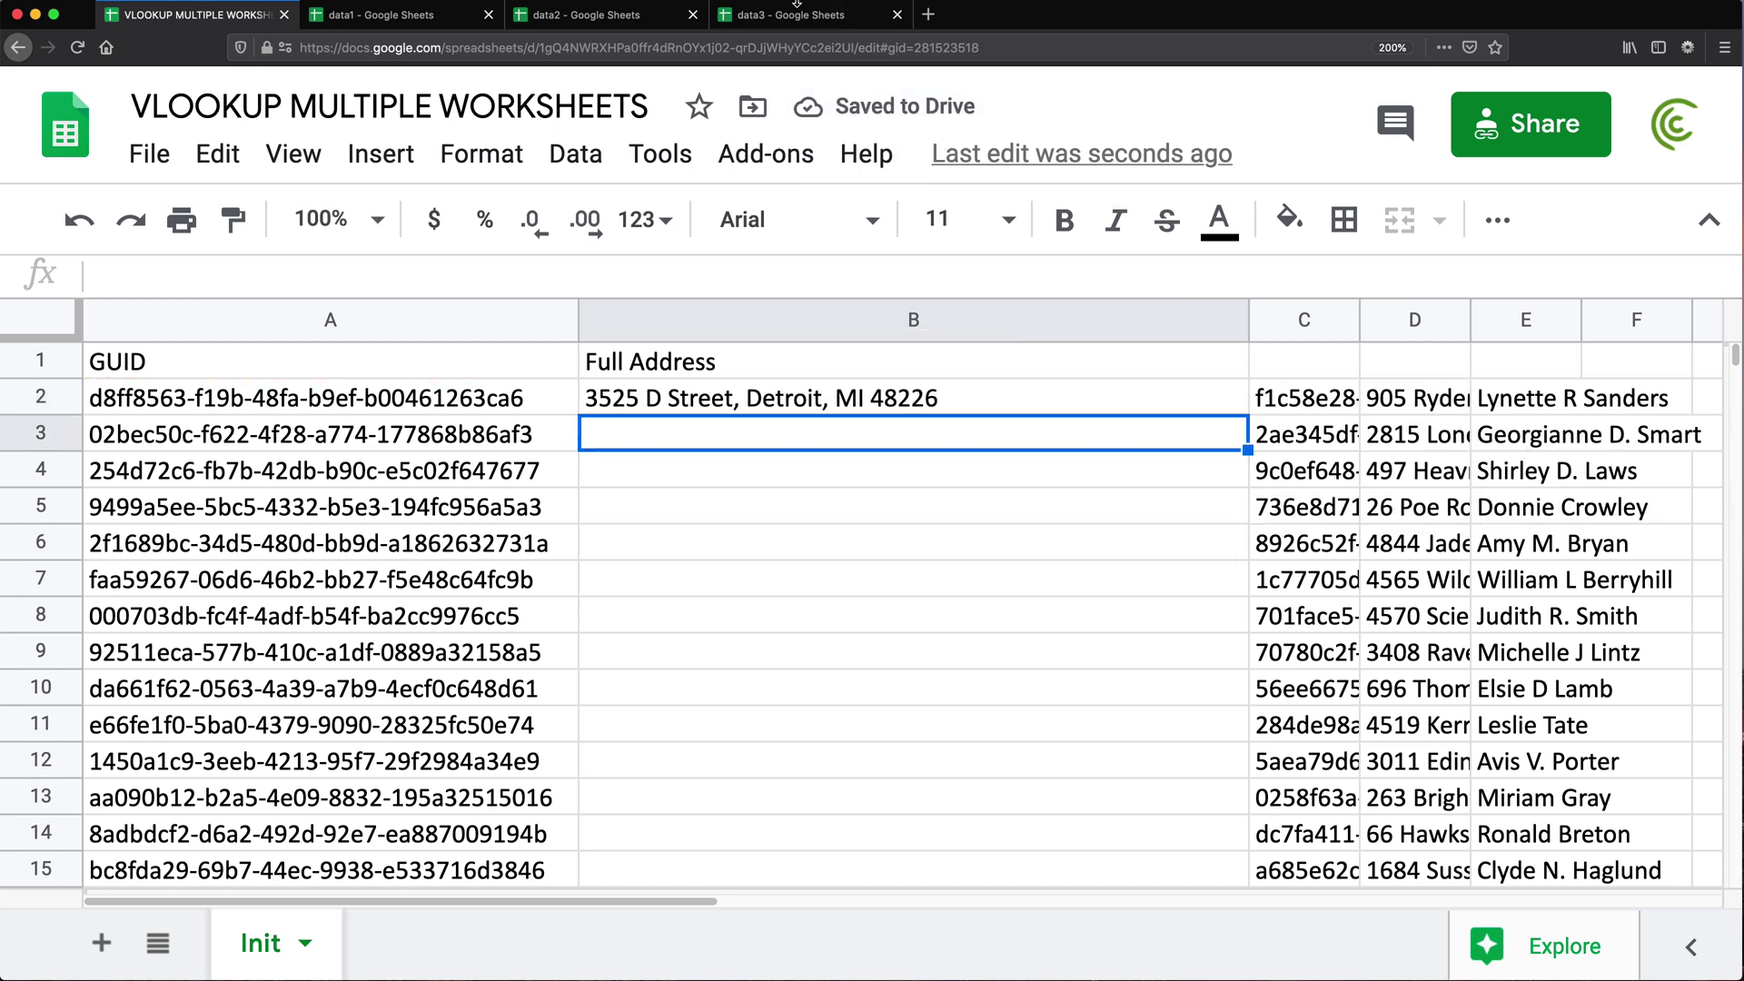
Step: Replace the spreadsheet_url in C2's IMPORTRANGE formula with the data3 spreadsheet's copied web address and allow access to data3
click(802, 15)
right_click(497, 47)
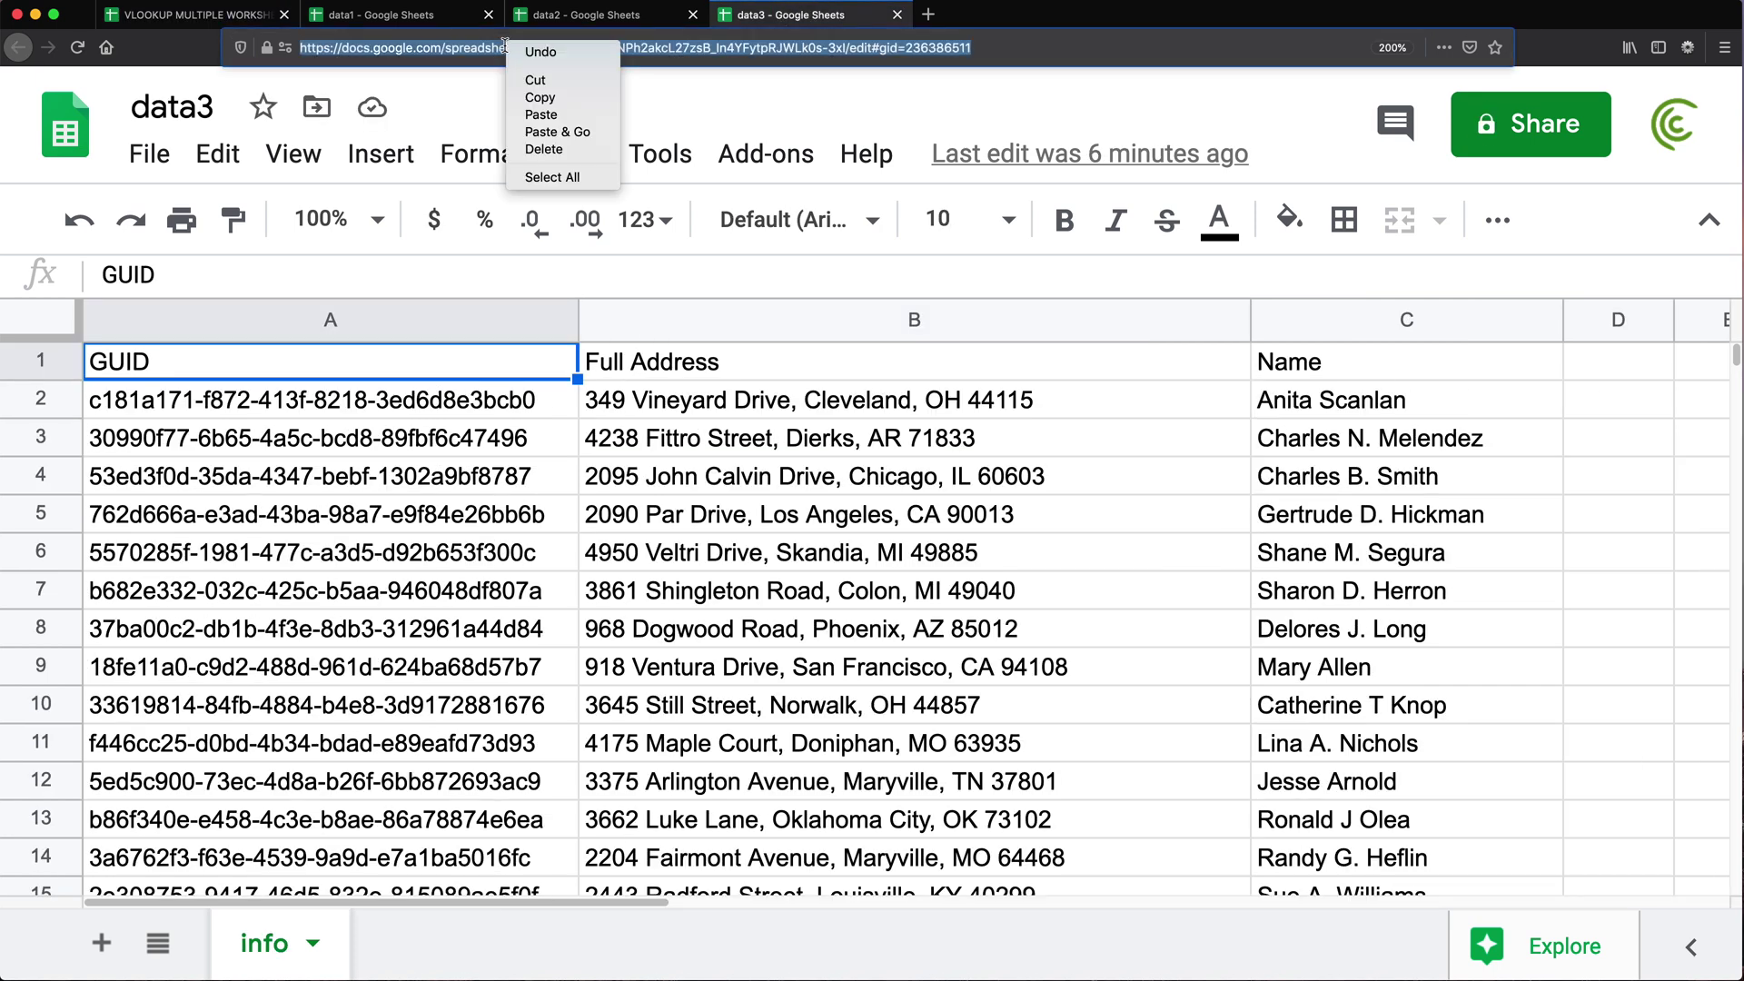
click(545, 90)
click(224, 15)
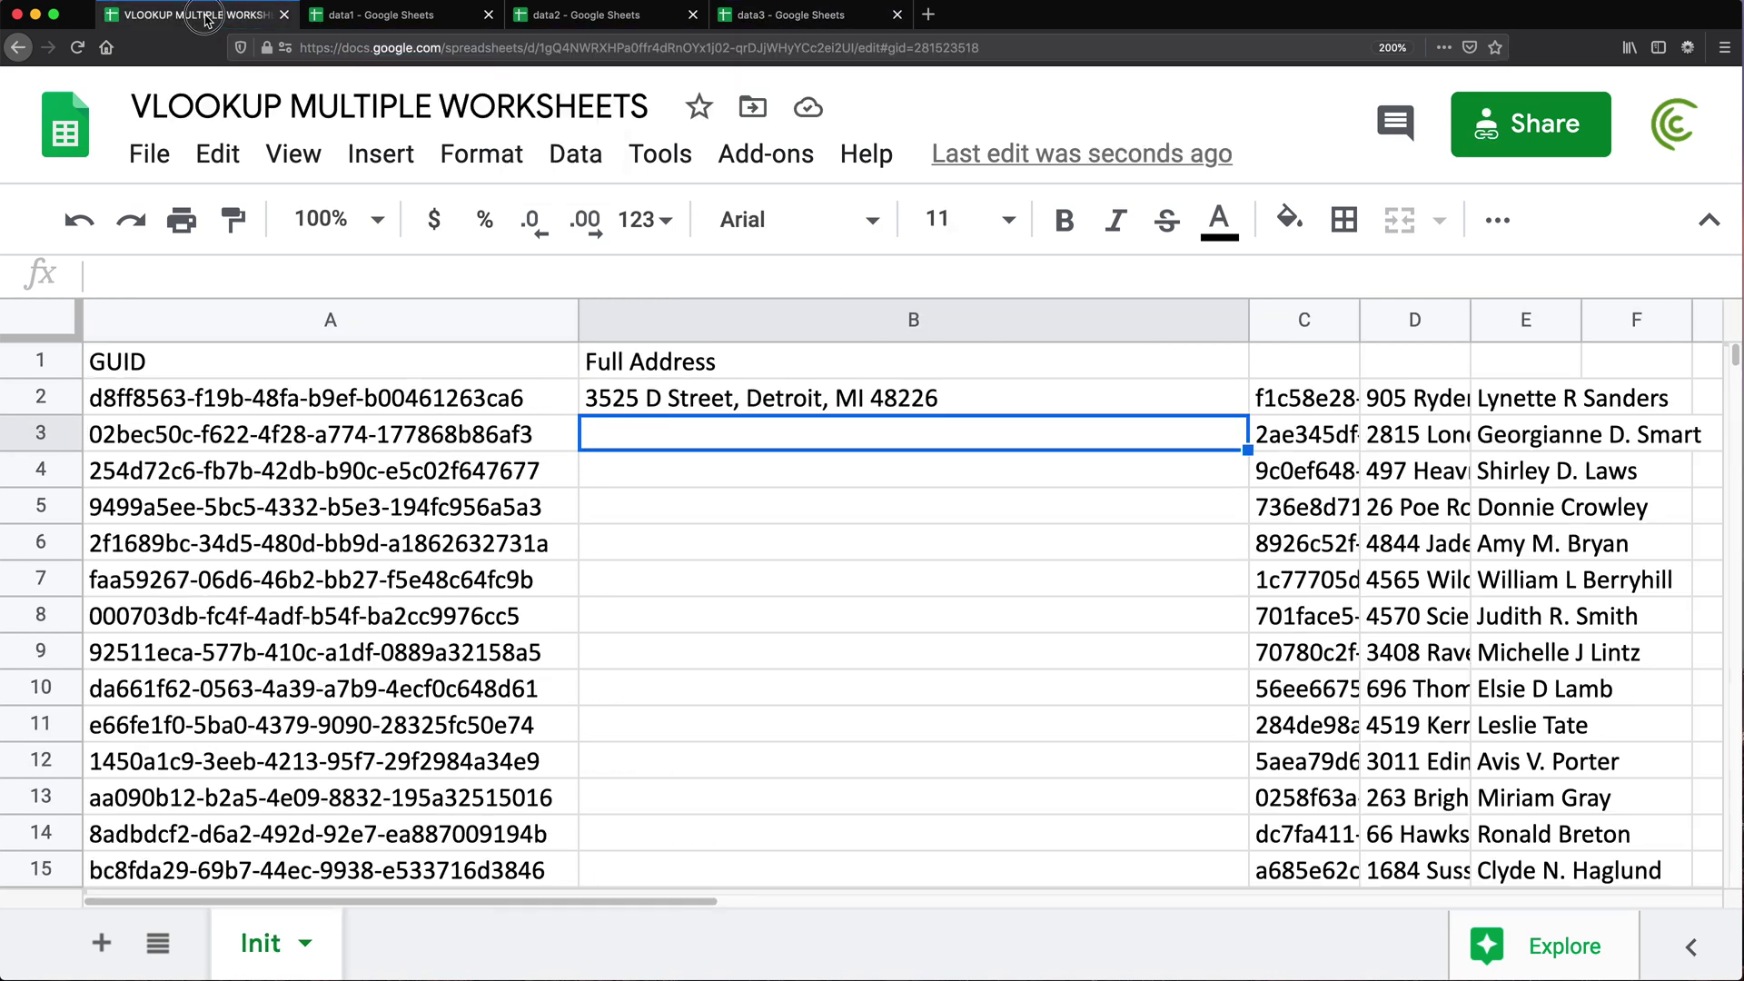
click(1300, 402)
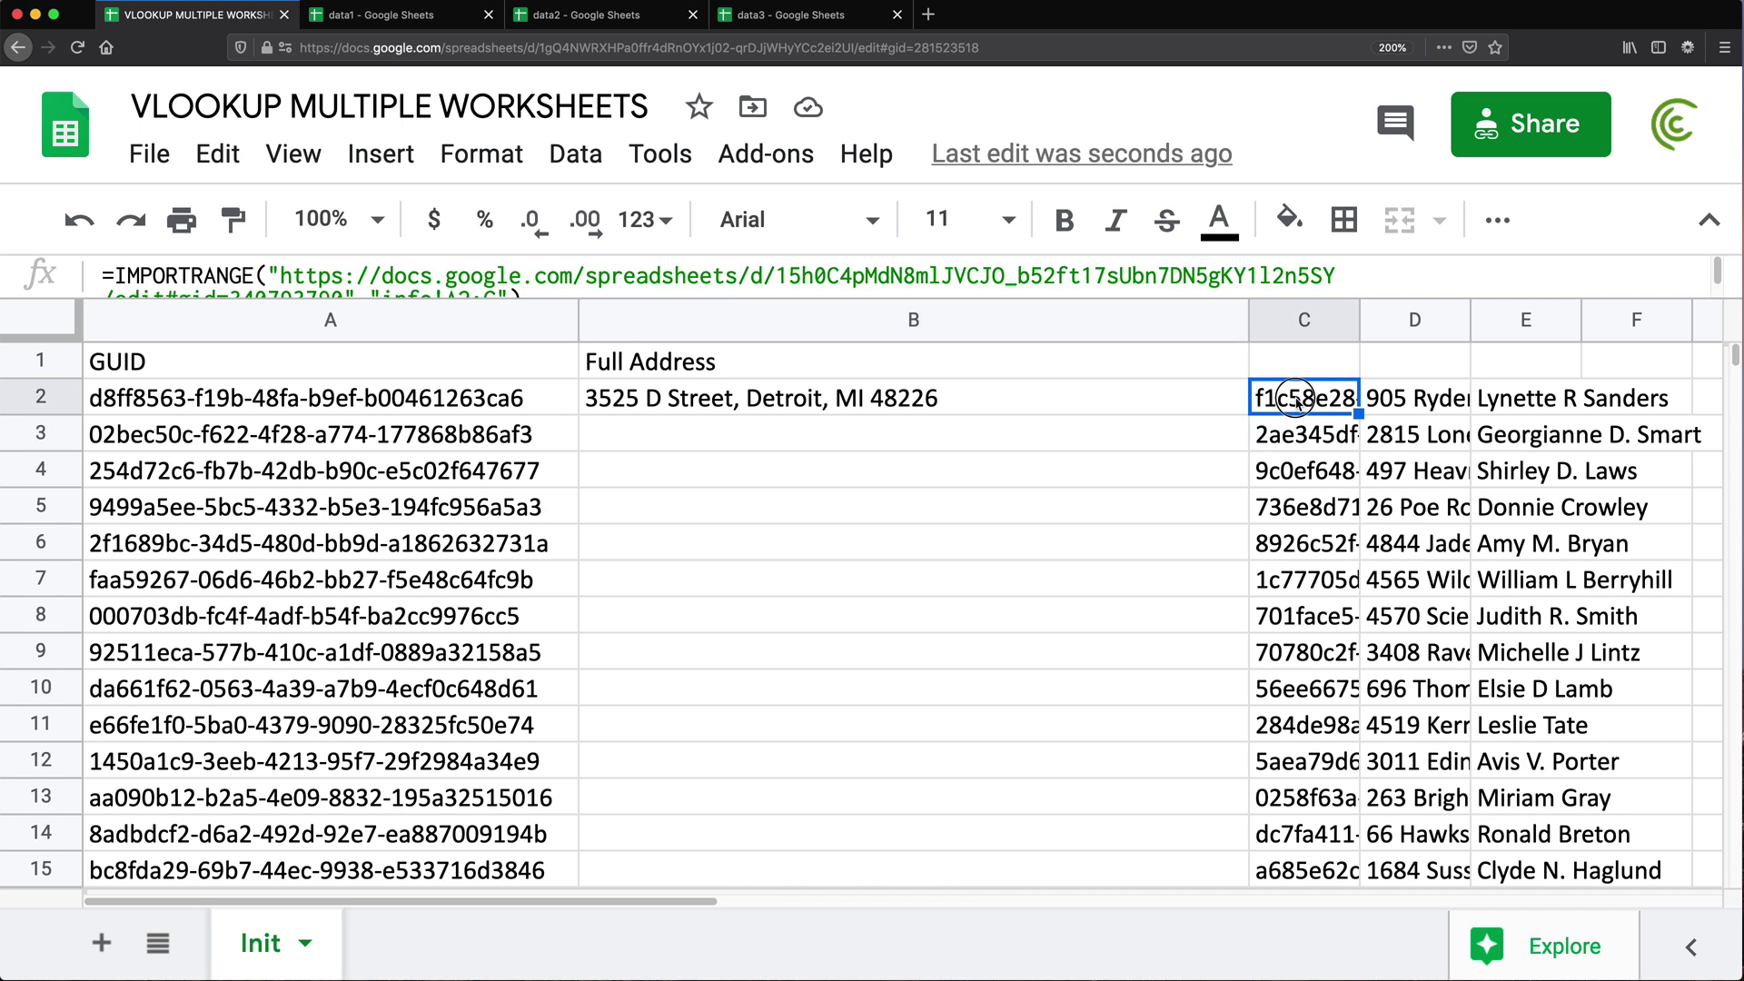
double_click(1301, 403)
drag(1430, 396, 1492, 530)
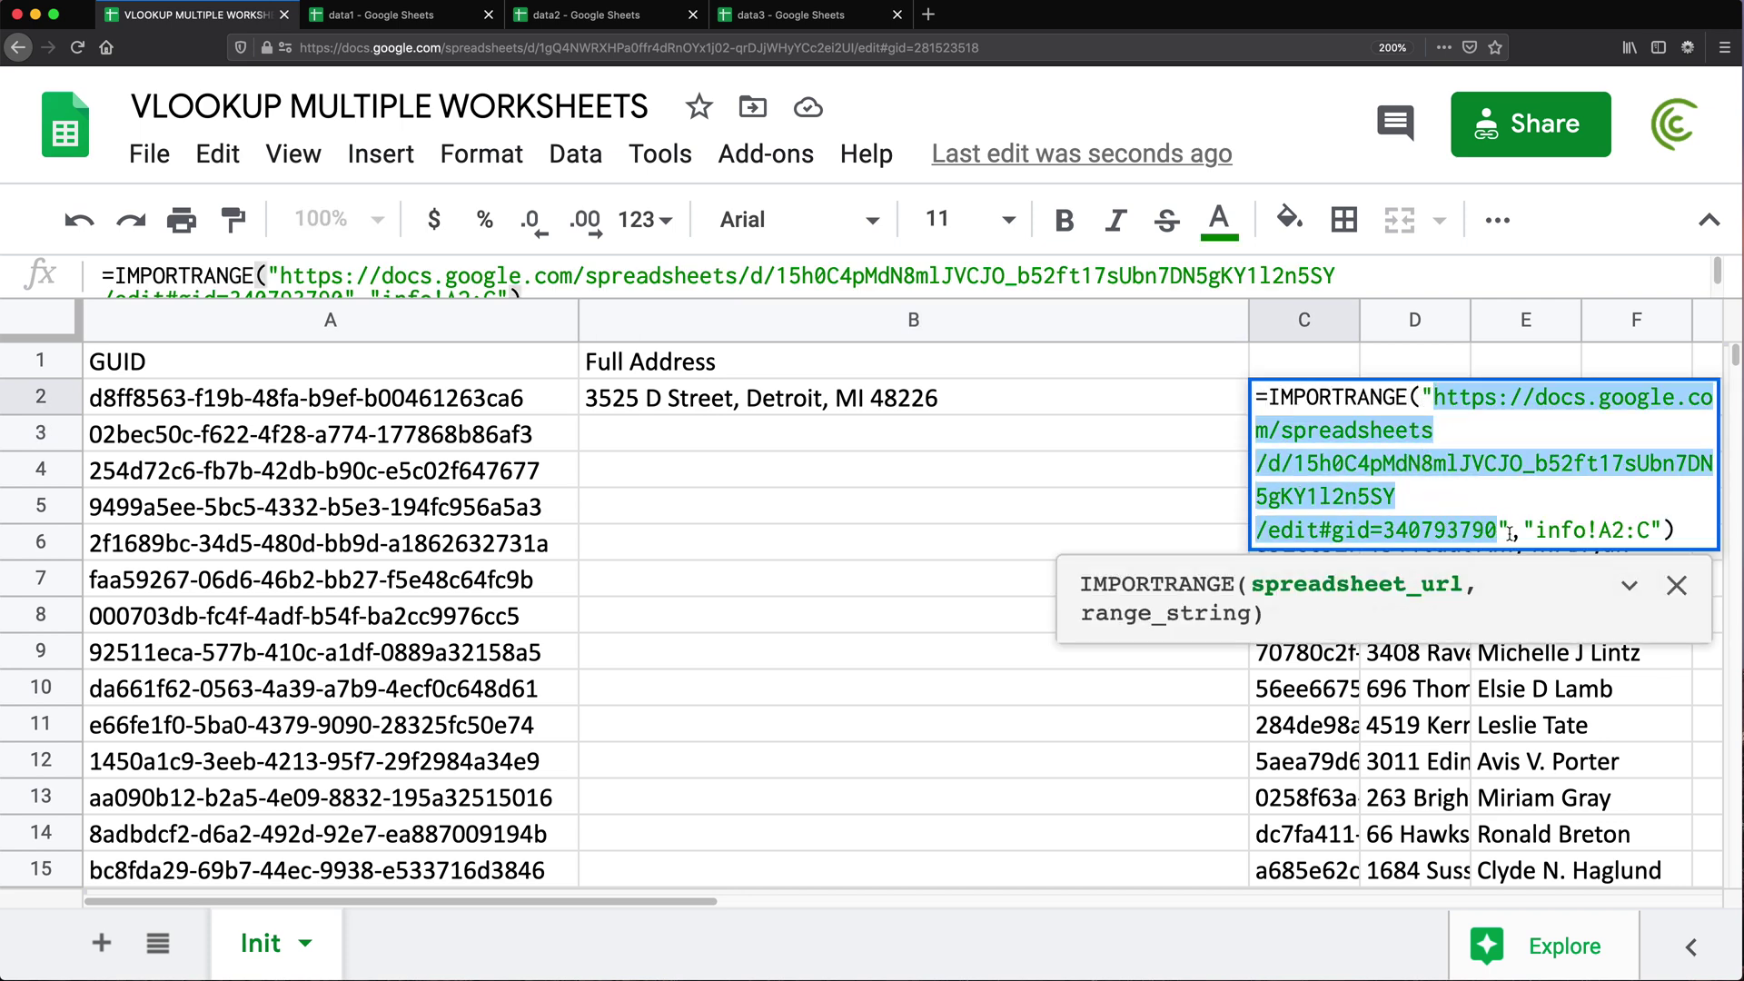
key(ctrl+v)
key(Return)
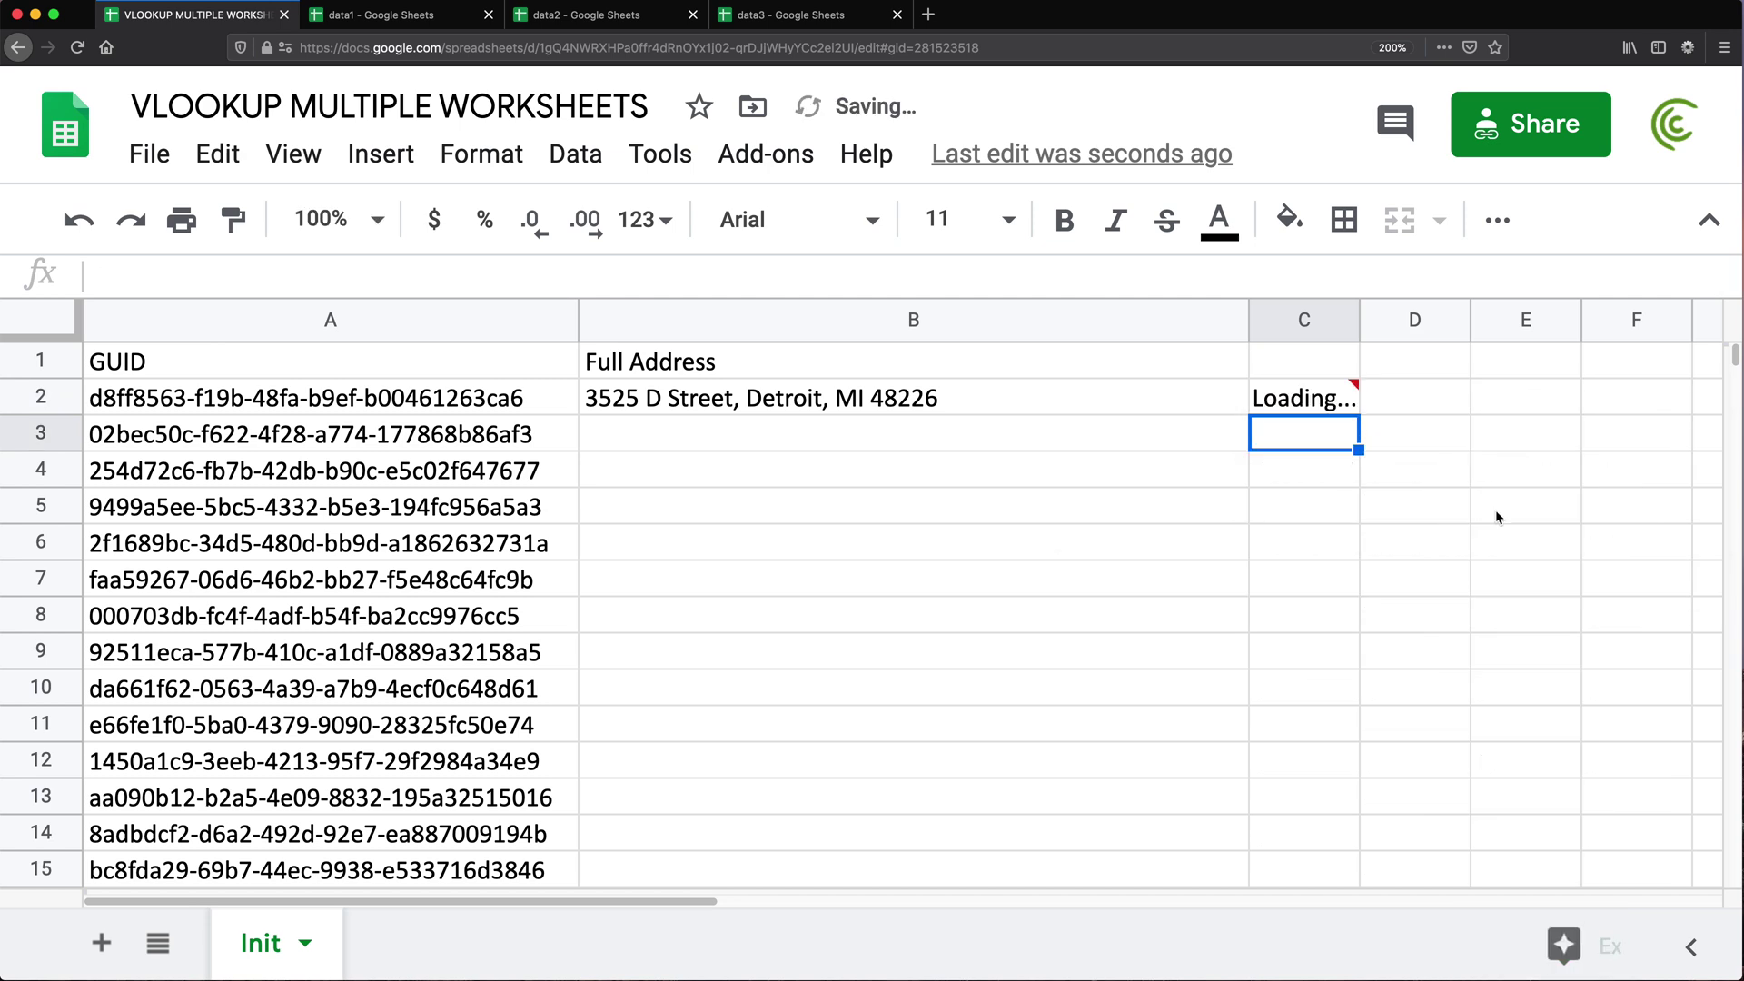
click(1306, 401)
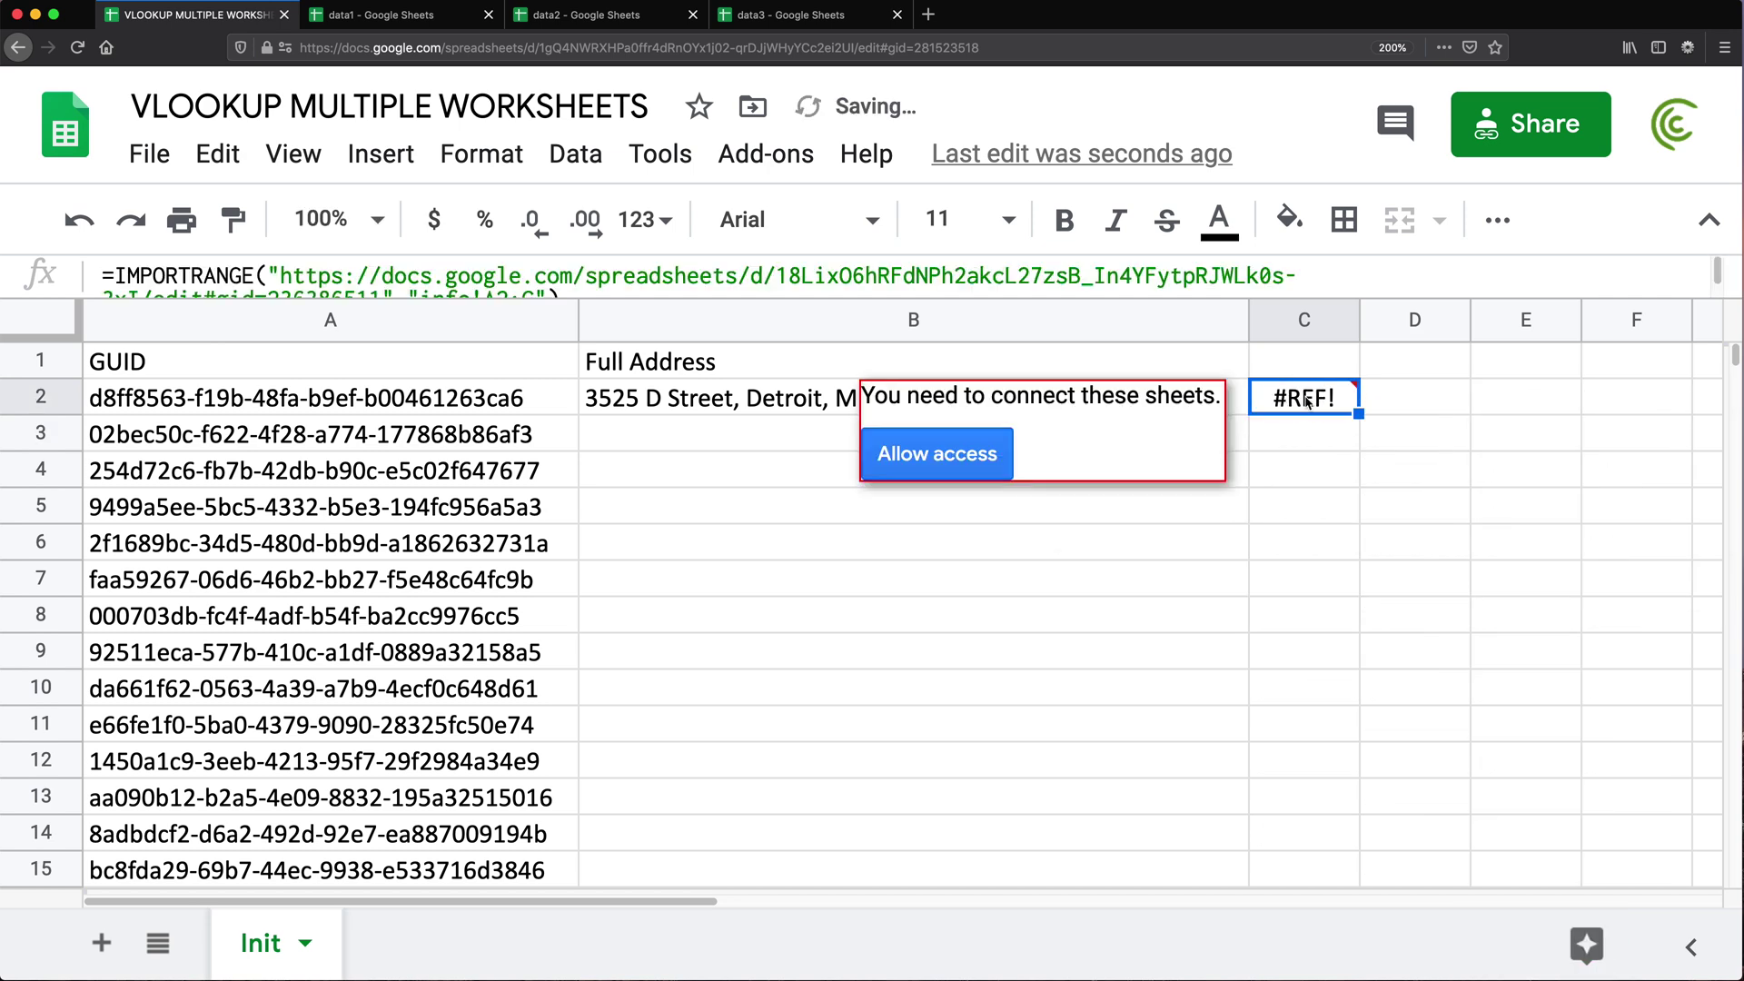
click(923, 456)
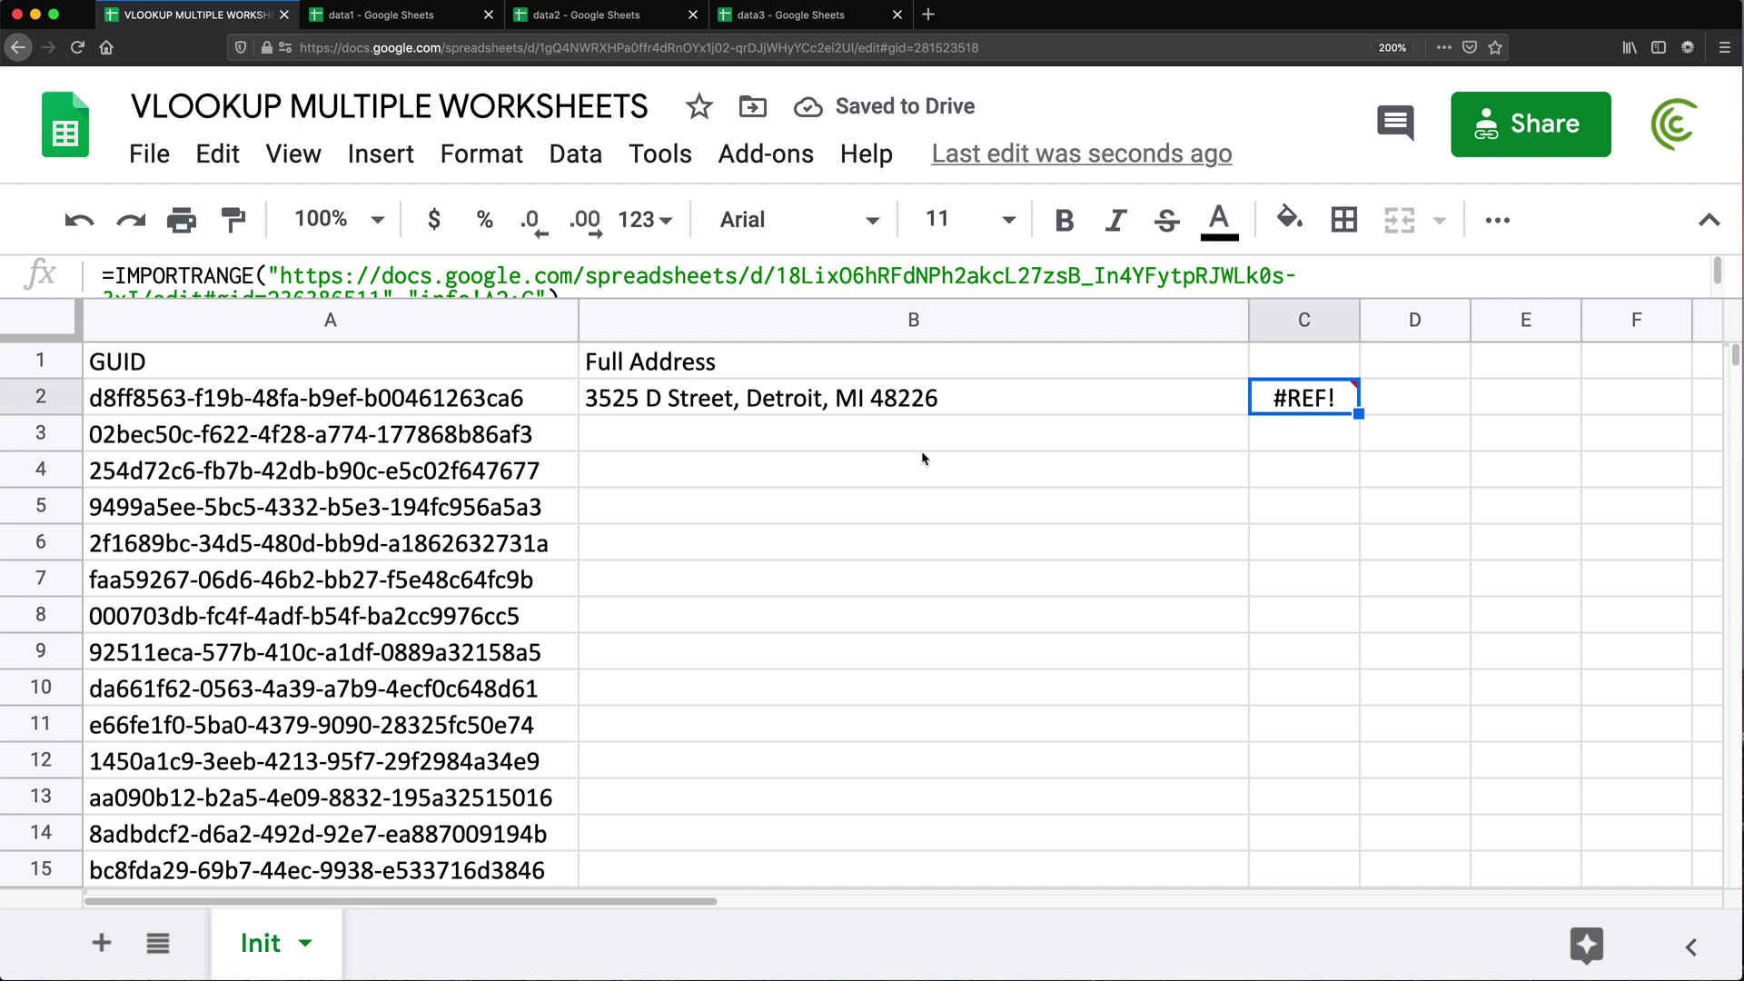
Step: Append C2's data3 IMPORTRANGE expression, separated by a semicolon, after the second IMPORTRANGE in the array of B2's VLOOKUP
double_click(1276, 400)
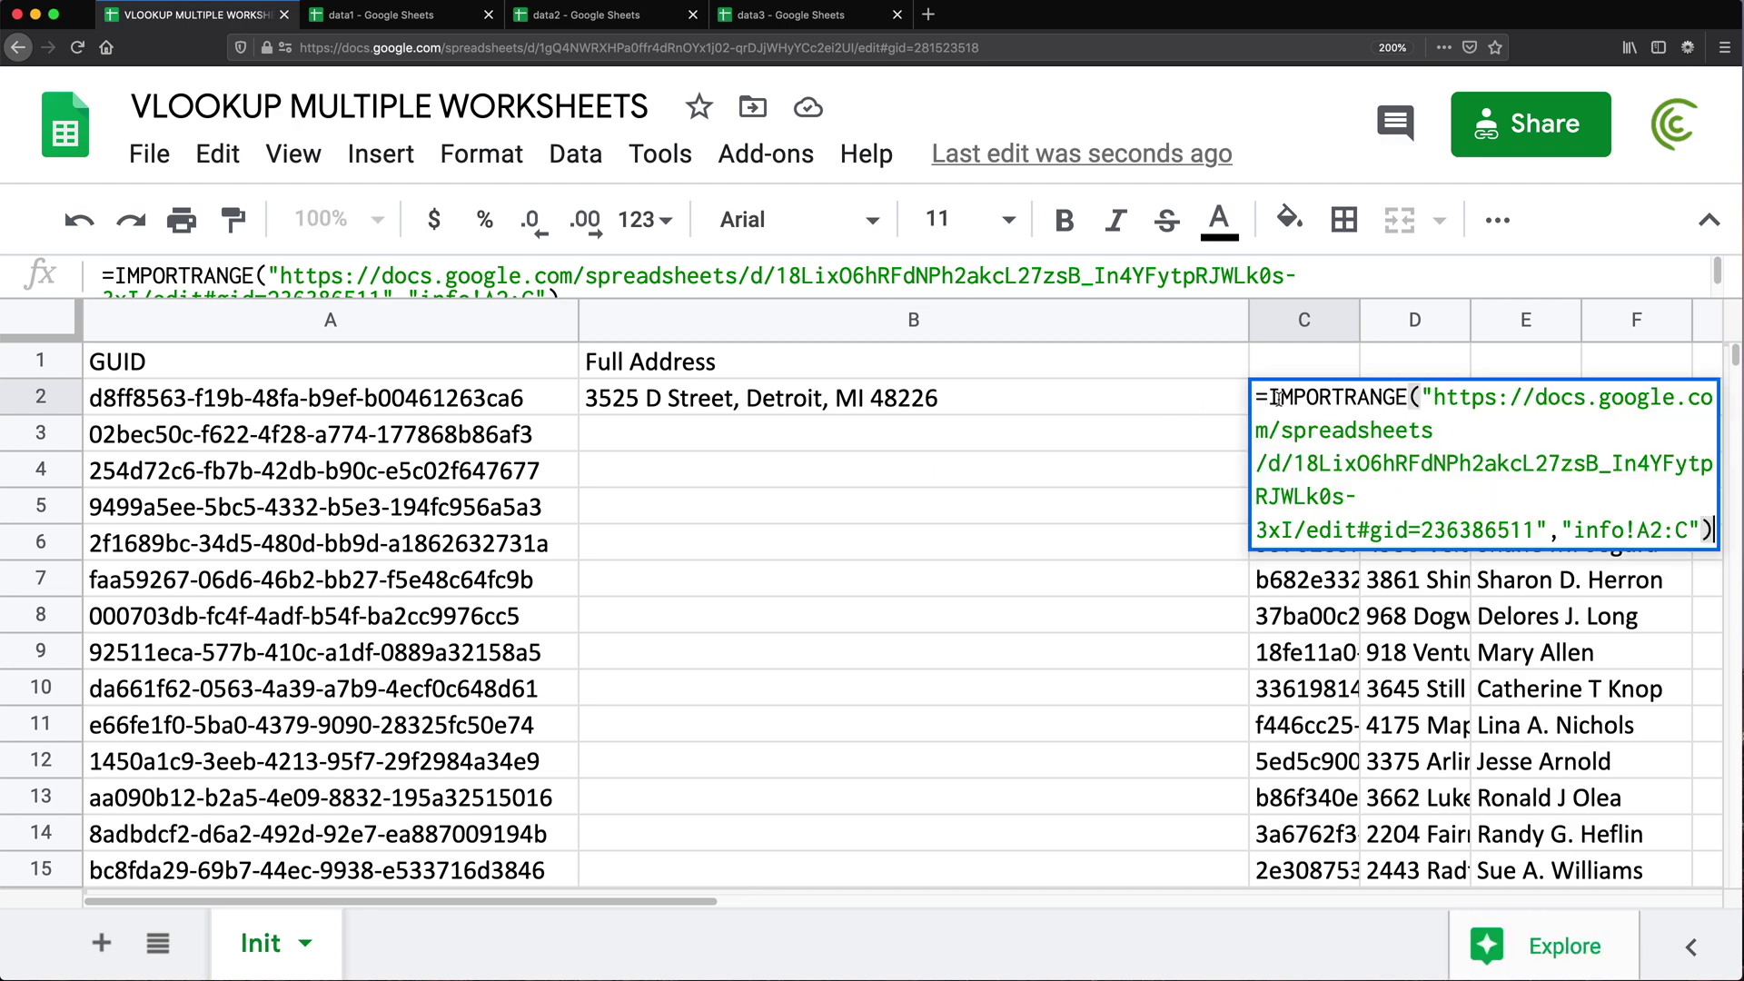
drag(1269, 398, 1709, 530)
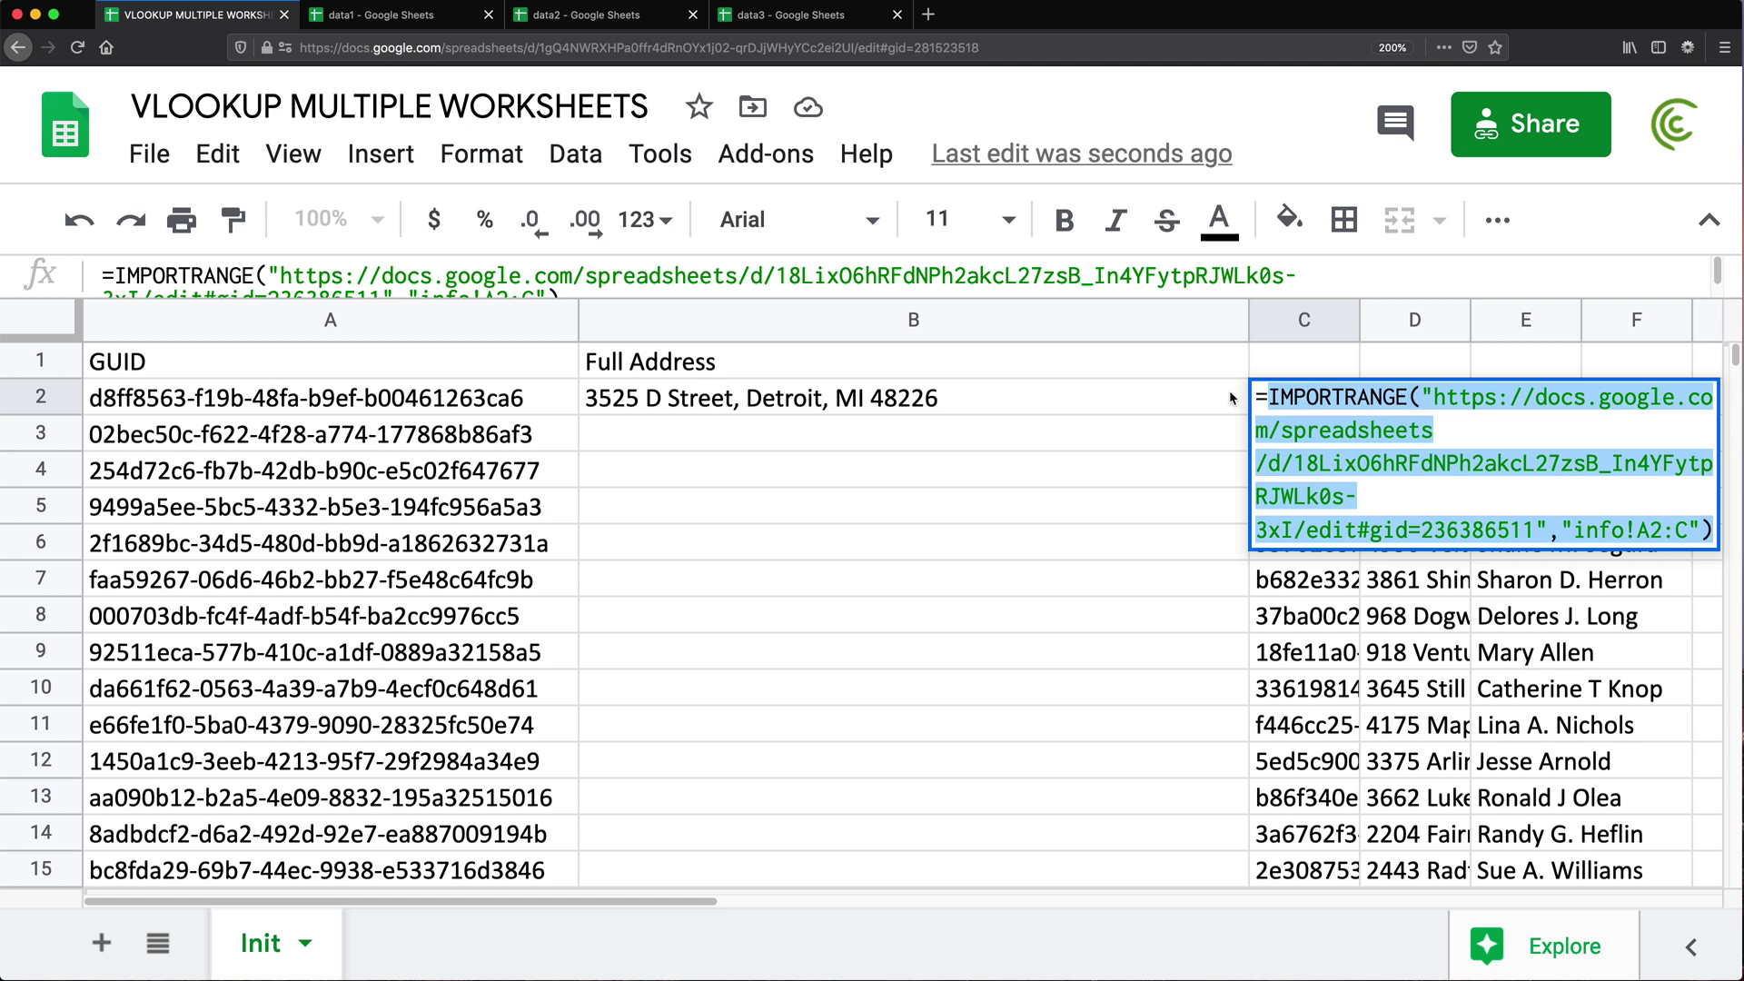
key(ctrl+c)
key(Escape)
double_click(828, 400)
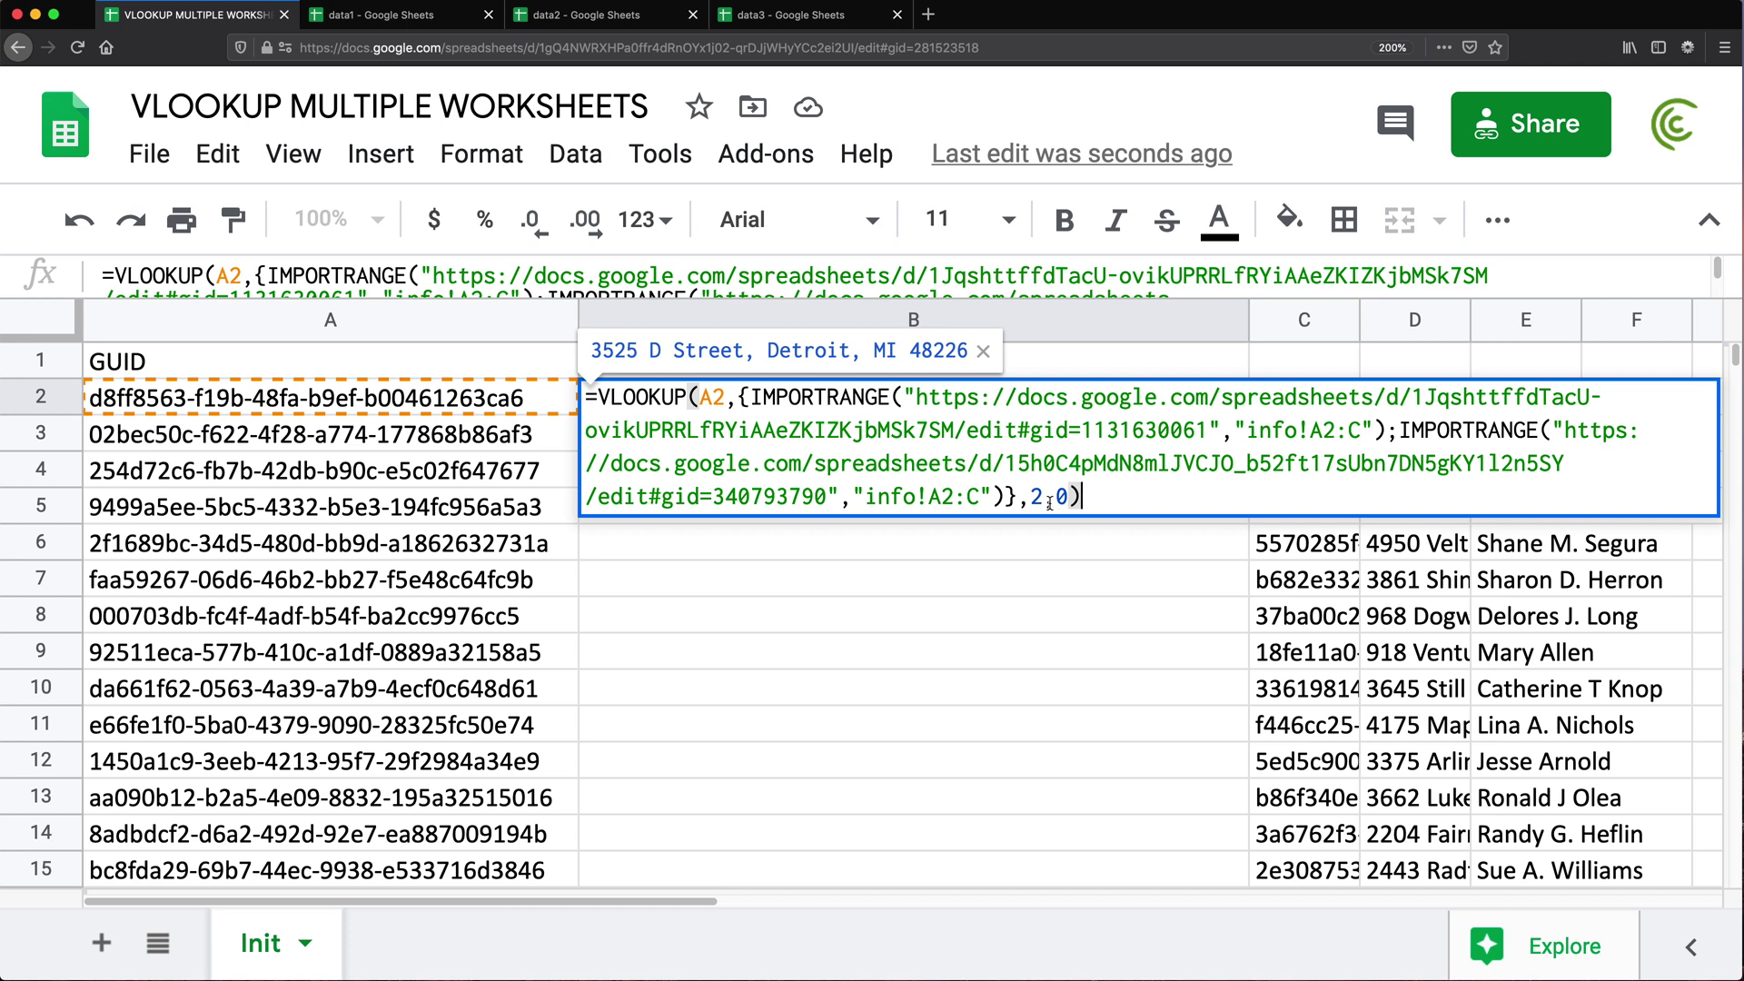
click(1005, 496)
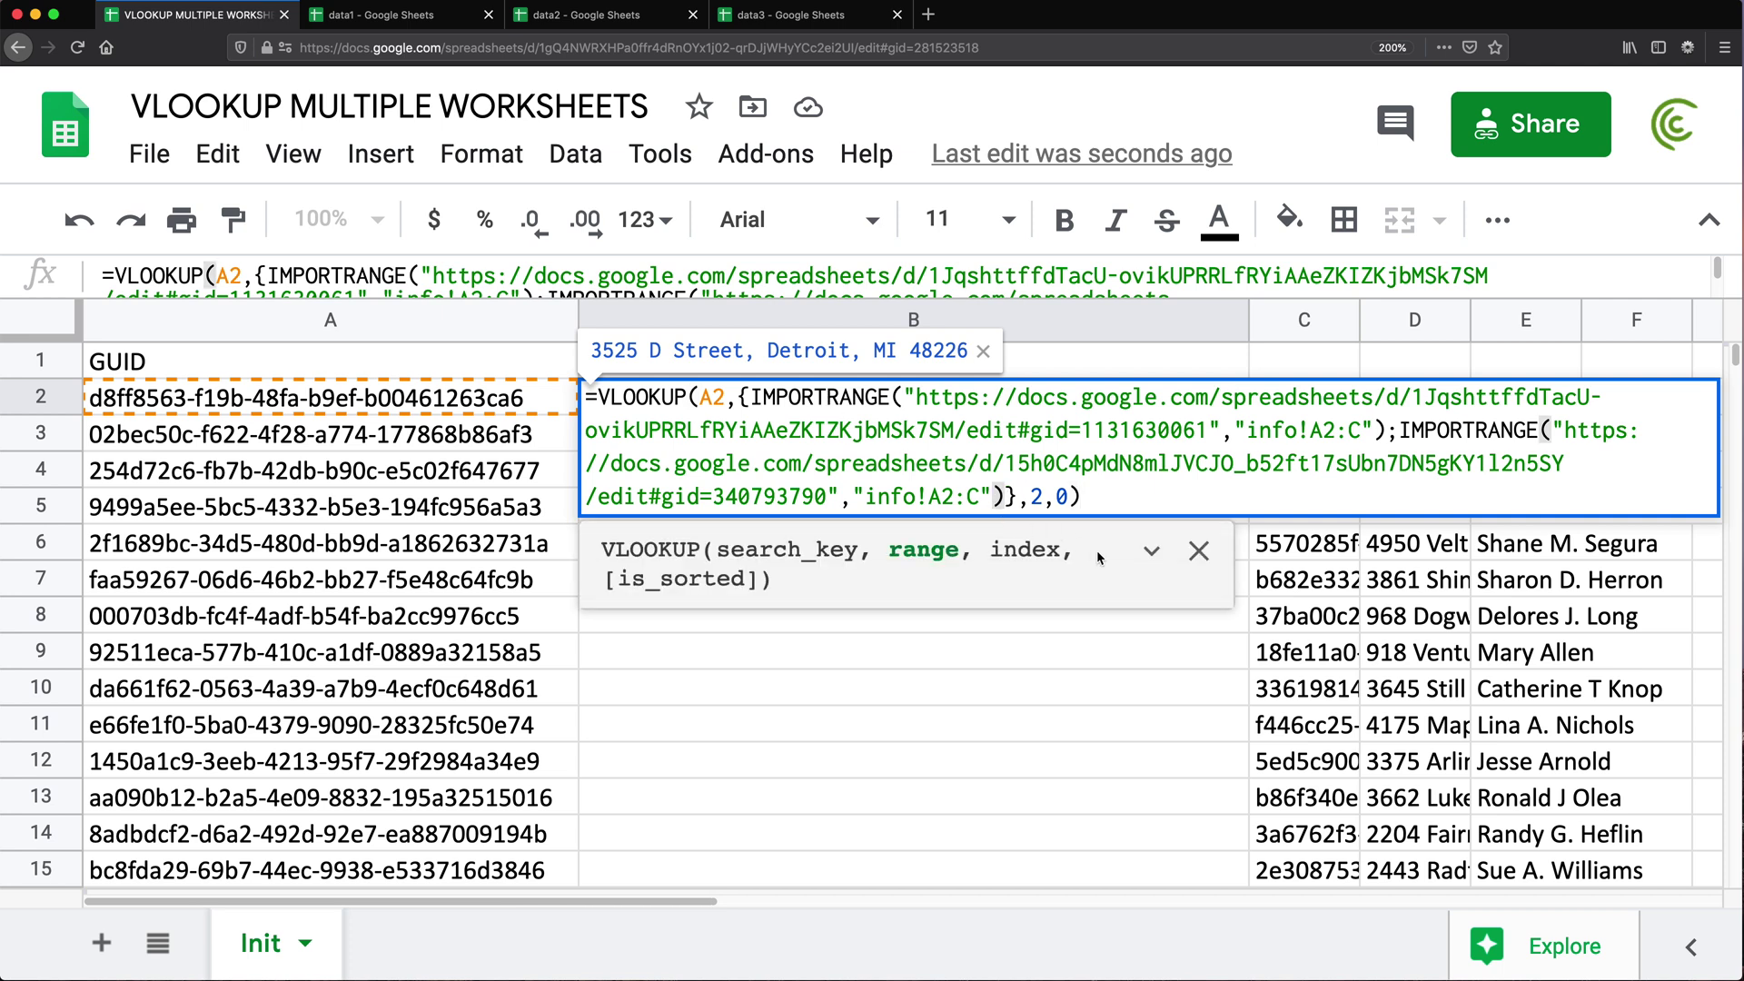
text(;)
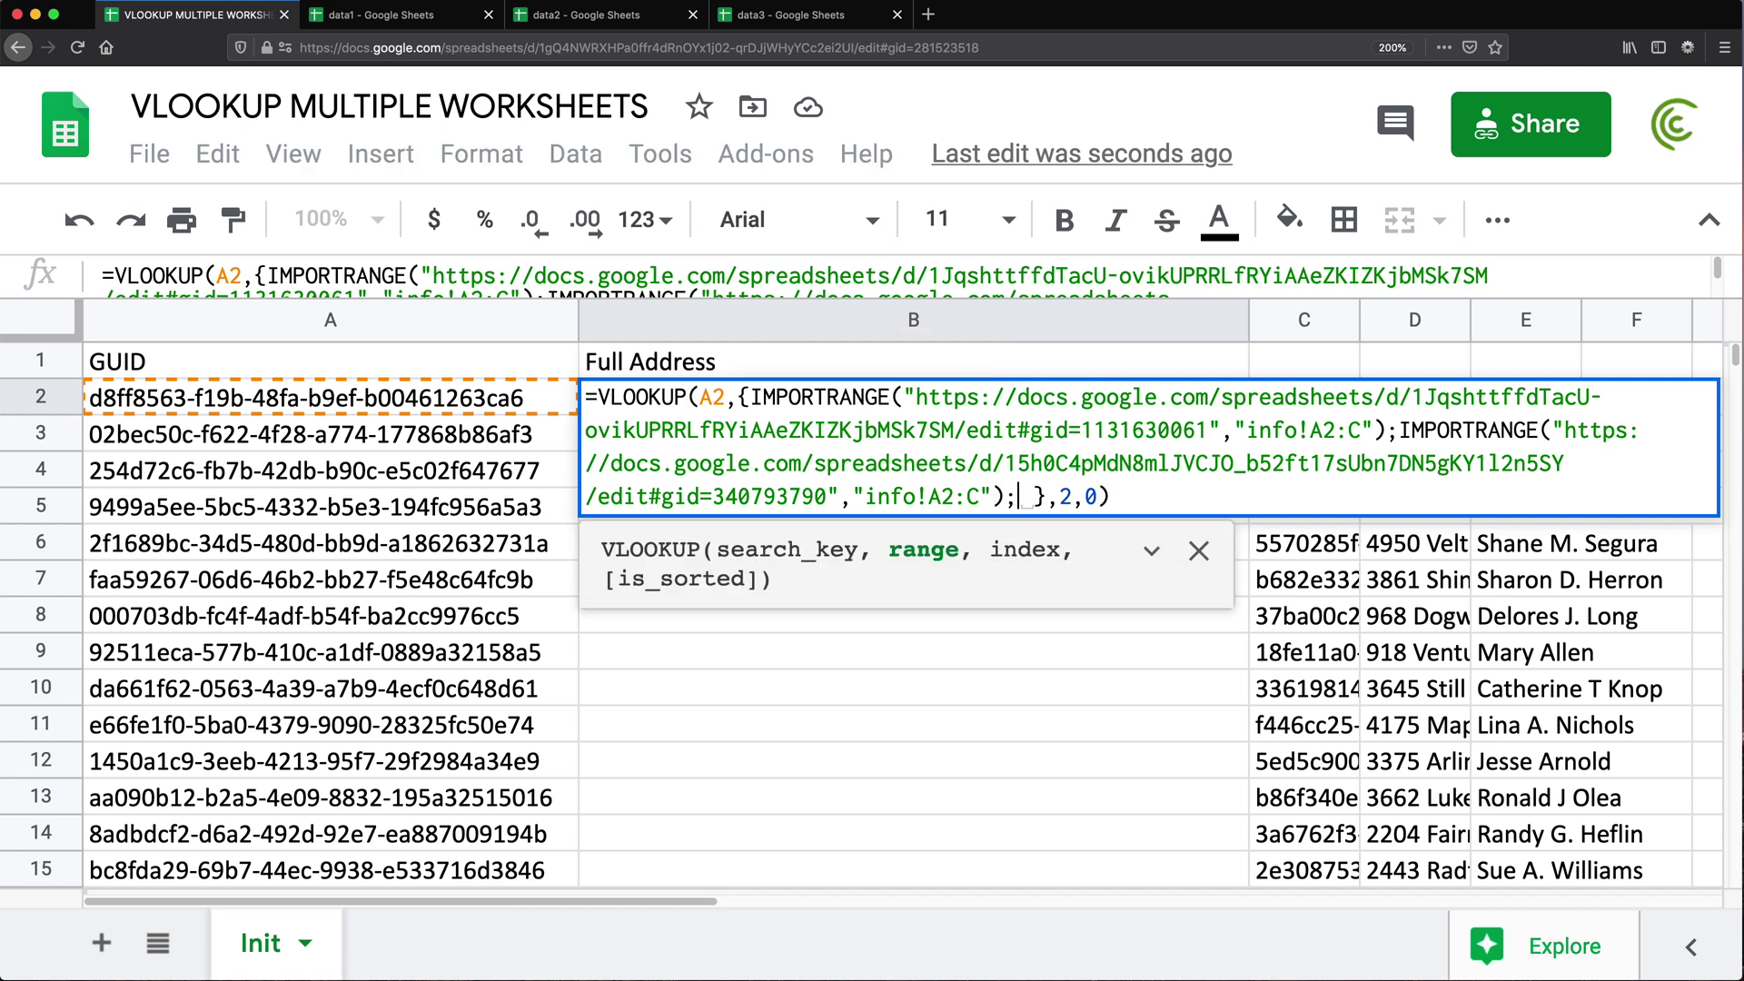
key(super+v)
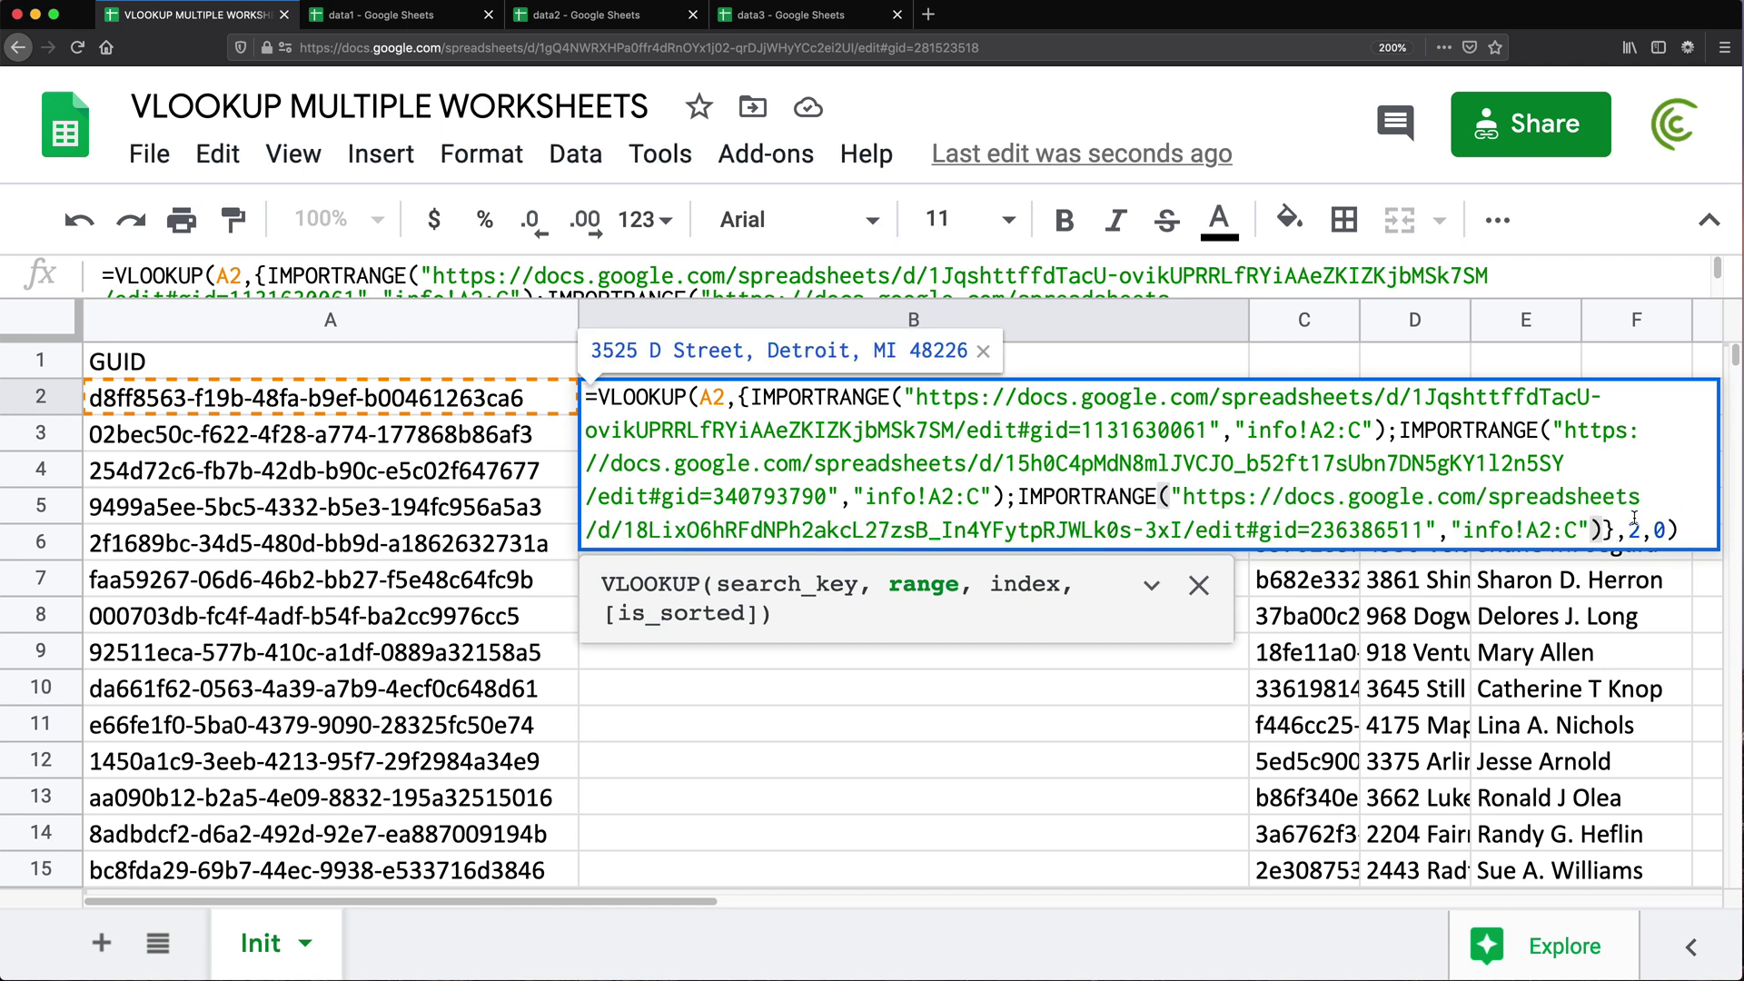
click(1608, 529)
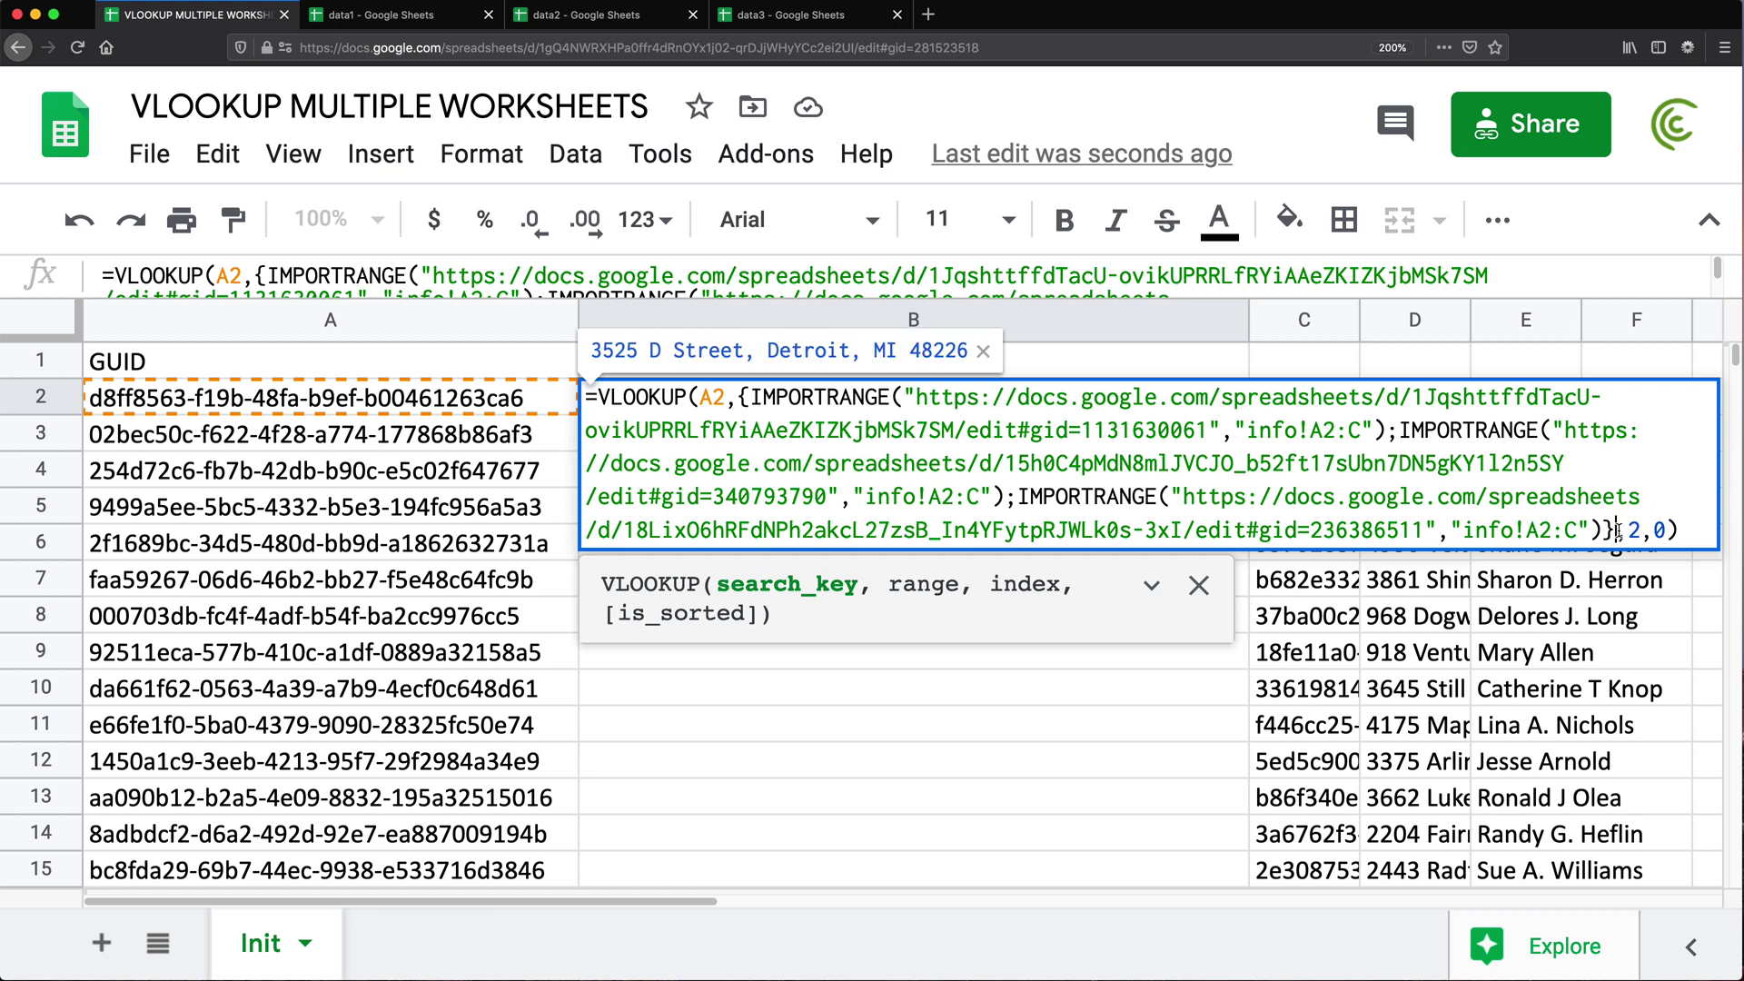
key(Return)
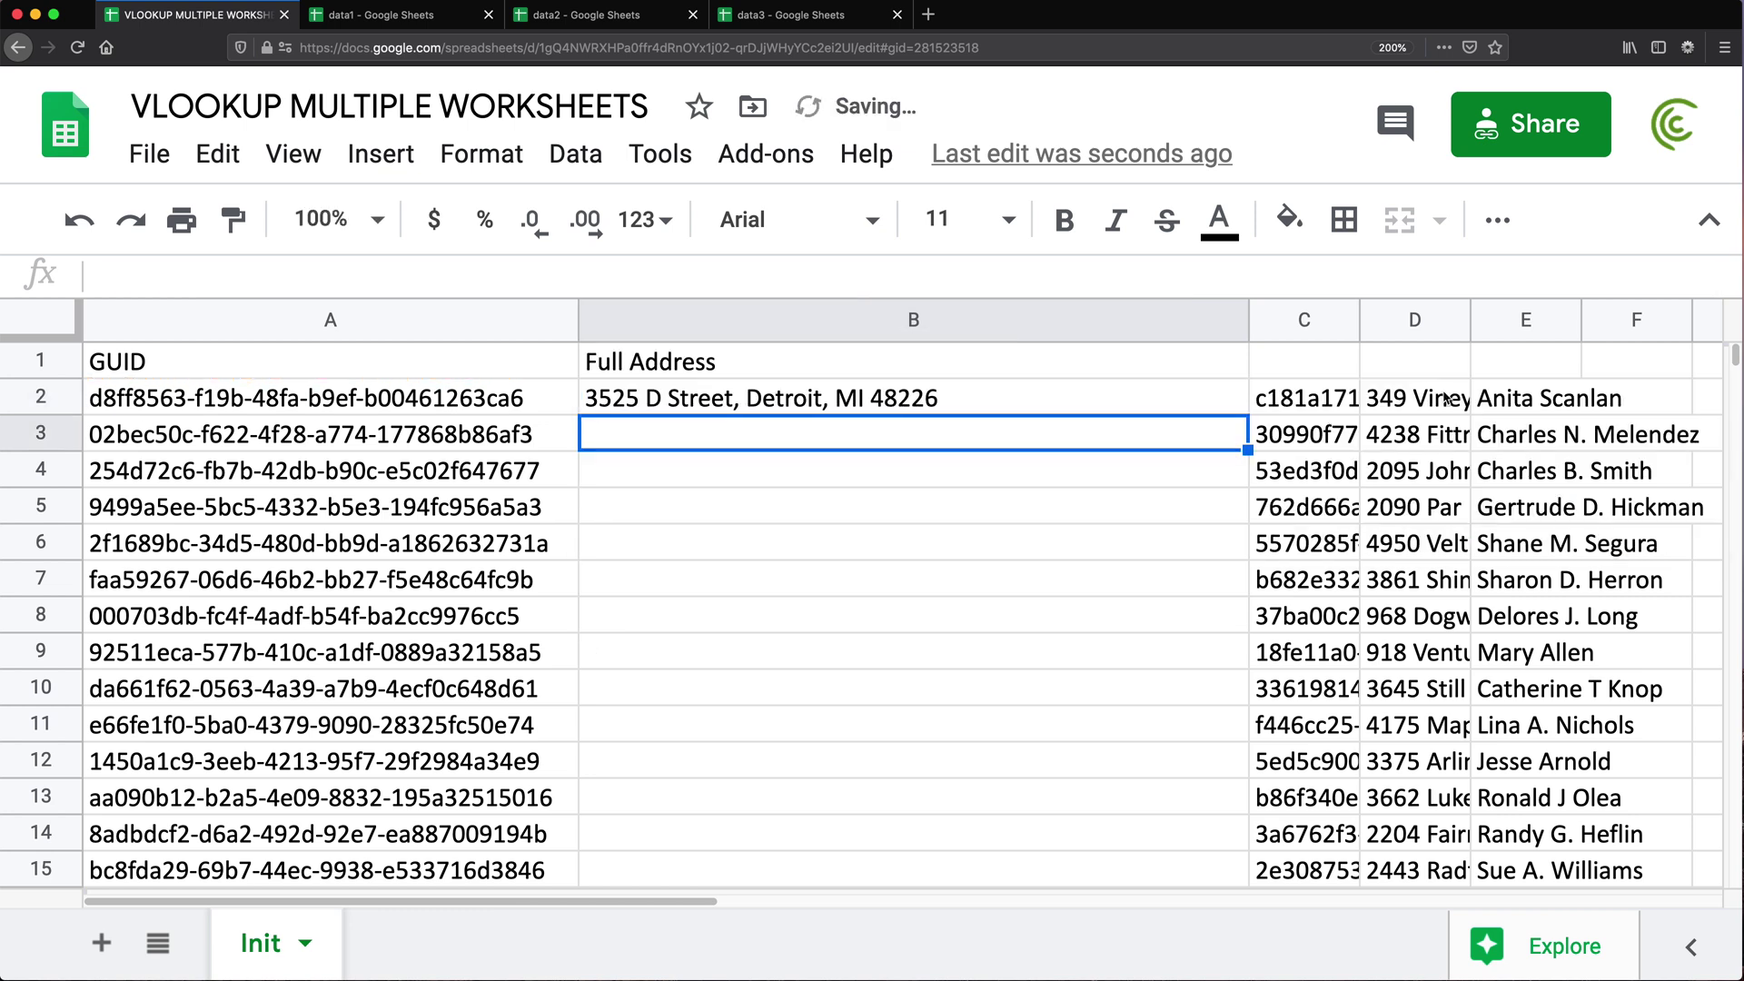
Step: Clear the helper IMPORTRANGE formula from C2
click(1318, 407)
key(Delete)
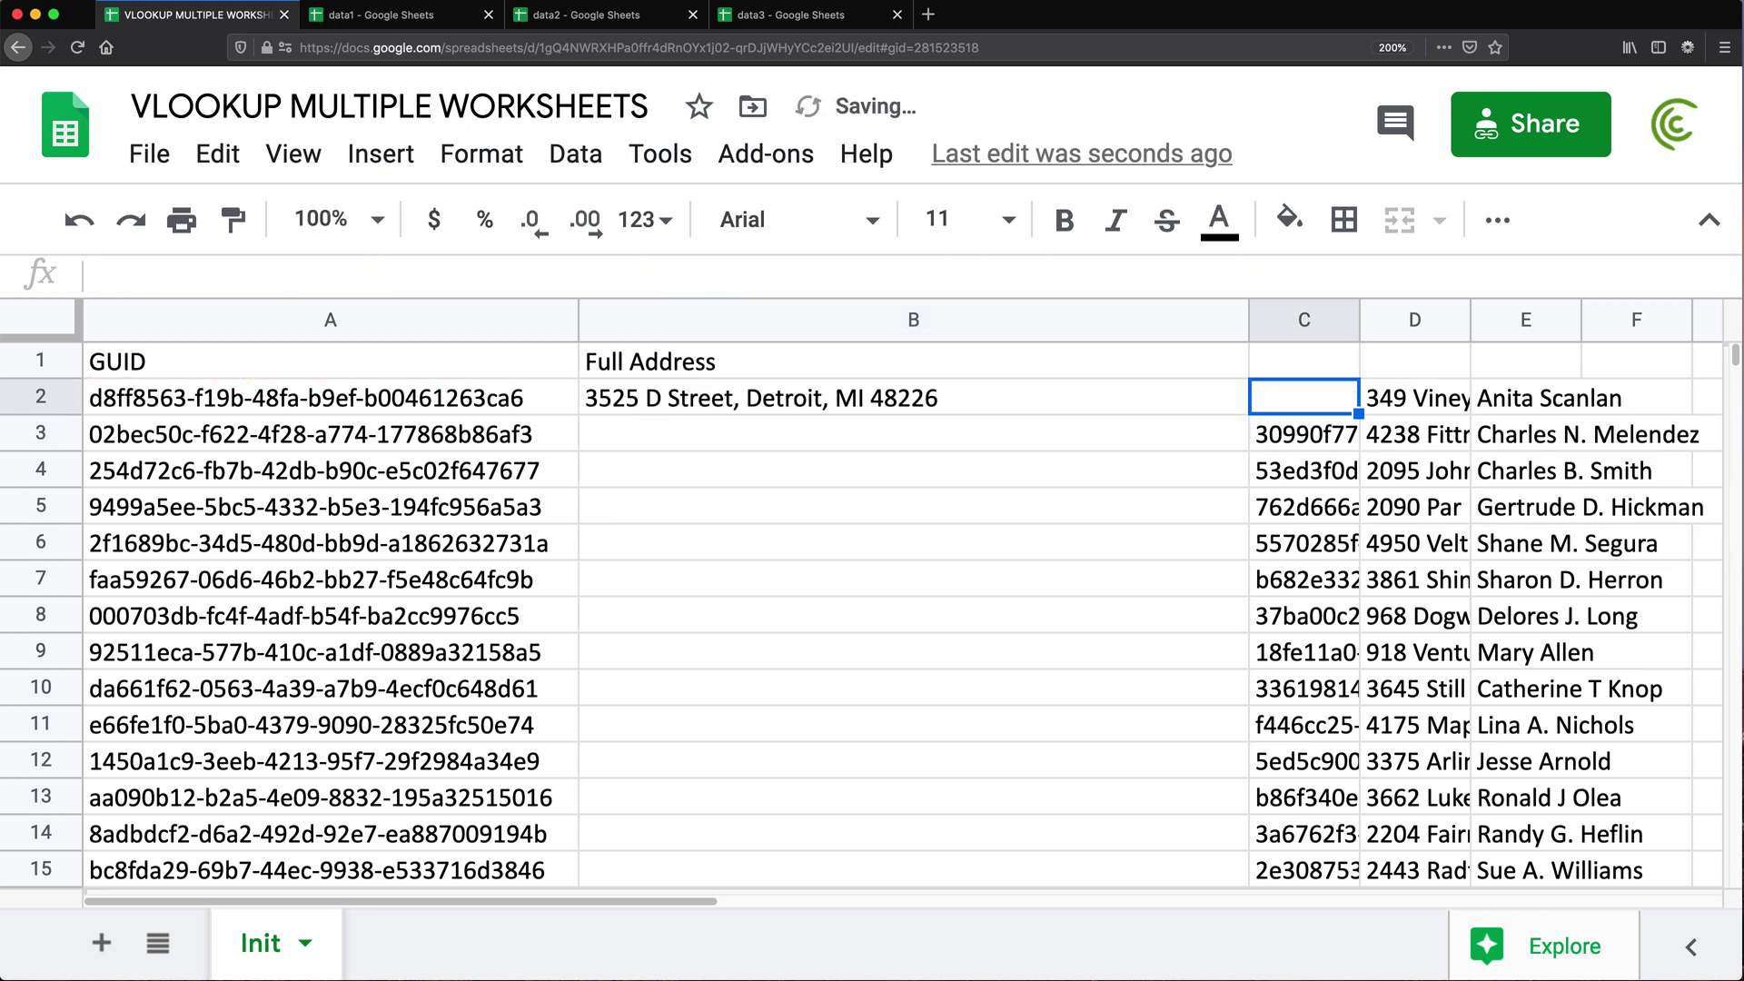
click(958, 398)
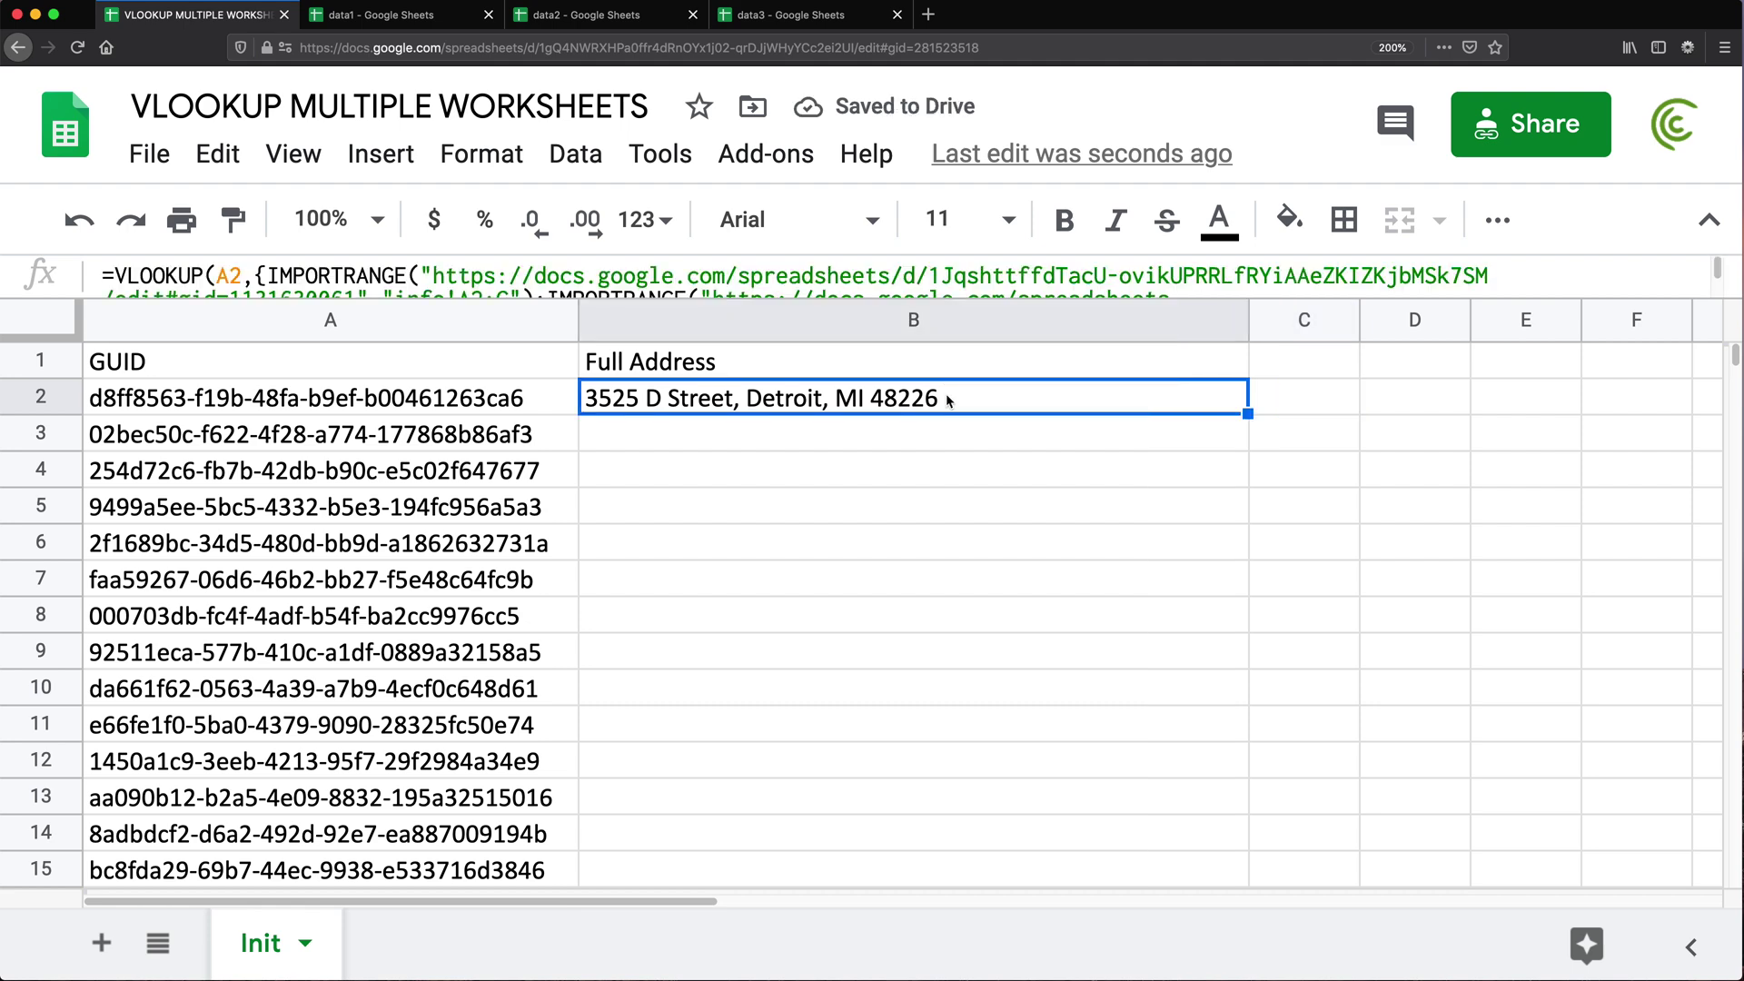
Step: Examine B2's VLOOKUP formula, checking the first IMPORTRANGE's spreadsheet address and its info!A2:C range string
click(880, 406)
double_click(880, 406)
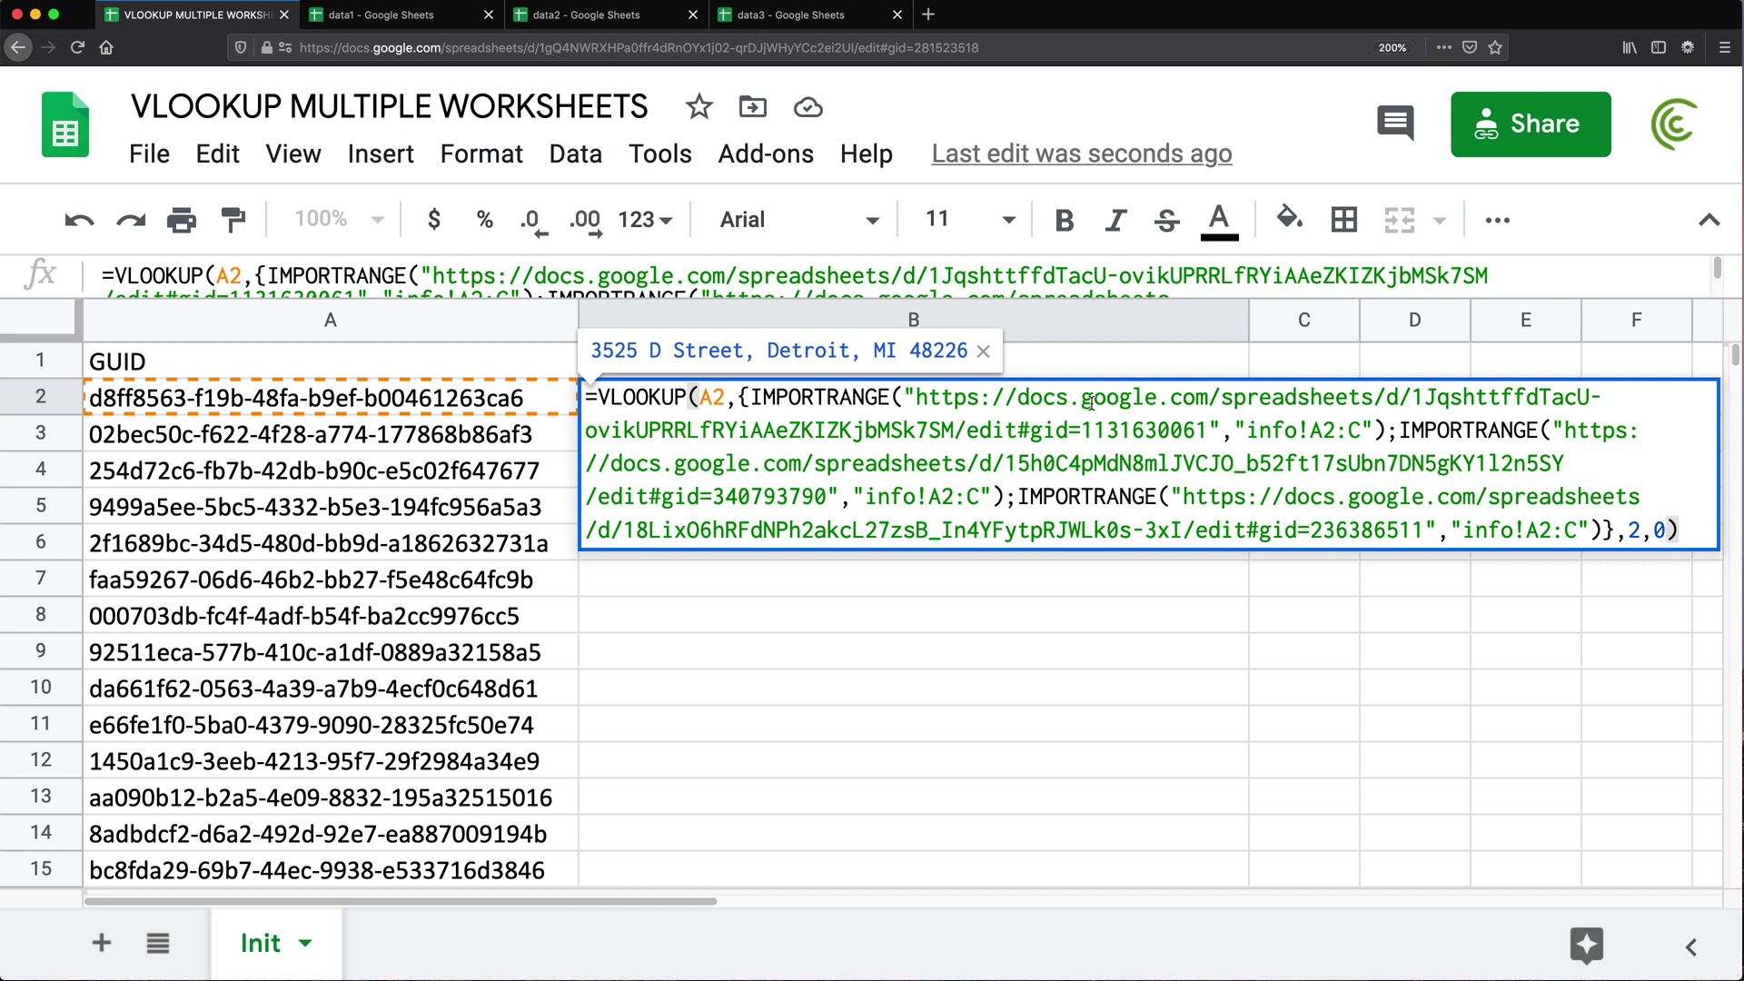
drag(1069, 397, 1341, 433)
click(1359, 432)
key(shift+Left)
key(shift+Left)
key(shift+Left)
key(shift+Left)
key(shift+Left)
key(shift+Left)
key(shift+Left)
key(shift+Left)
key(shift+Left)
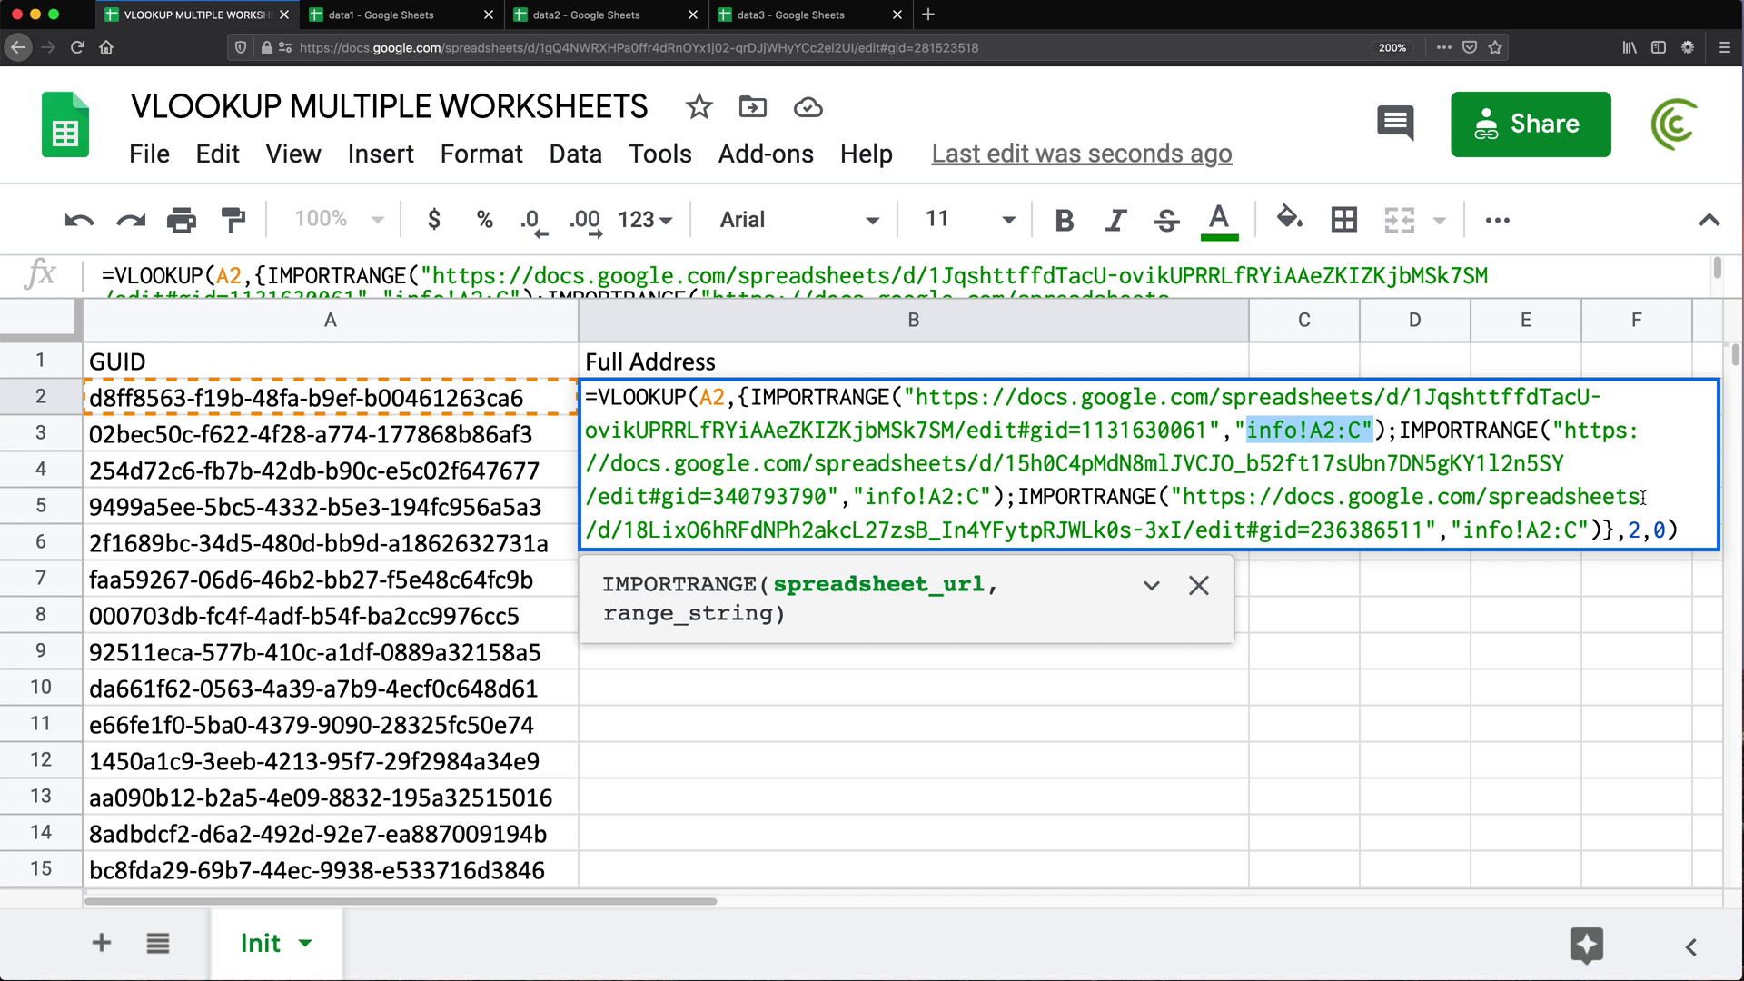
click(1689, 530)
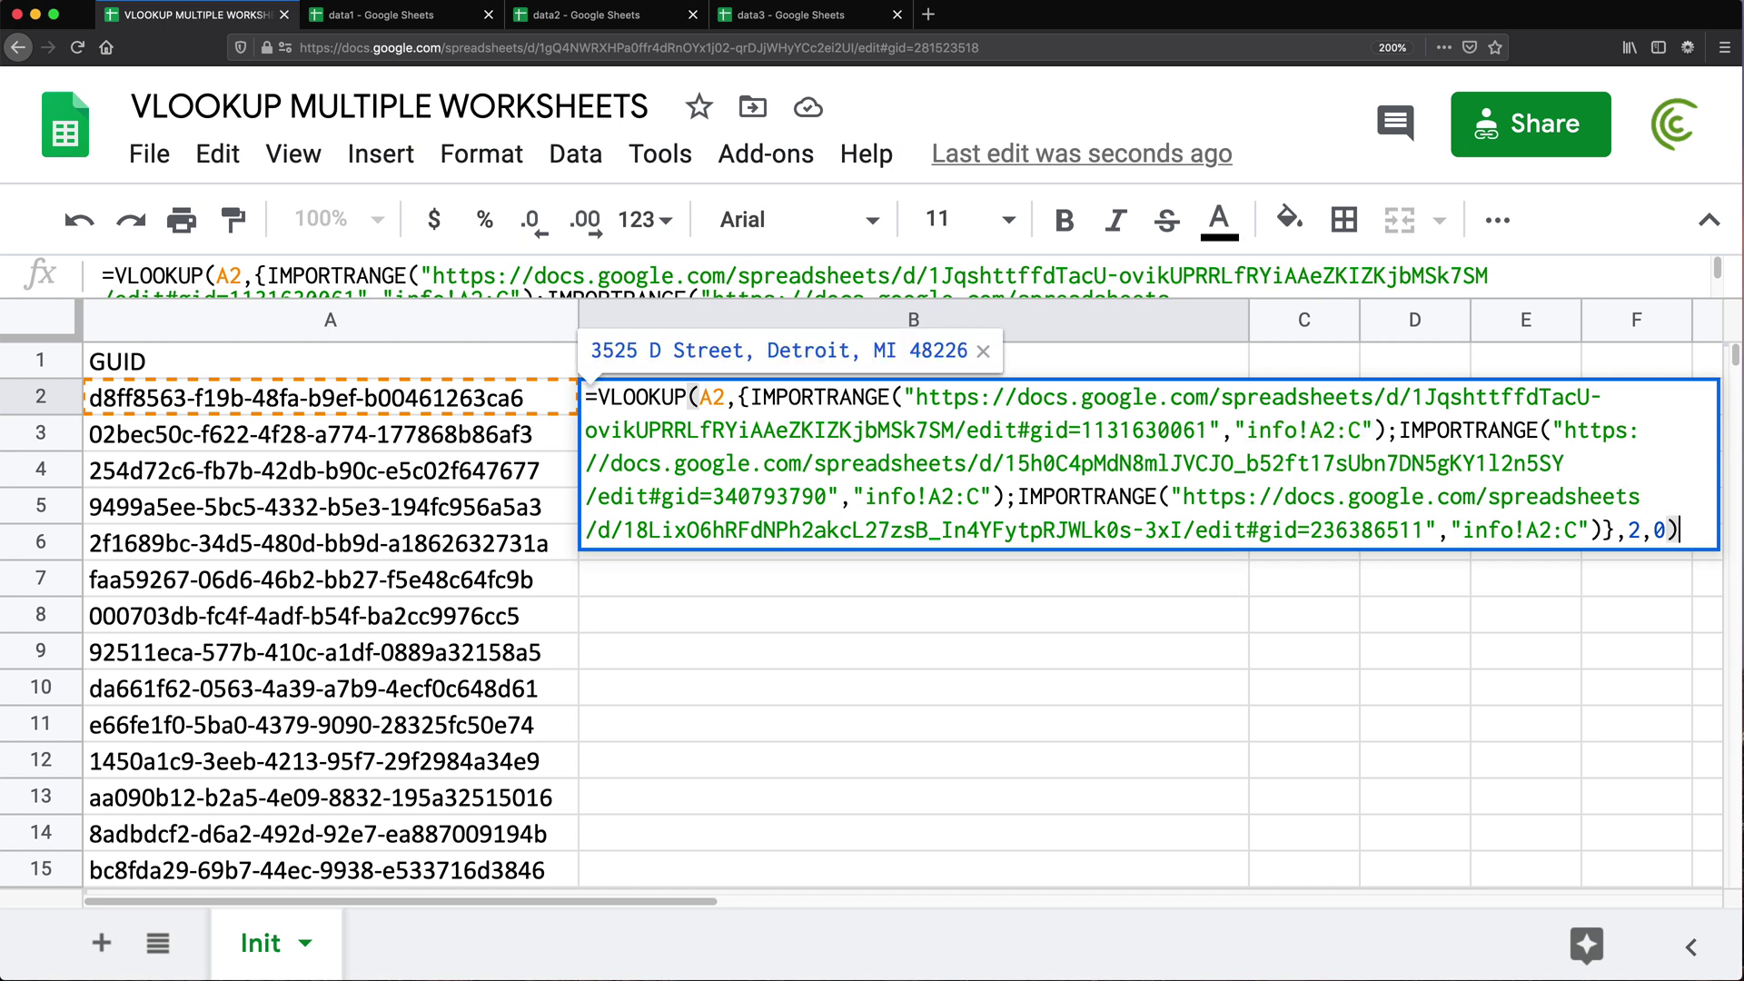
key(Return)
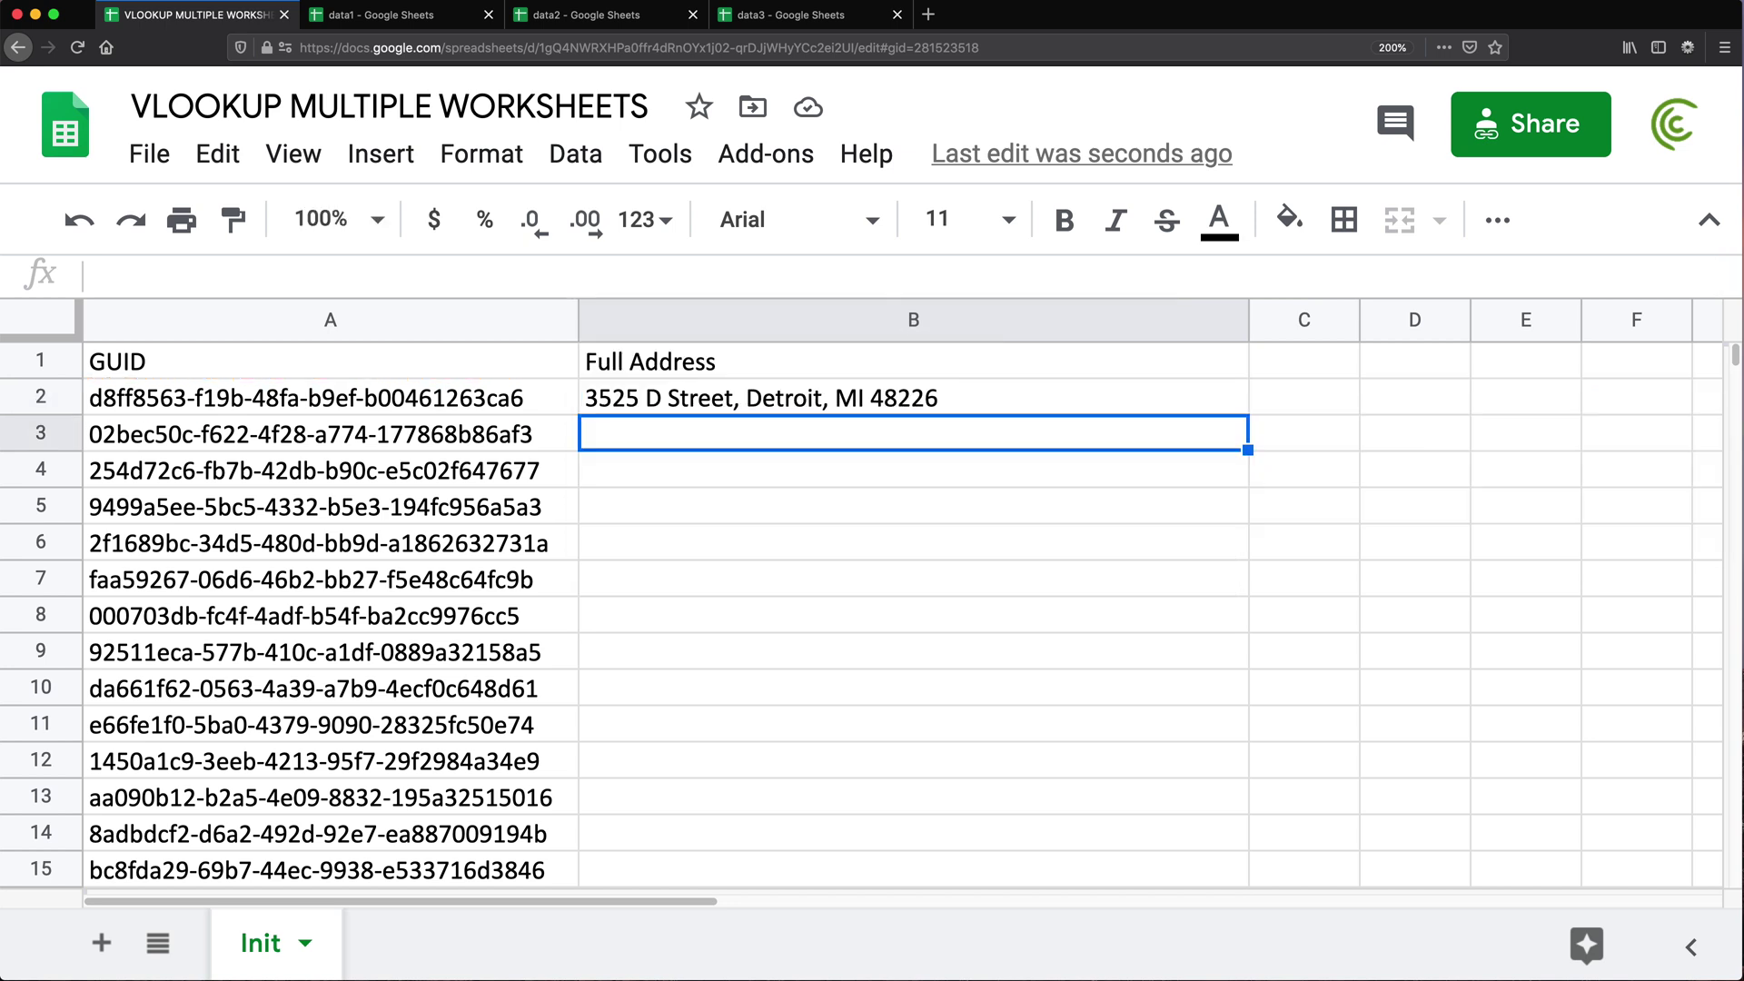
Step: Fill B2's VLOOKUP formula down the Full Address column through row 106 and look over the filled rows
click(1169, 401)
click(1248, 414)
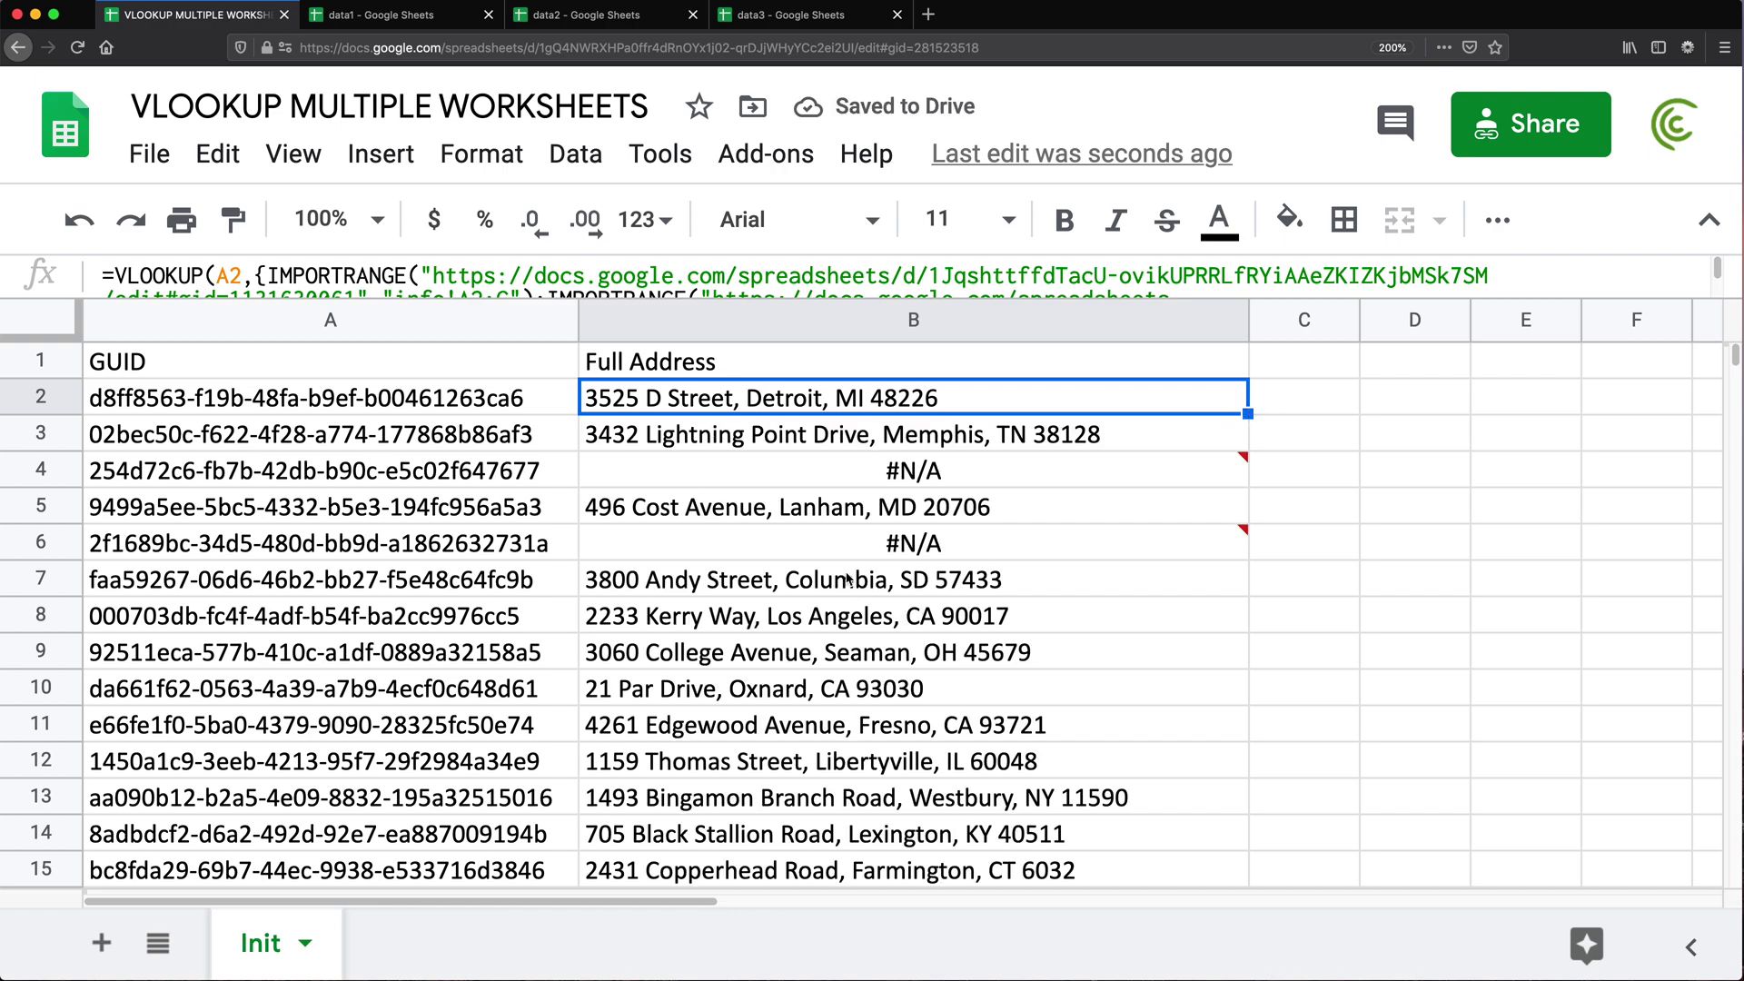
scroll(853, 576, down, 20)
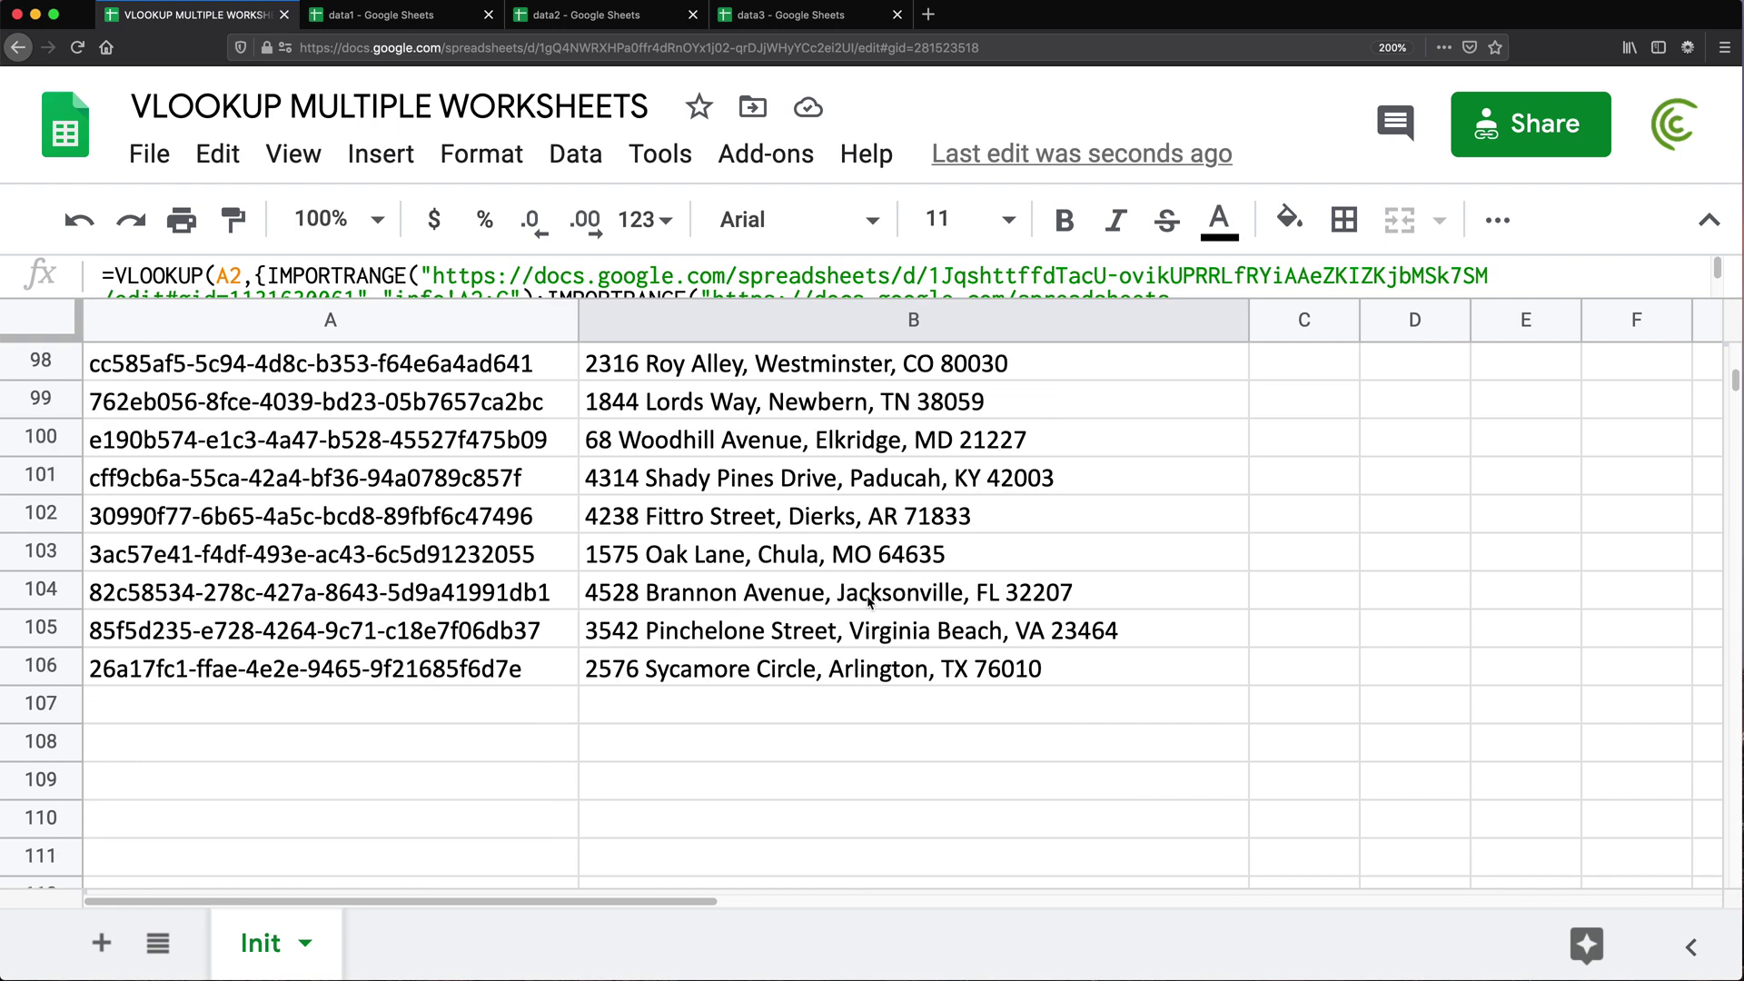
scroll(870, 600, up, 20)
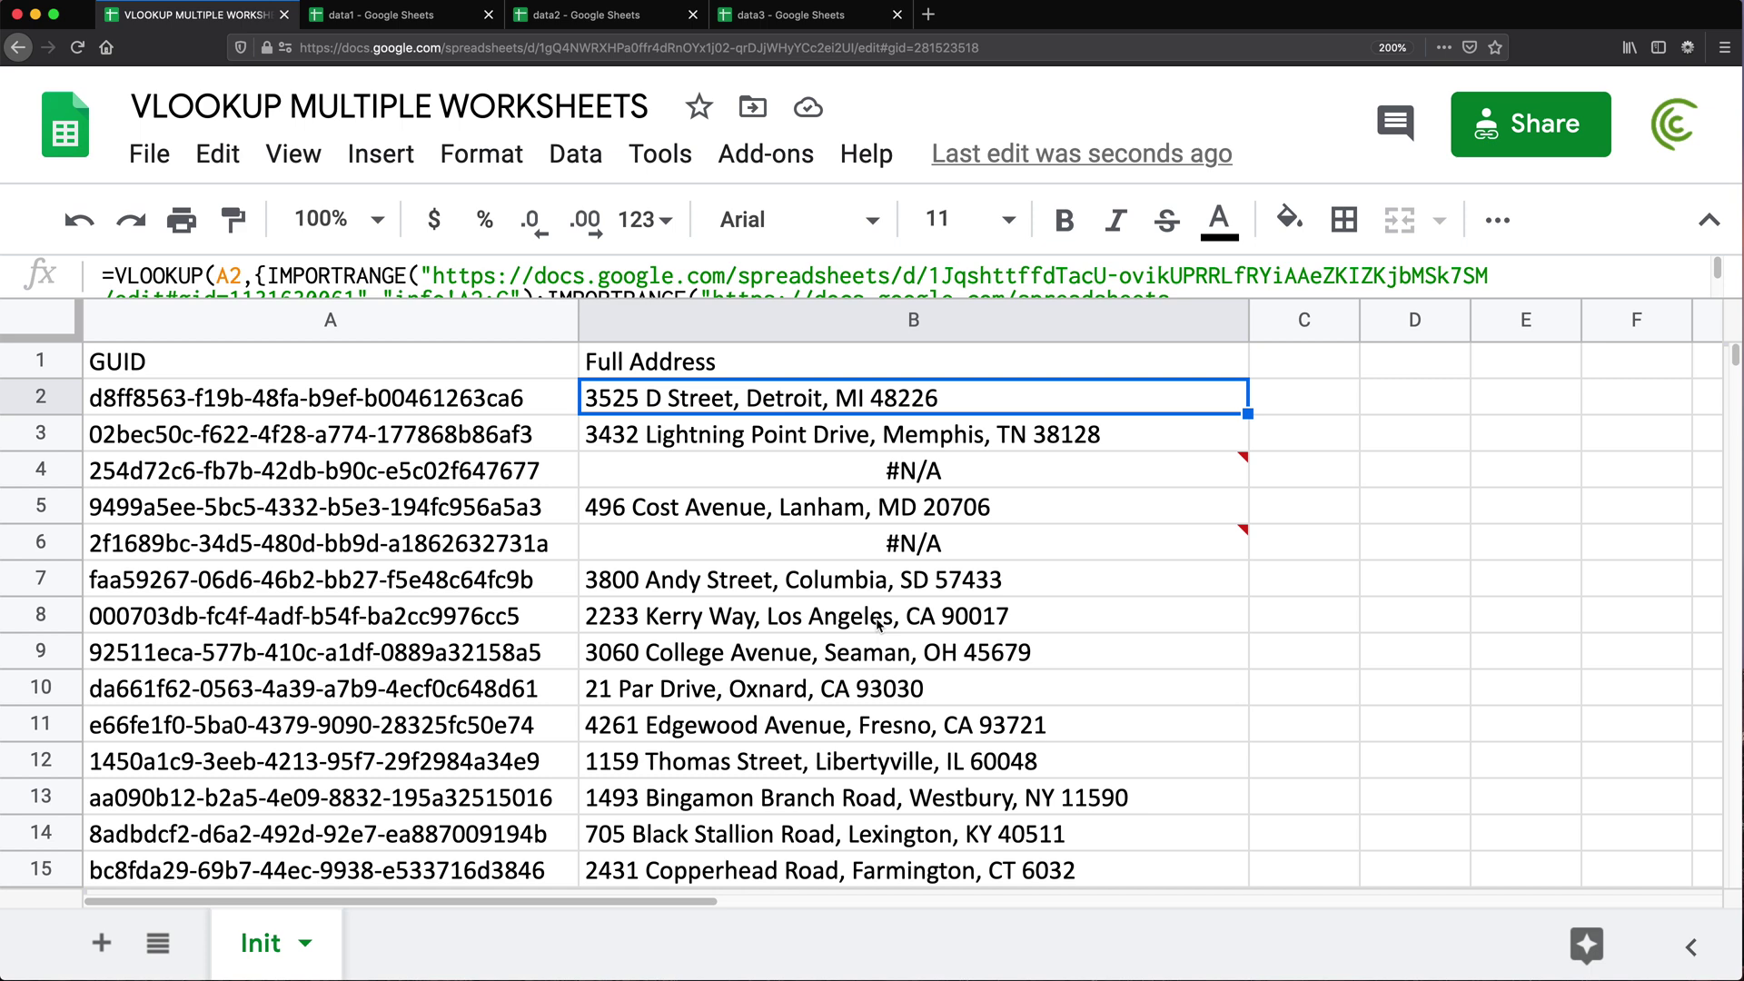
Step: Open B2's VLOOKUP formula for editing
double_click(779, 400)
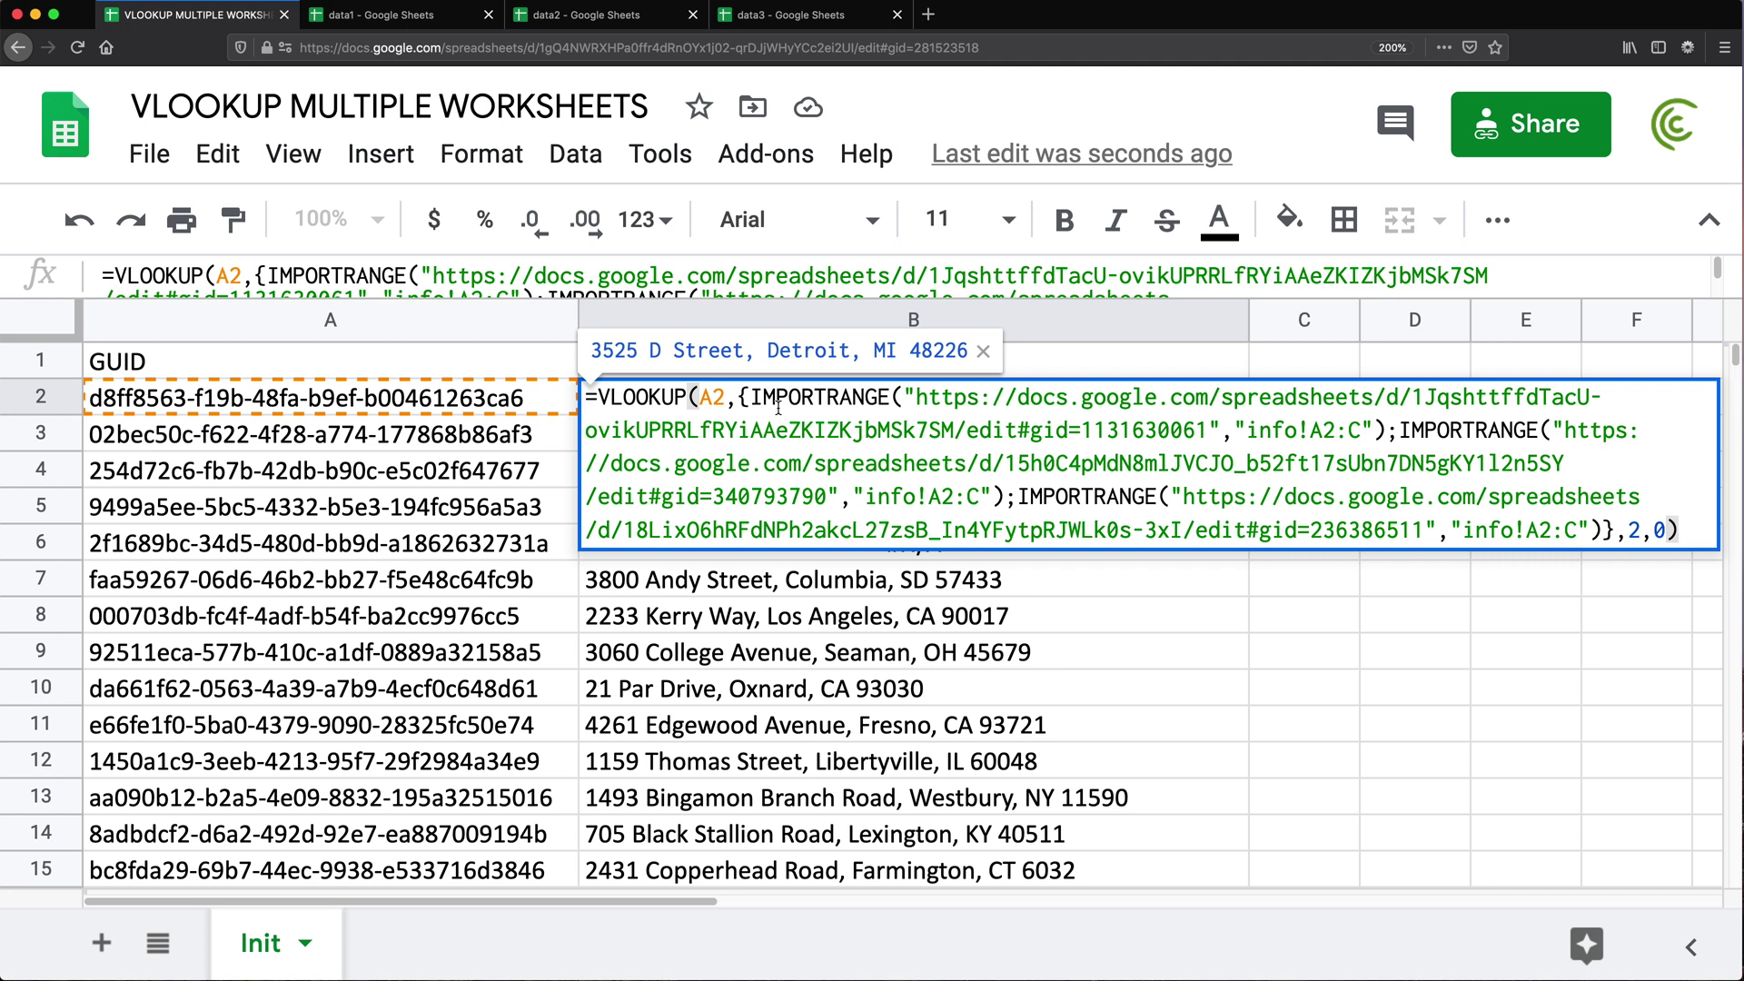